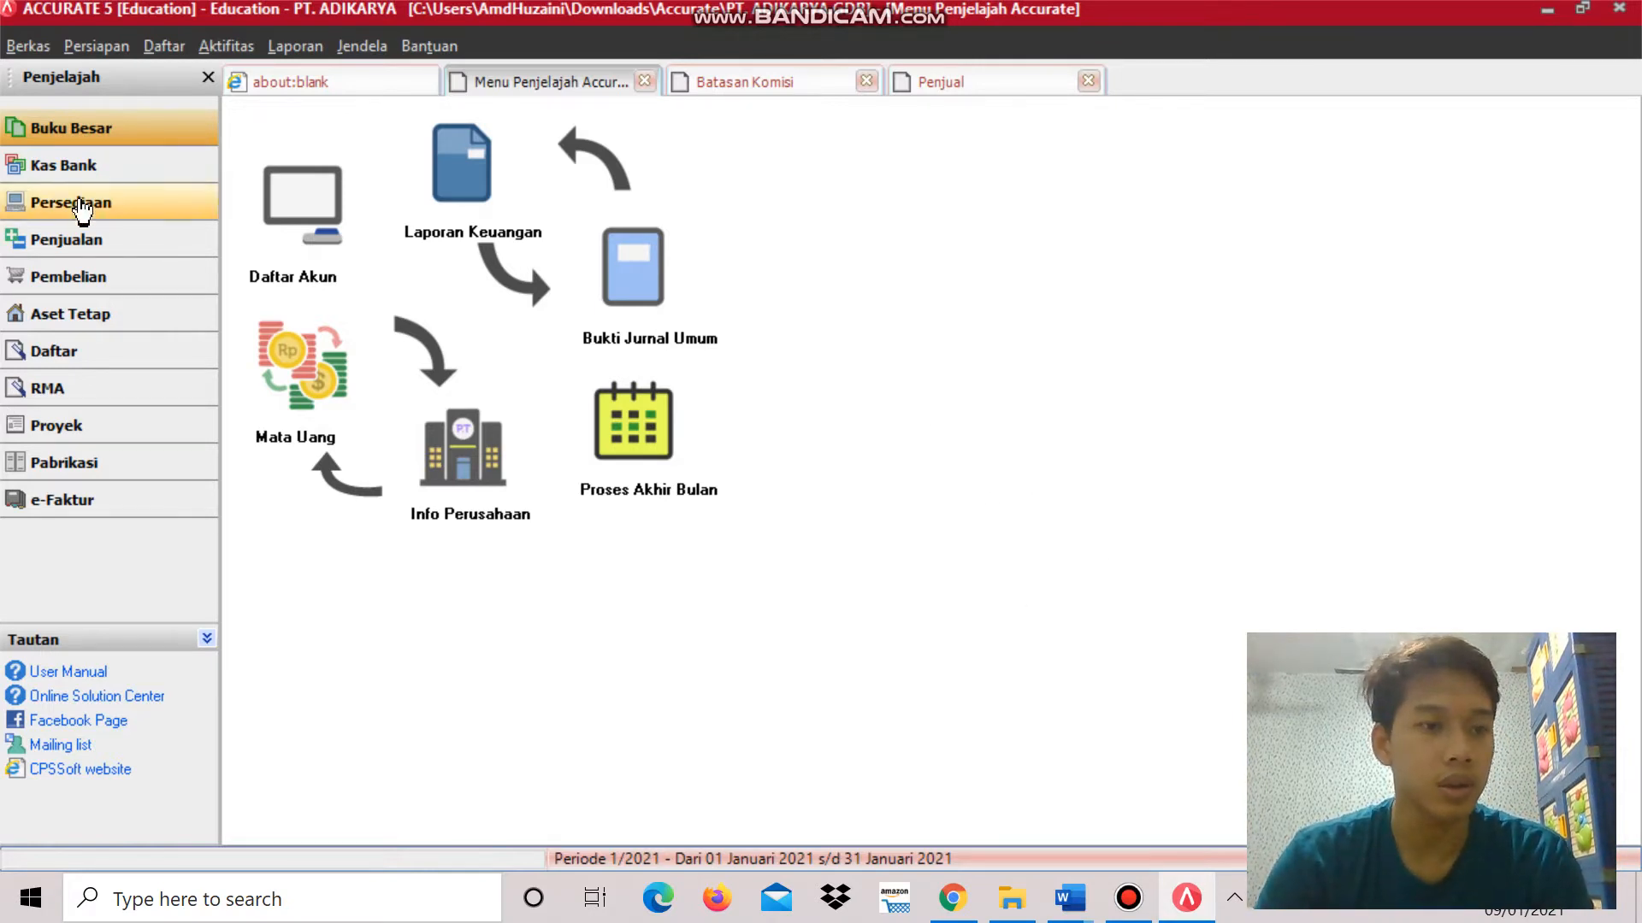
Show the Penjualan module's workflow with its sales documents.
{"action": "left_click", "coordinate": [120, 242]}
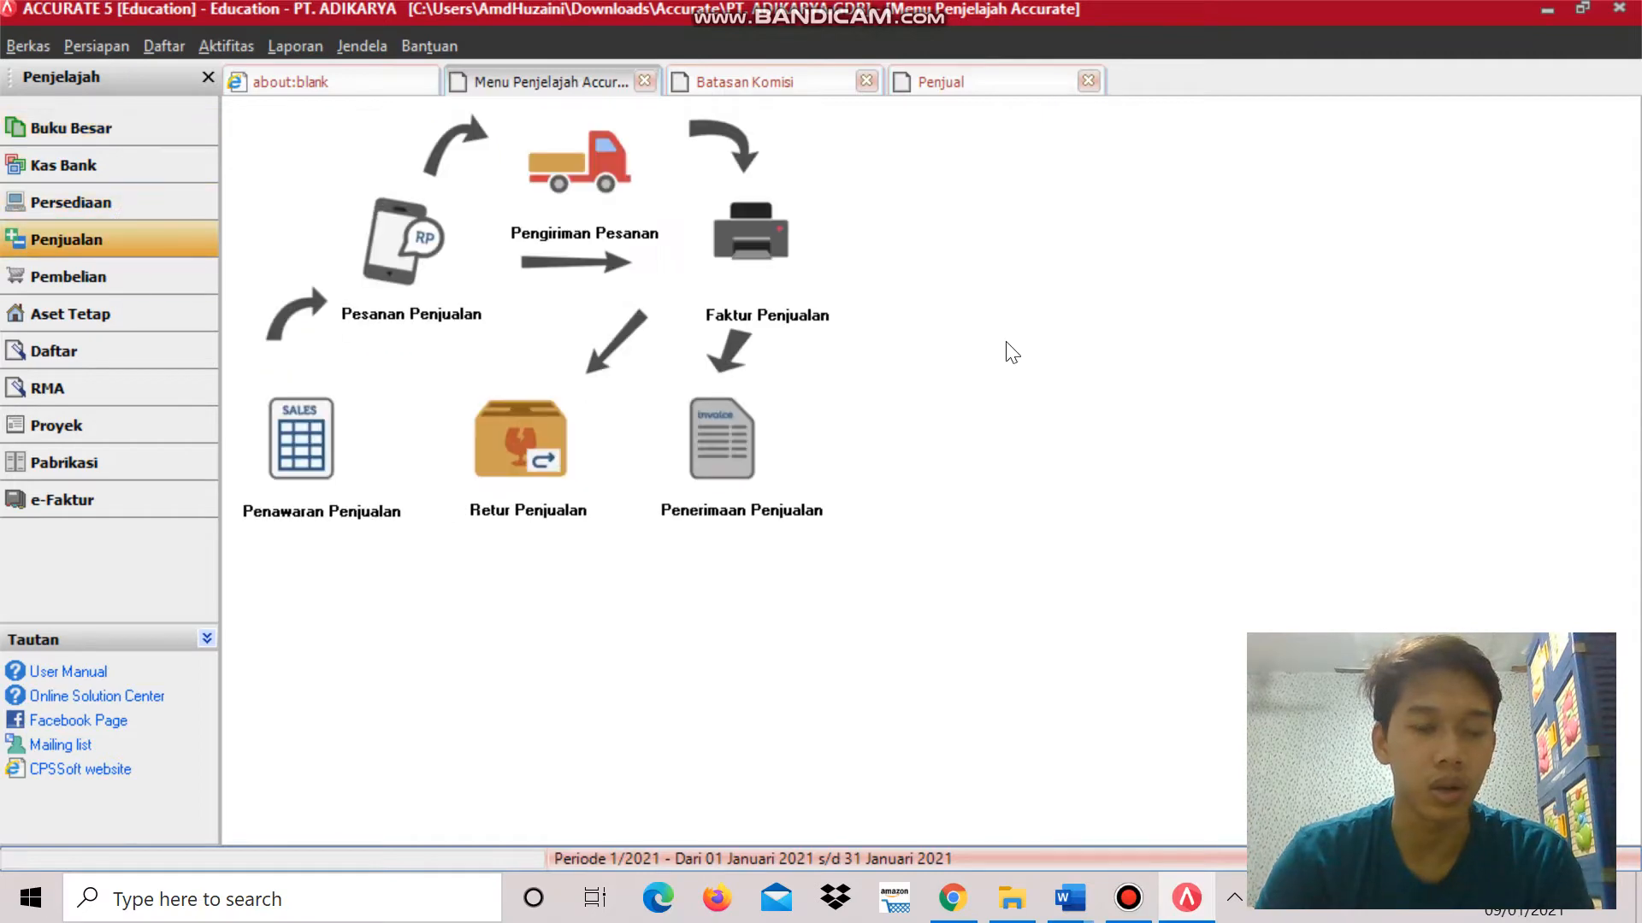
{"action": "key", "text": "alt+Tab"}
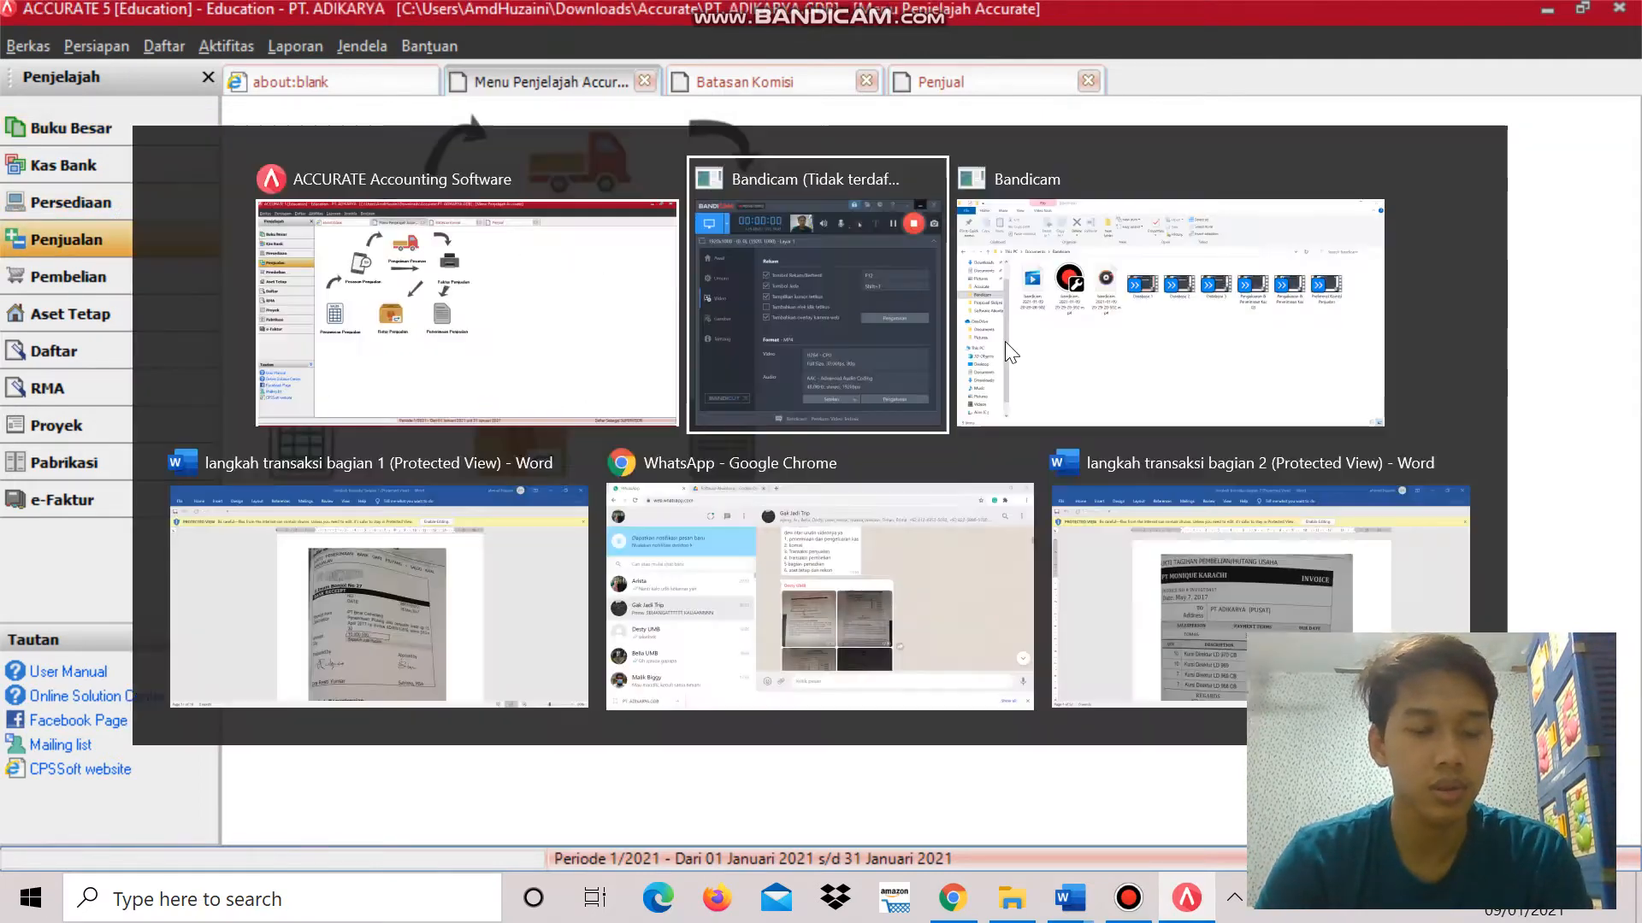
{"action": "key", "text": "alt+Tab"}
{"action": "key", "text": "Escape"}
{"action": "key", "text": "alt+Tab"}
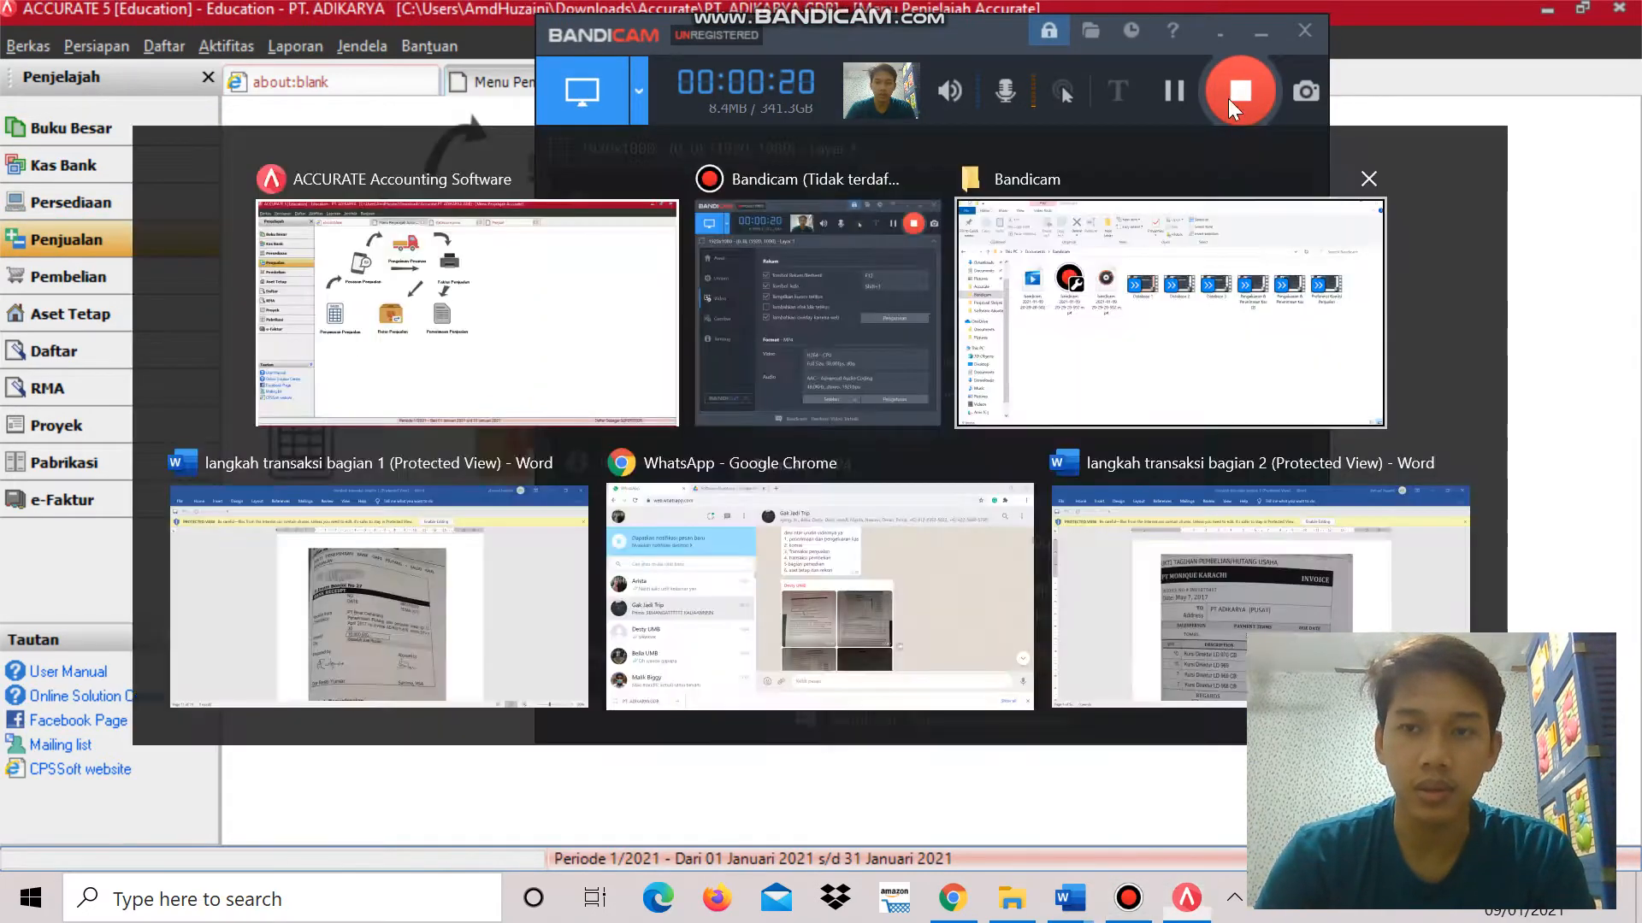
{"action": "key", "text": "Escape"}
{"action": "left_click", "coordinate": [1259, 31]}
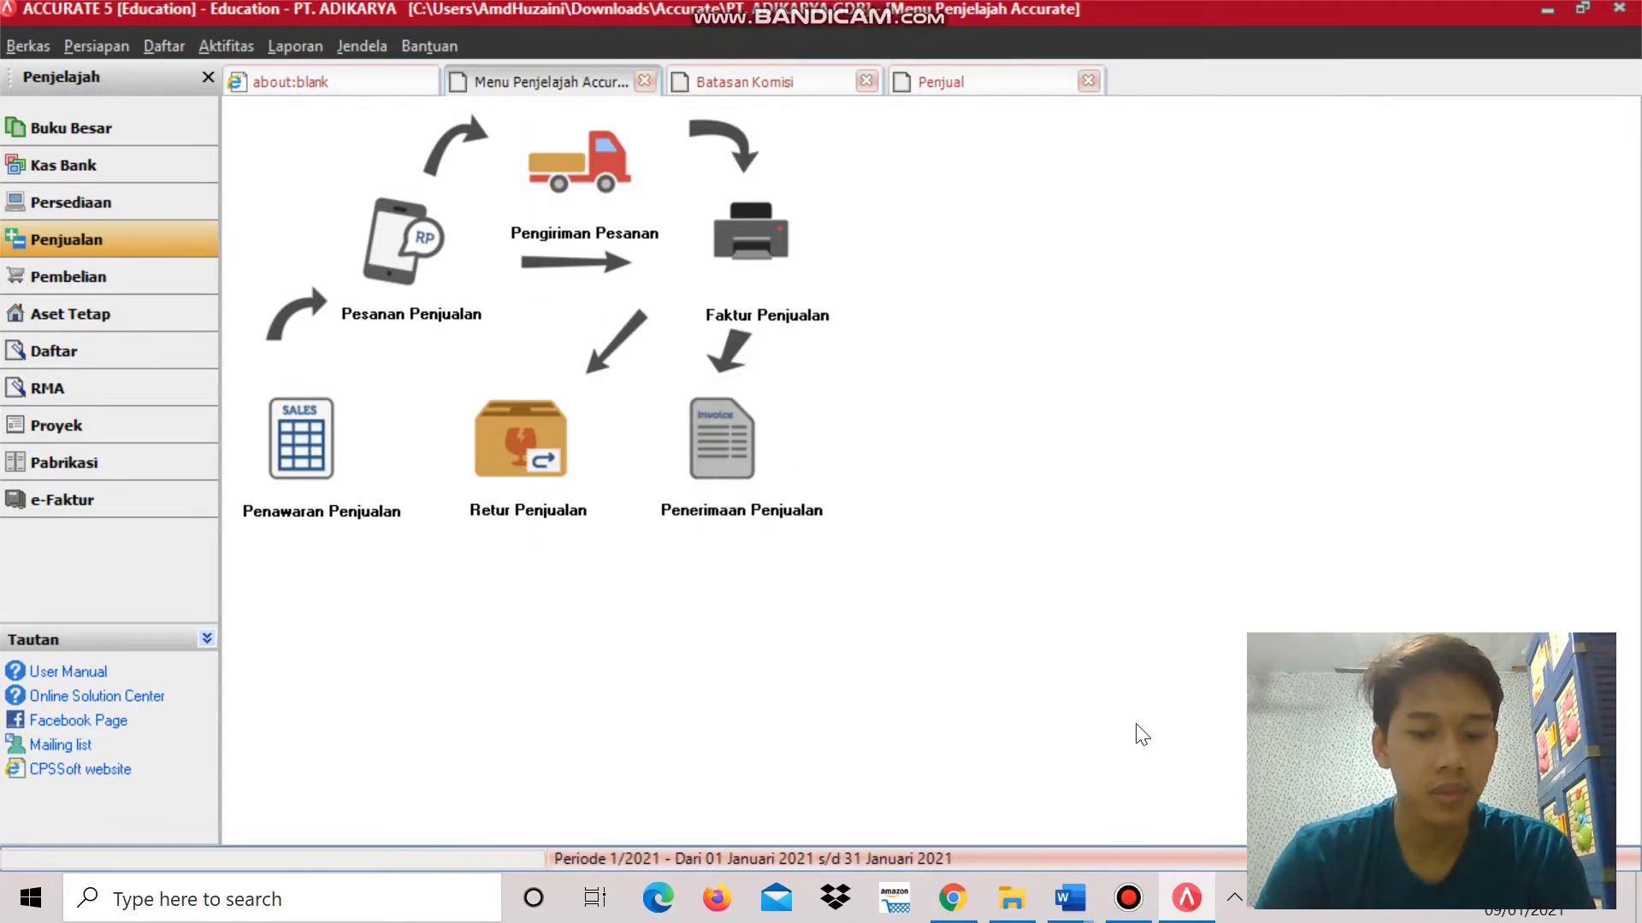
Switch to the Word document "langkah transaksi bagian 1" and read the bank receipt's number, date, customer, description and amount.
{"action": "mouse_move", "coordinate": [1073, 905]}
{"action": "left_click", "coordinate": [1007, 783]}
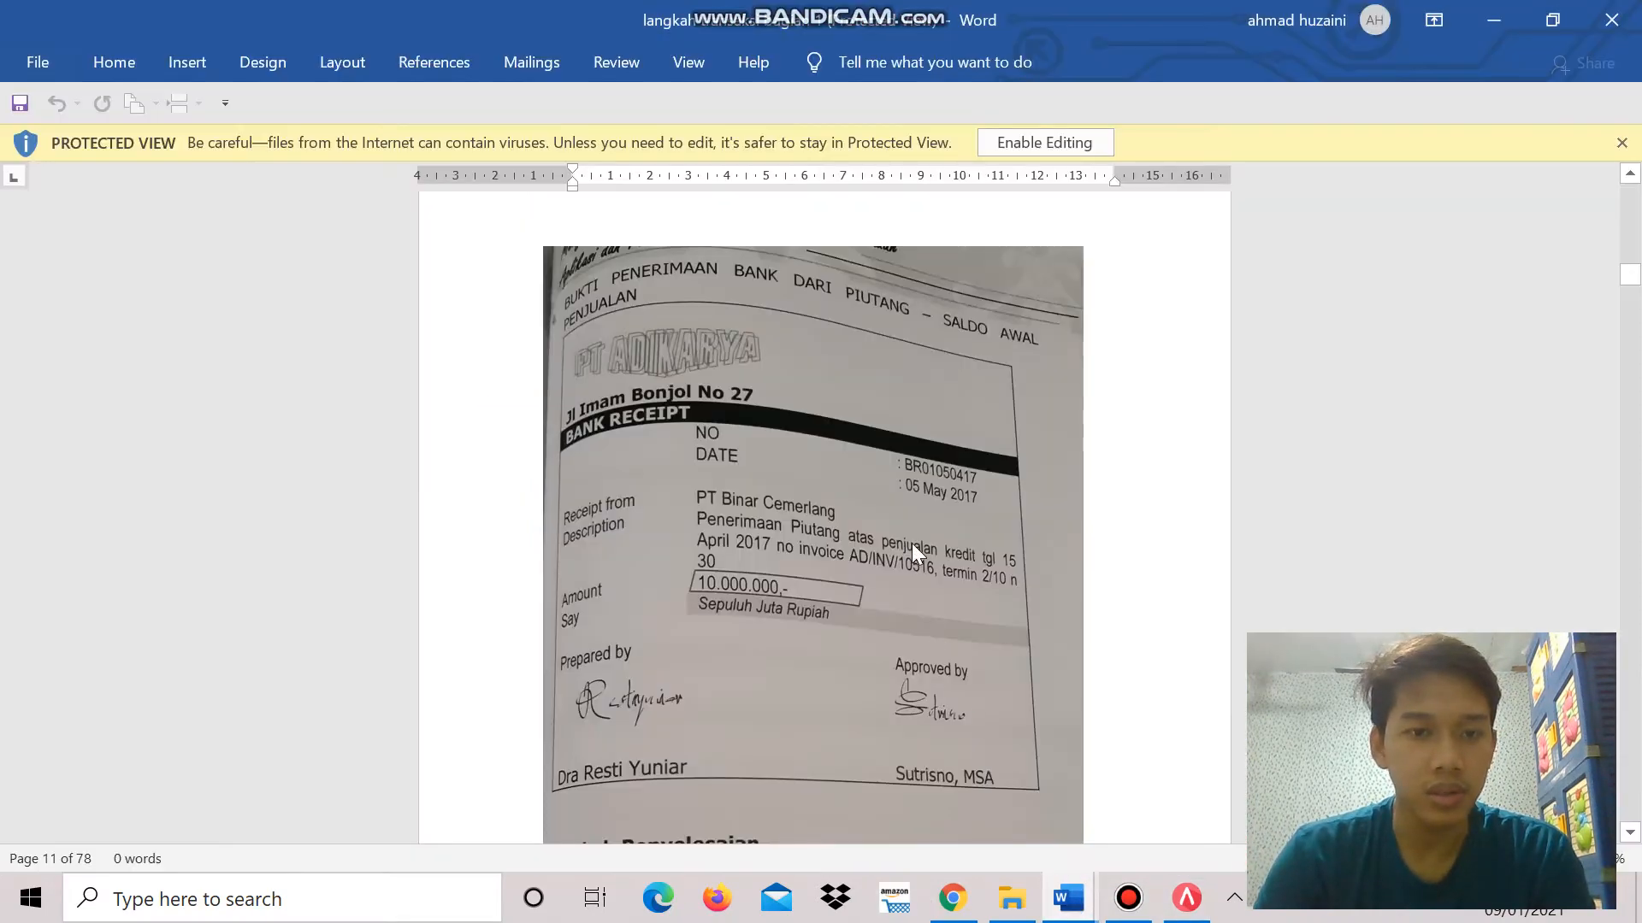
{"action": "scroll", "coordinate": [911, 542], "scroll_direction": "up", "scroll_amount": 1}
{"action": "scroll", "coordinate": [911, 542], "scroll_direction": "down", "scroll_amount": 1}
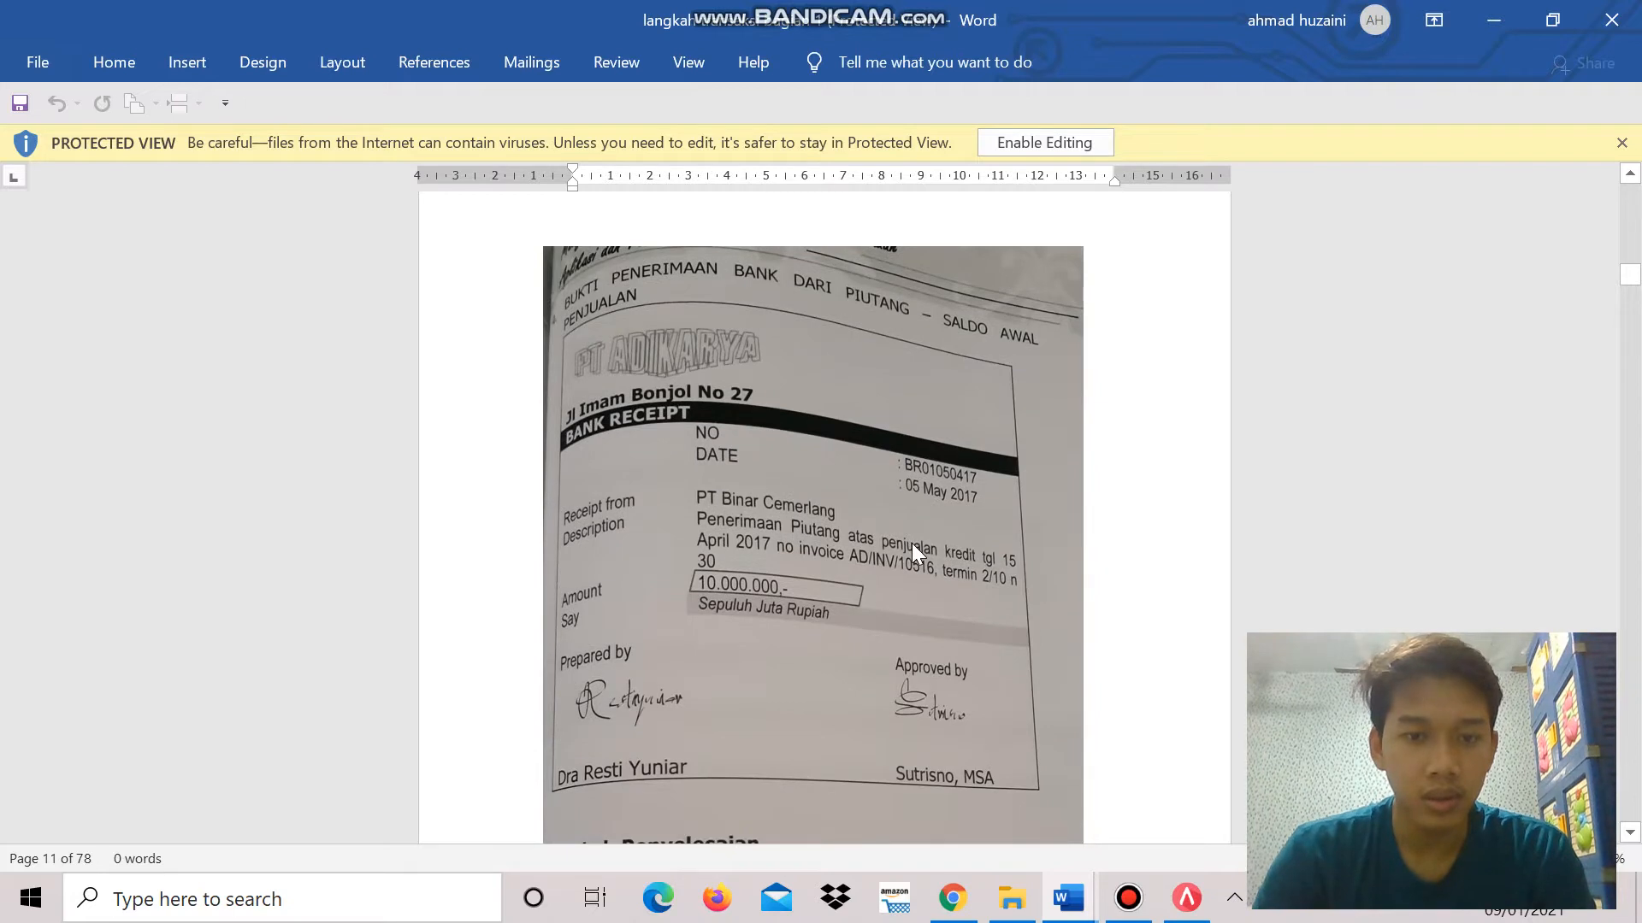
{"action": "scroll", "coordinate": [911, 542], "scroll_direction": "down", "scroll_amount": 1}
{"action": "scroll", "coordinate": [873, 515], "scroll_direction": "up", "scroll_amount": 1}
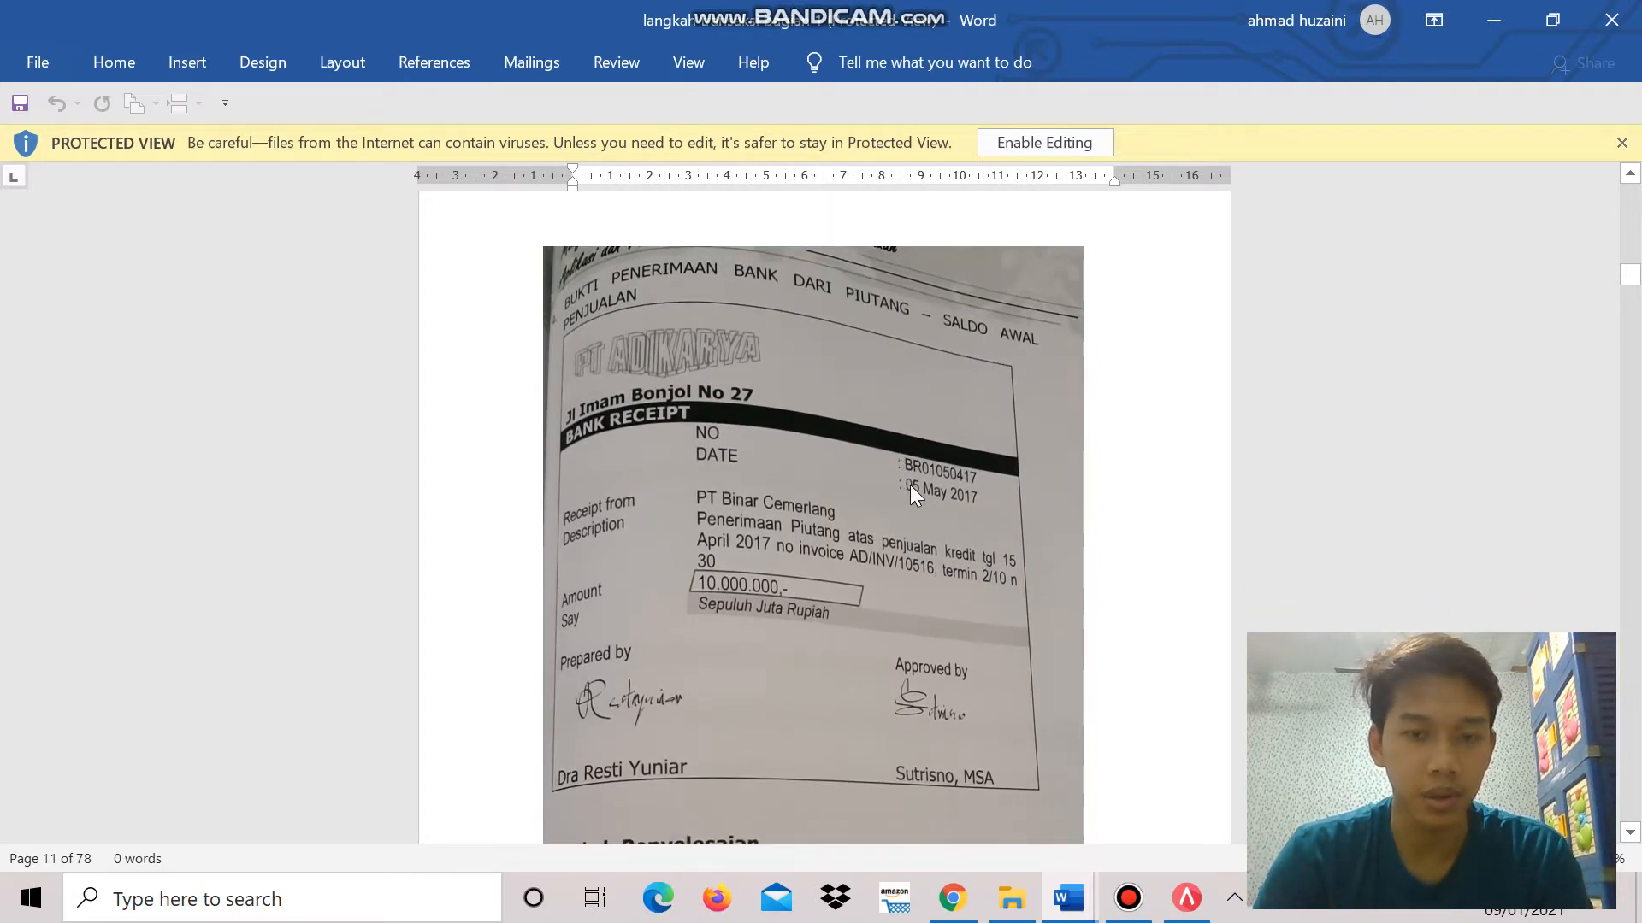
{"action": "scroll", "coordinate": [911, 495], "scroll_direction": "down", "scroll_amount": 1}
{"action": "scroll", "coordinate": [911, 494], "scroll_direction": "up", "scroll_amount": 1}
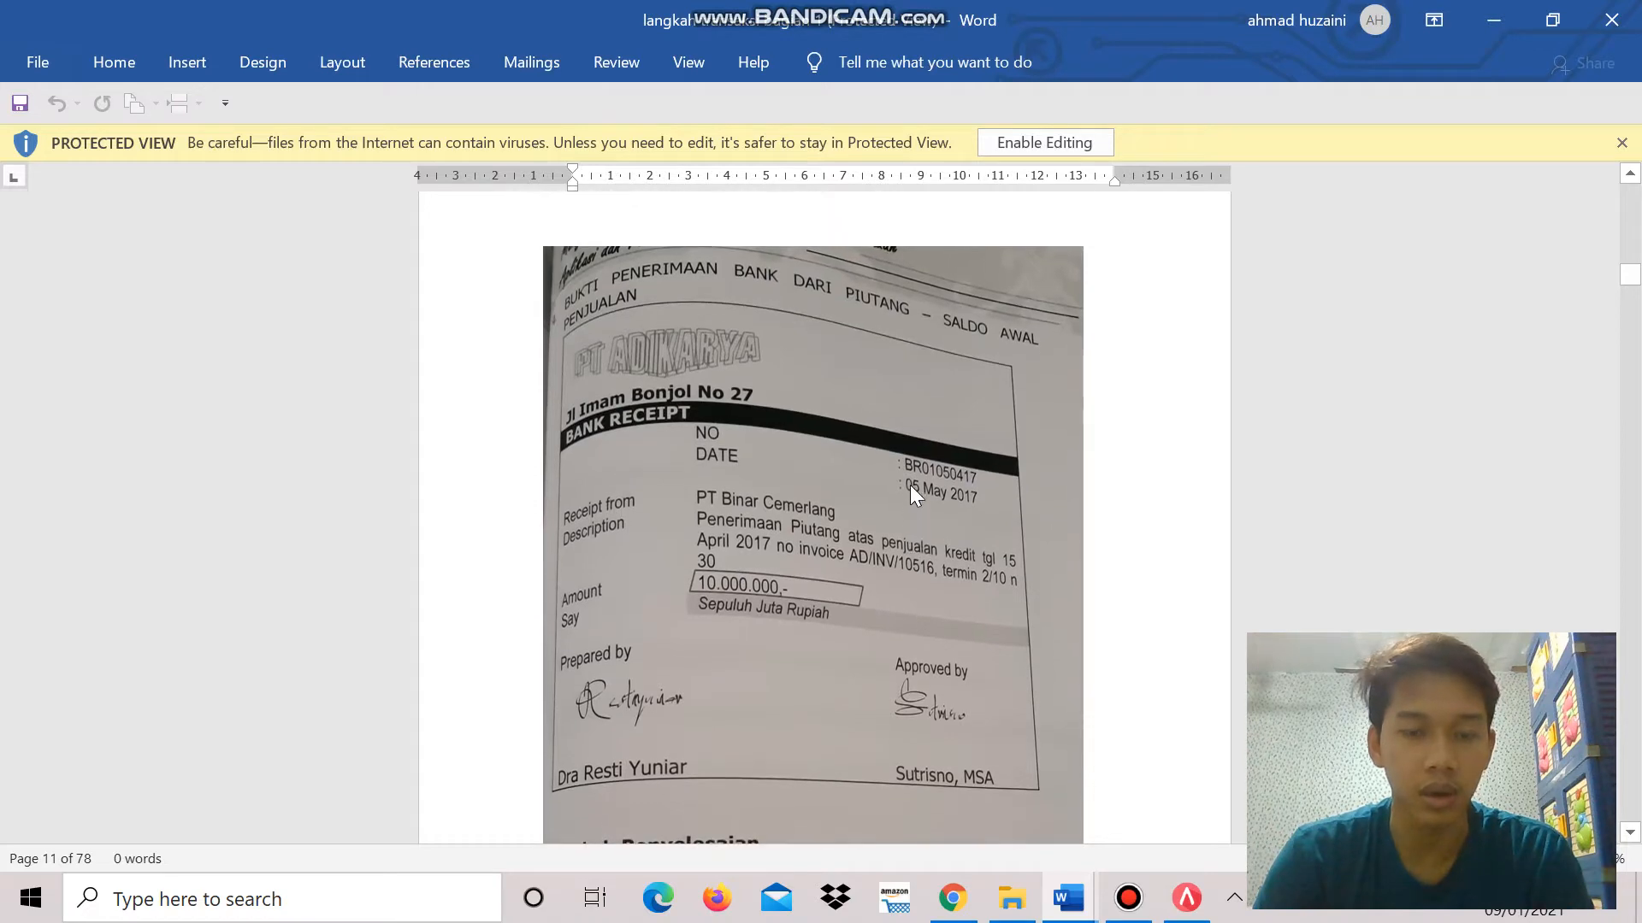
Return to ACCURATE and open a new Penerimaan Penjualan form, checking the bank receipt in Word once more.
{"action": "key", "text": "alt+Tab"}
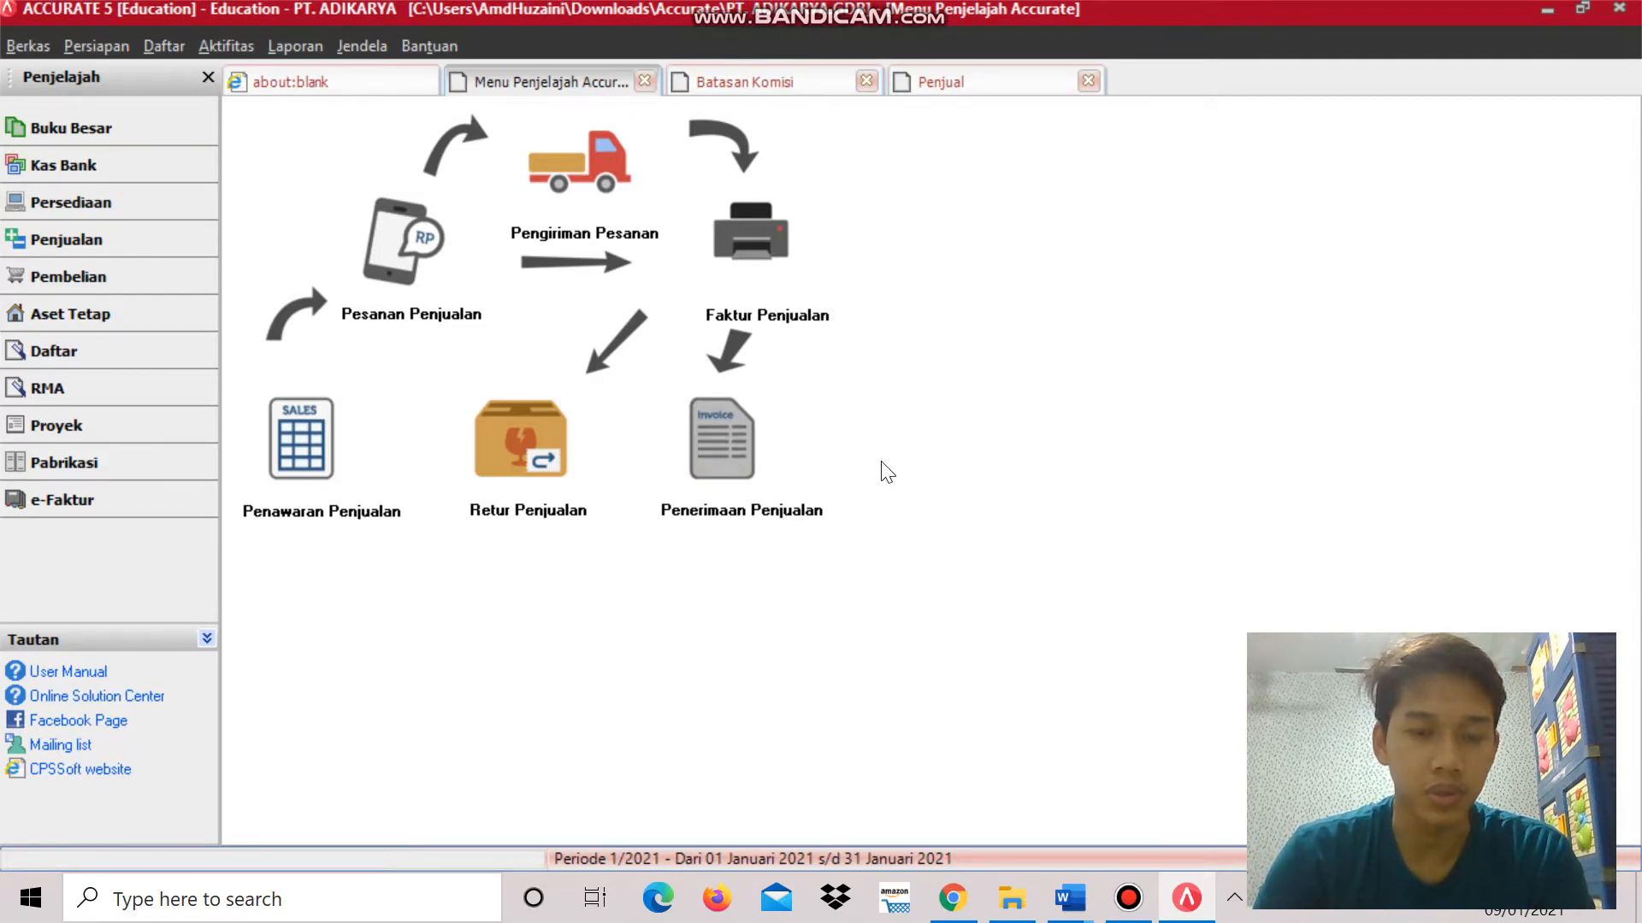
{"action": "left_click", "coordinate": [753, 446]}
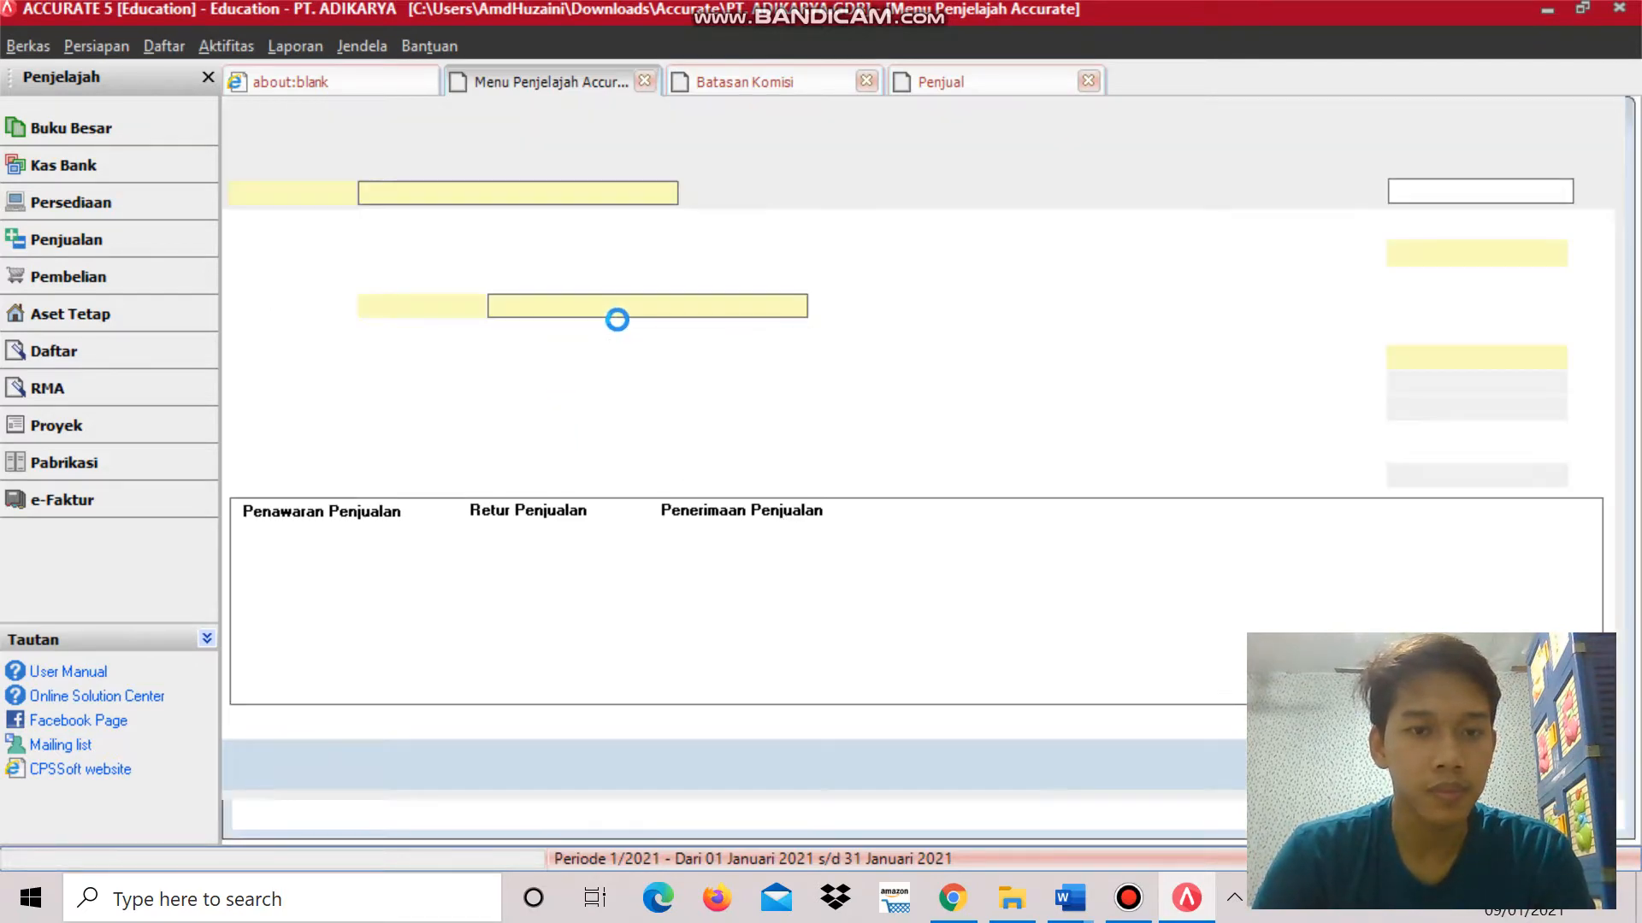
{"action": "key", "text": "alt+Tab"}
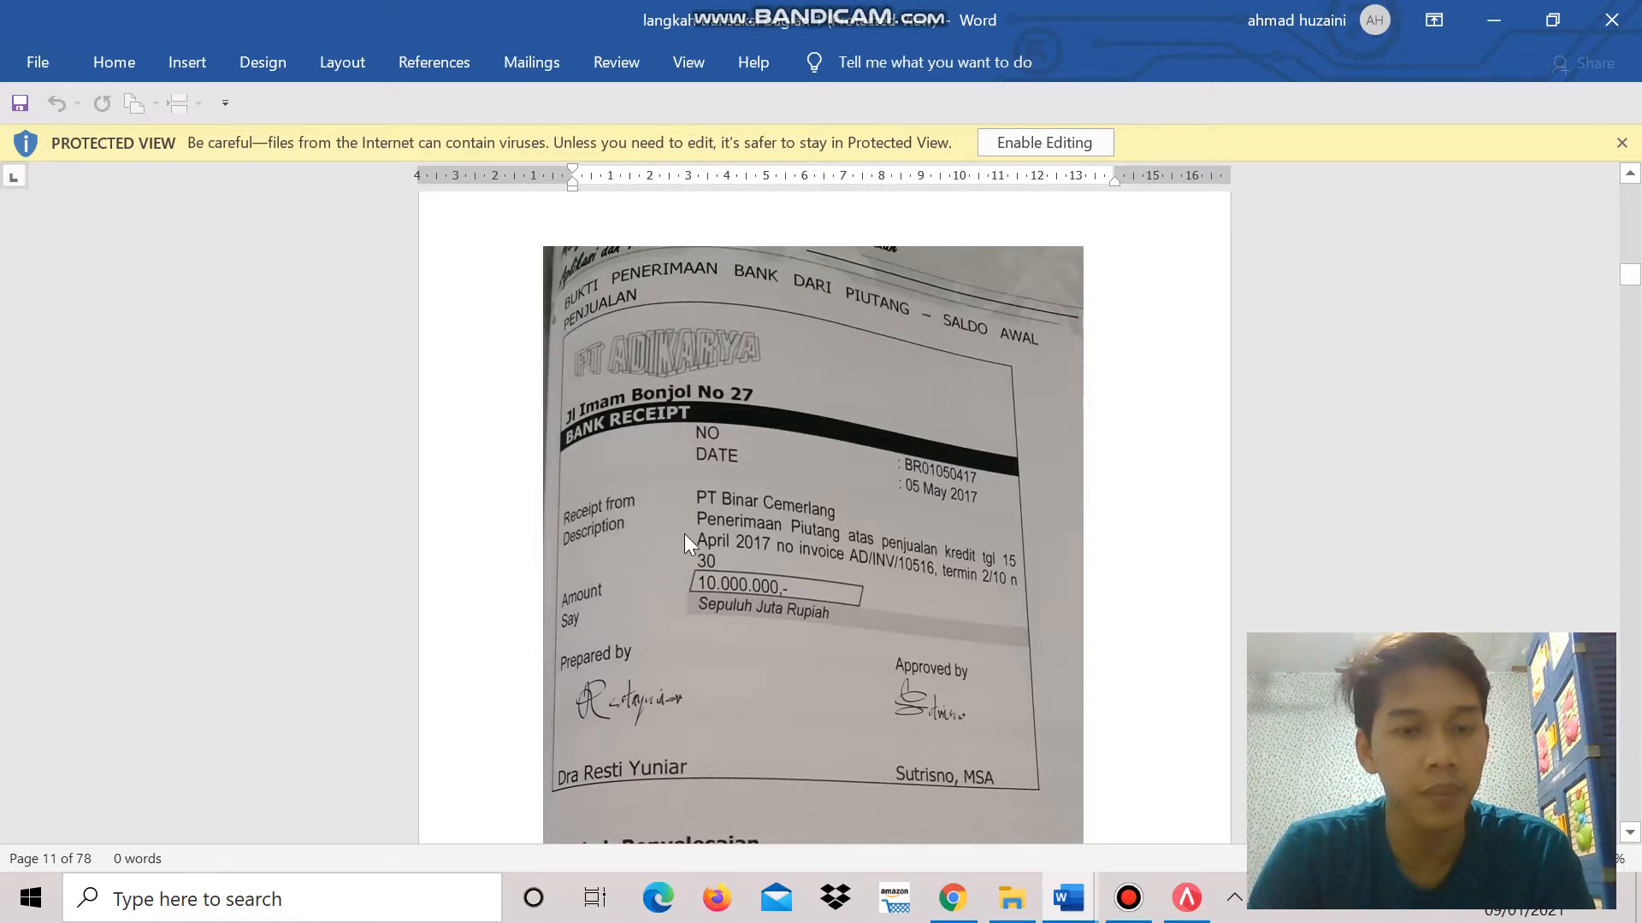
{"action": "key", "text": "alt+Tab"}
{"action": "key", "text": "alt+Tab"}
{"action": "key", "text": "alt+Tab"}
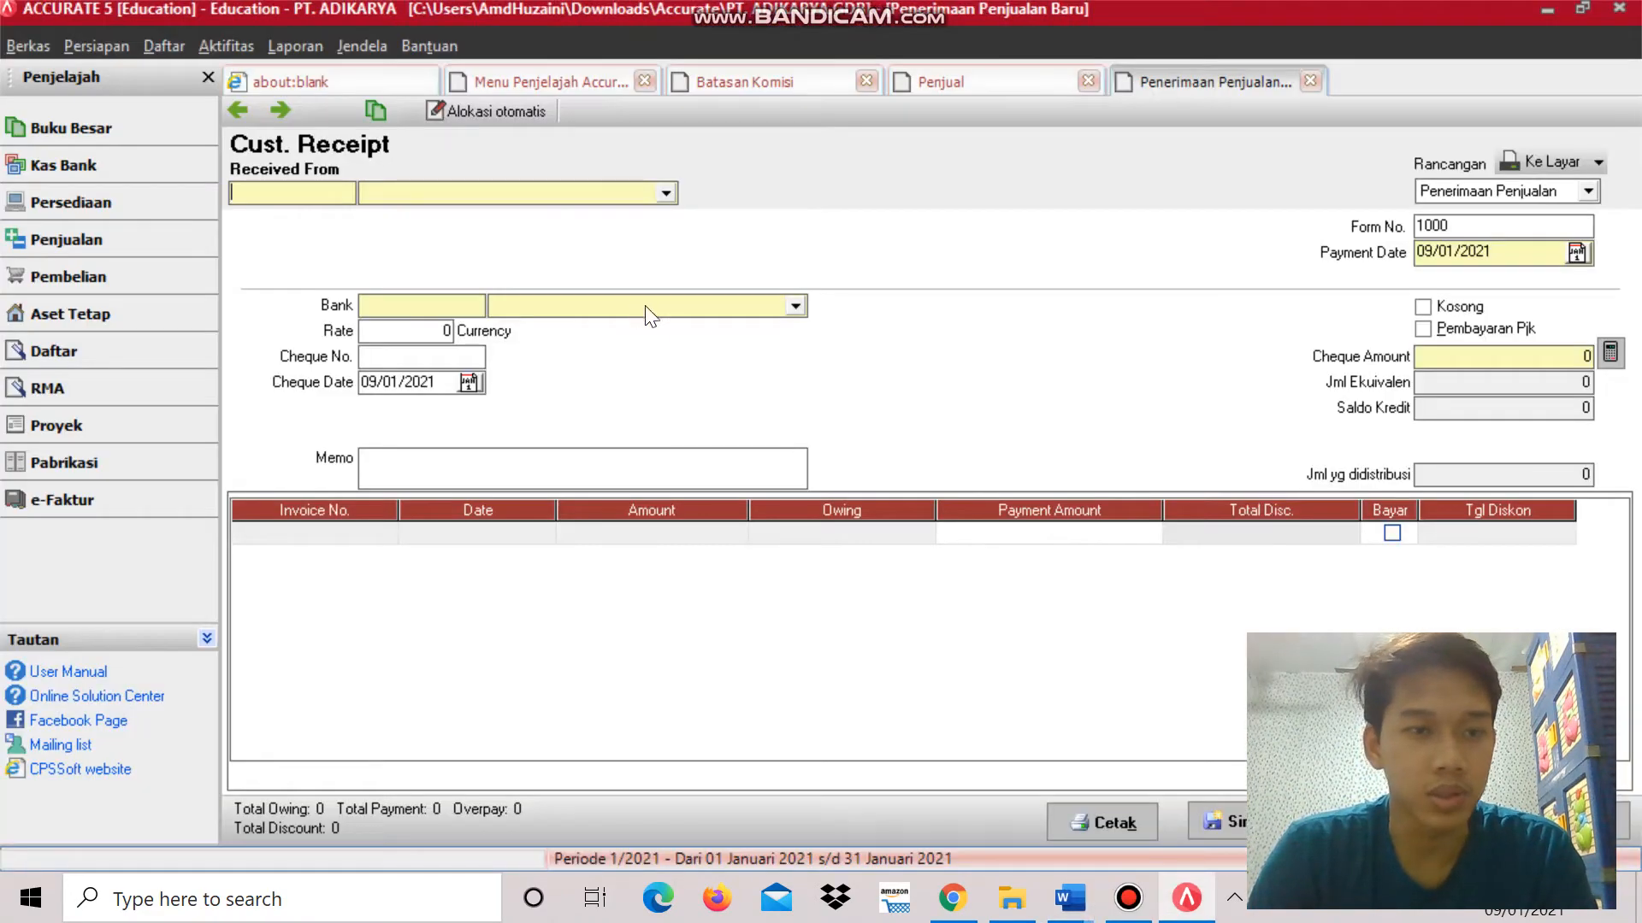
Close the Penjual tab and, in a new Penerimaan Penjualan form, set Received From to PT Binar Cemerlang.
{"action": "left_click", "coordinate": [89, 241]}
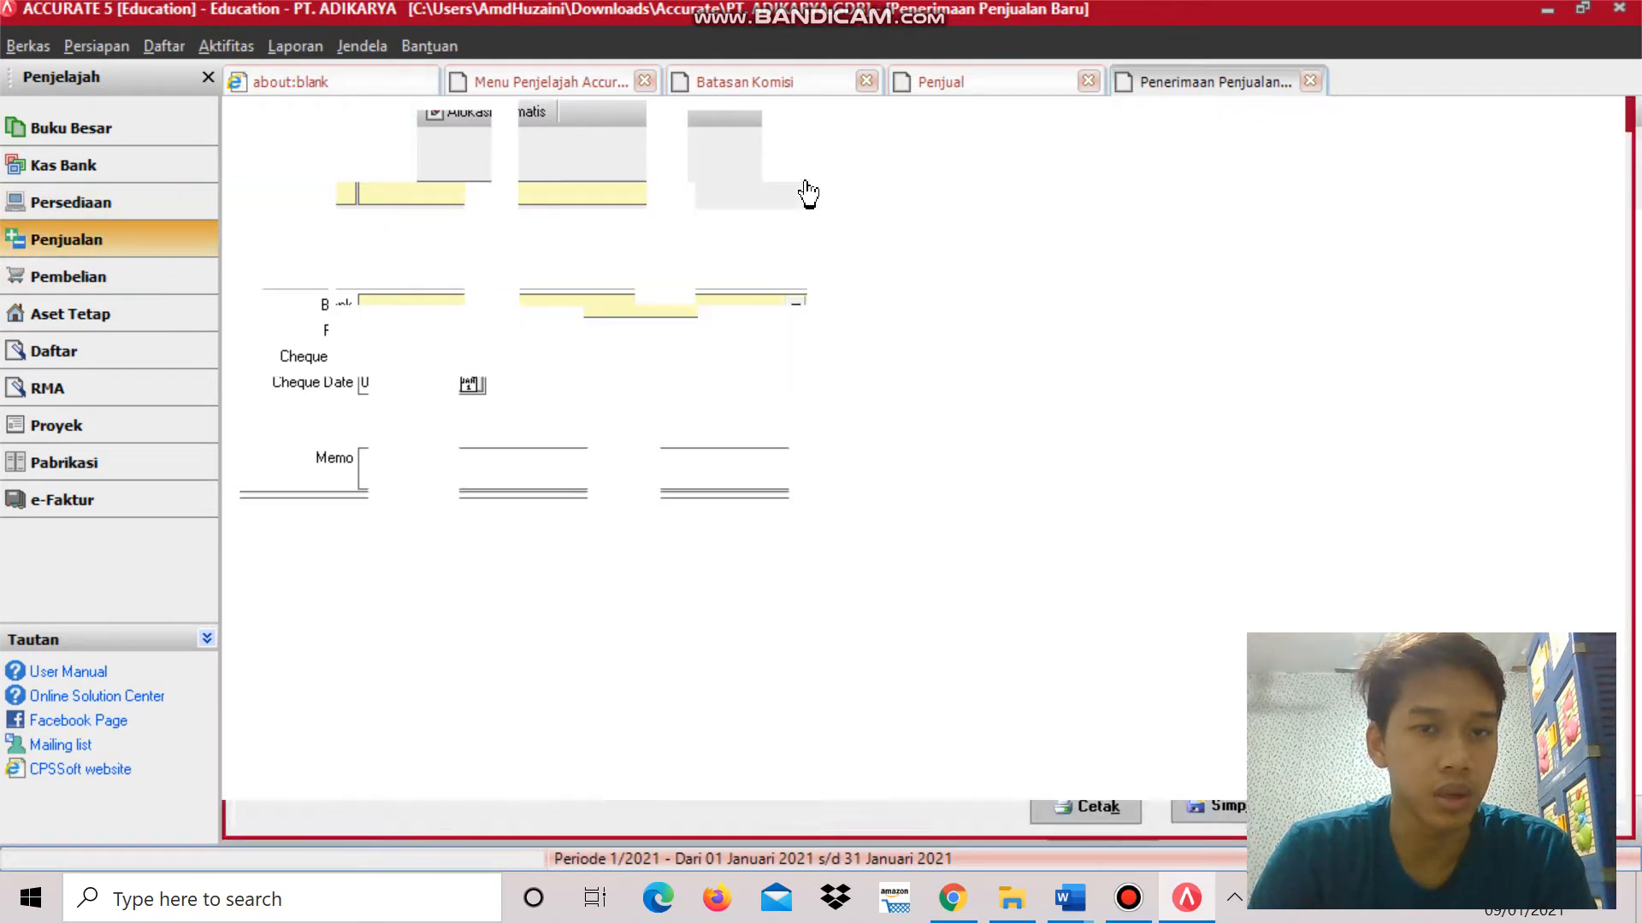
{"action": "left_click", "coordinate": [1088, 82]}
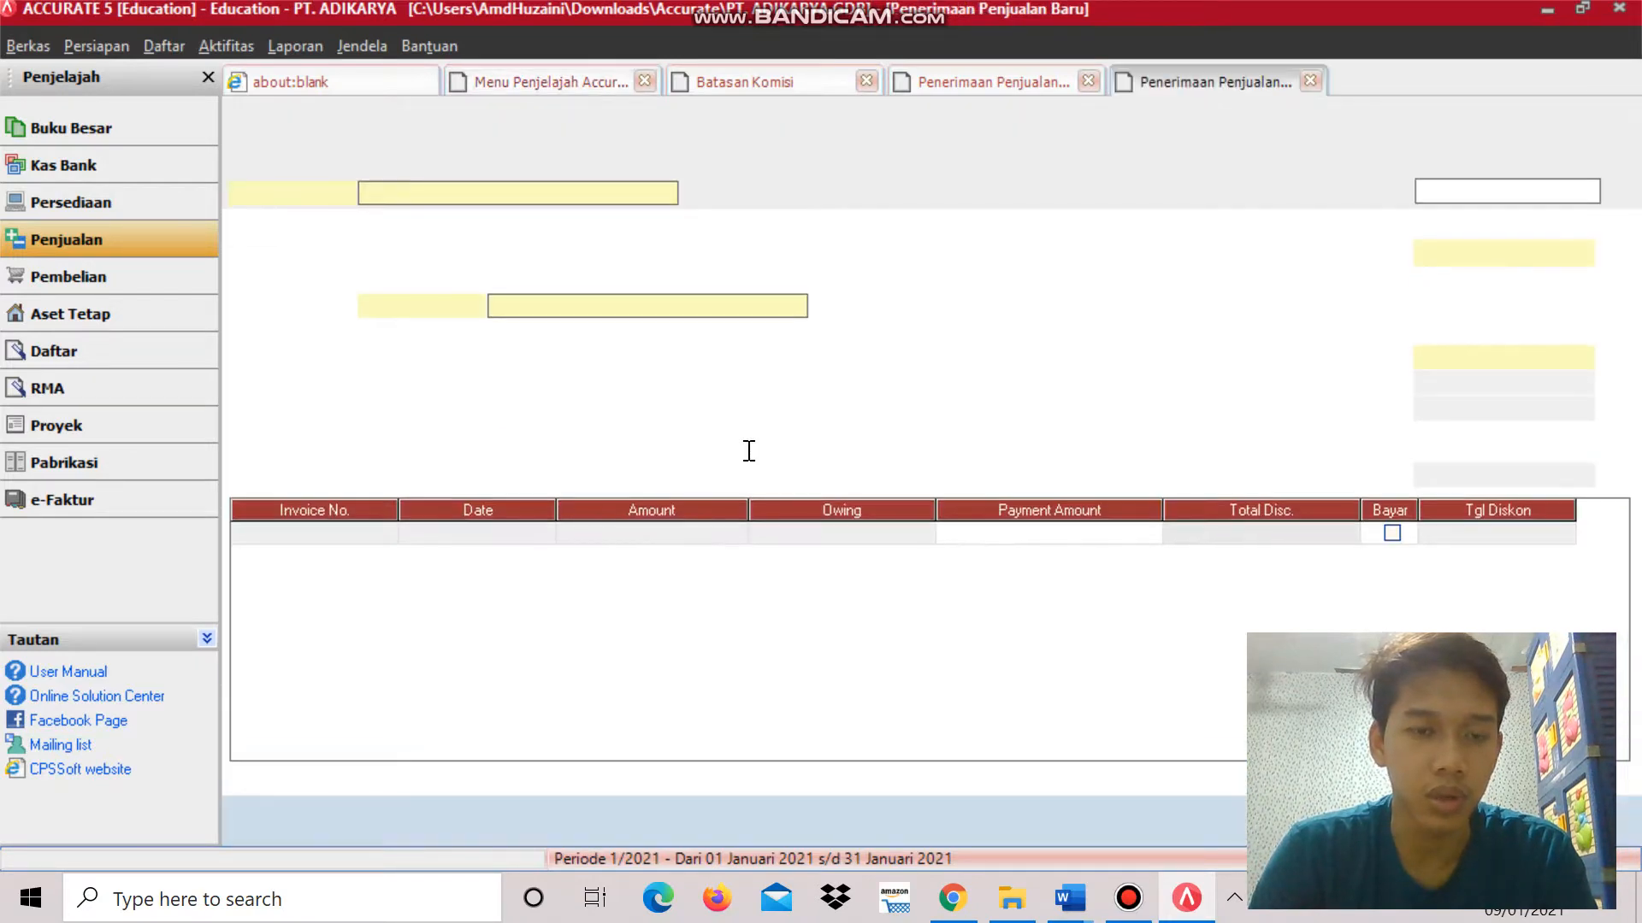
{"action": "left_click", "coordinate": [556, 195]}
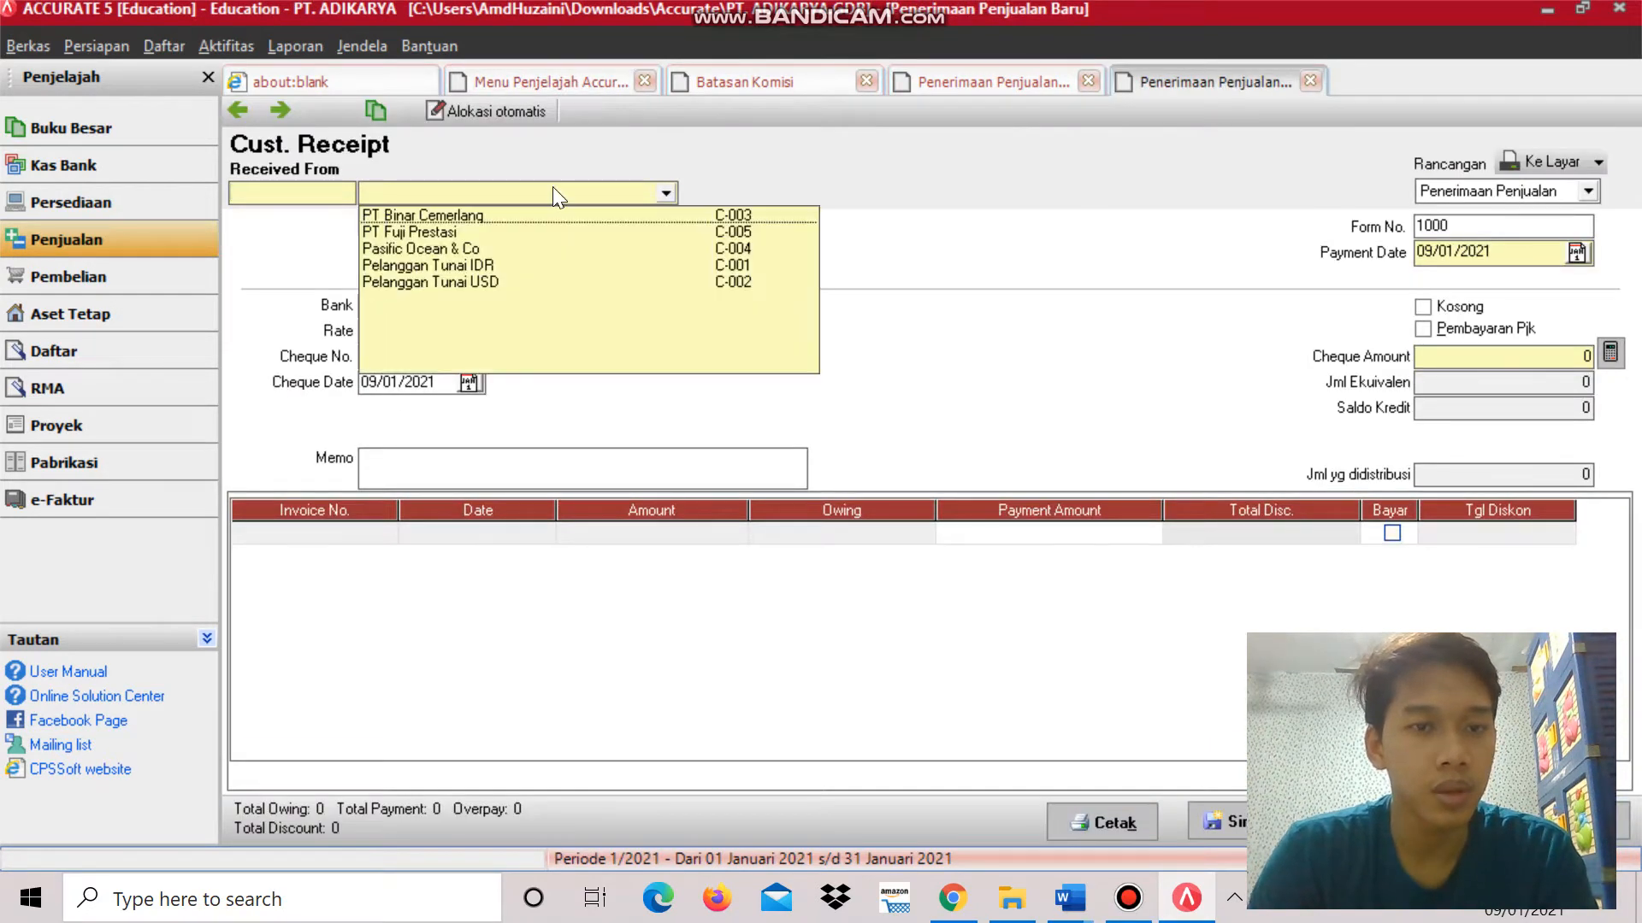
{"action": "left_click", "coordinate": [511, 218]}
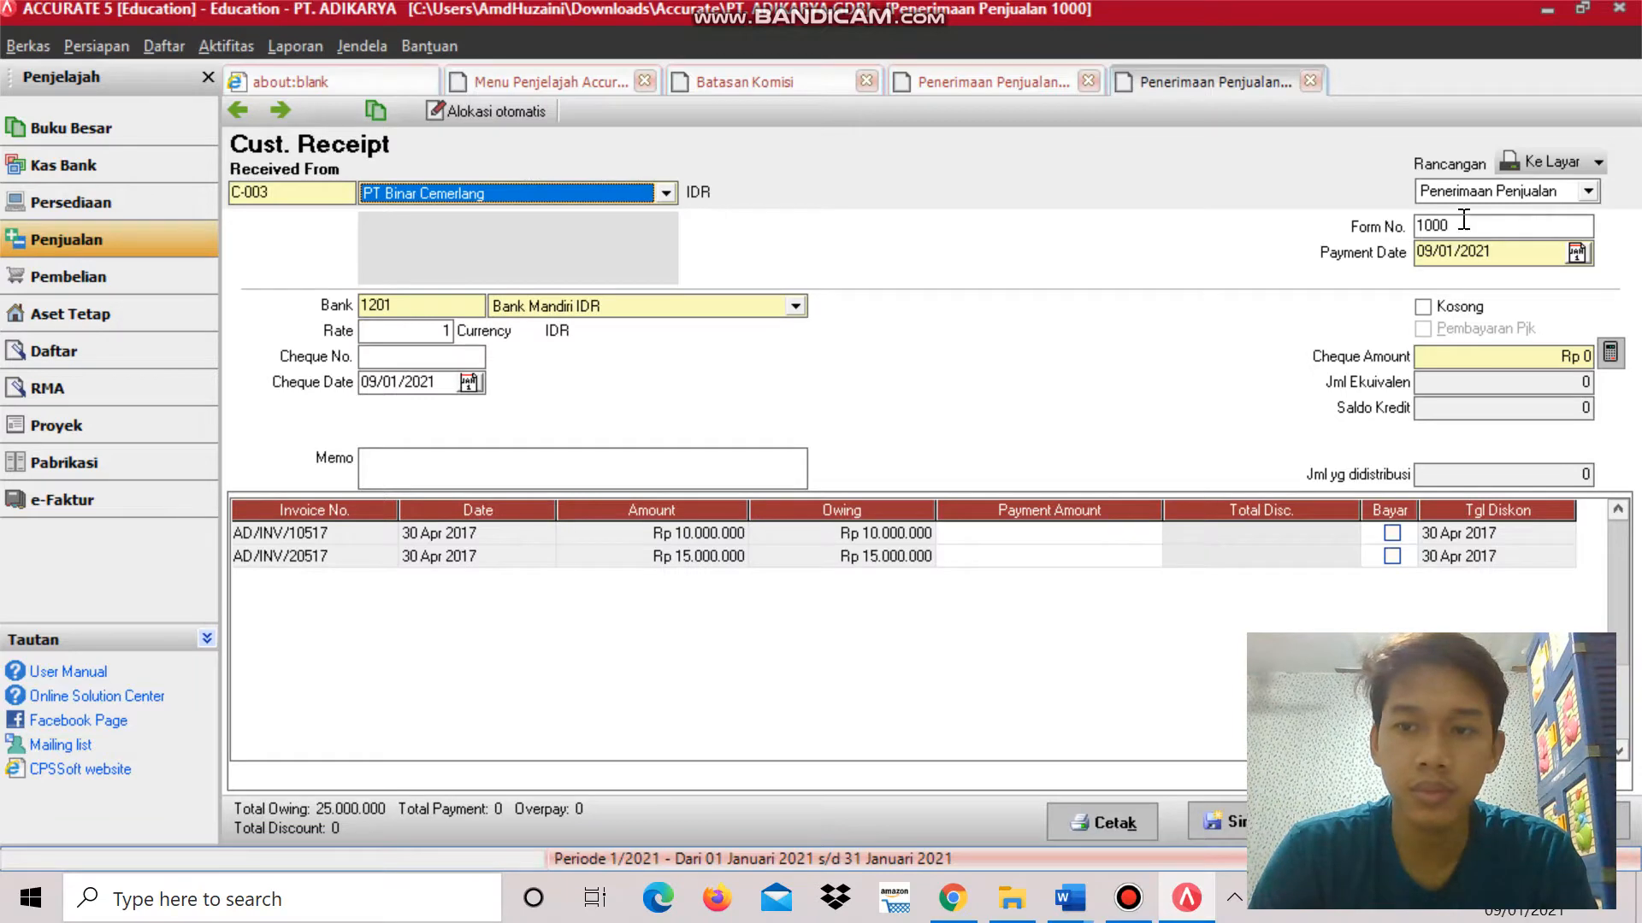
Replace the customer receipt's Form No. with BR01050417, as given on the bank receipt in Word.
{"action": "left_click_drag", "start_coordinate": [1480, 229], "coordinate": [1391, 242]}
{"action": "key", "text": "alt+Tab"}
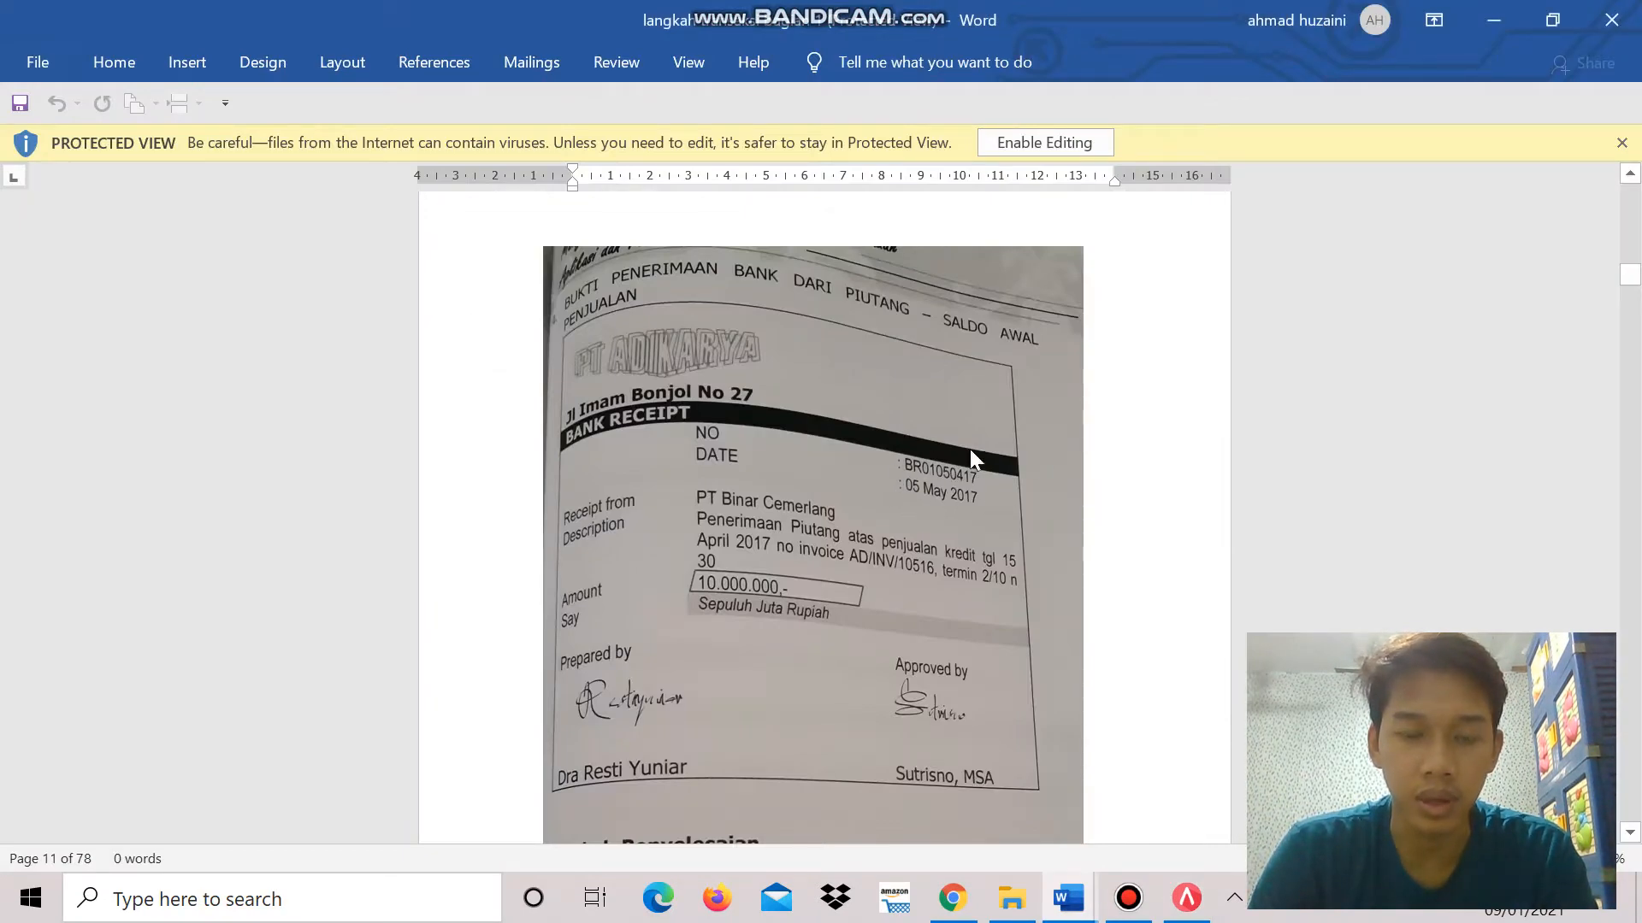
{"action": "key", "text": "alt+Tab"}
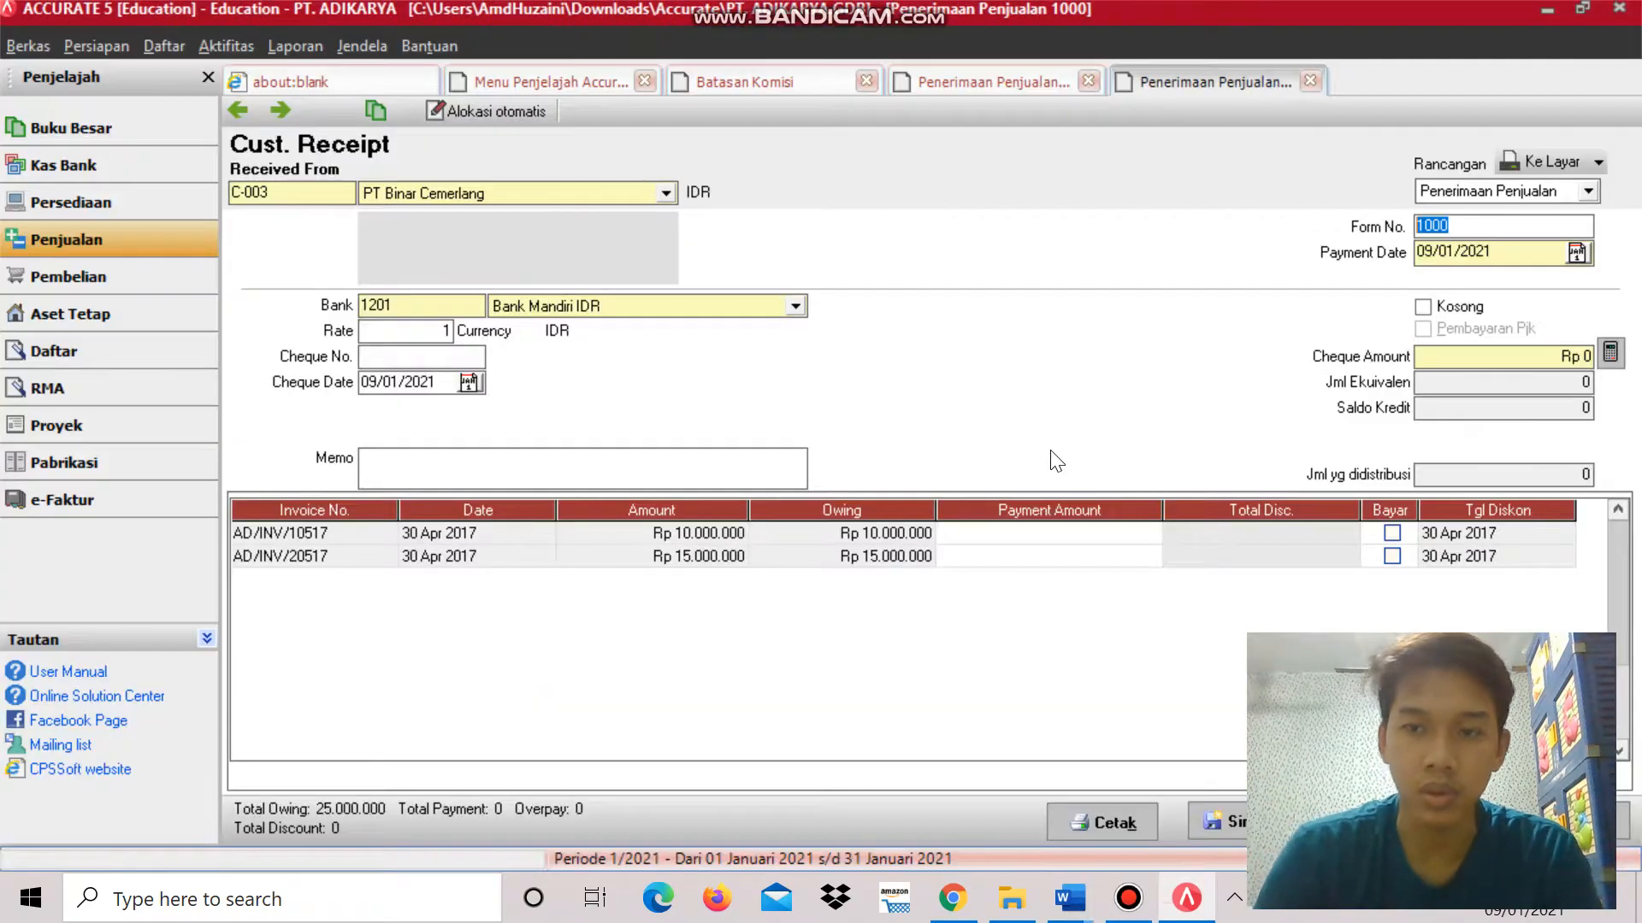
{"action": "type", "text": "BR0105"}
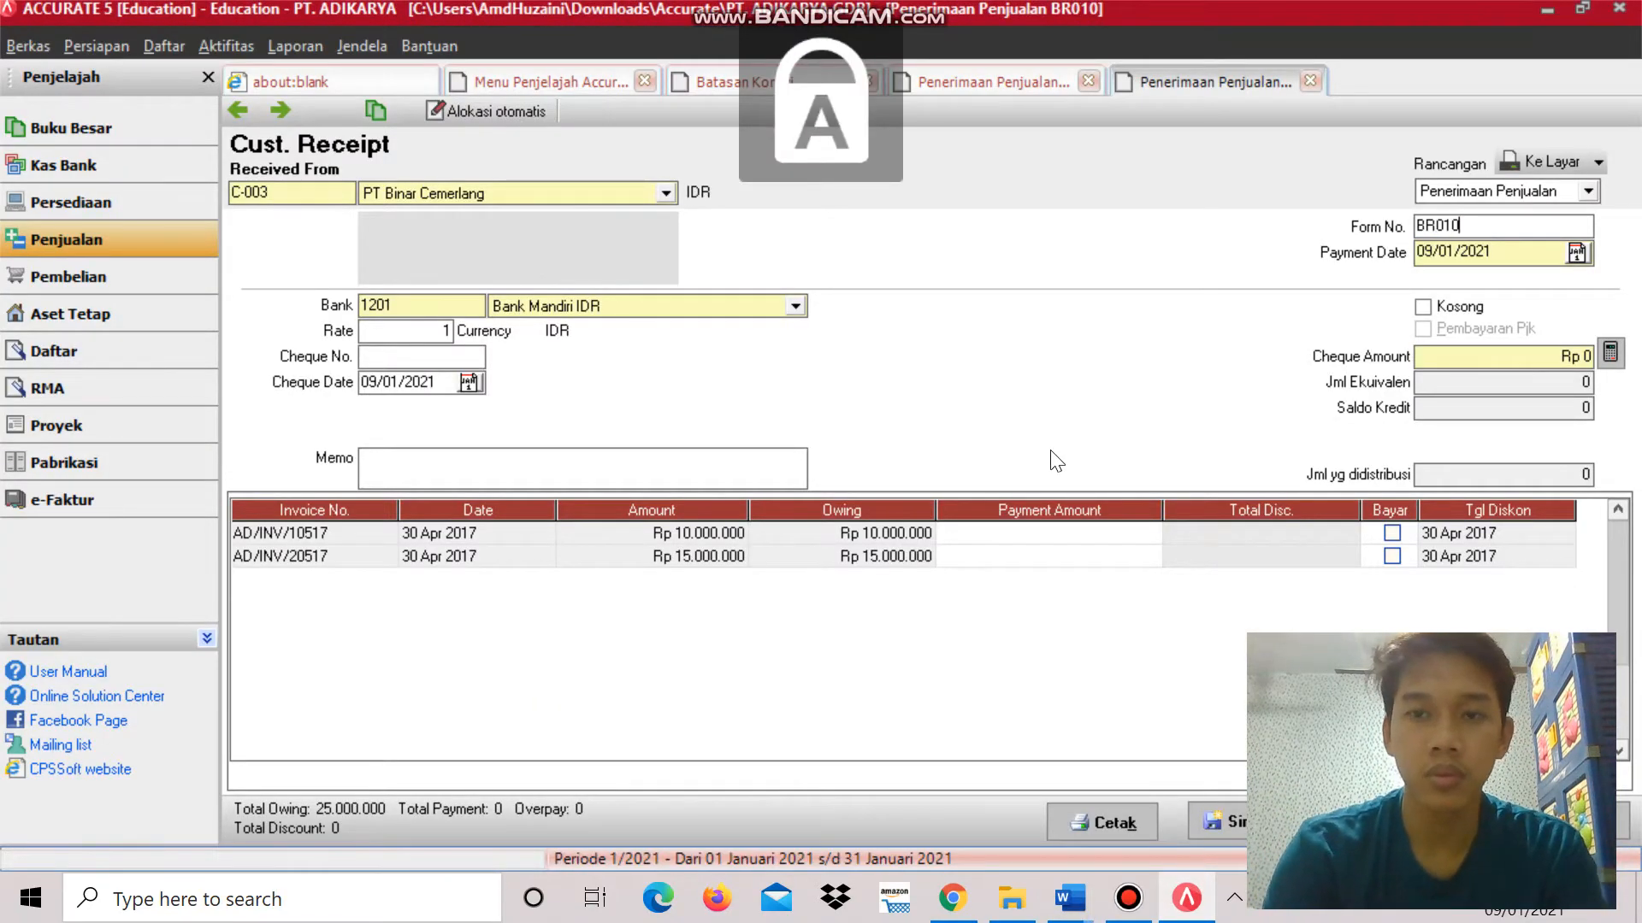
{"action": "key", "text": "alt+Tab"}
{"action": "key", "text": "alt+Tab"}
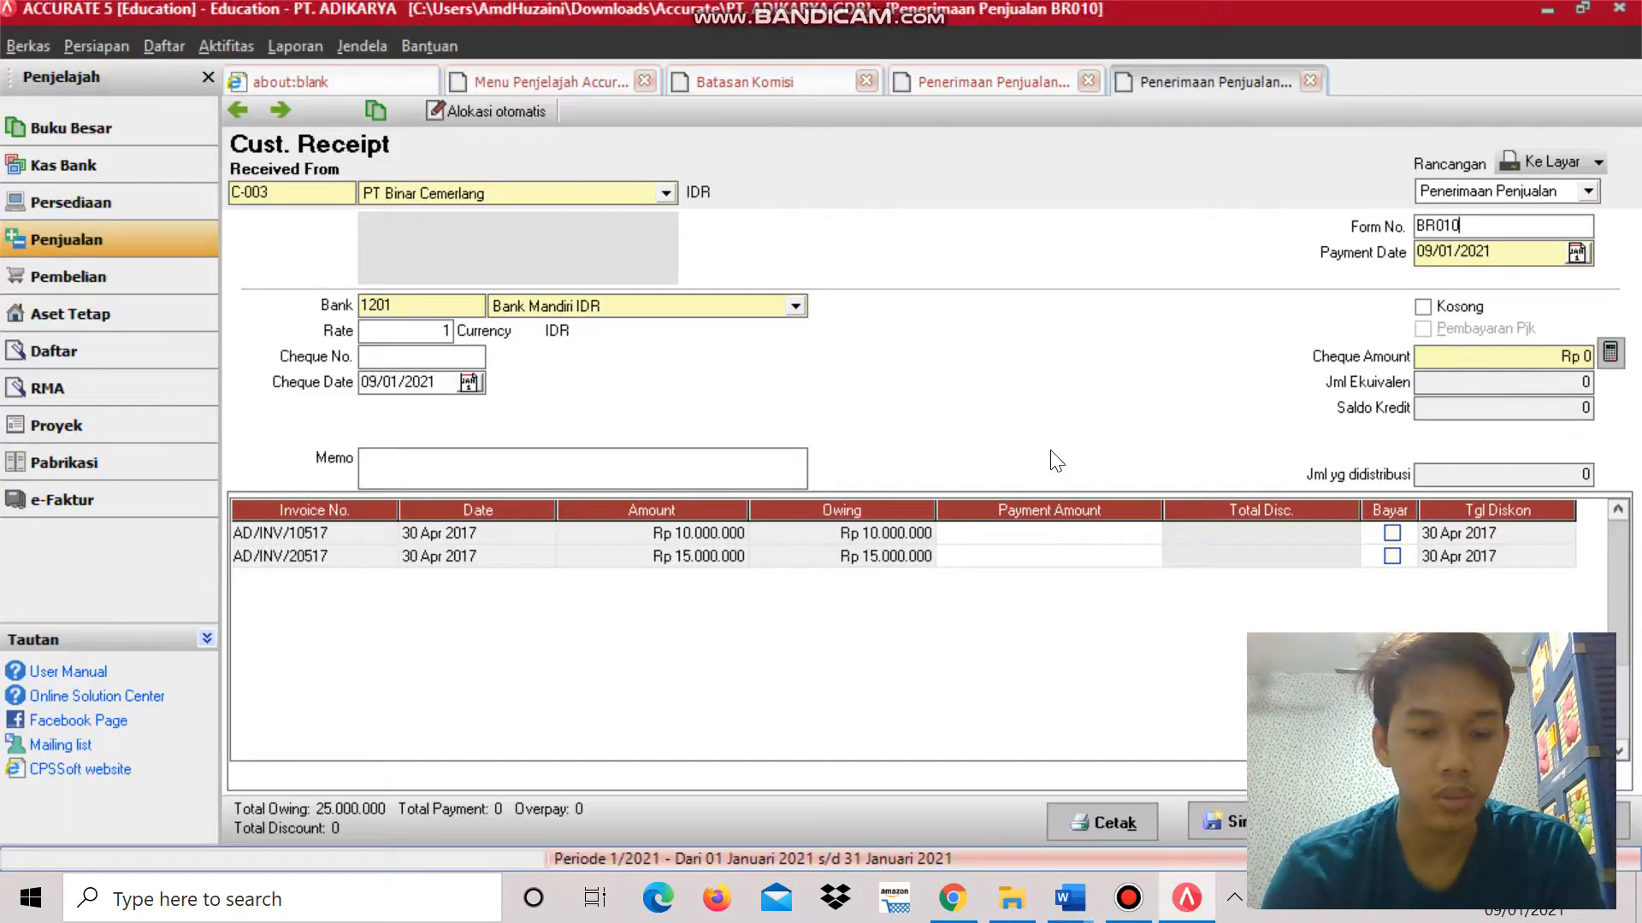
{"action": "type", "text": "0417"}
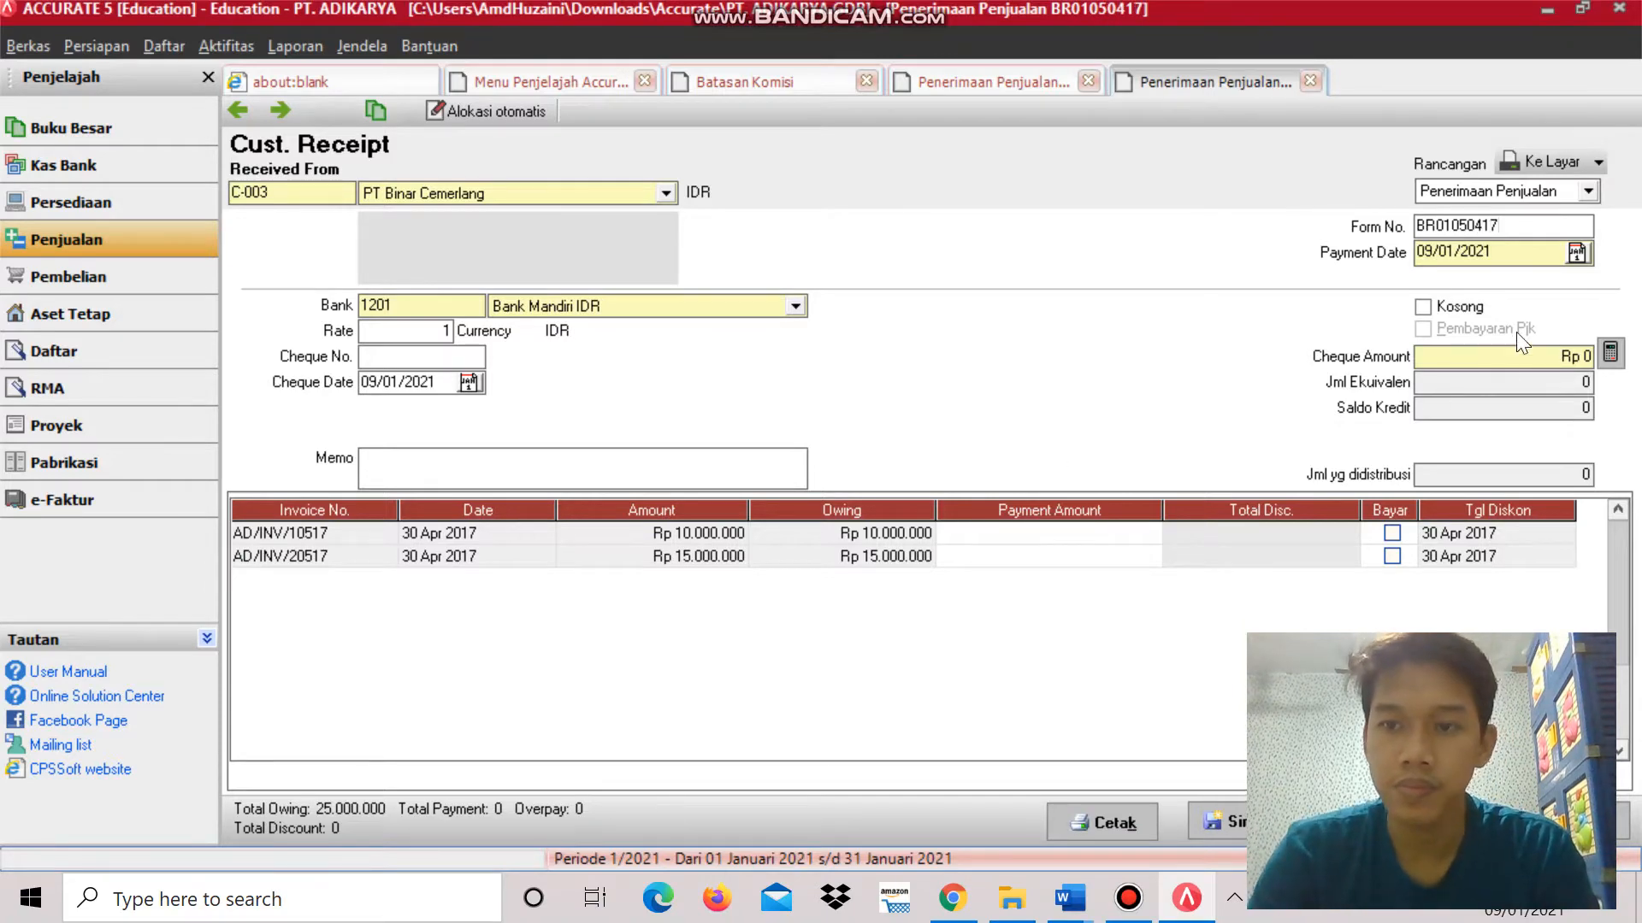
Check the bank receipt's date in Word and set the Payment Date to 05/05/2017.
{"action": "key", "text": "Tab"}
{"action": "key", "text": "alt+Tab"}
{"action": "key", "text": "alt+Tab"}
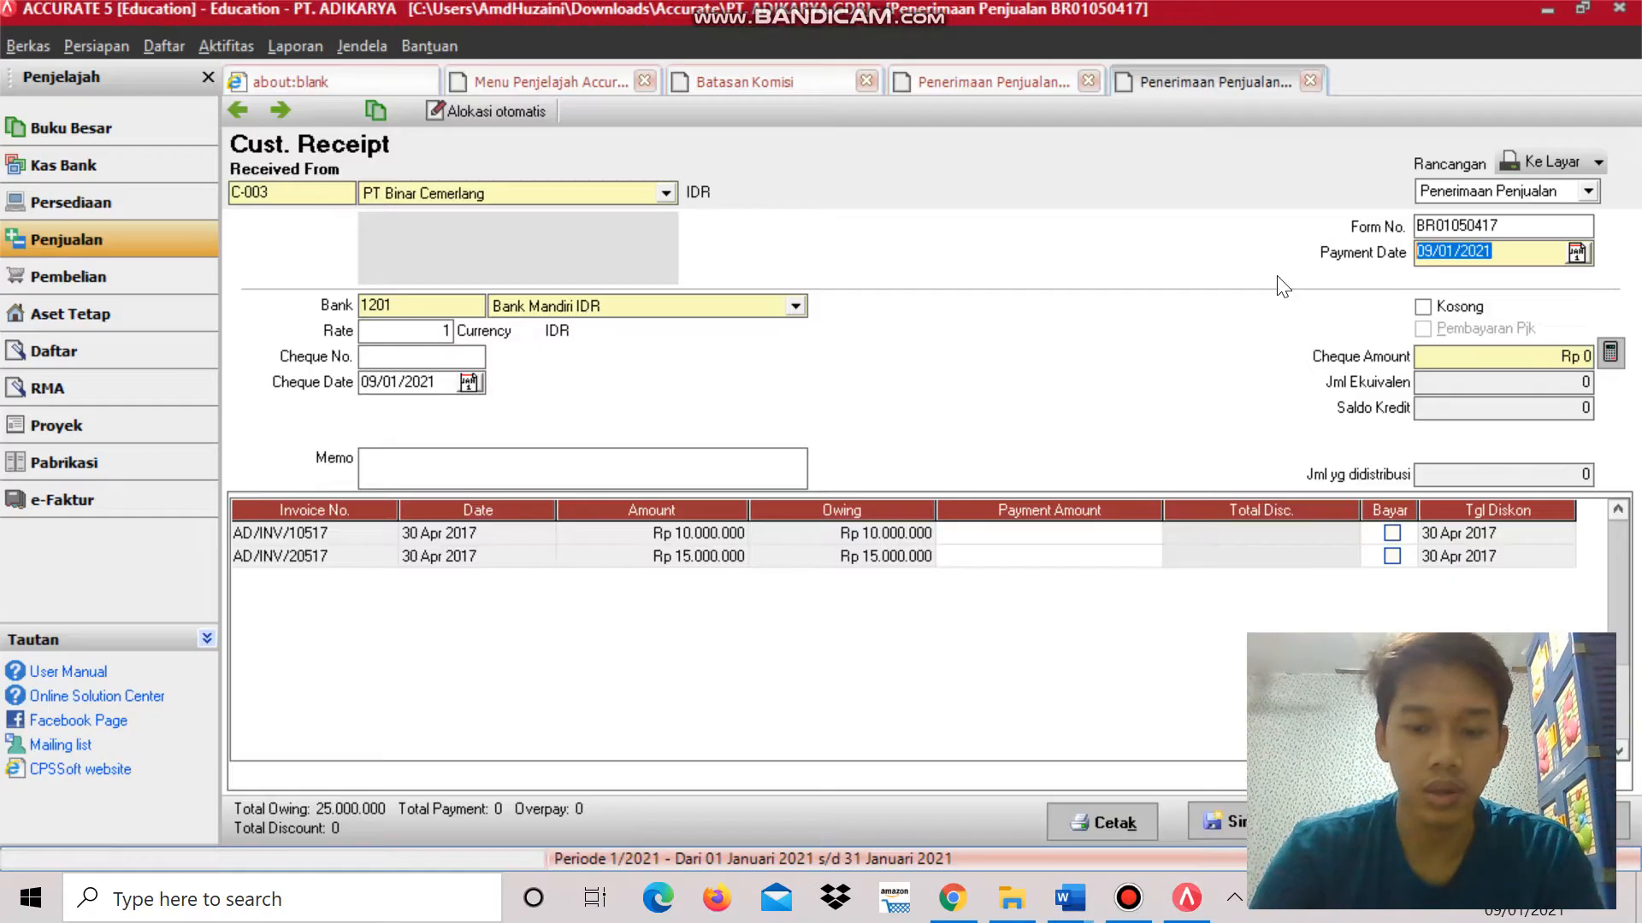
{"action": "type", "text": "05/"}
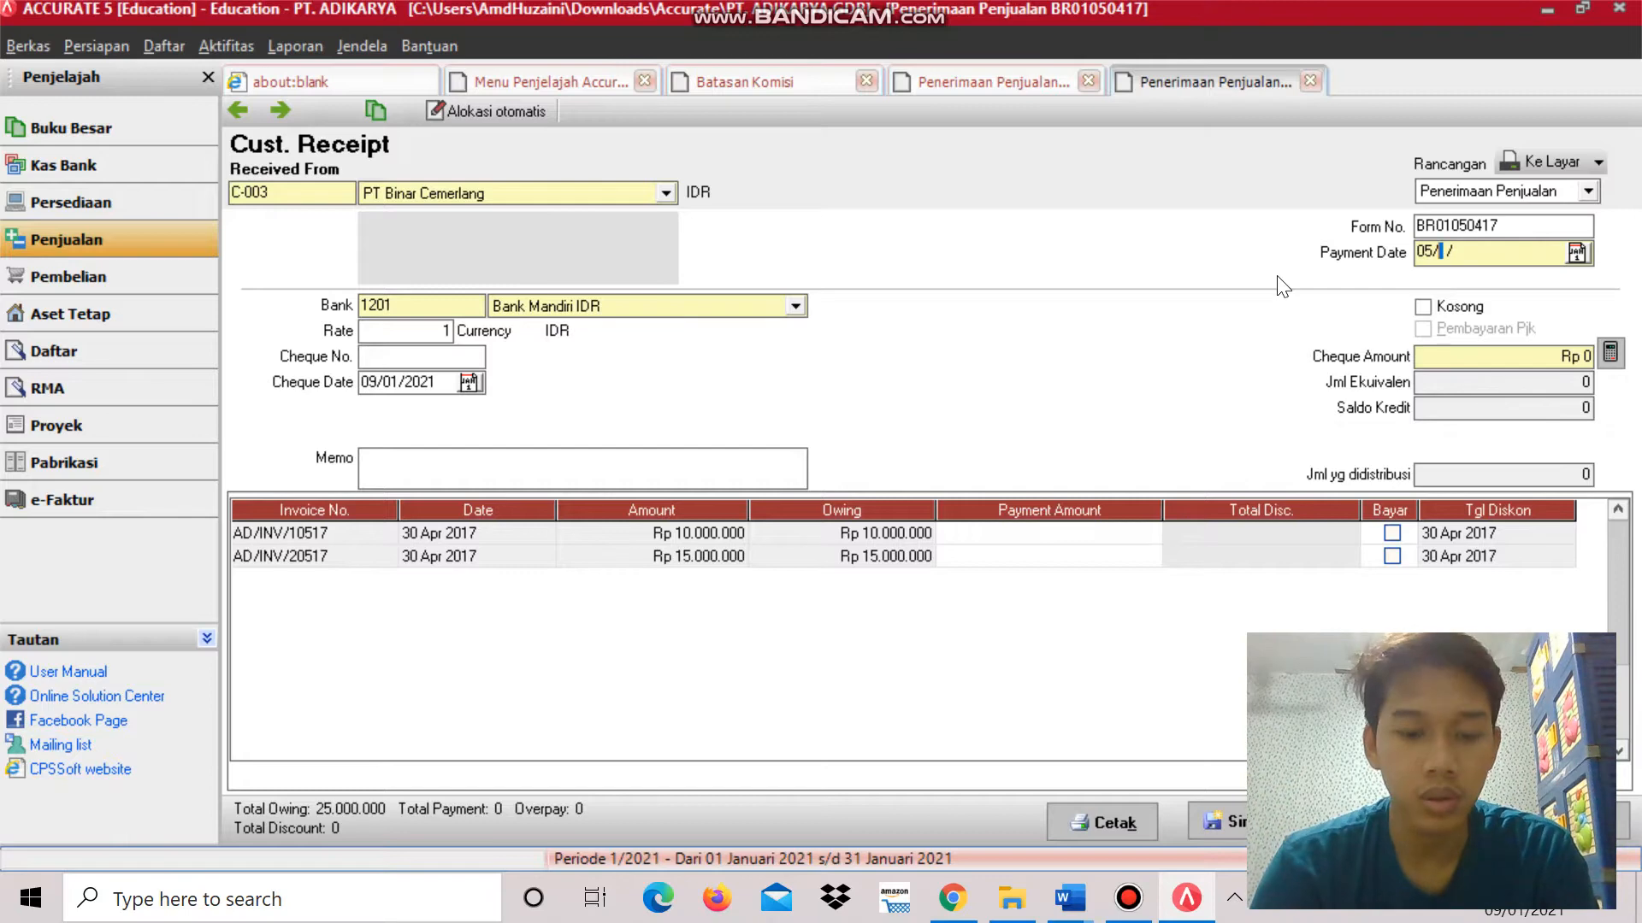
{"action": "type", "text": "05/2017"}
{"action": "key", "text": "Tab"}
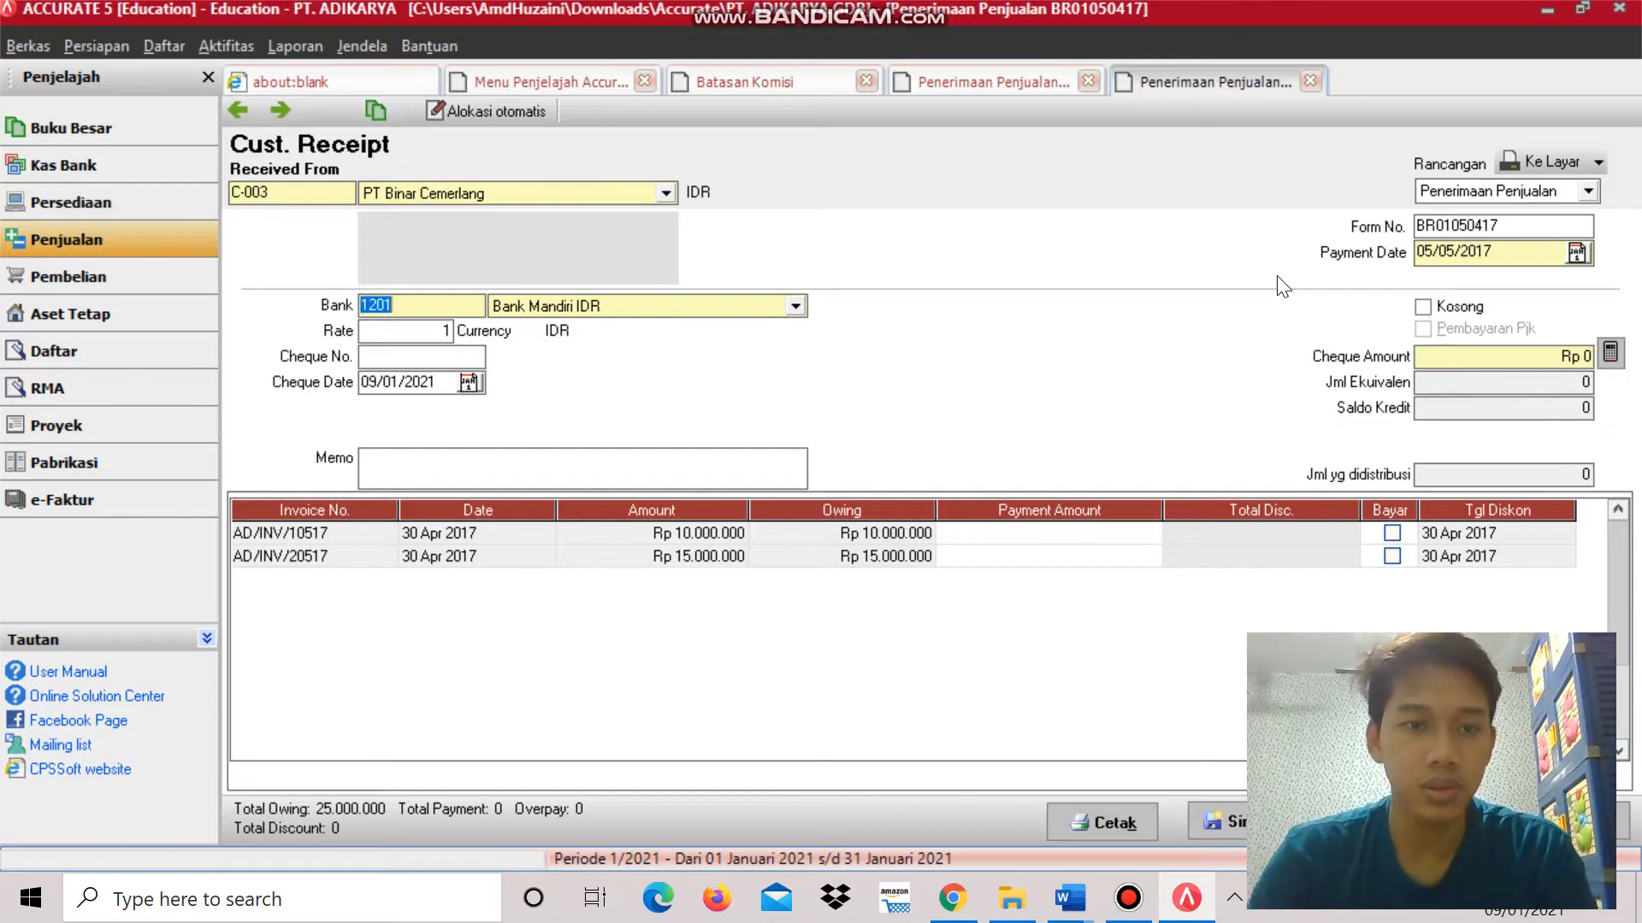
Read the Langkah Penyelesaian instructions in Word for filling in the bank, dates and payment, and return to ACCURATE.
{"action": "key", "text": "alt+Tab"}
{"action": "scroll", "coordinate": [1017, 496], "scroll_direction": "down", "scroll_amount": 10}
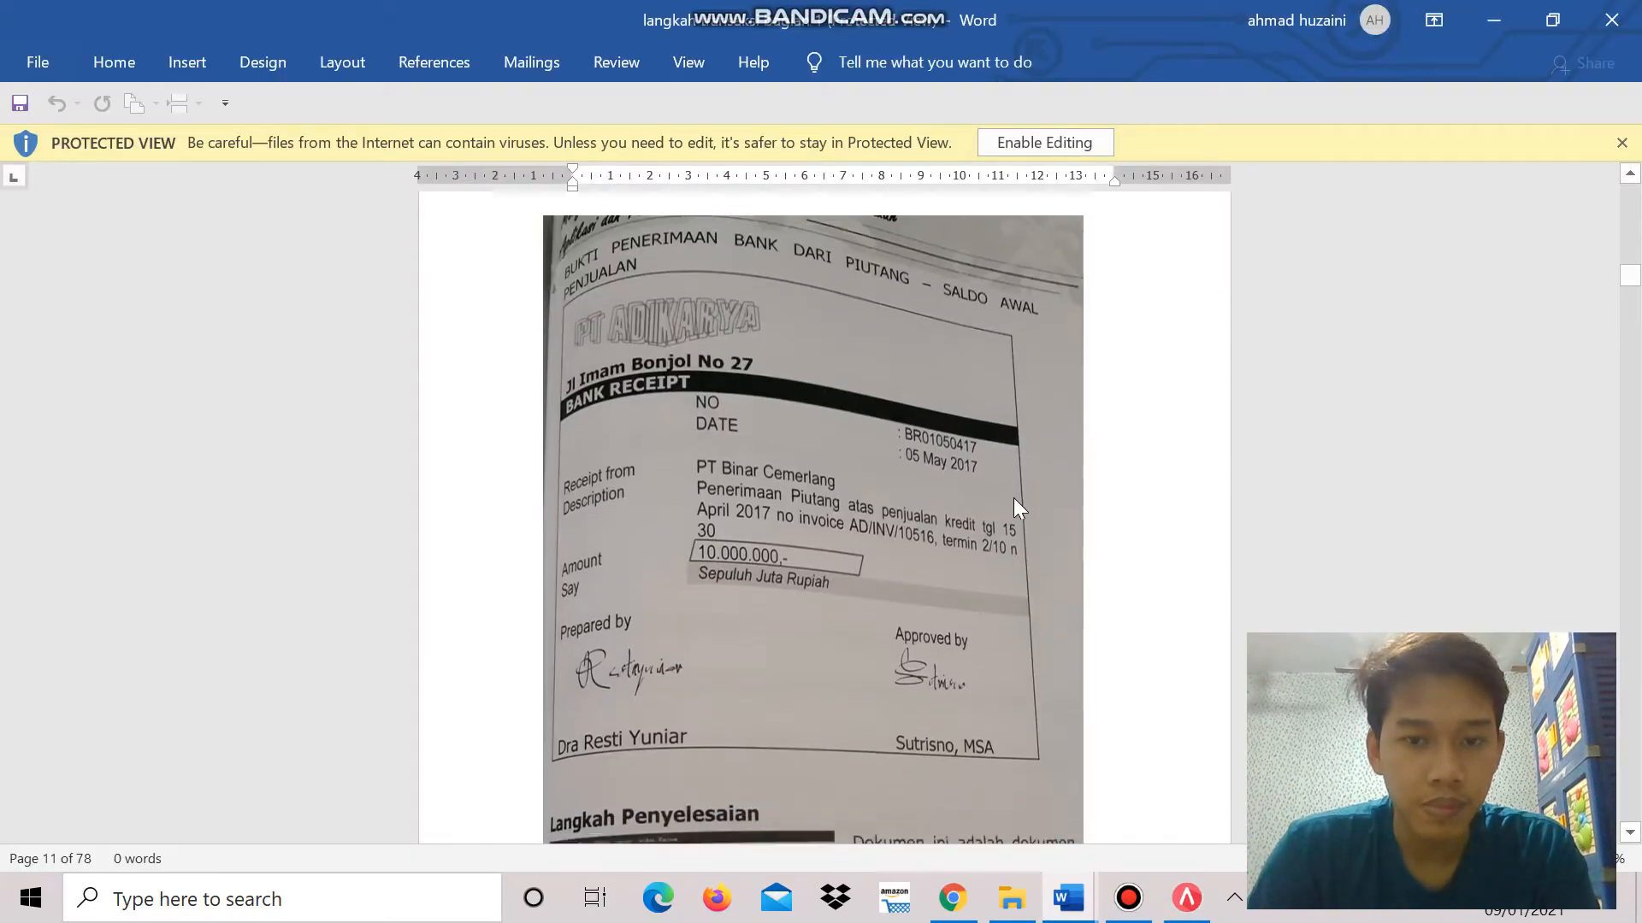
{"action": "scroll", "coordinate": [941, 547], "scroll_direction": "down", "scroll_amount": 2}
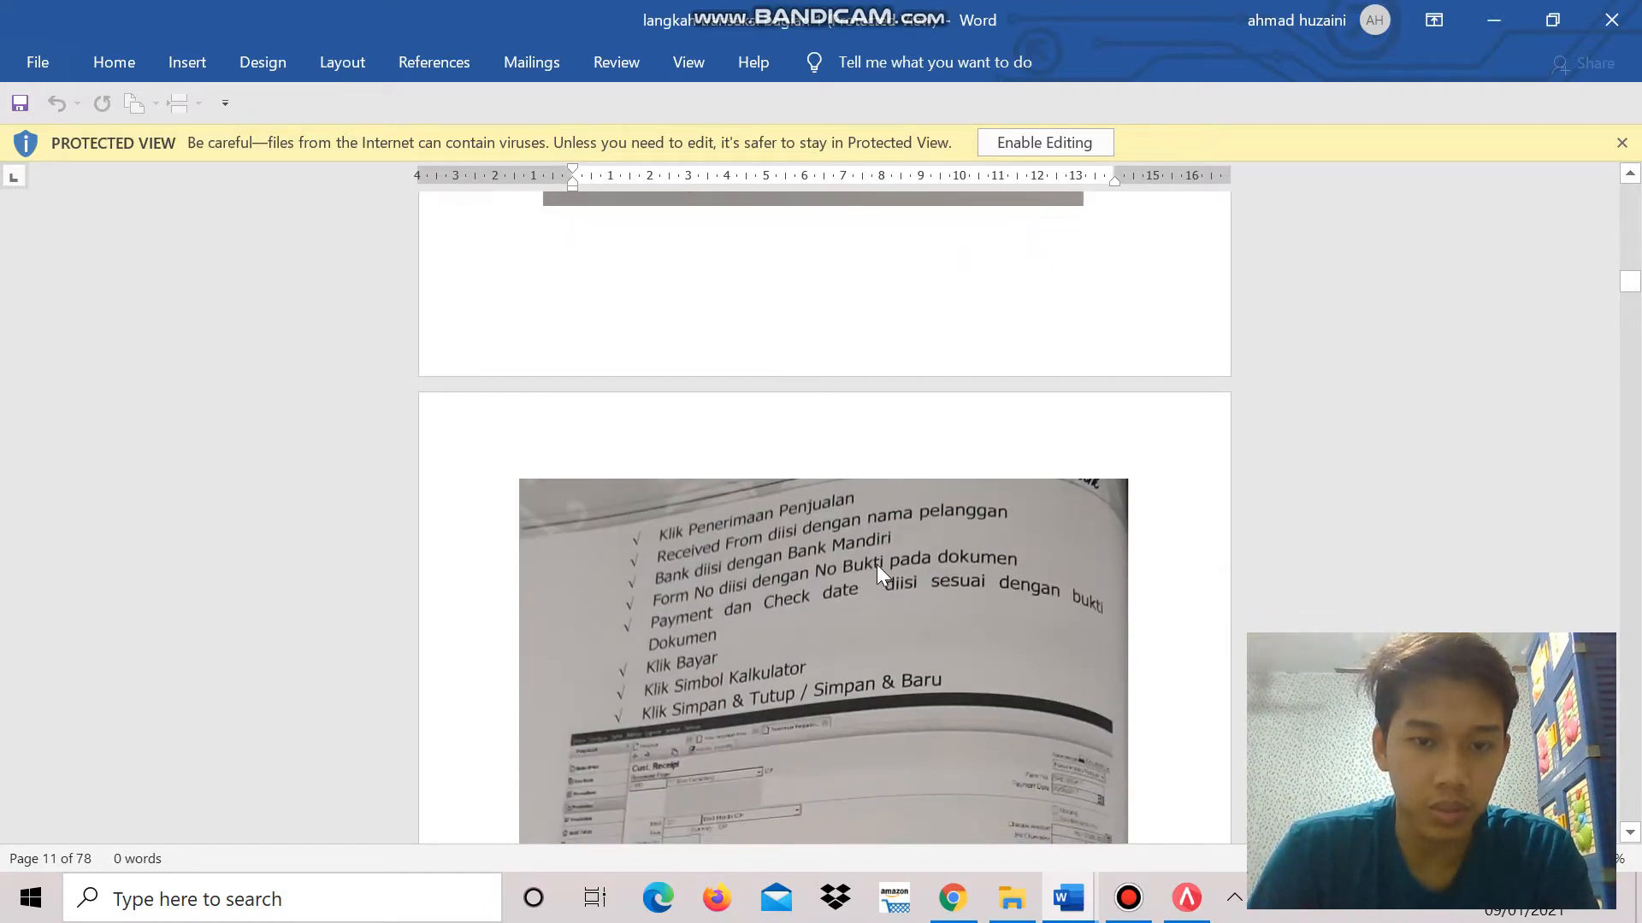
{"action": "scroll", "coordinate": [951, 557], "scroll_direction": "up", "scroll_amount": 1}
{"action": "scroll", "coordinate": [946, 561], "scroll_direction": "down", "scroll_amount": 1}
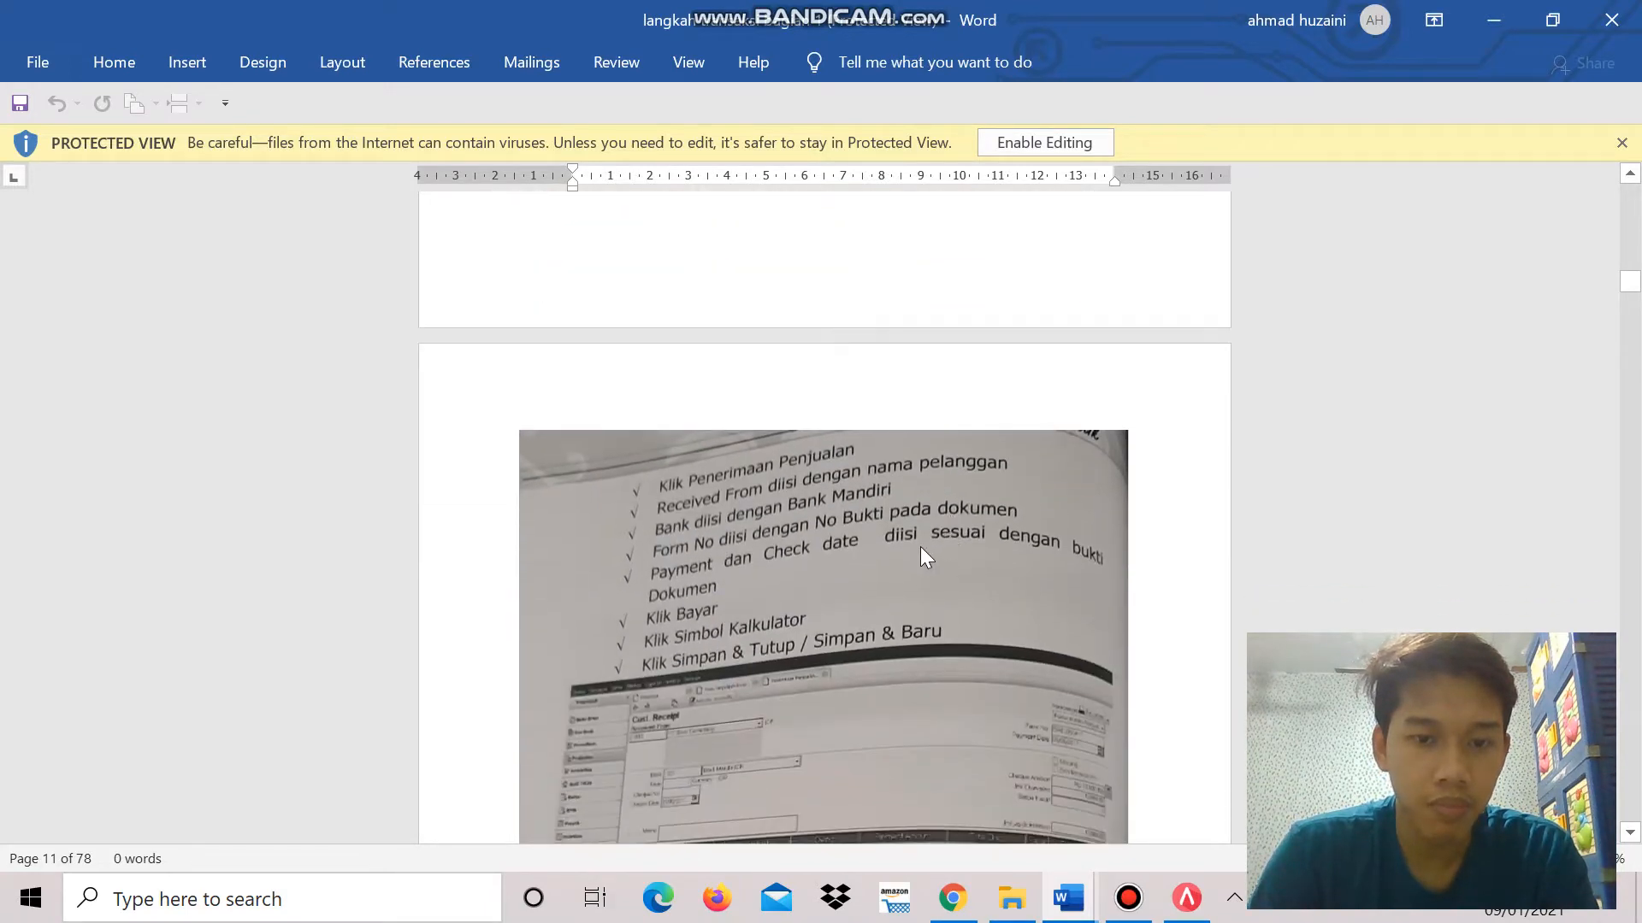
{"action": "scroll", "coordinate": [905, 555], "scroll_direction": "up", "scroll_amount": 2}
{"action": "scroll", "coordinate": [944, 594], "scroll_direction": "up", "scroll_amount": 2}
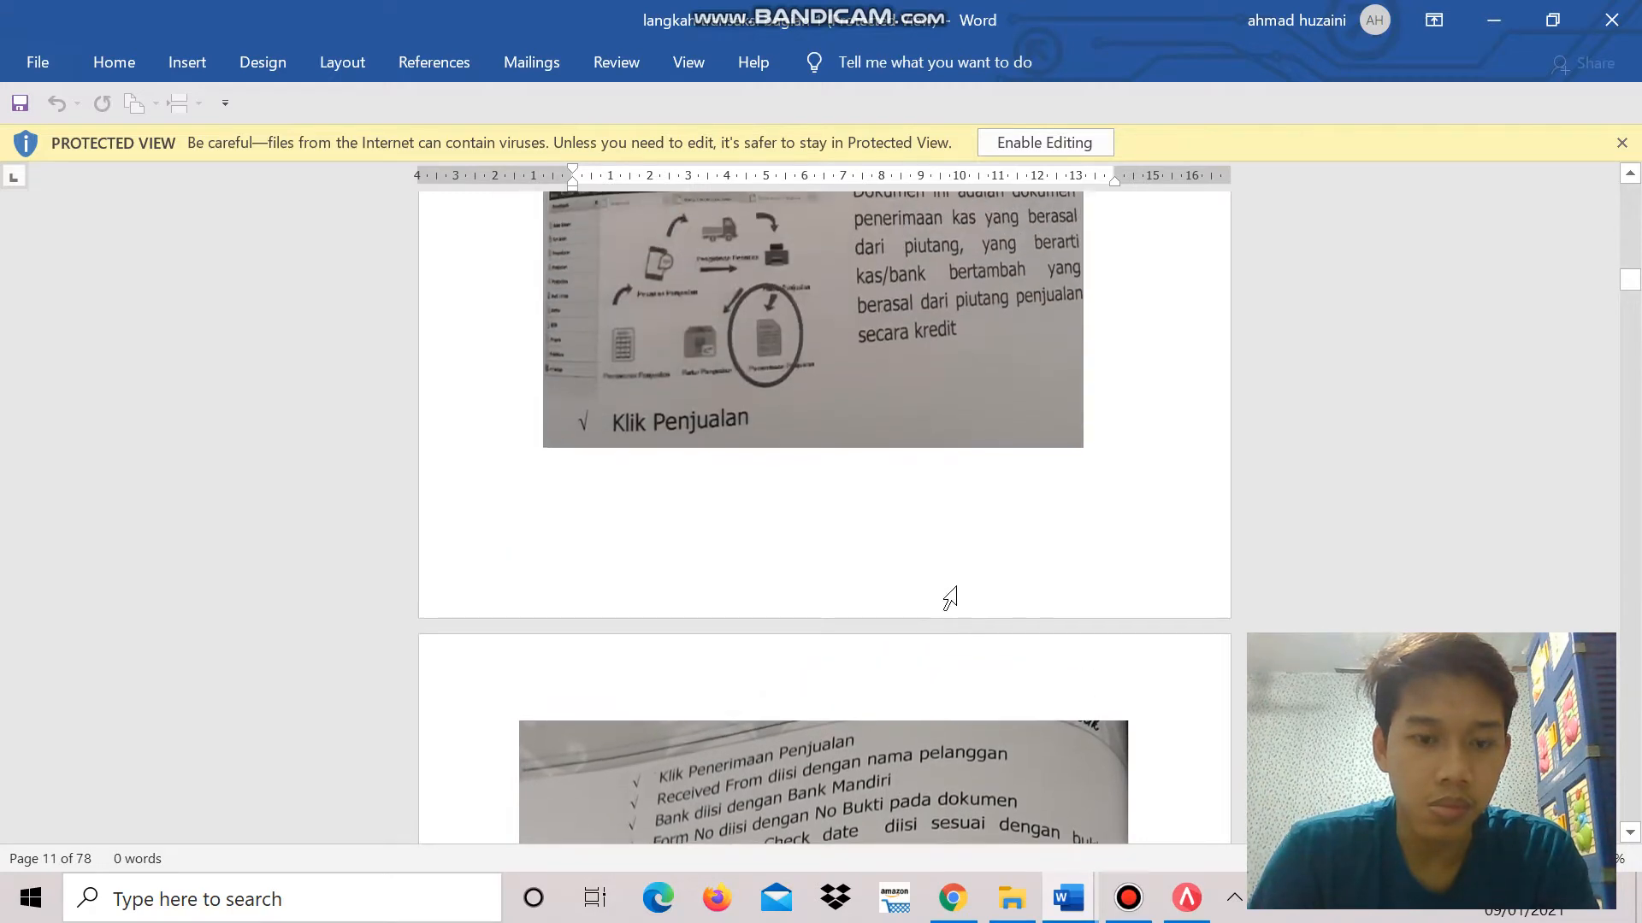
{"action": "scroll", "coordinate": [958, 588], "scroll_direction": "up", "scroll_amount": 5}
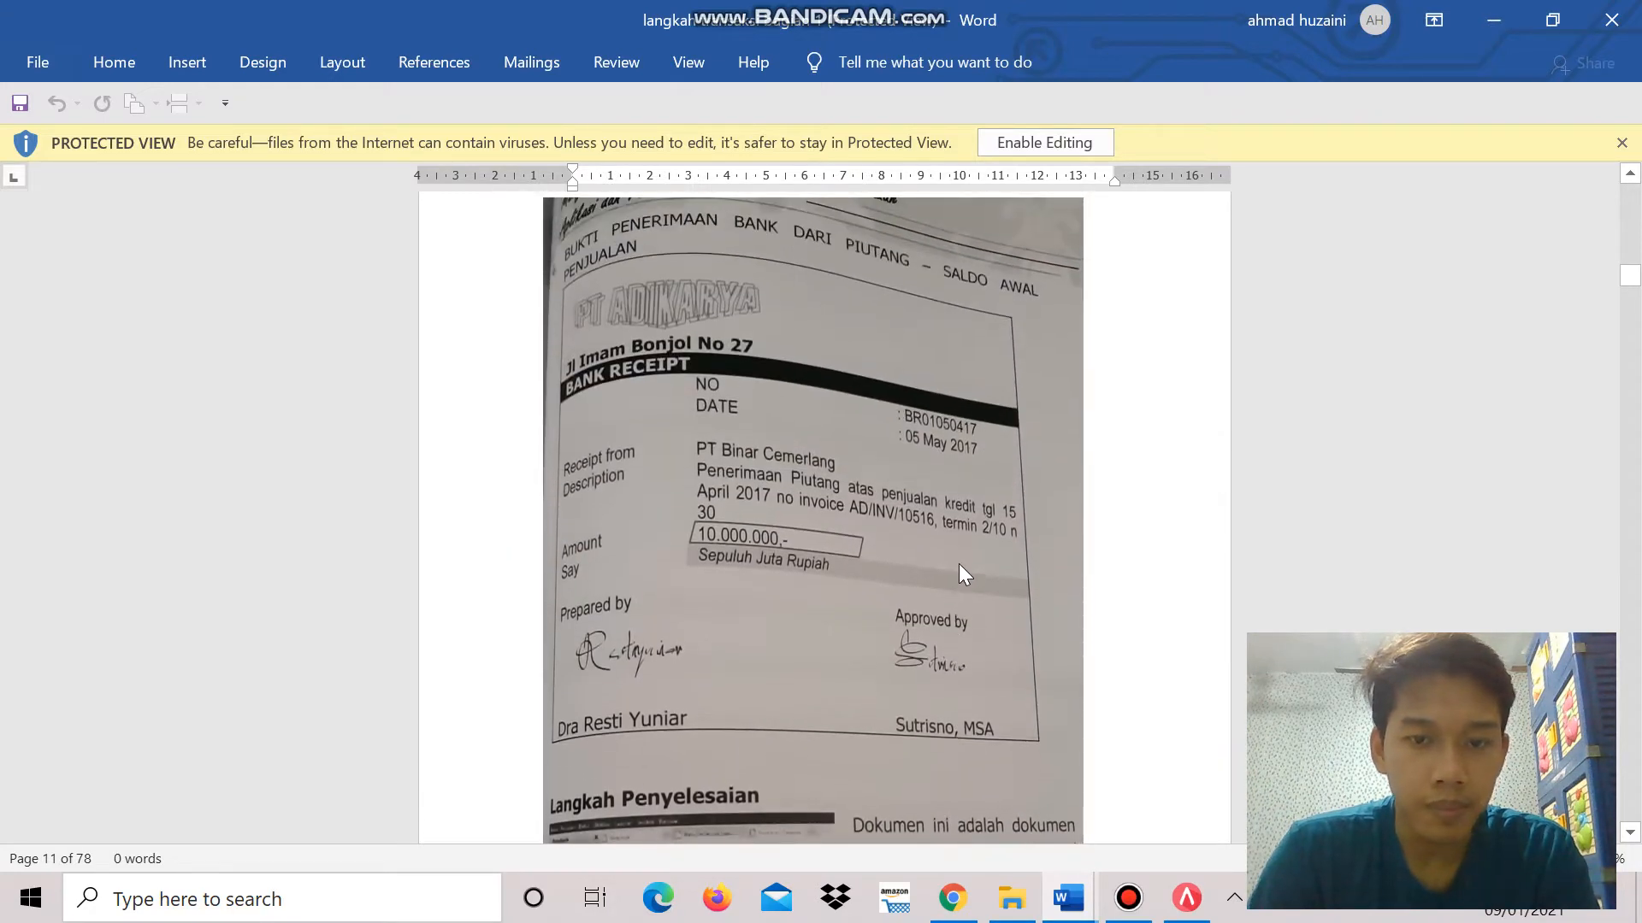
{"action": "key", "text": "alt+Tab"}
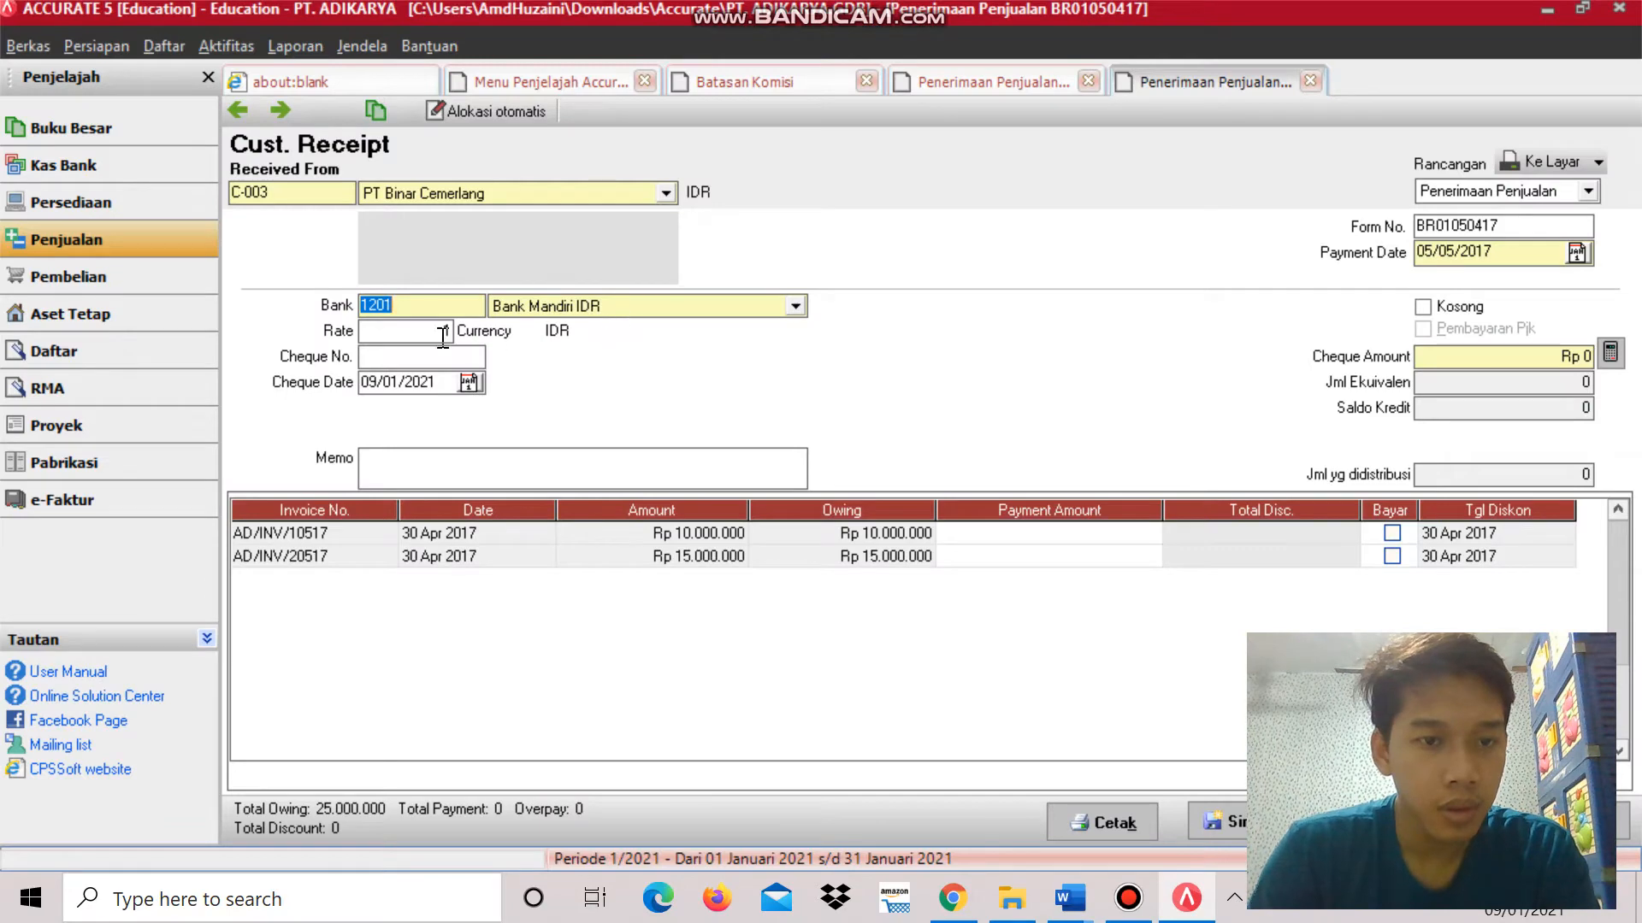
Compare the invoice and amount on the bank receipt in Word with PT Binar Cemerlang's outstanding invoices in ACCURATE.
{"action": "key", "text": "alt+Tab"}
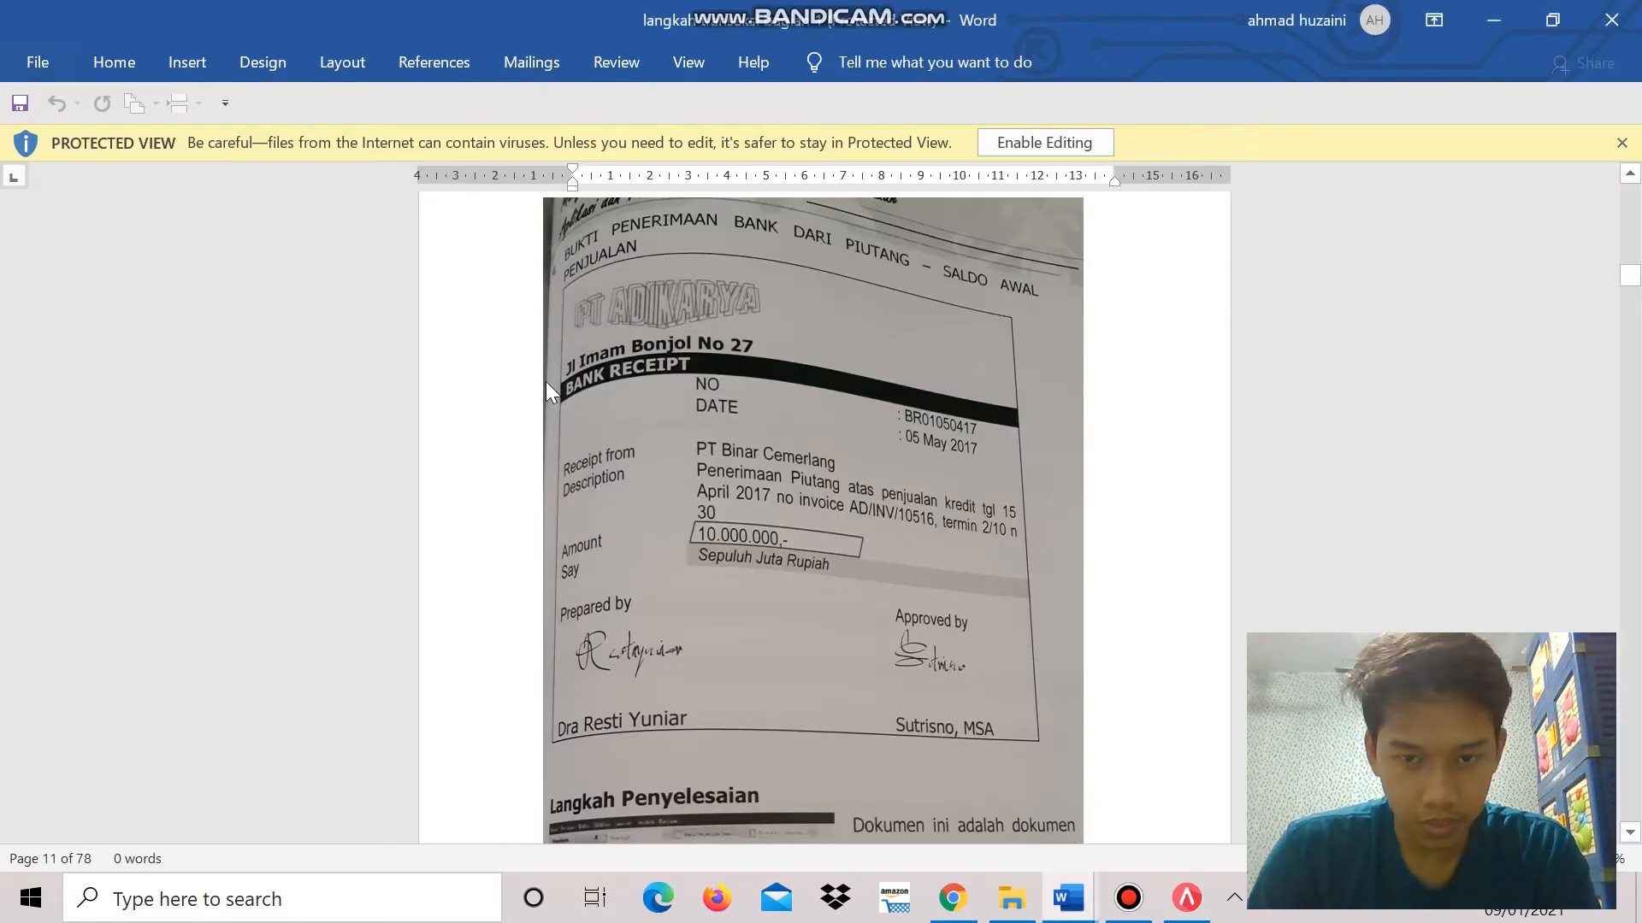
{"action": "key", "text": "alt+Tab"}
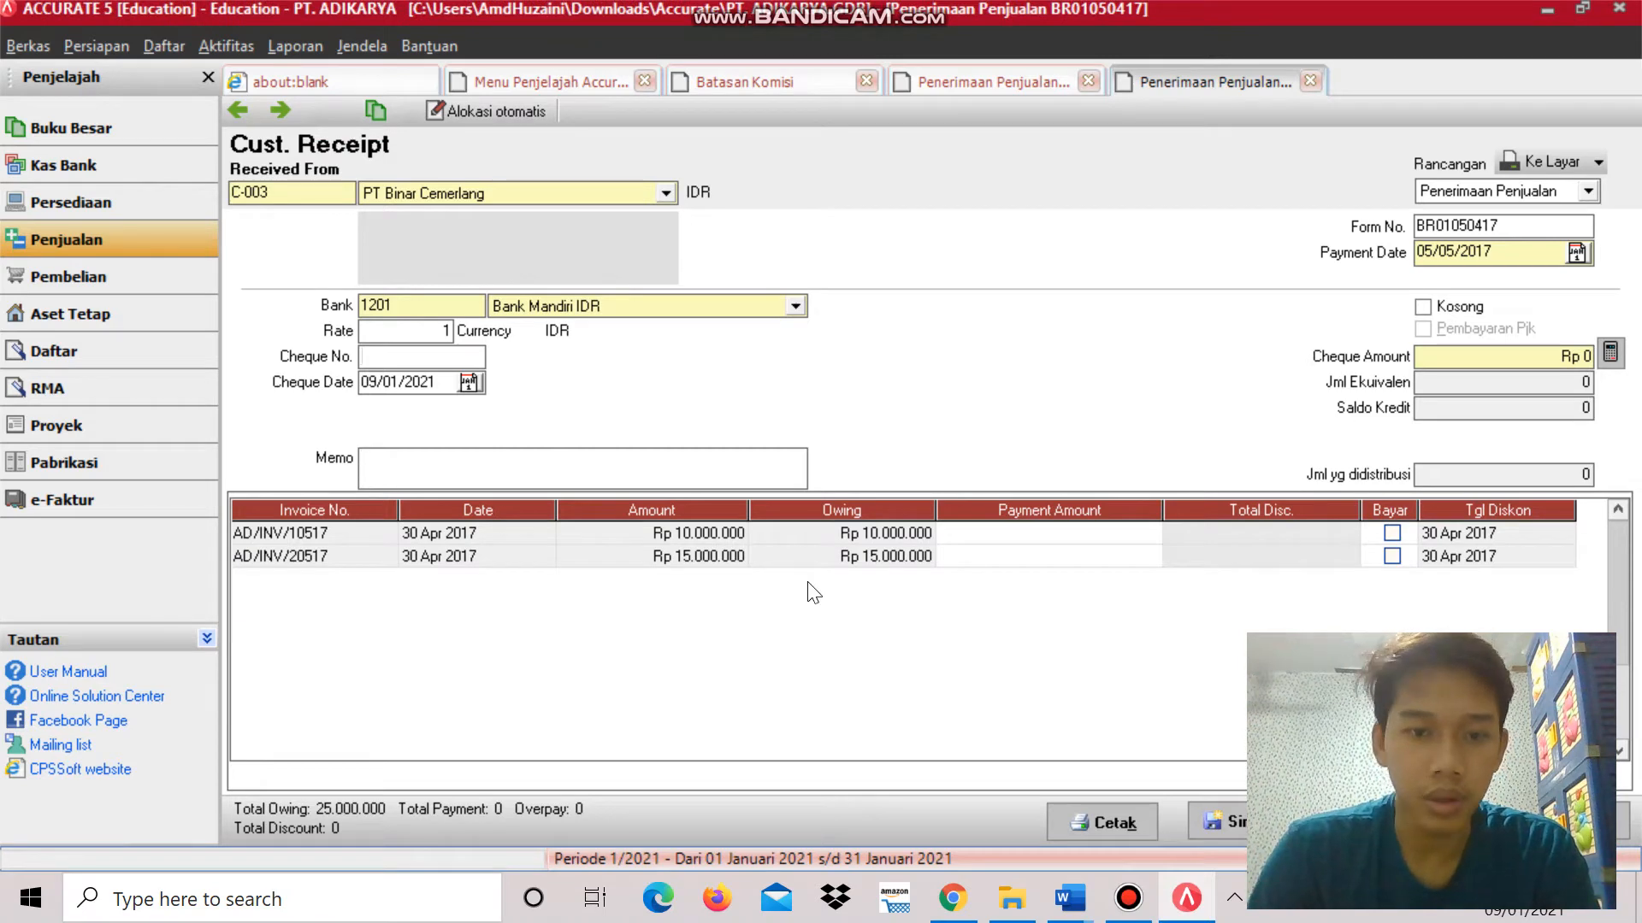
{"action": "key", "text": "alt+Tab"}
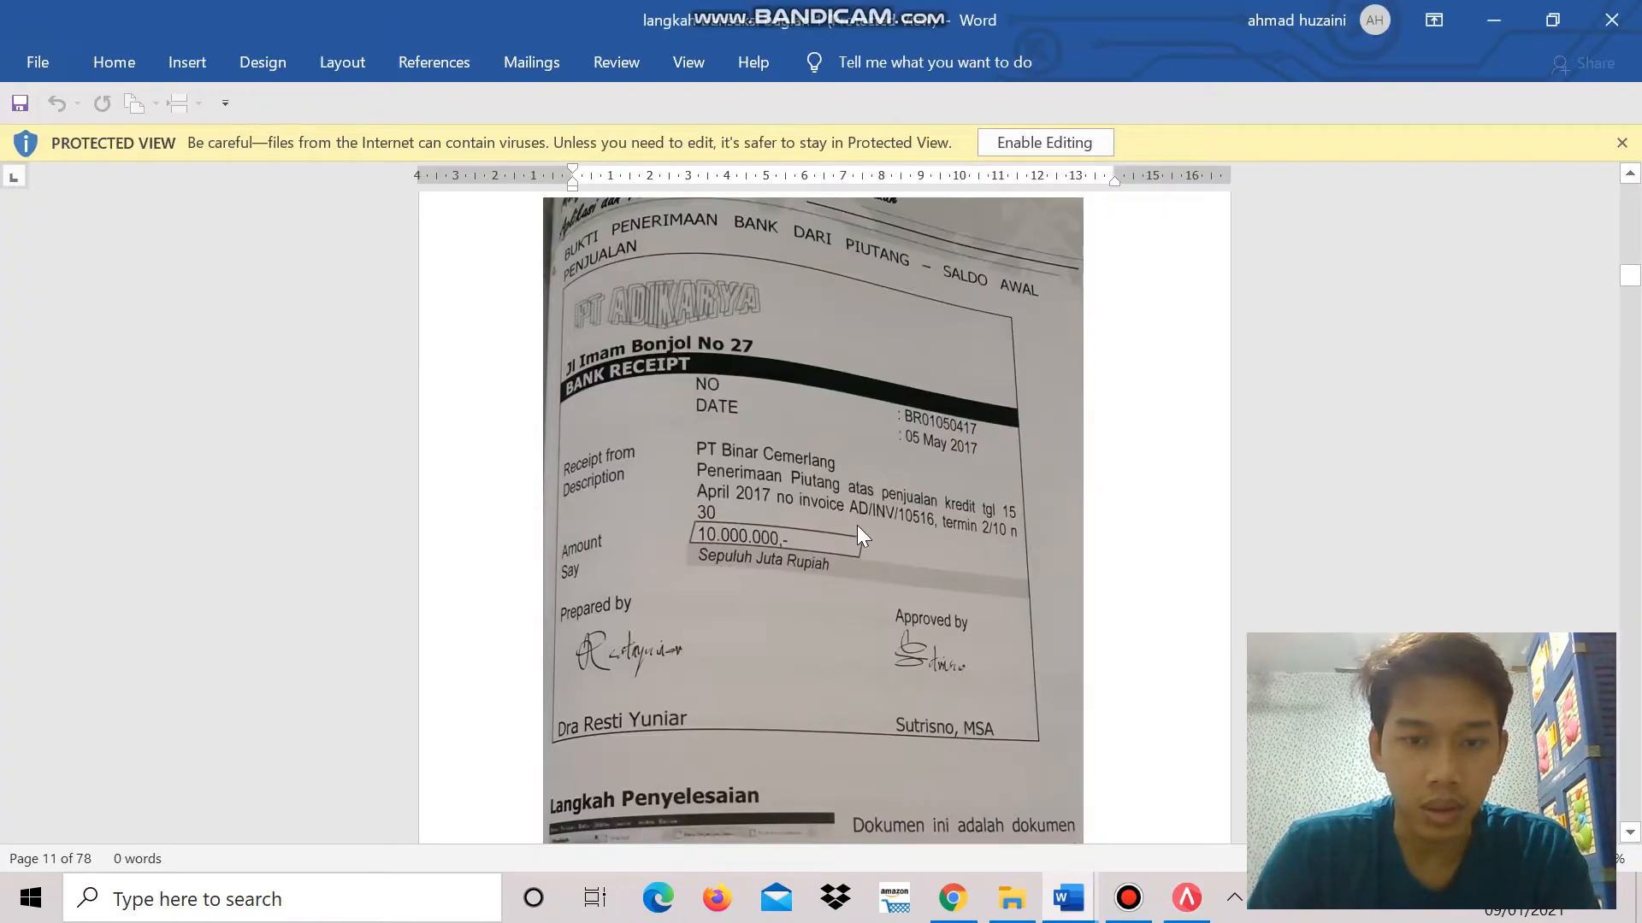
{"action": "key", "text": "alt+Tab"}
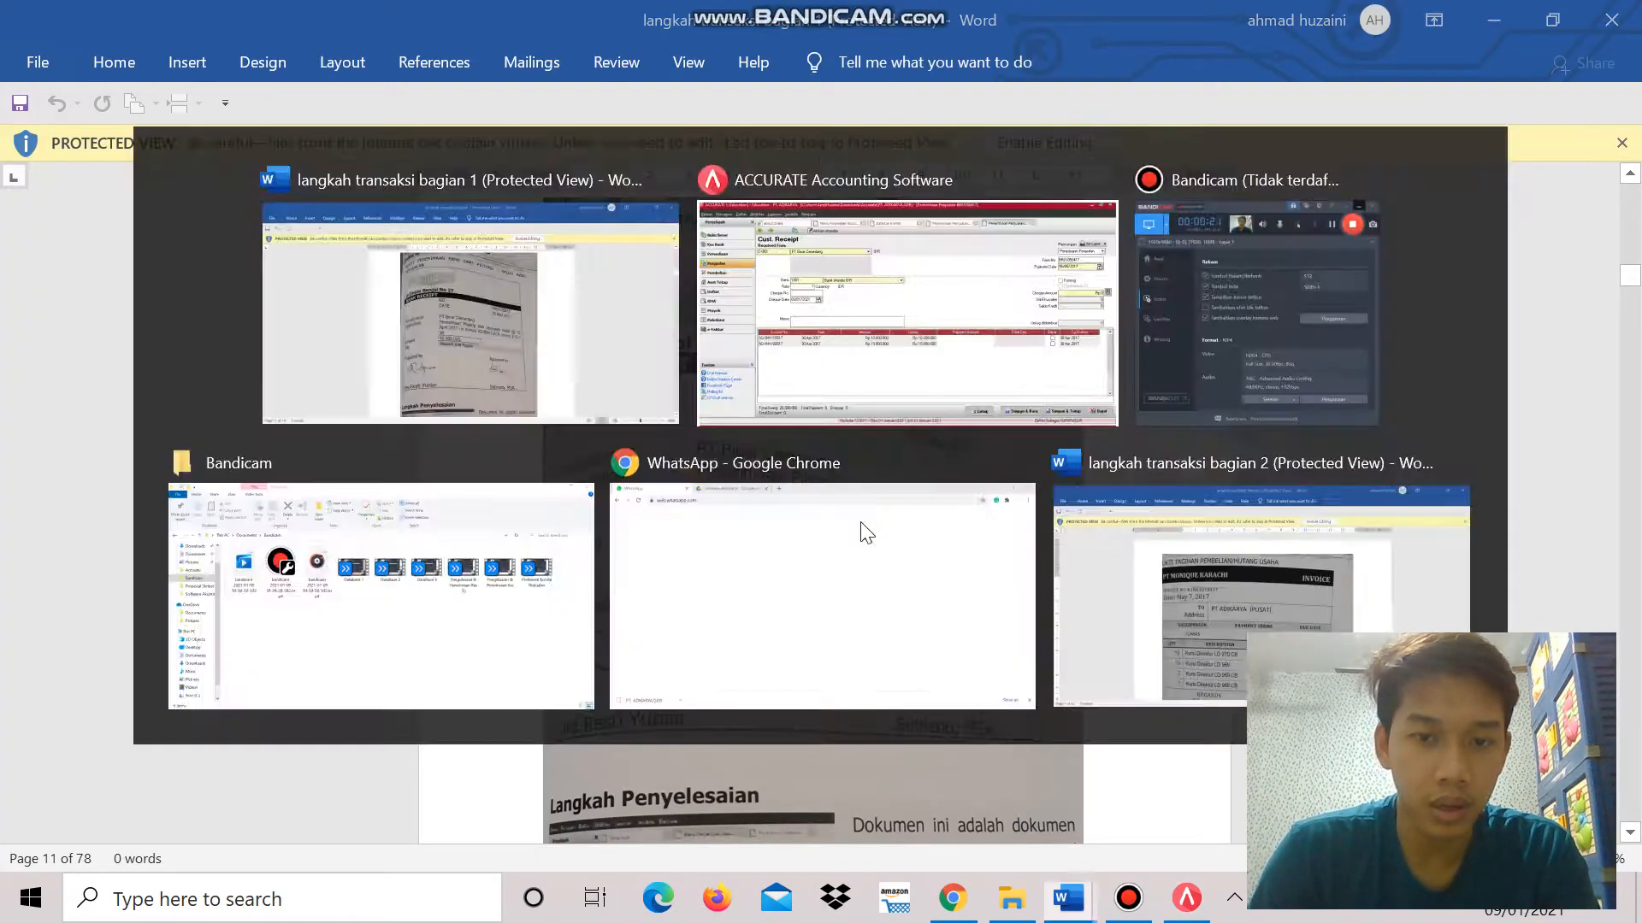
{"action": "key", "text": "alt+Tab"}
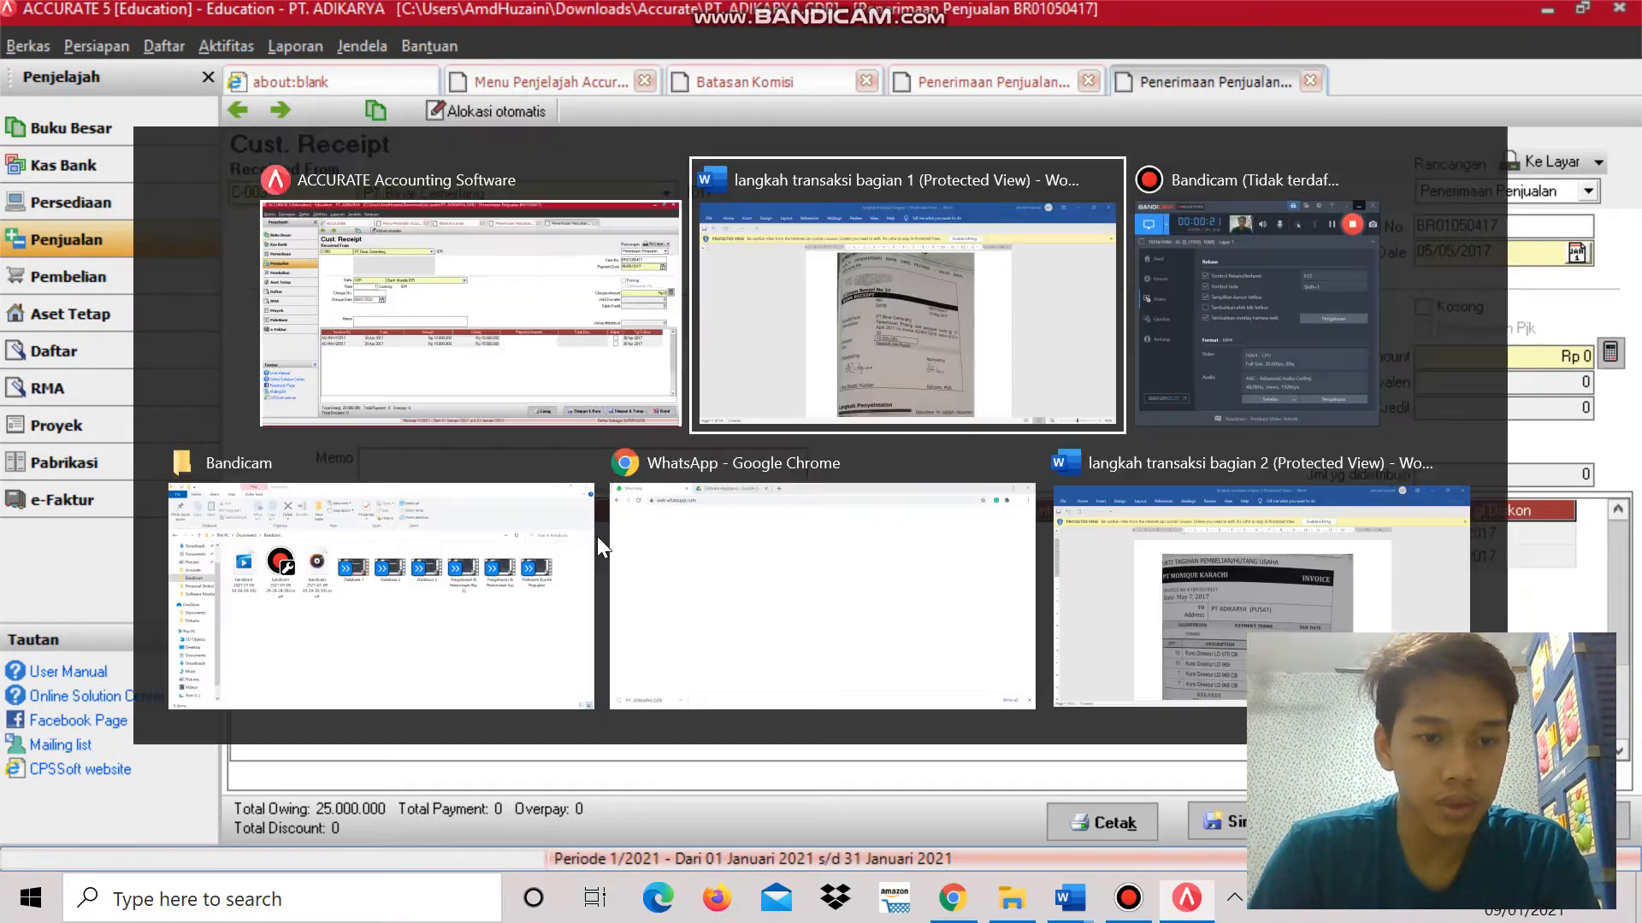
{"action": "key", "text": "alt+Tab"}
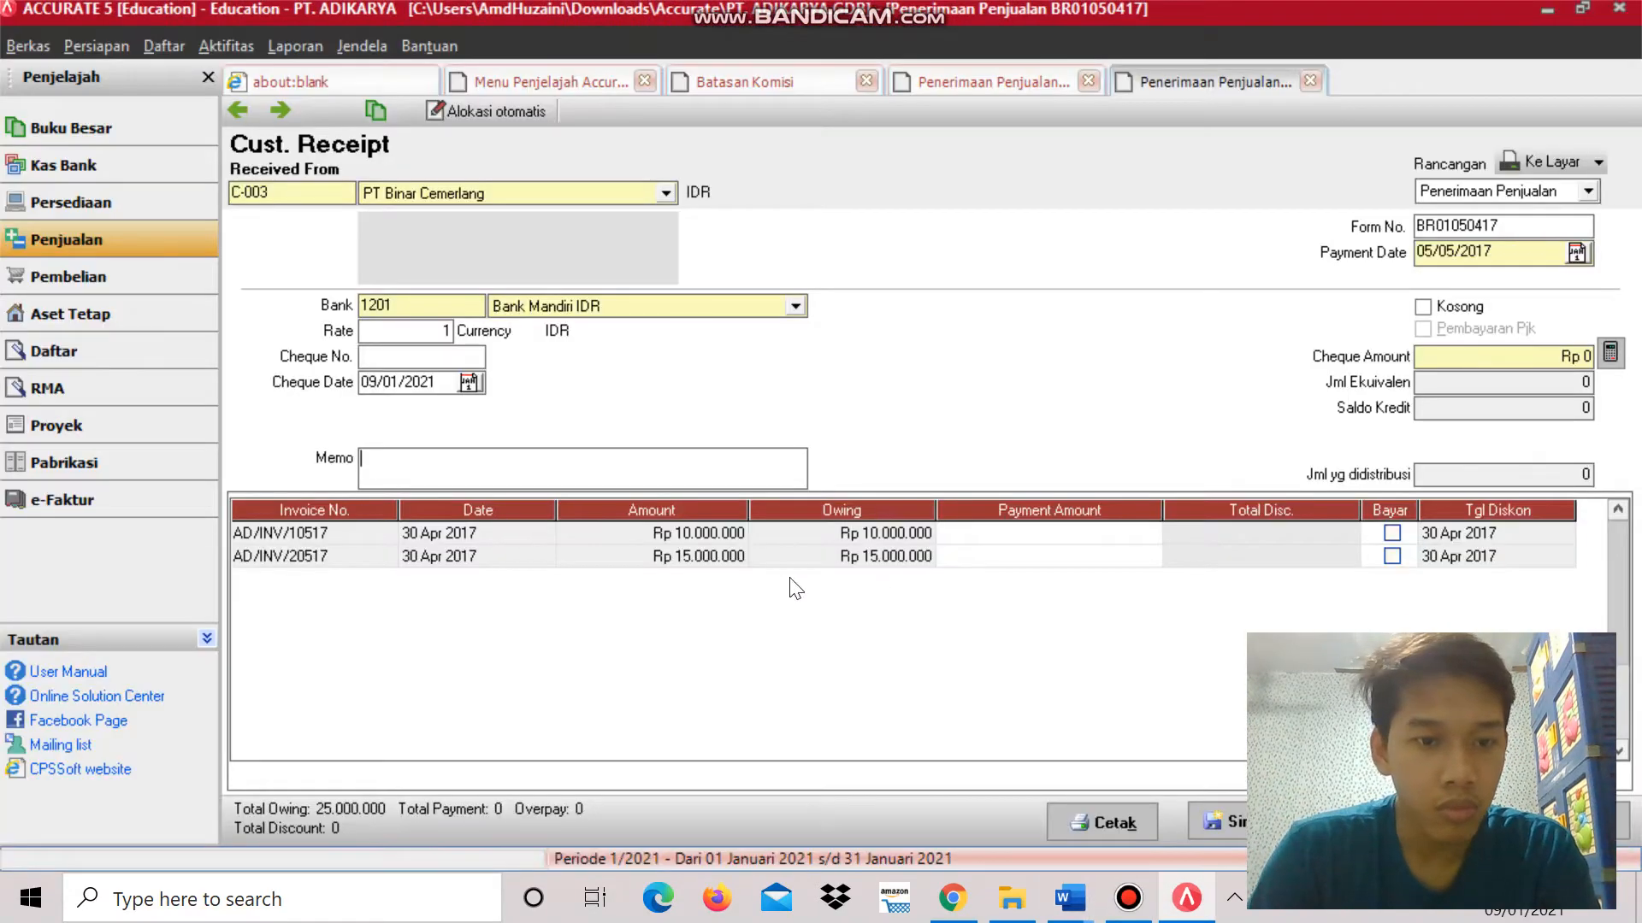
{"action": "left_click", "coordinate": [563, 532]}
{"action": "left_click", "coordinate": [716, 528]}
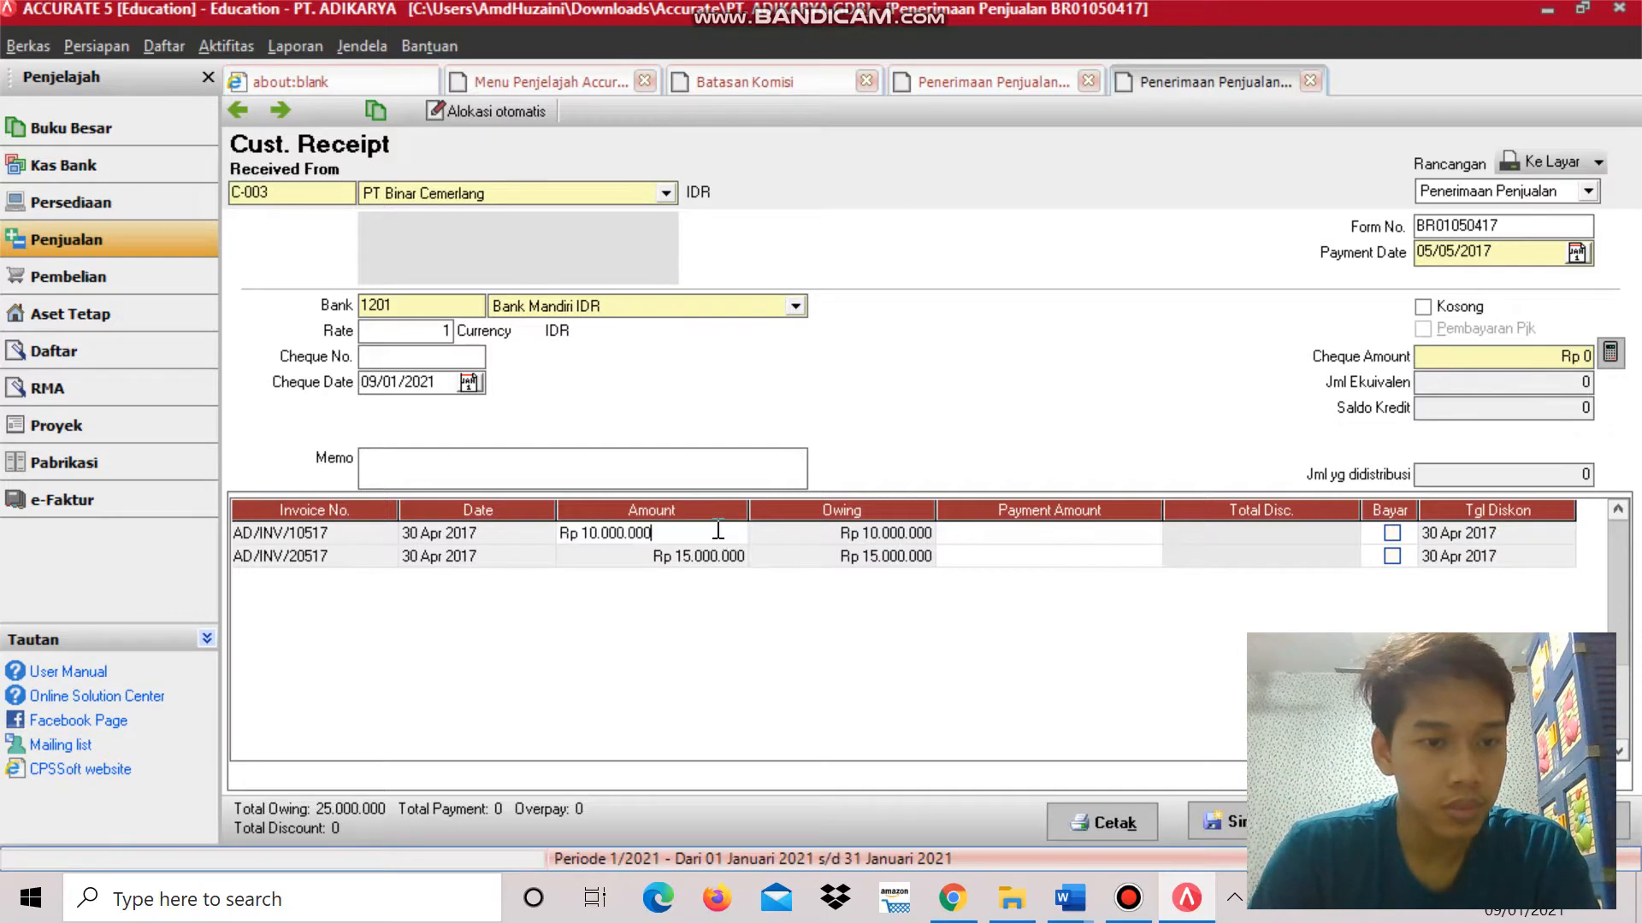
{"action": "key", "text": "alt+Tab"}
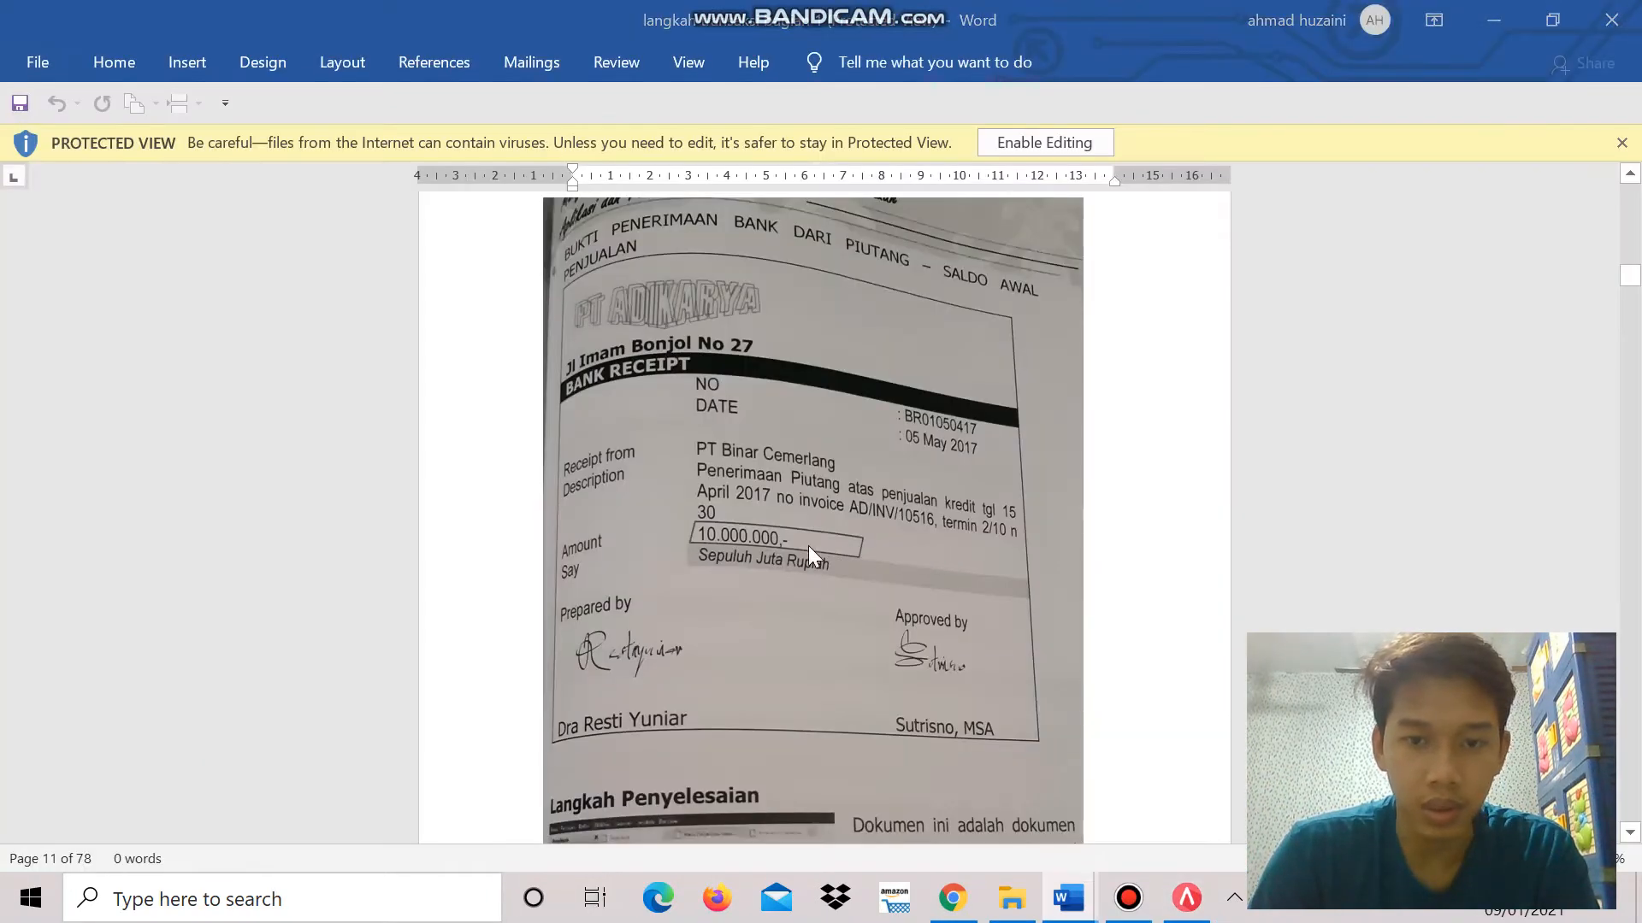
{"action": "key", "text": "alt+Tab"}
{"action": "left_click", "coordinate": [366, 535]}
{"action": "left_click", "coordinate": [542, 534]}
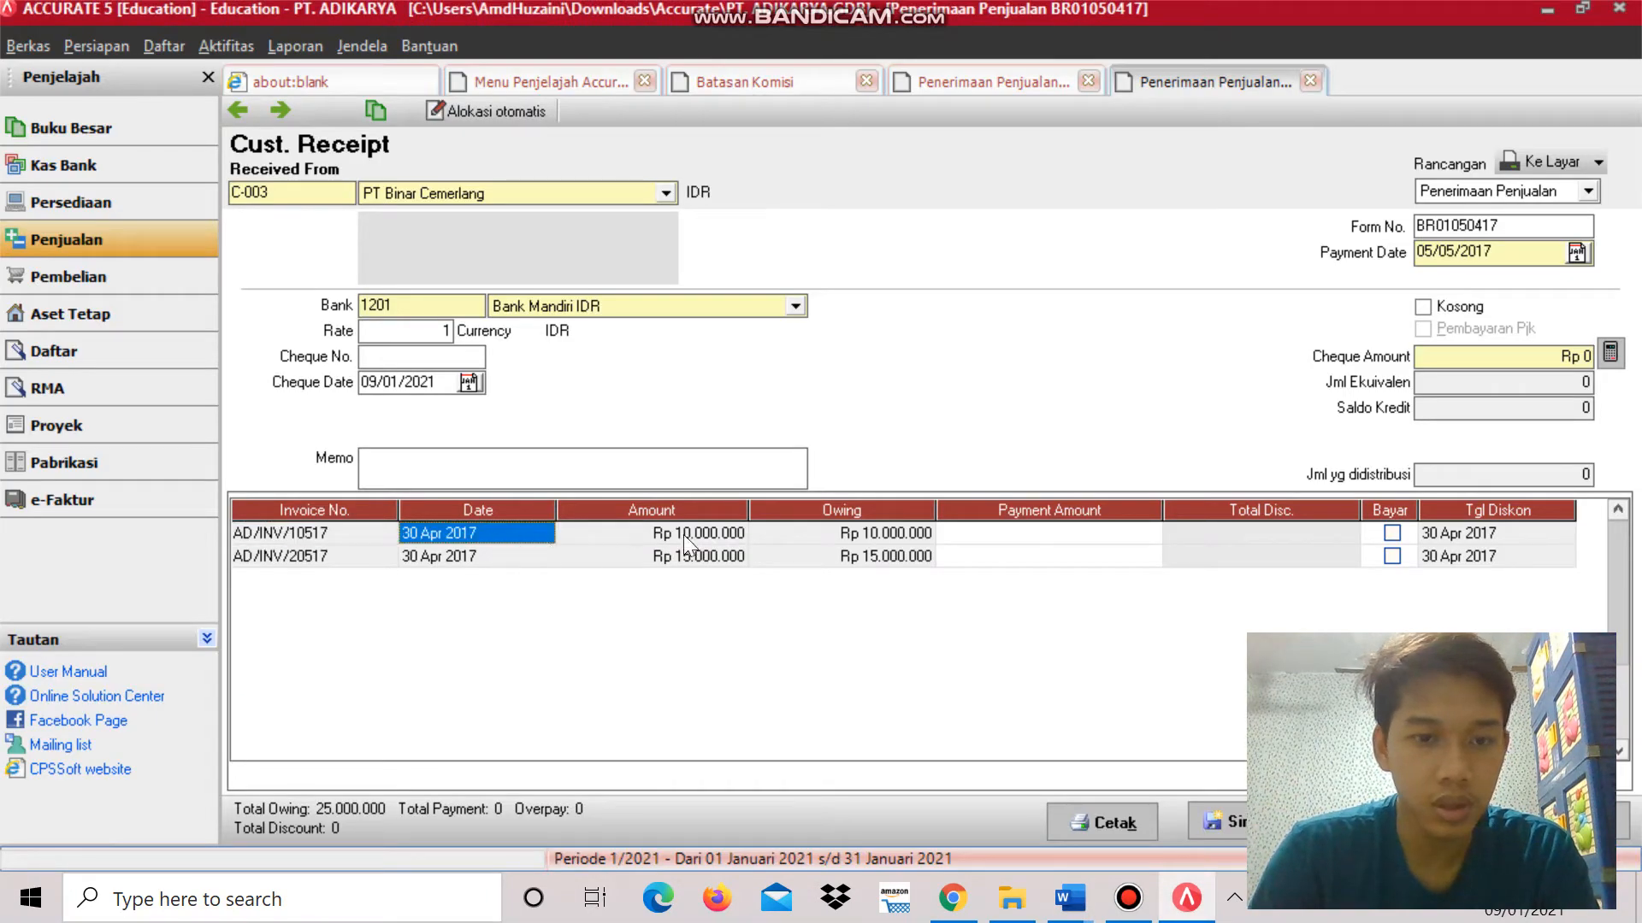
{"action": "left_click", "coordinate": [684, 534]}
{"action": "left_click", "coordinate": [887, 535]}
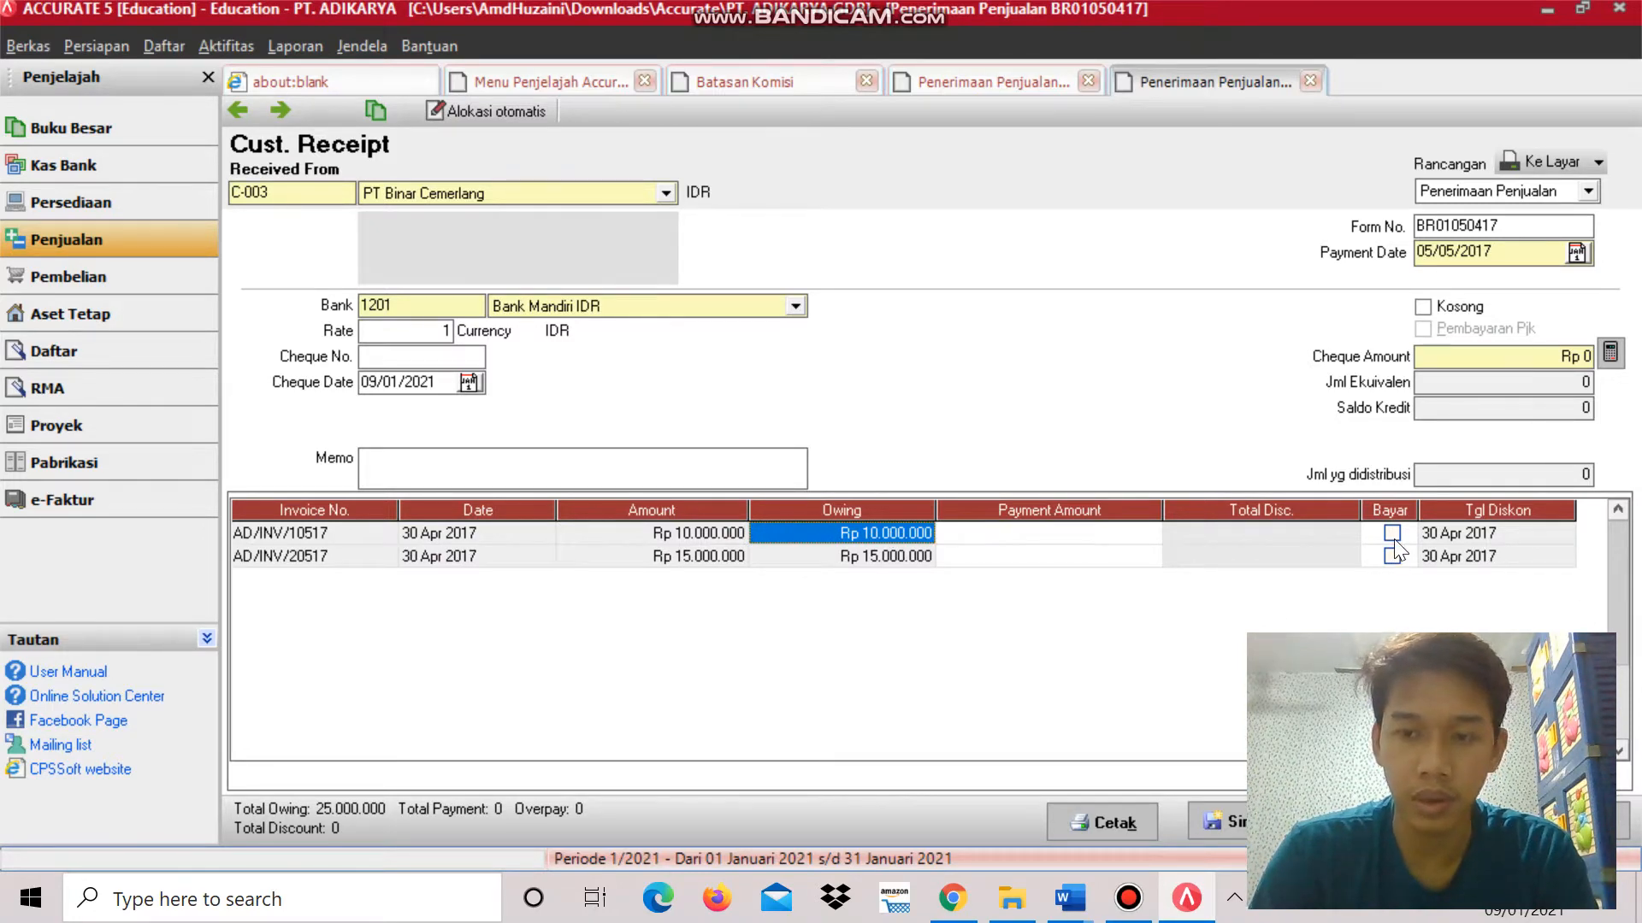
Recheck the amount on the bank receipt in Word, mark invoice AD/INV/10517 as paid and calculate the Cheque Amount from it.
{"action": "key", "text": "alt+Tab"}
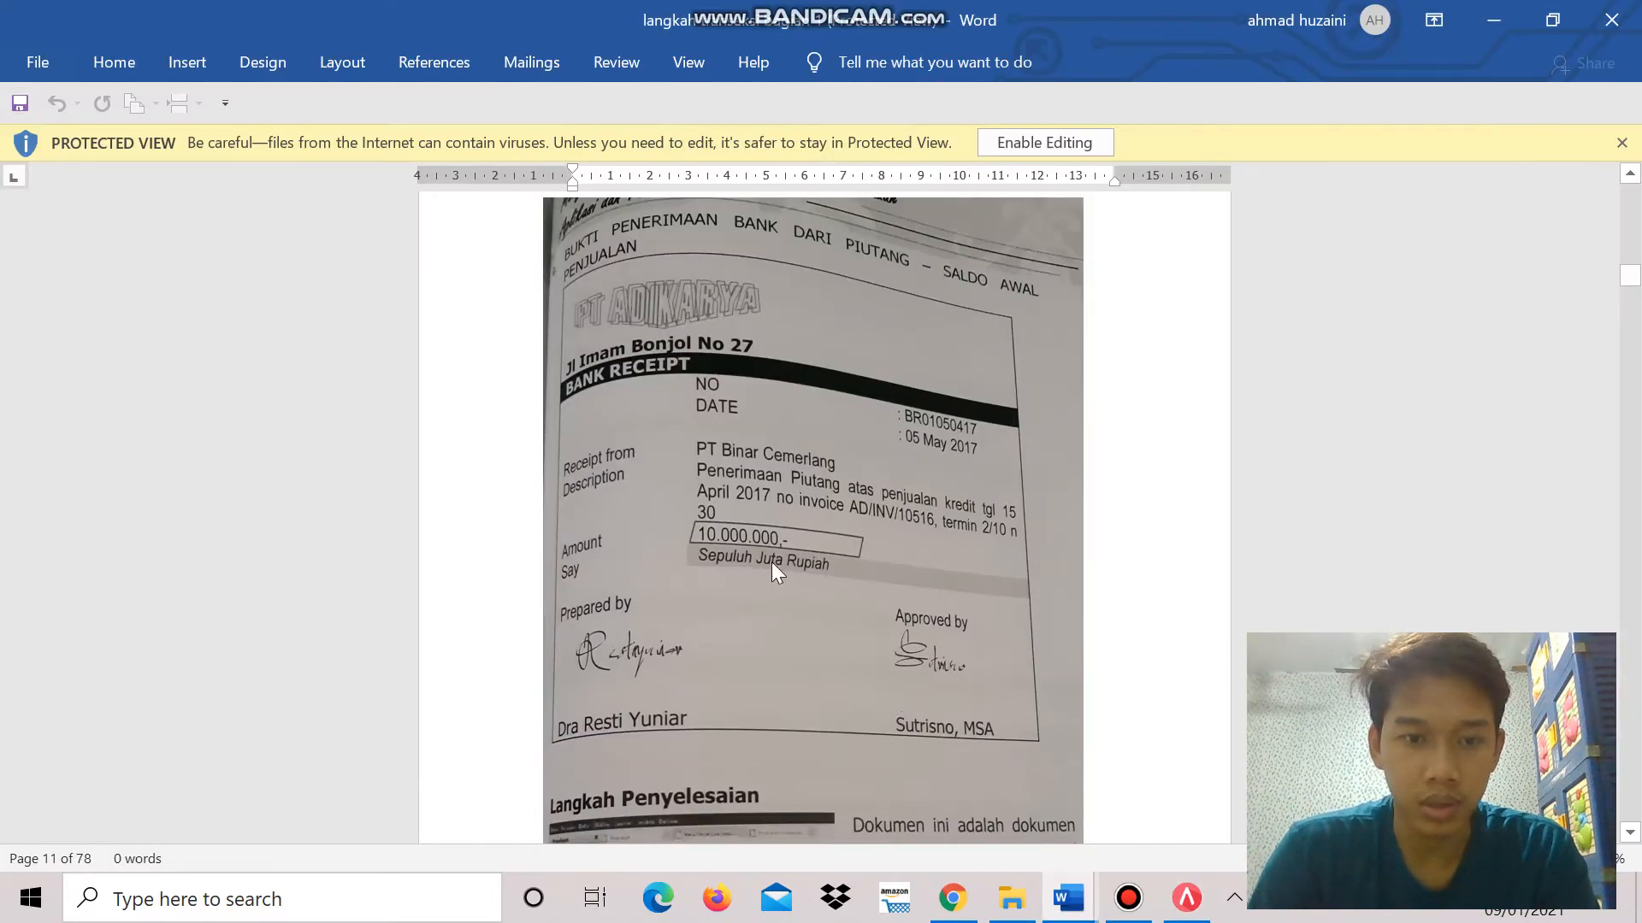
{"action": "key", "text": "alt+Tab"}
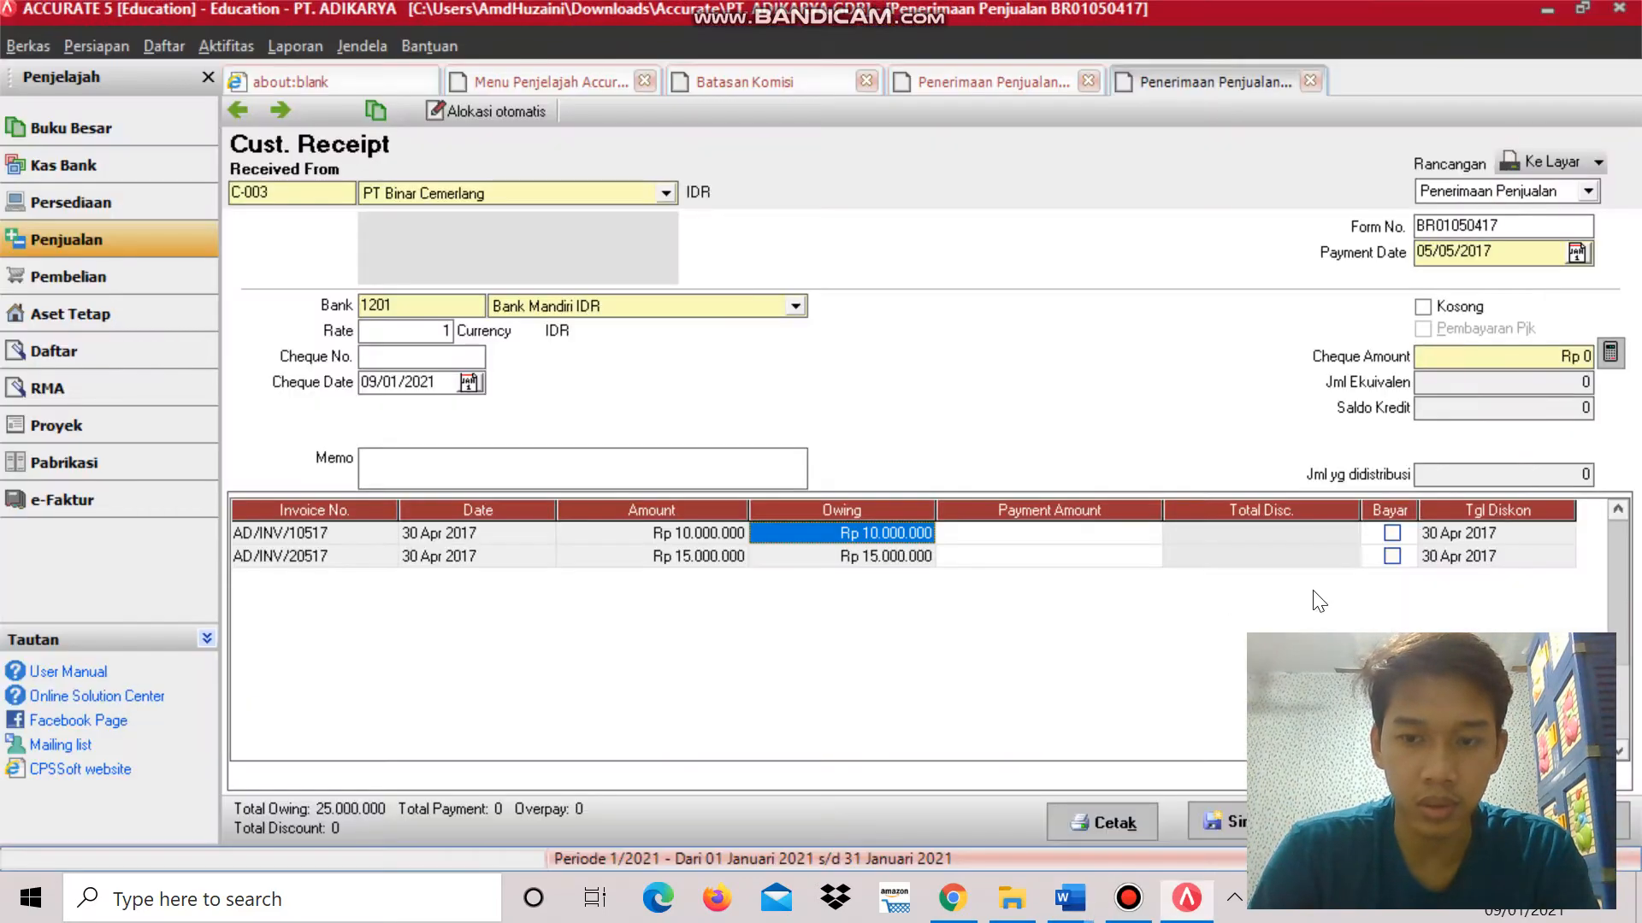
{"action": "left_click", "coordinate": [1392, 534]}
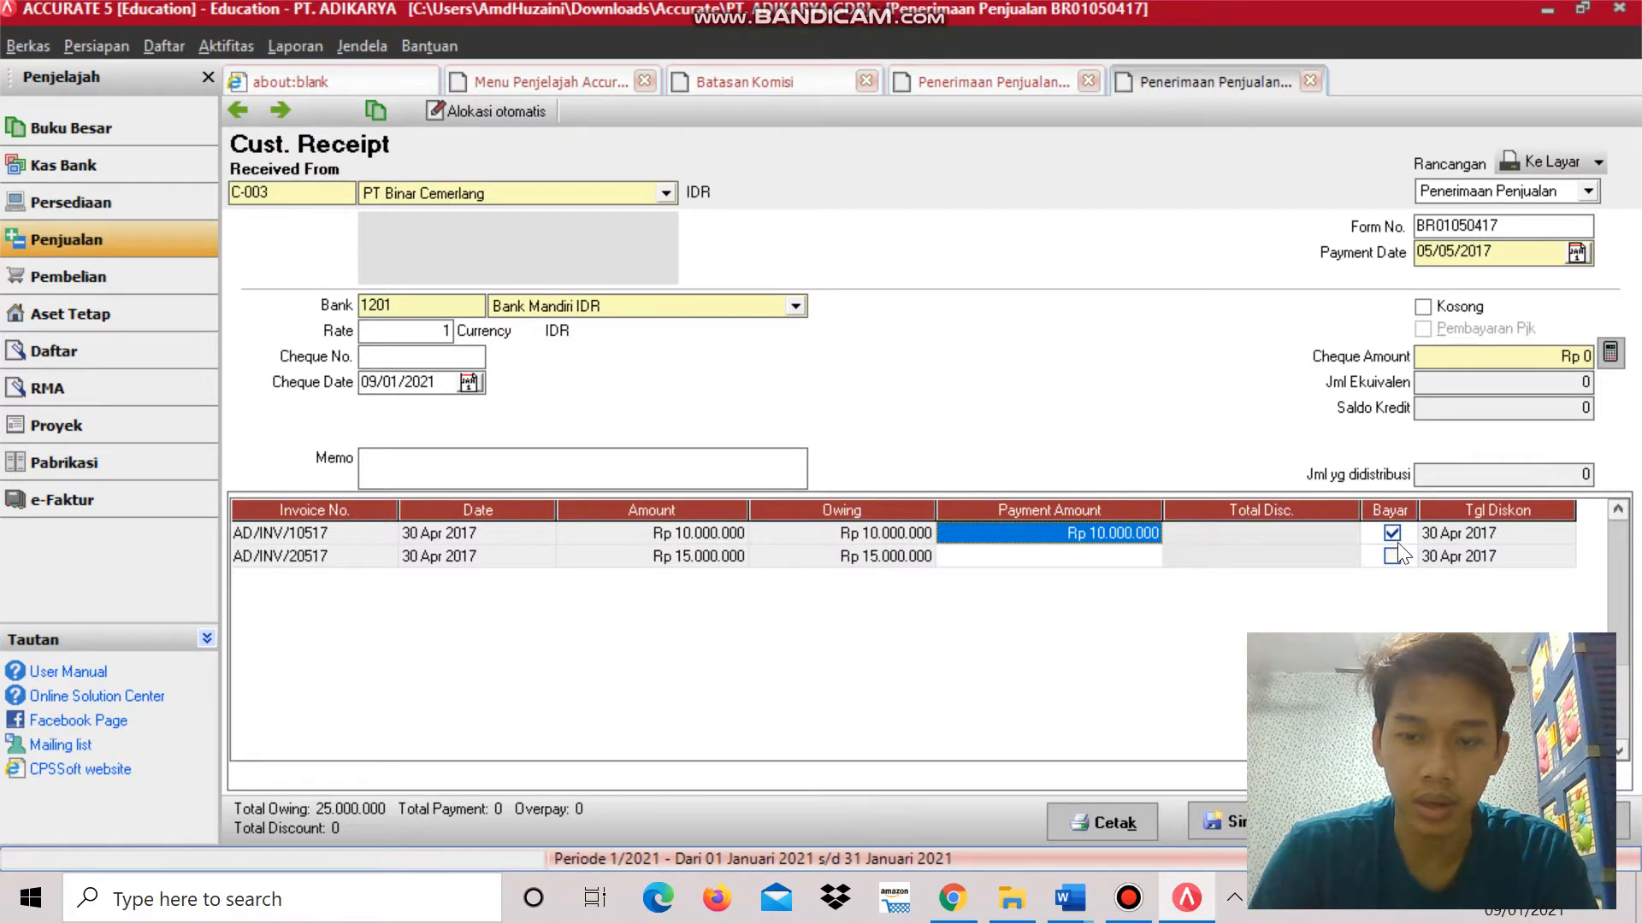
{"action": "key", "text": "Tab"}
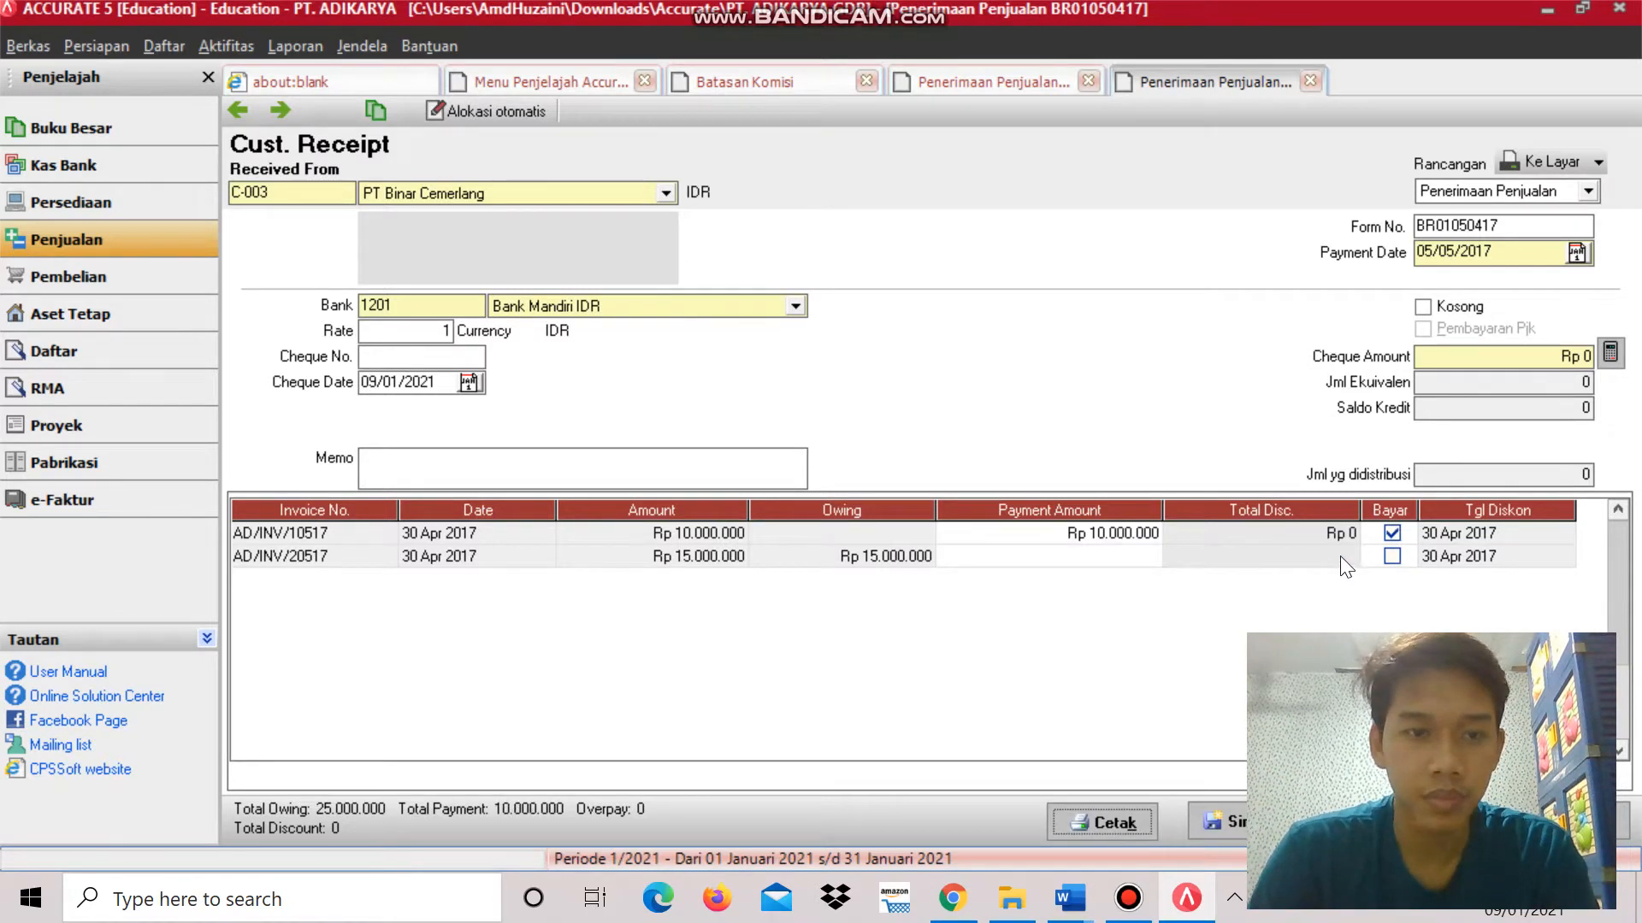
{"action": "left_click", "coordinate": [1610, 353]}
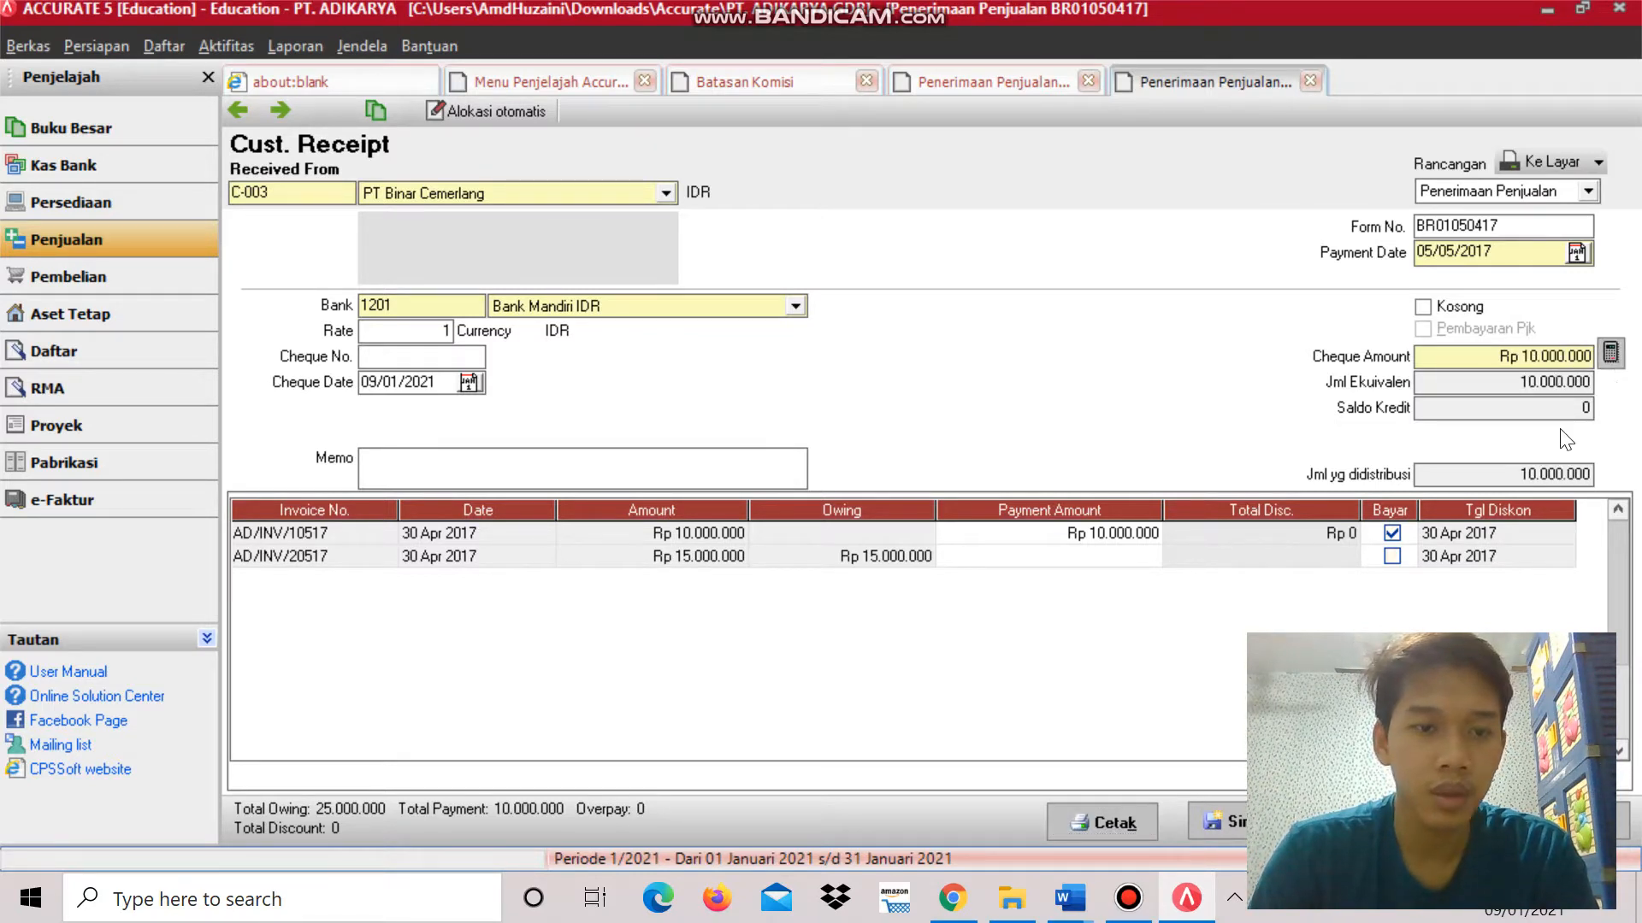
Set the Cheque Date to 05/05/2017, save the customer receipt and close the new blank form.
{"action": "left_click", "coordinate": [402, 382]}
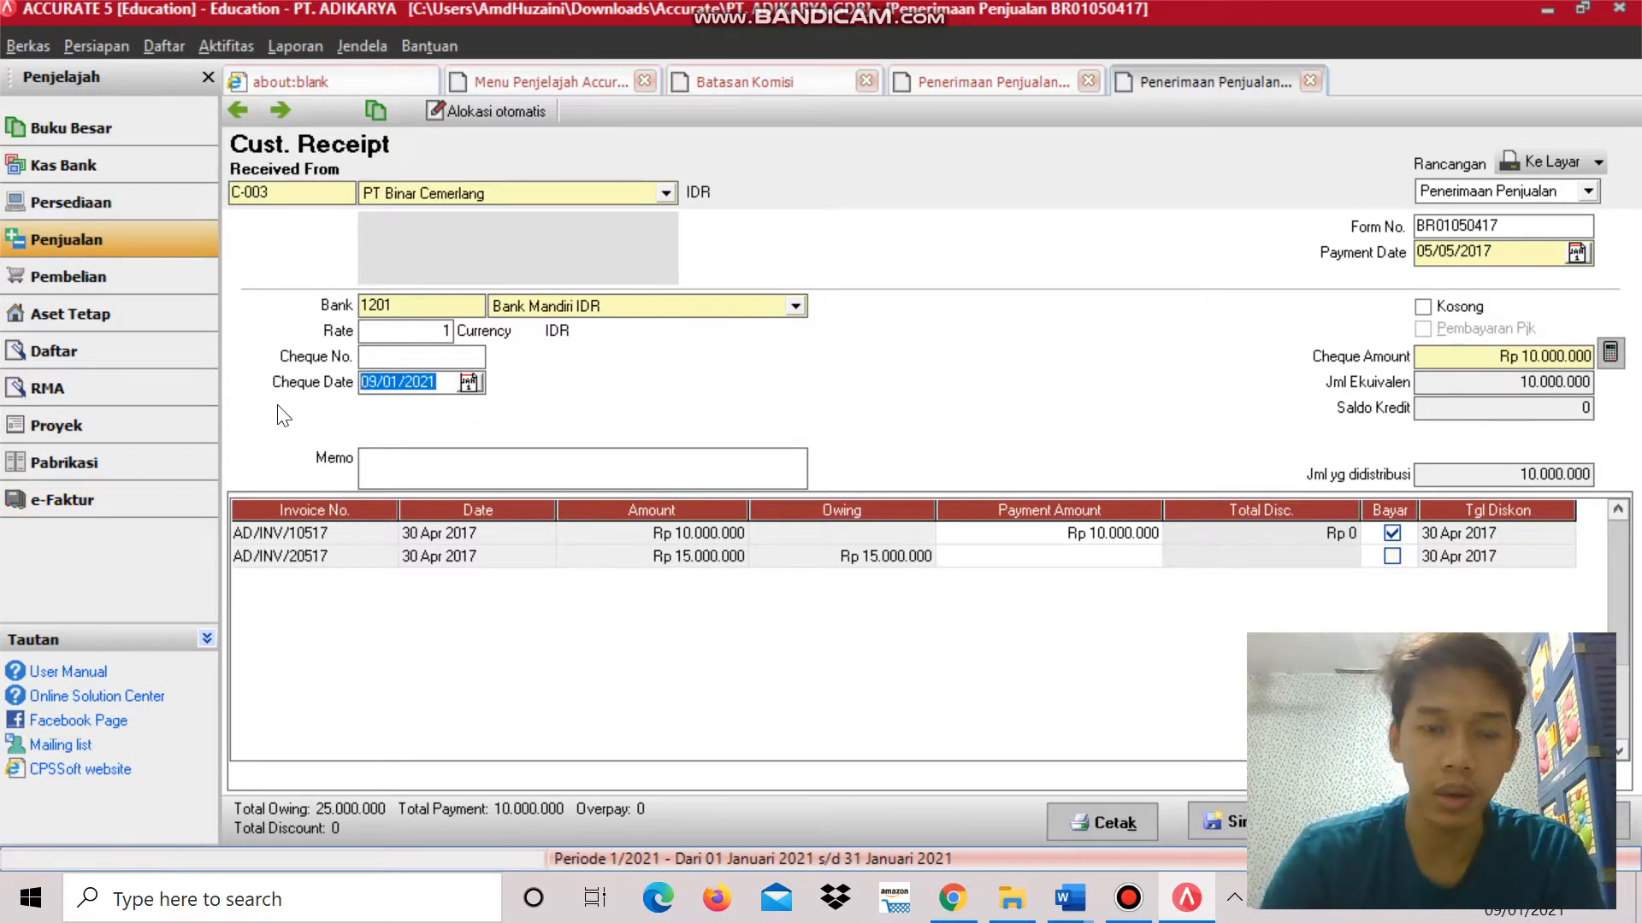
{"action": "type", "text": "05/"}
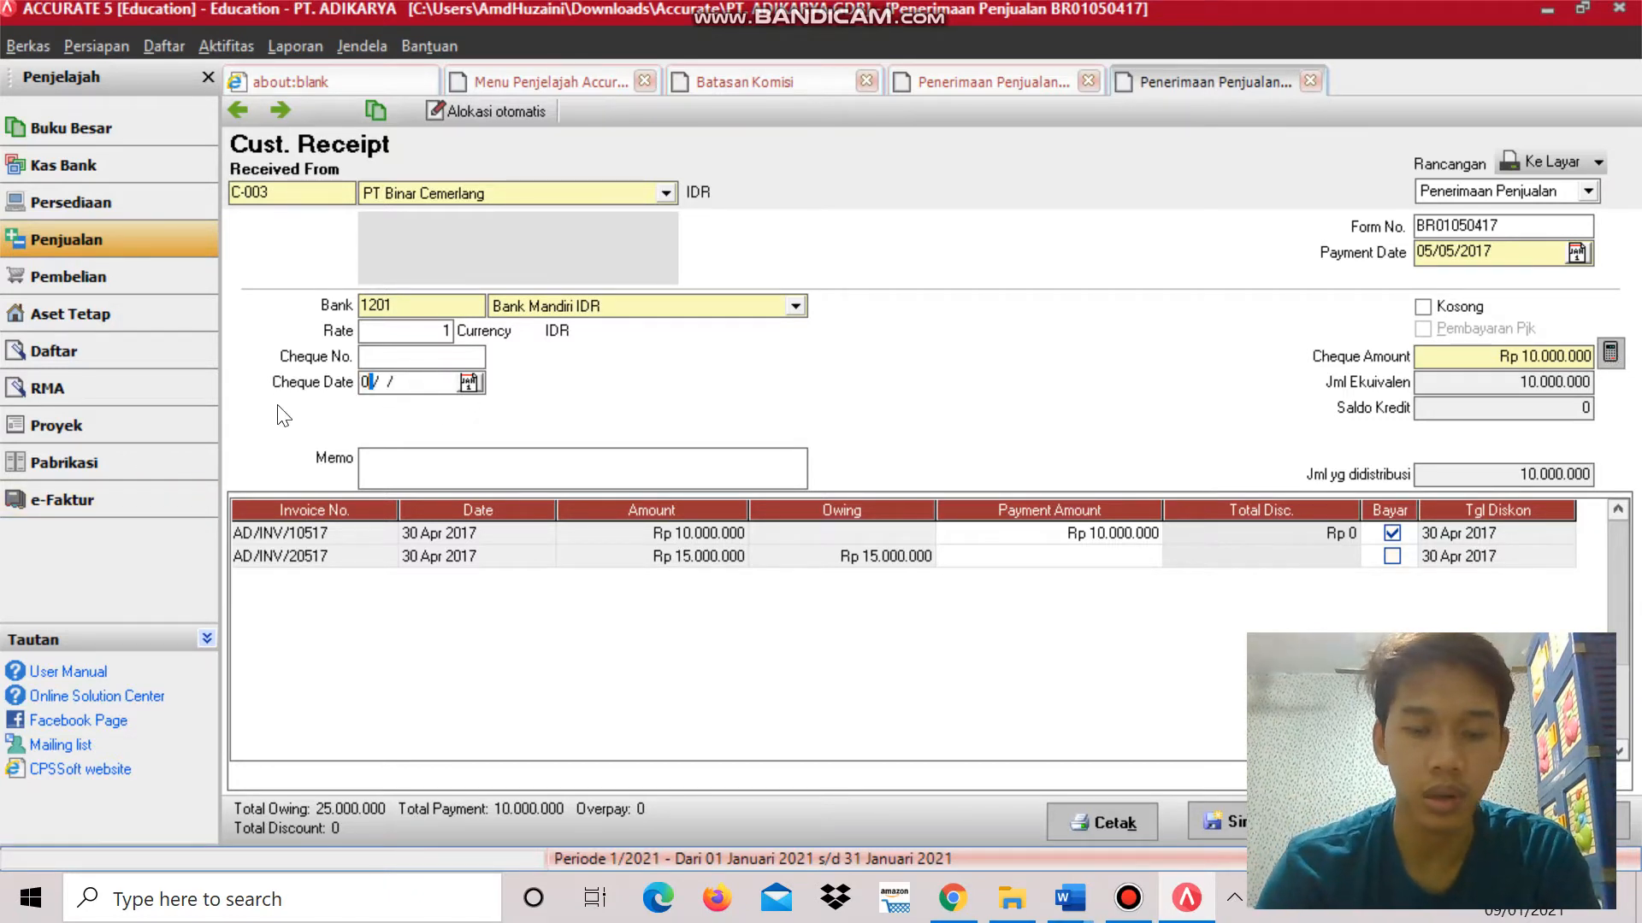
{"action": "type", "text": "05/"}
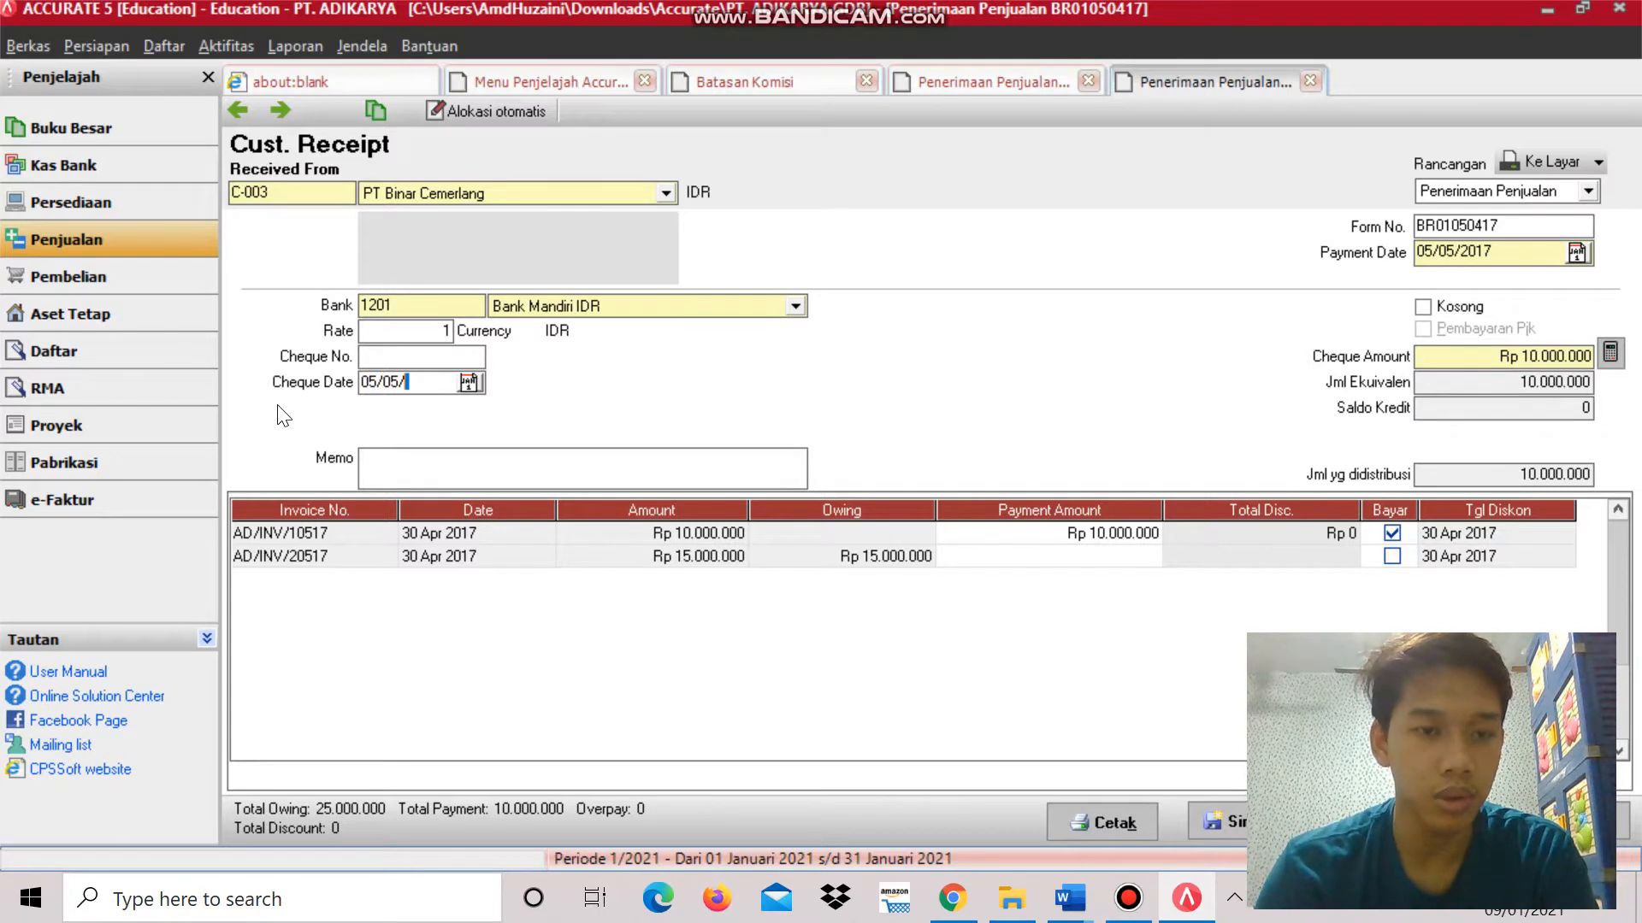
{"action": "type", "text": "2017"}
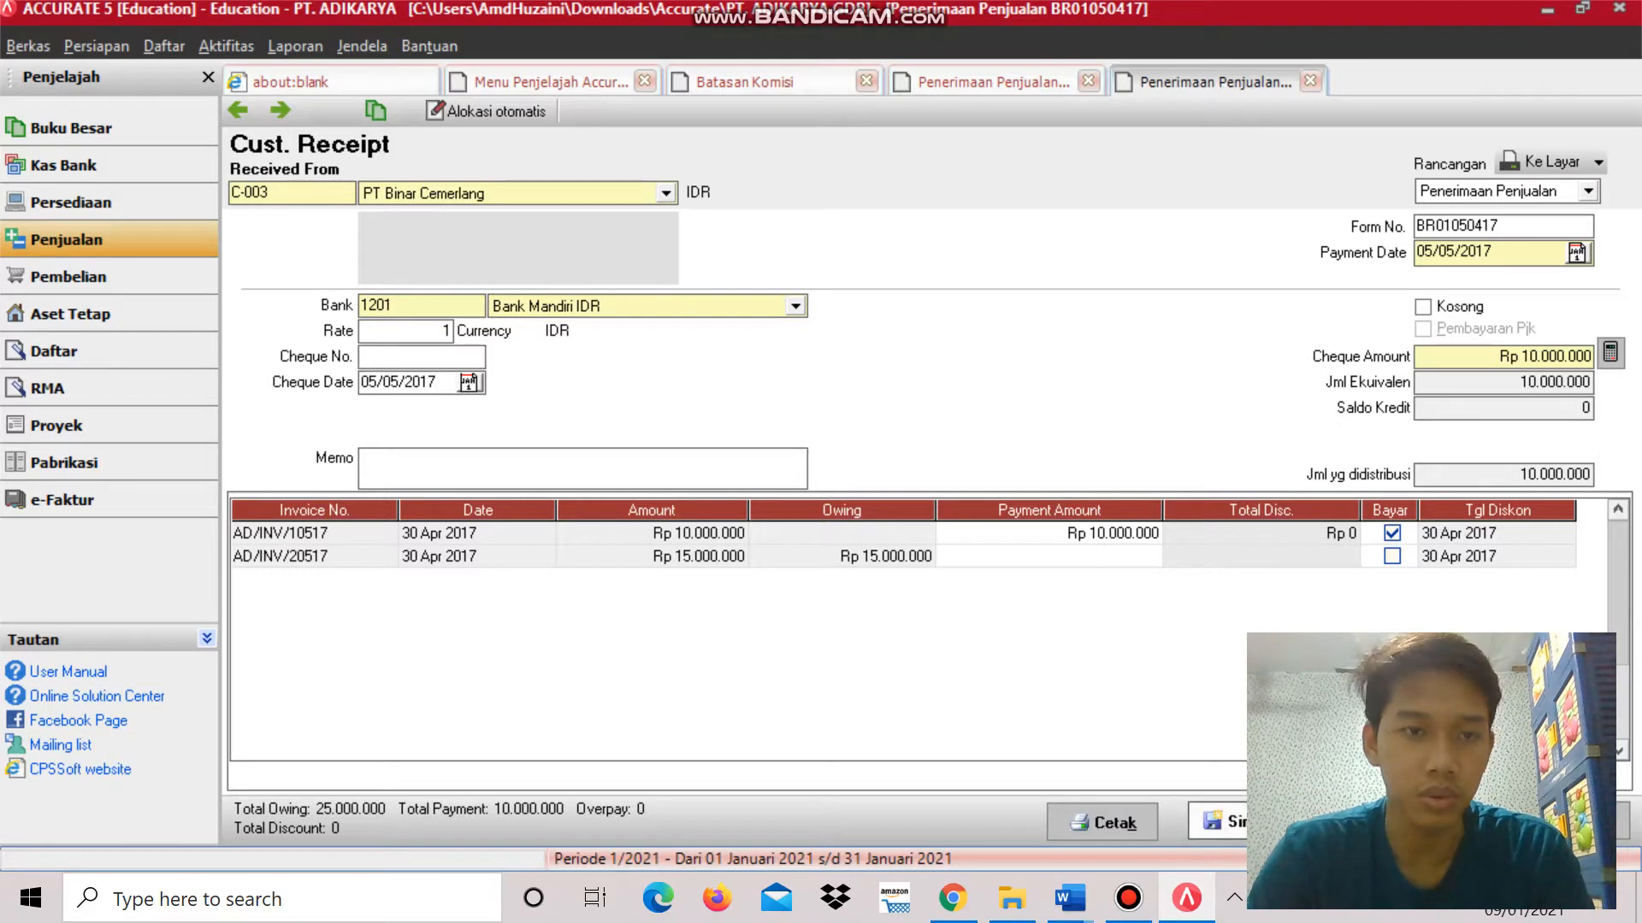
{"action": "left_click", "coordinate": [1218, 821]}
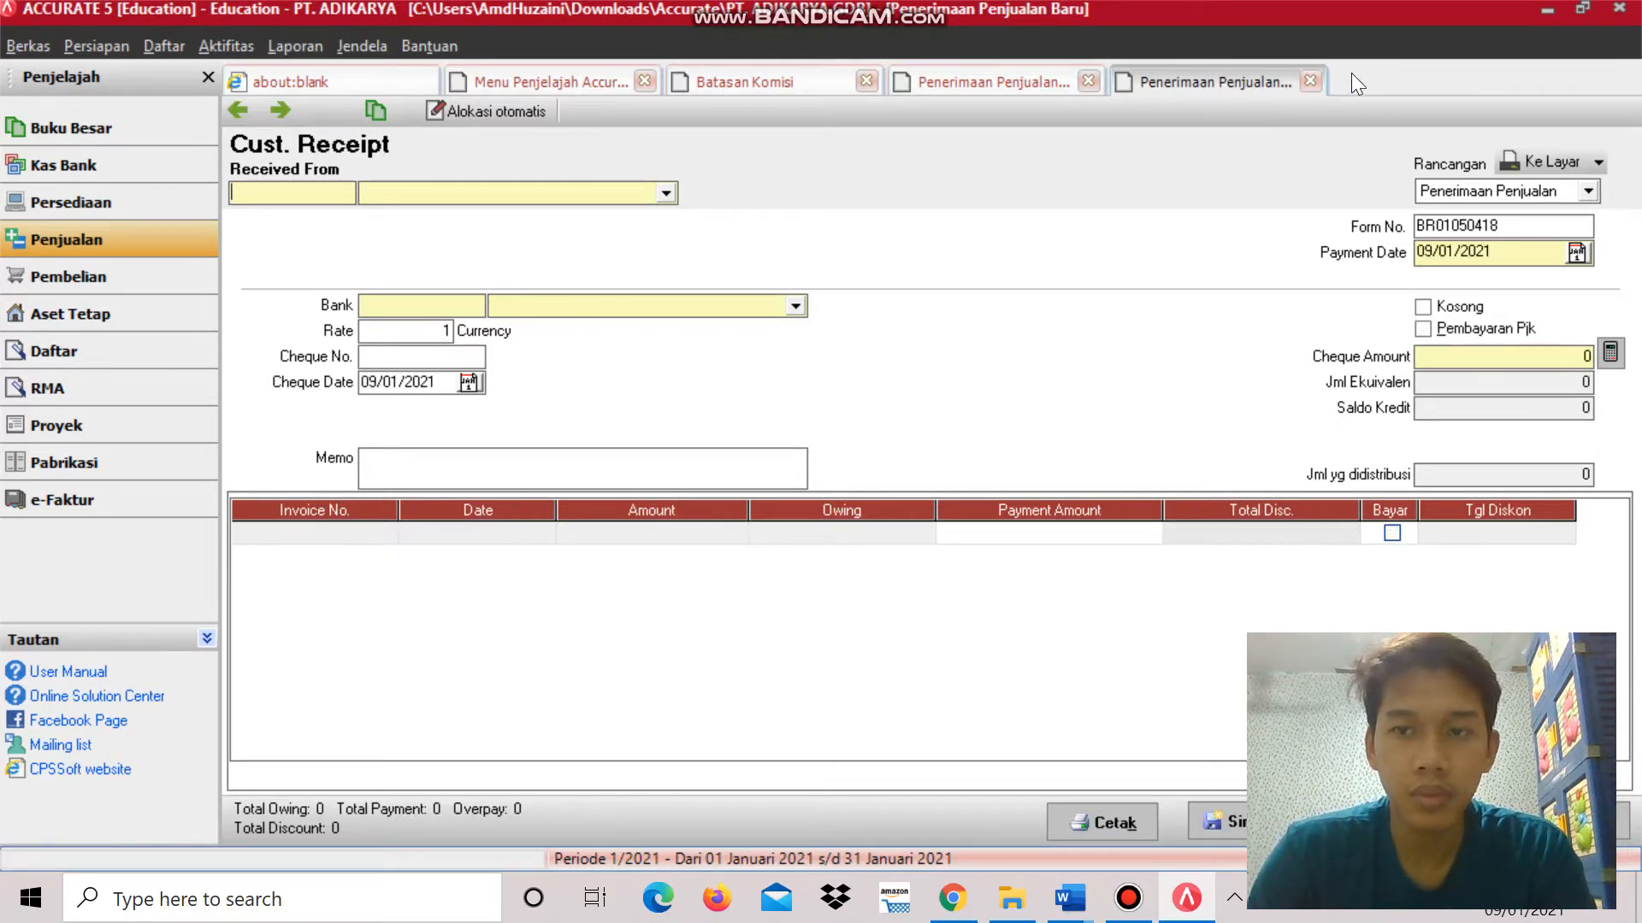
{"action": "left_click", "coordinate": [1310, 80]}
Find the bank receipt for the foreign-currency receivable in the Word document, past the petty cash voucher.
{"action": "key", "text": "alt+Tab"}
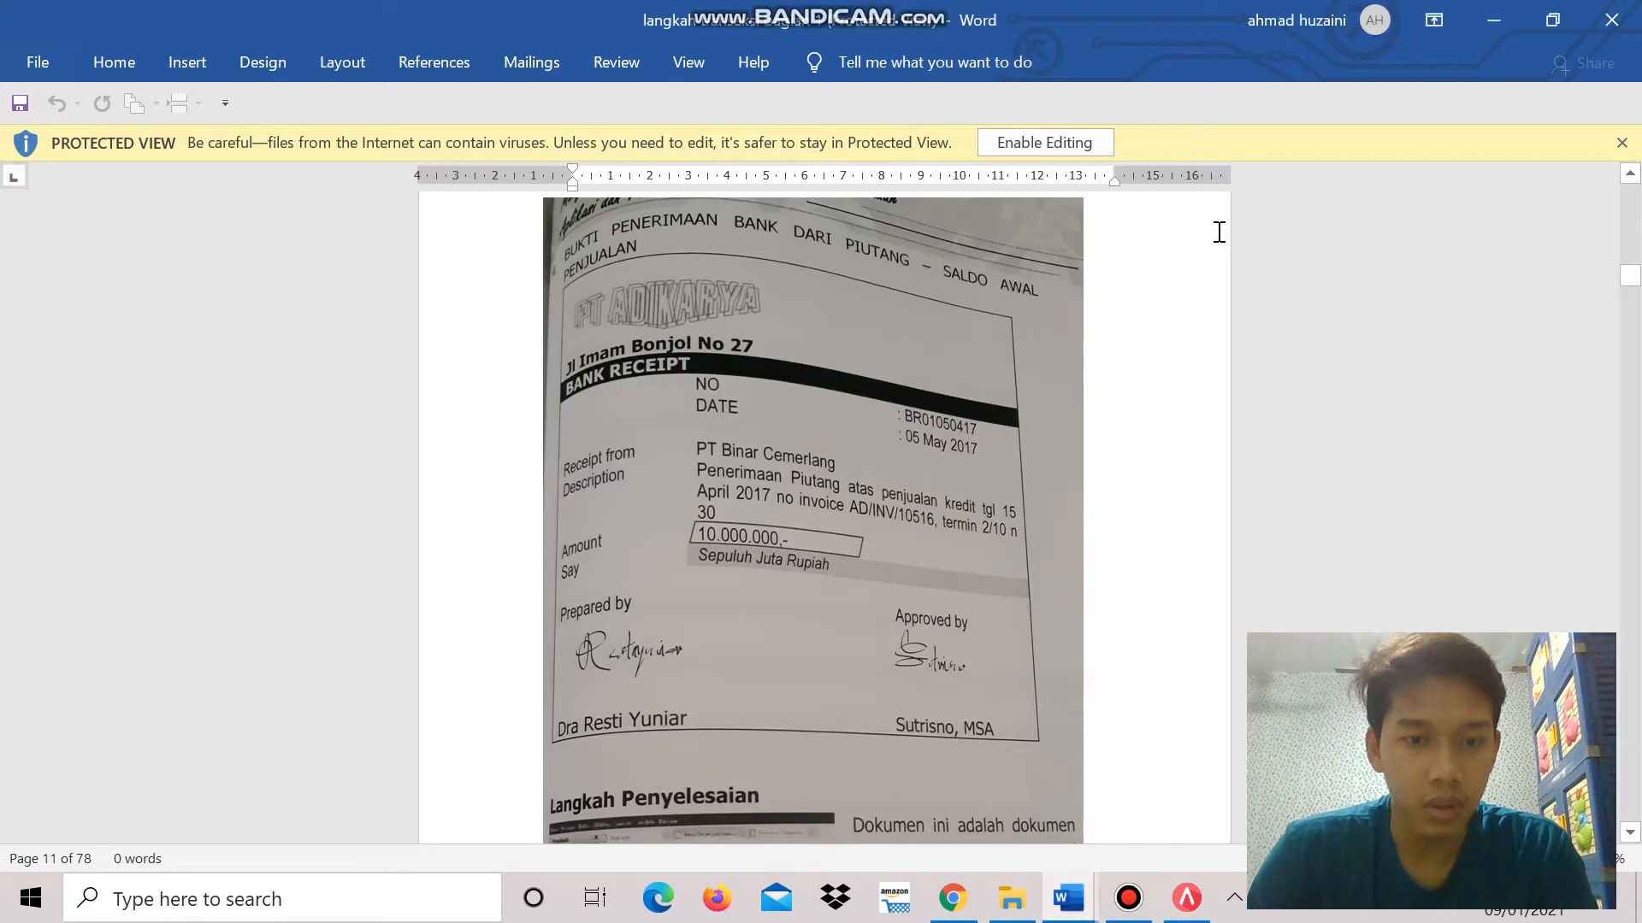
{"action": "scroll", "coordinate": [1219, 232], "scroll_direction": "down", "scroll_amount": 6}
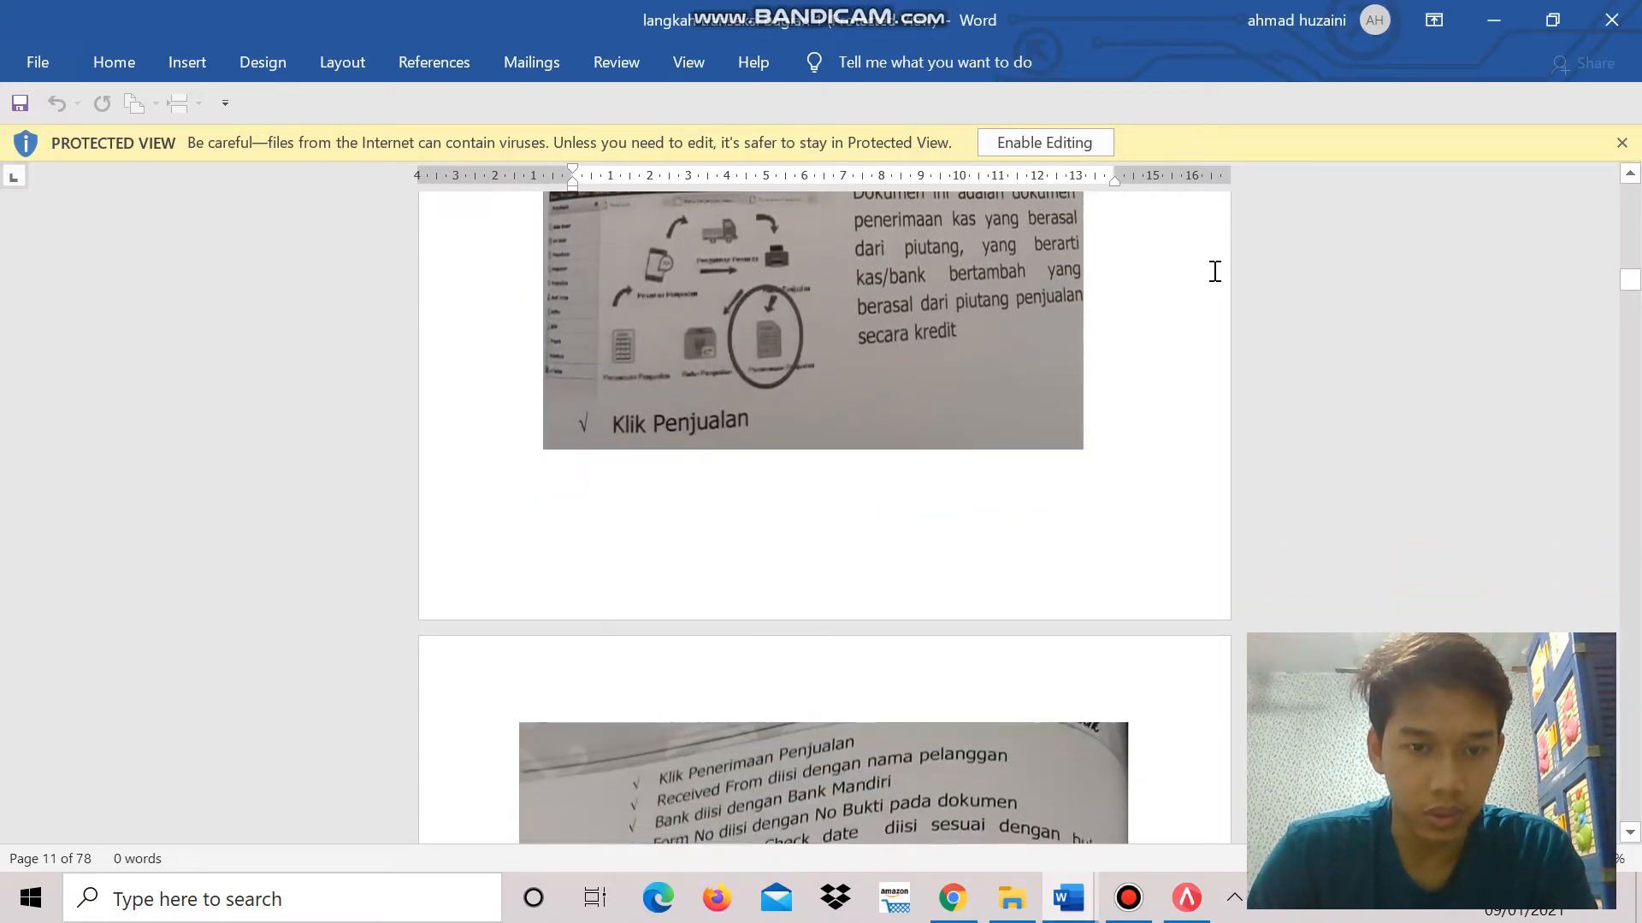
{"action": "scroll", "coordinate": [1214, 271], "scroll_direction": "down", "scroll_amount": 15}
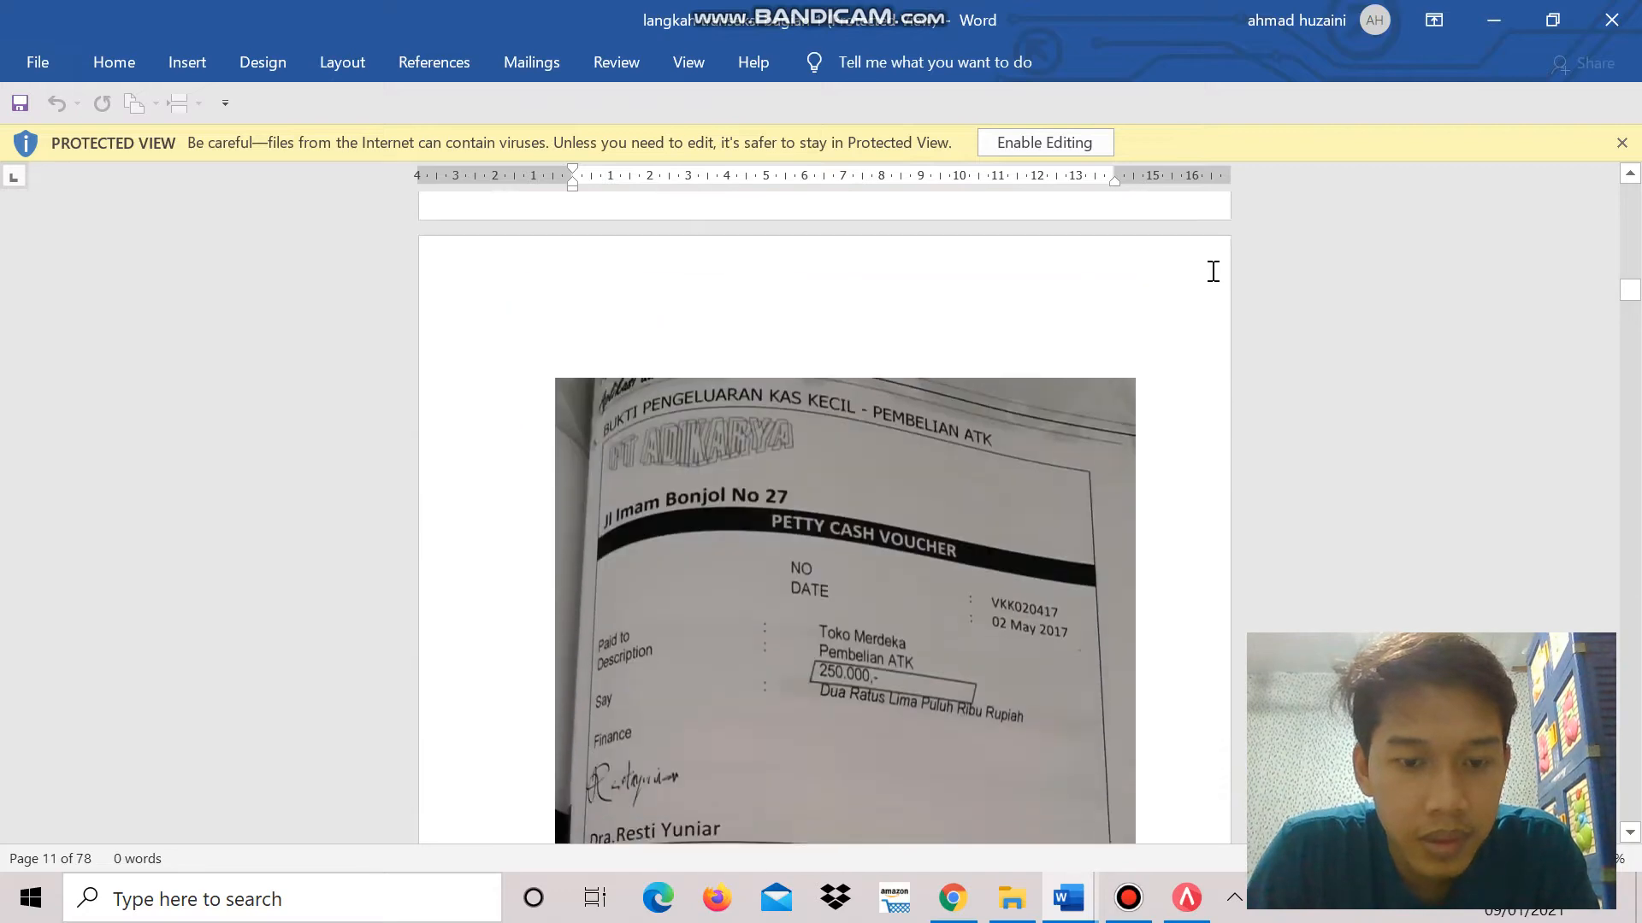
{"action": "scroll", "coordinate": [1214, 271], "scroll_direction": "down", "scroll_amount": 10}
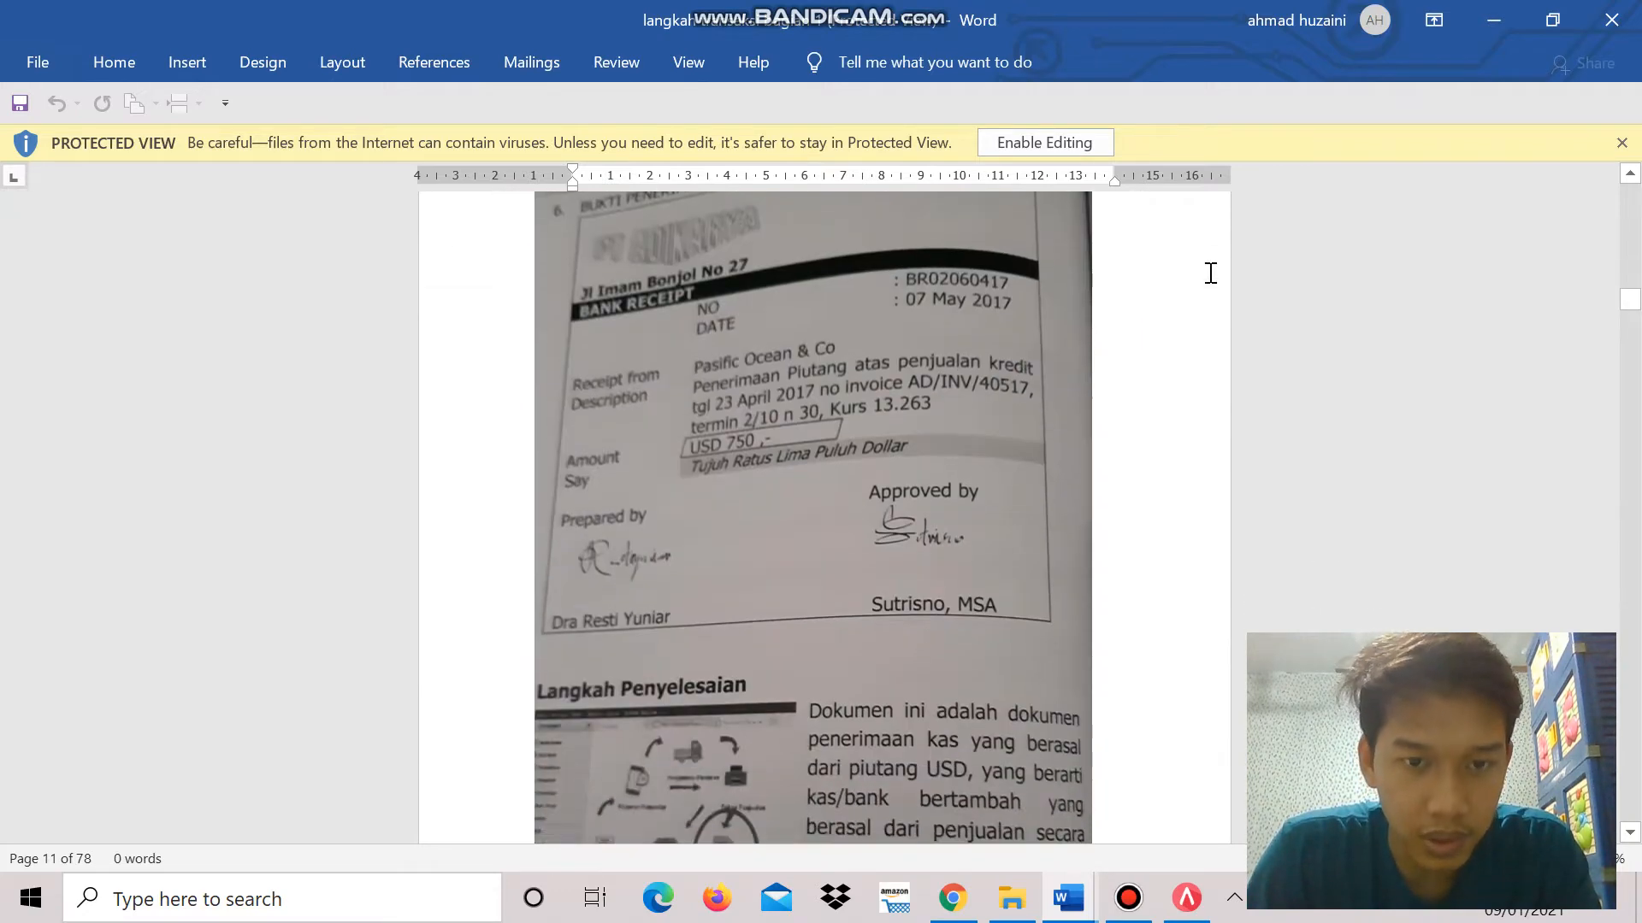
{"action": "scroll", "coordinate": [1211, 273], "scroll_direction": "down", "scroll_amount": 9}
{"action": "scroll", "coordinate": [1211, 272], "scroll_direction": "up", "scroll_amount": 7}
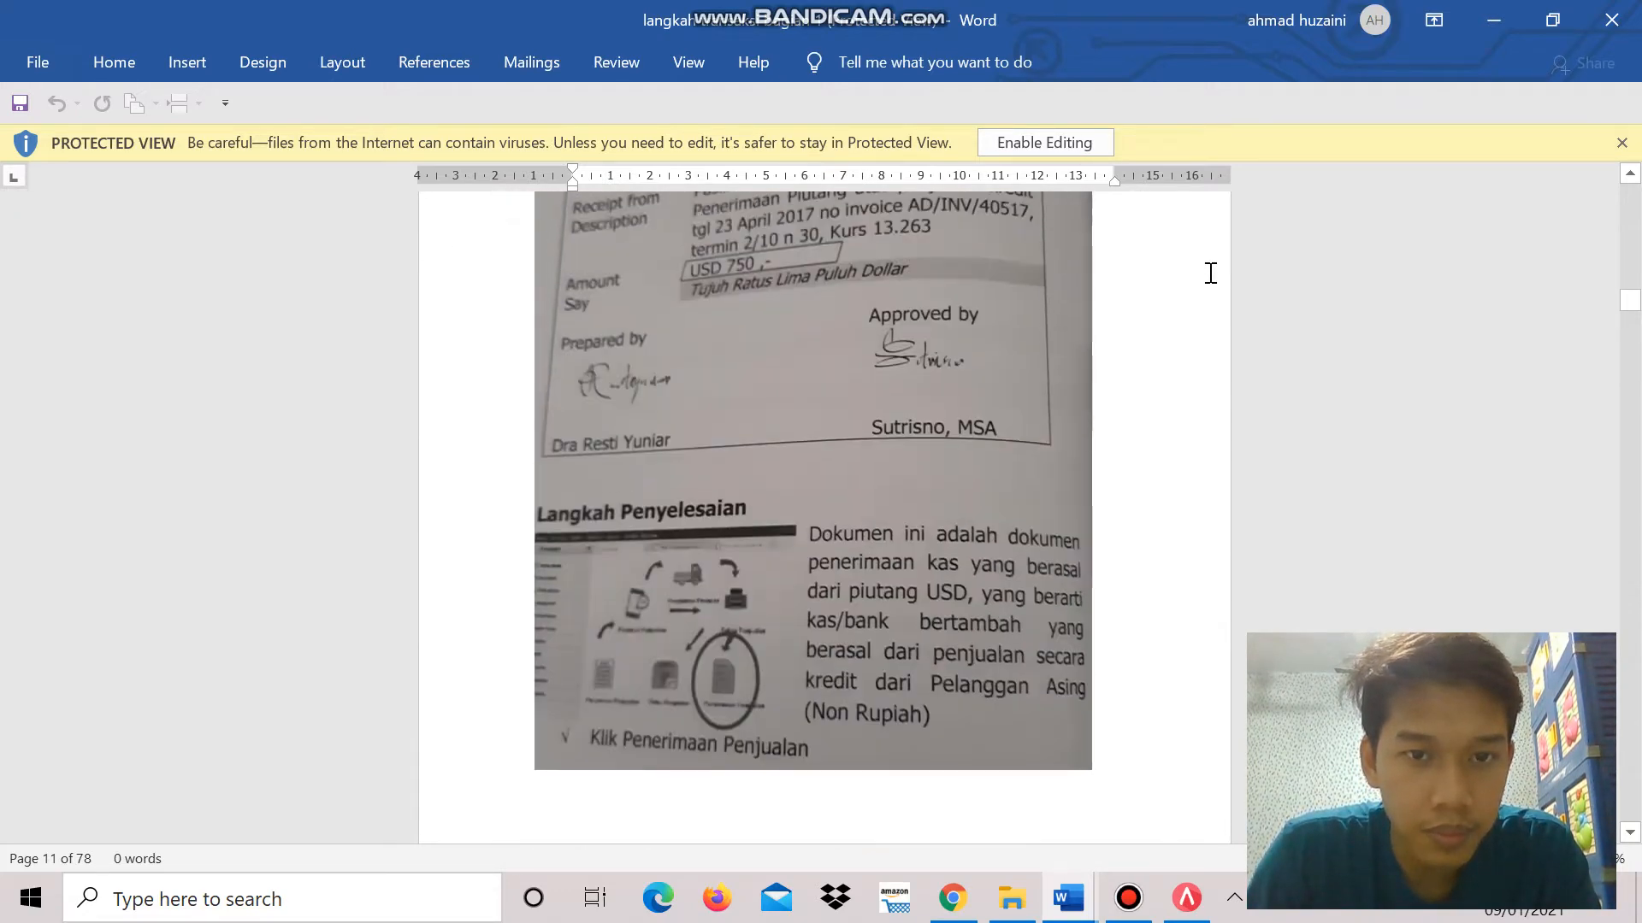
{"action": "scroll", "coordinate": [1211, 273], "scroll_direction": "up", "scroll_amount": 4}
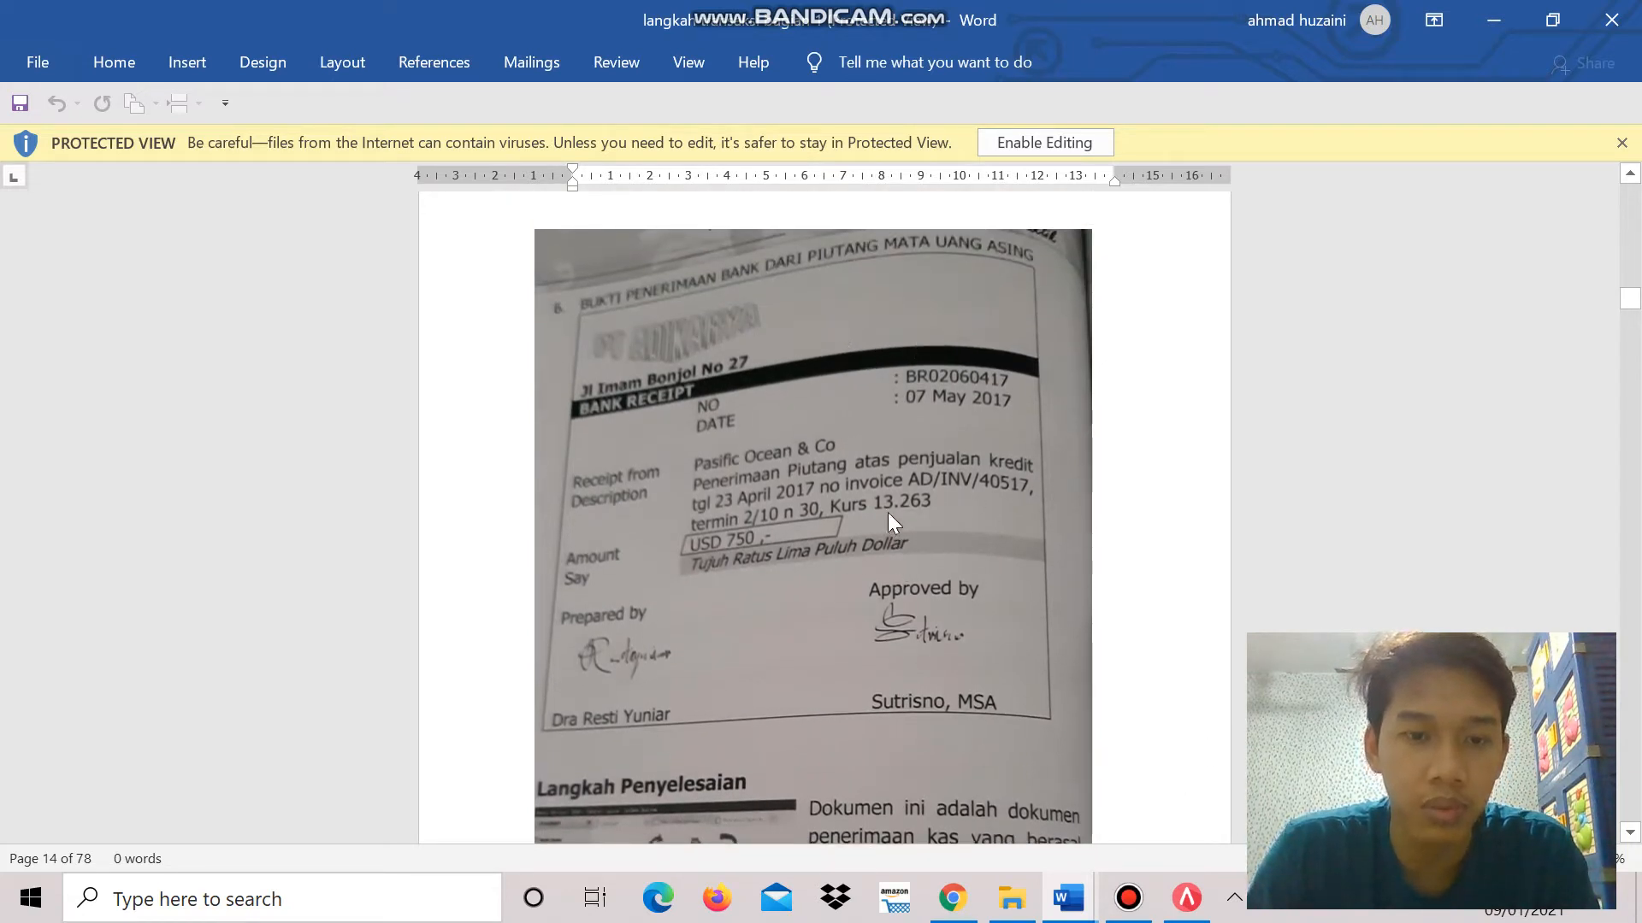
Open a new Penerimaan Penjualan form in ACCURATE and set Received From to Pasific Ocean & Co, as given on the bank receipt.
{"action": "key", "text": "alt+Tab"}
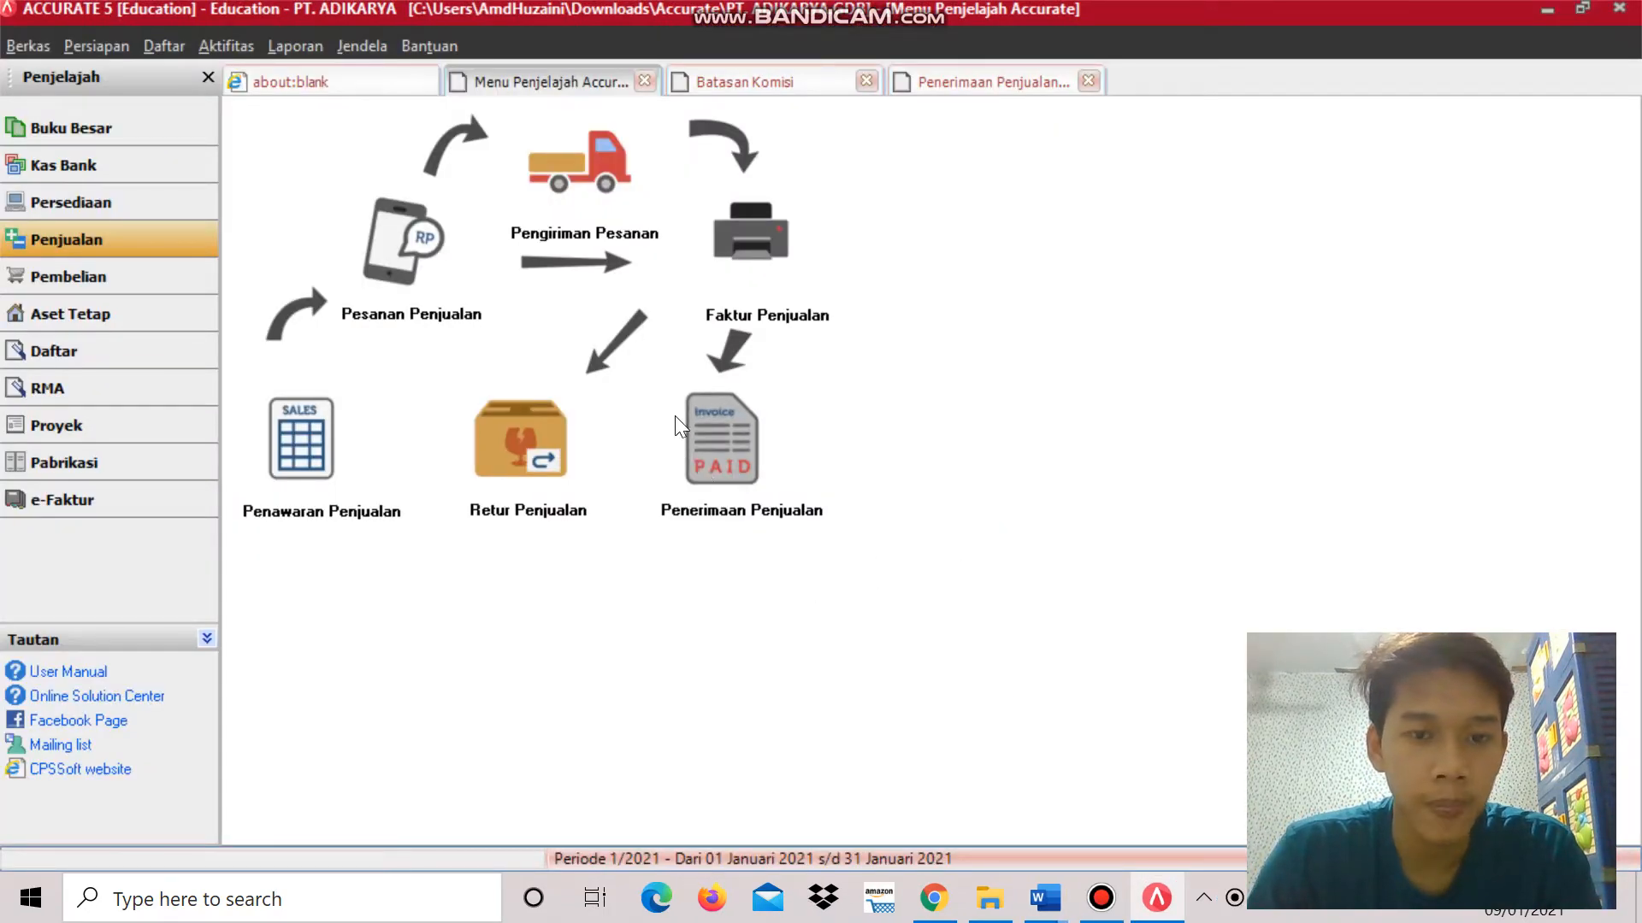
{"action": "left_click", "coordinate": [729, 434]}
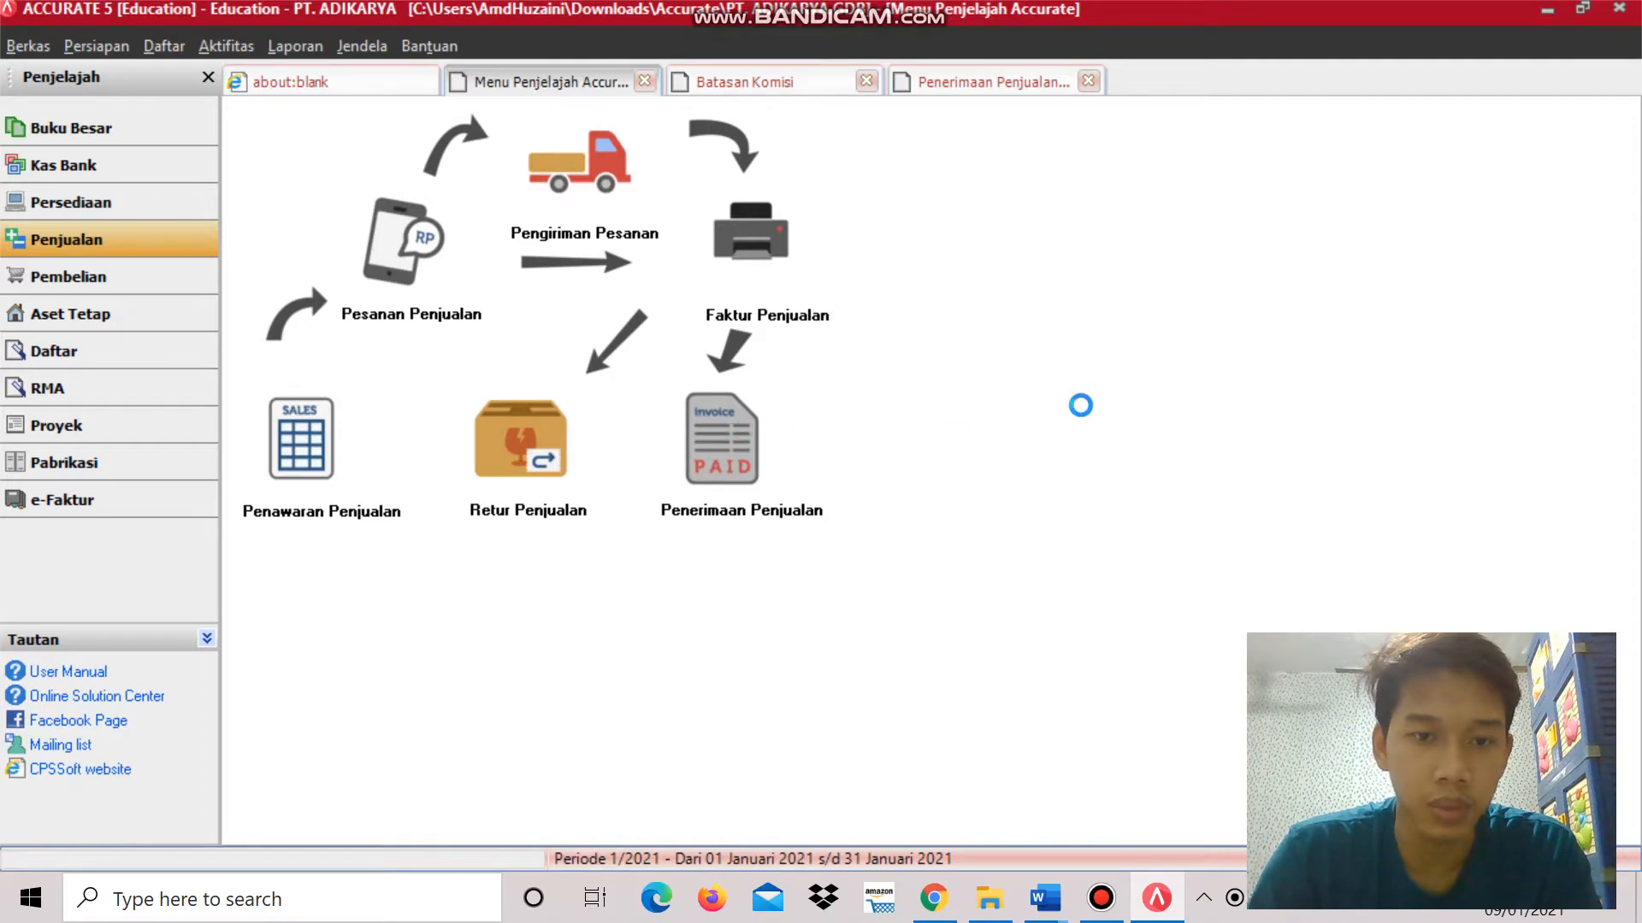
{"action": "key", "text": "alt+Tab"}
{"action": "left_click", "coordinate": [849, 314]}
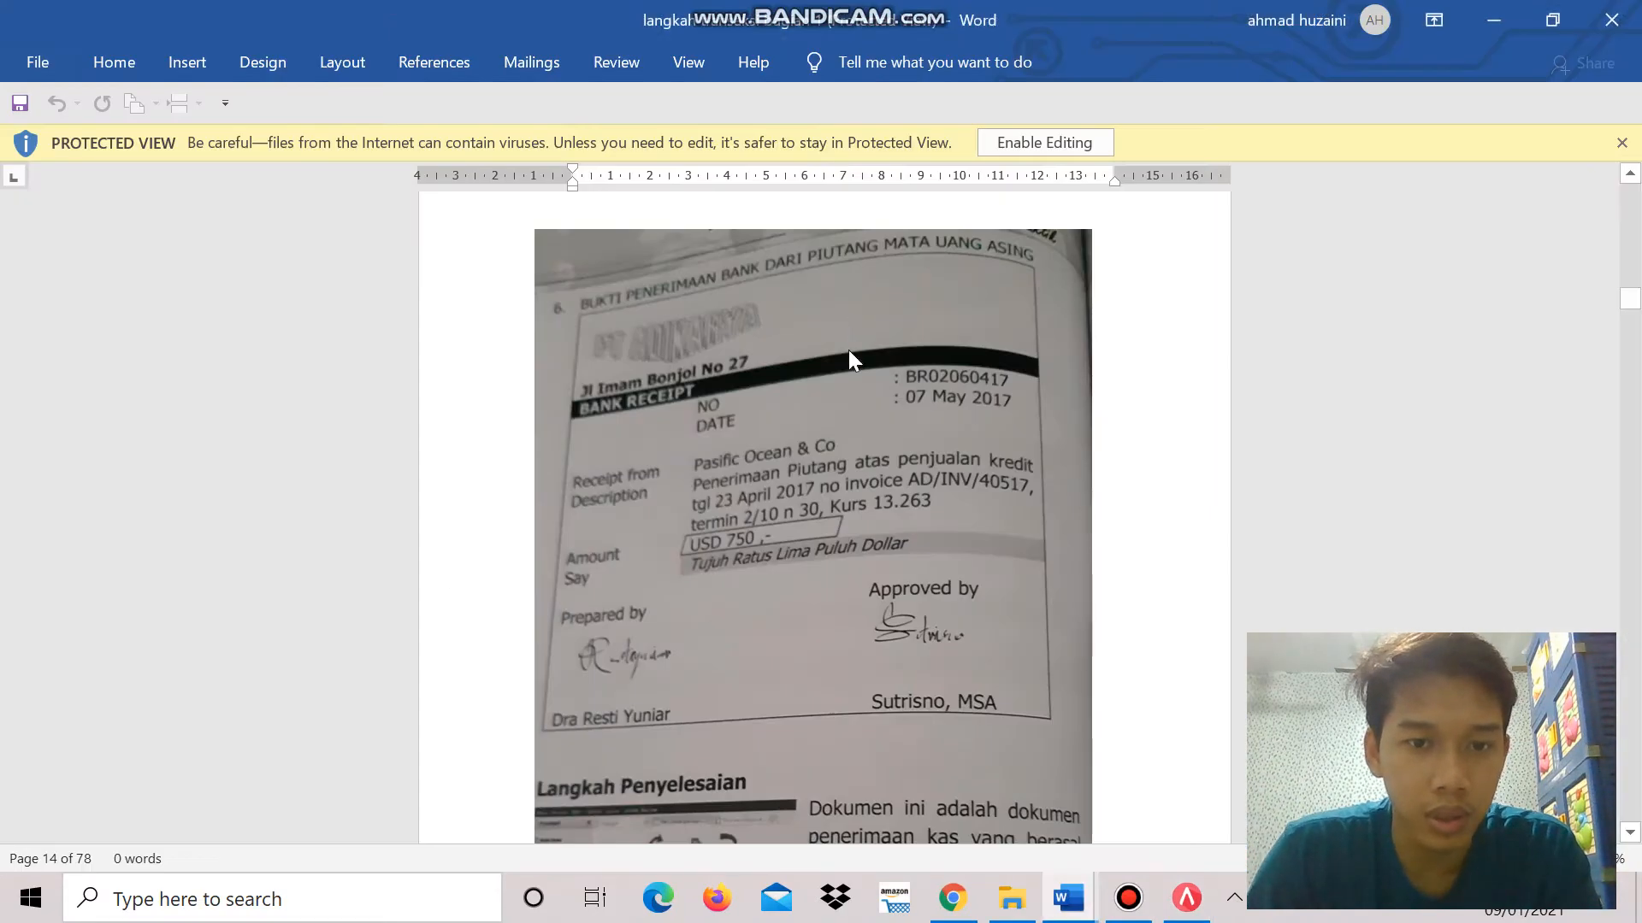
{"action": "key", "text": "alt+Tab"}
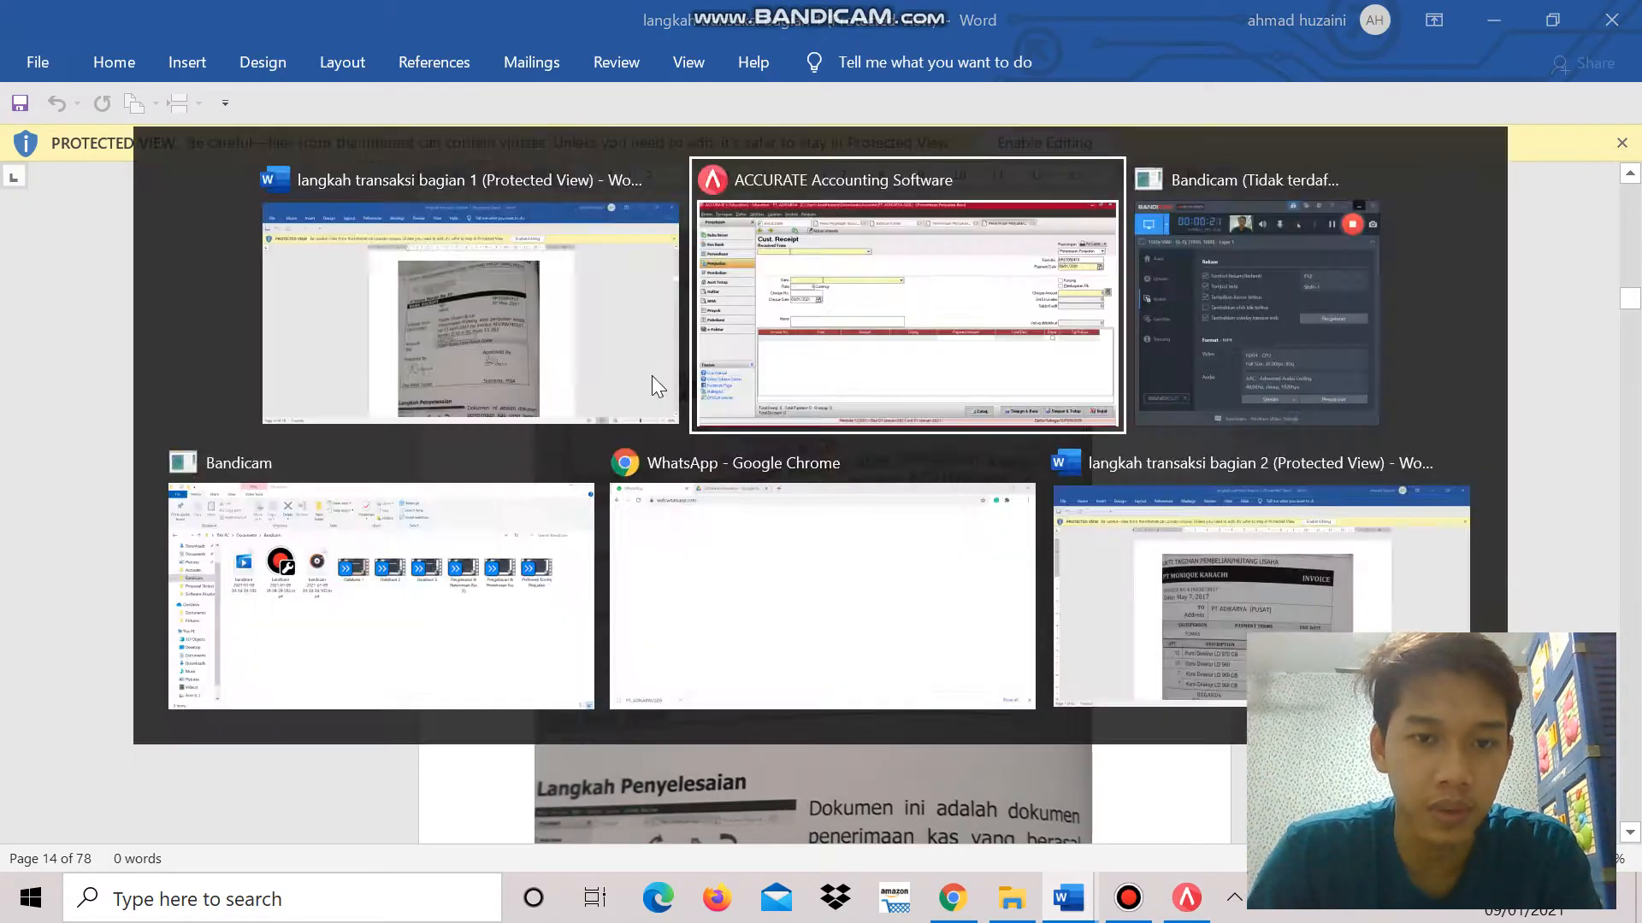
{"action": "left_click", "coordinate": [578, 192]}
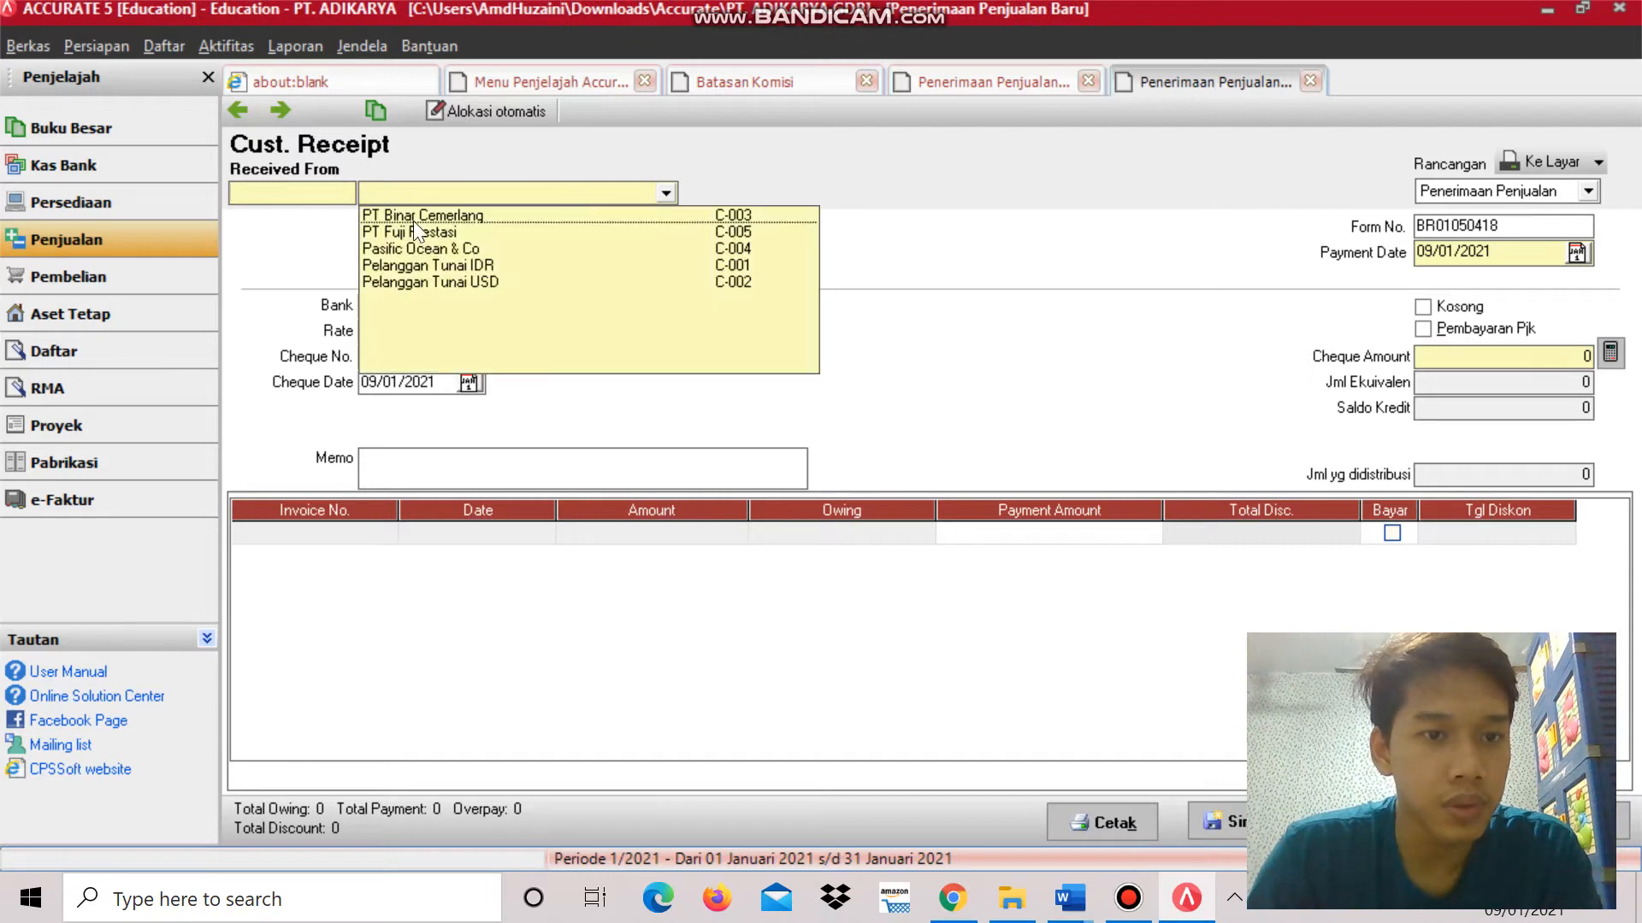
{"action": "left_click", "coordinate": [444, 253]}
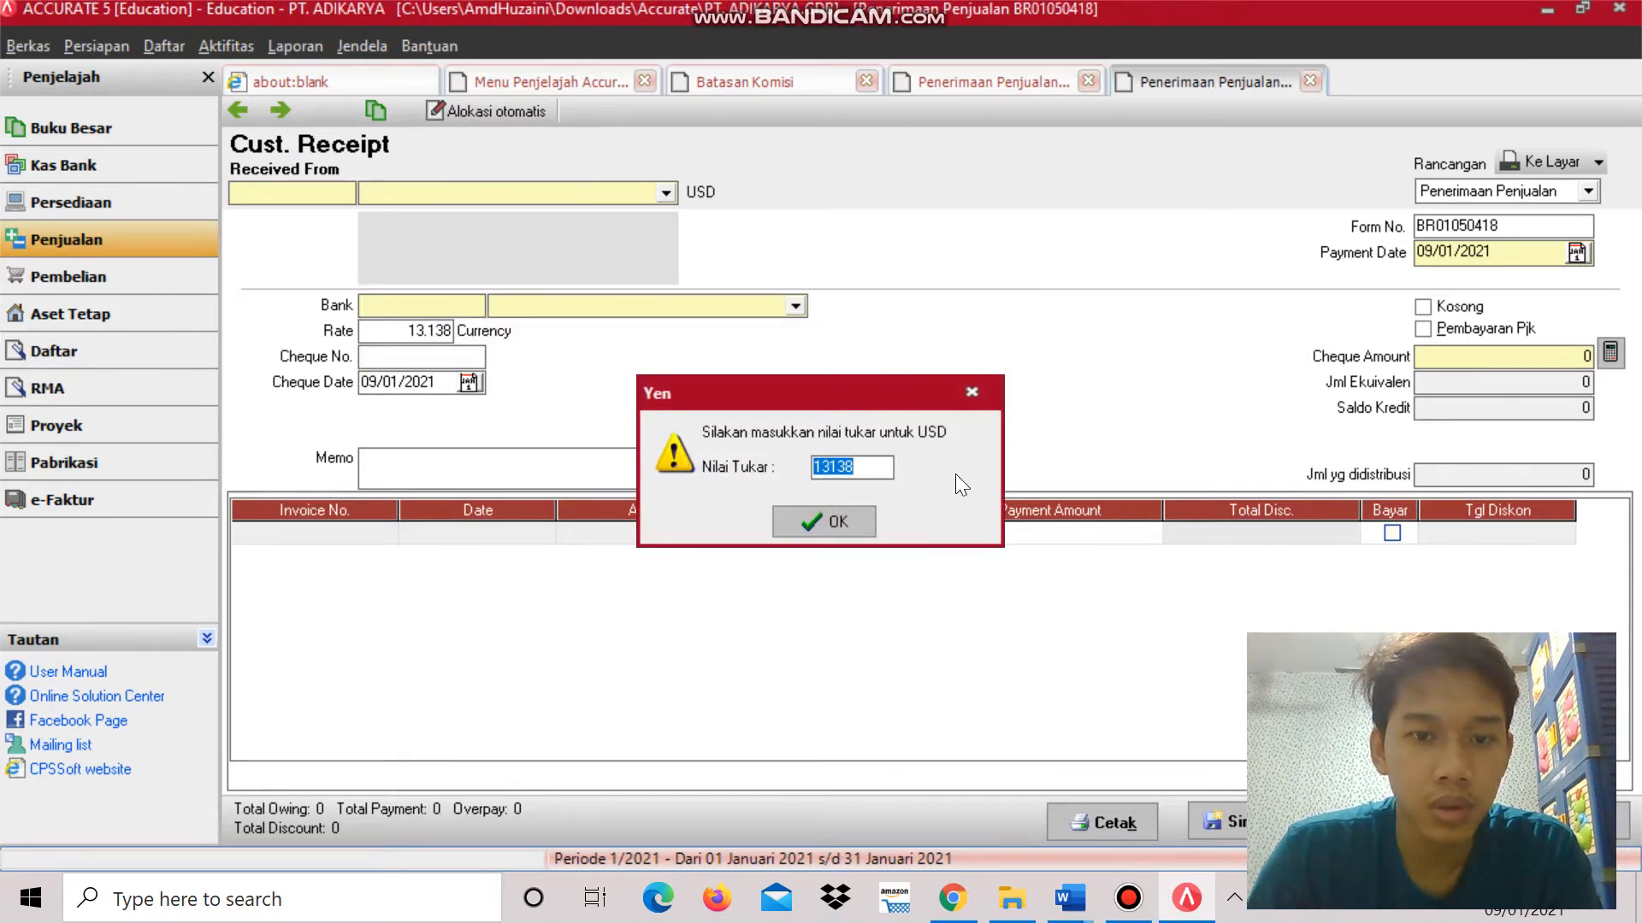
Check the exchange rate on the bank receipt in Word and set the USD Nilai Tukar to 13263 in ACCURATE.
{"action": "key", "text": "alt+Tab"}
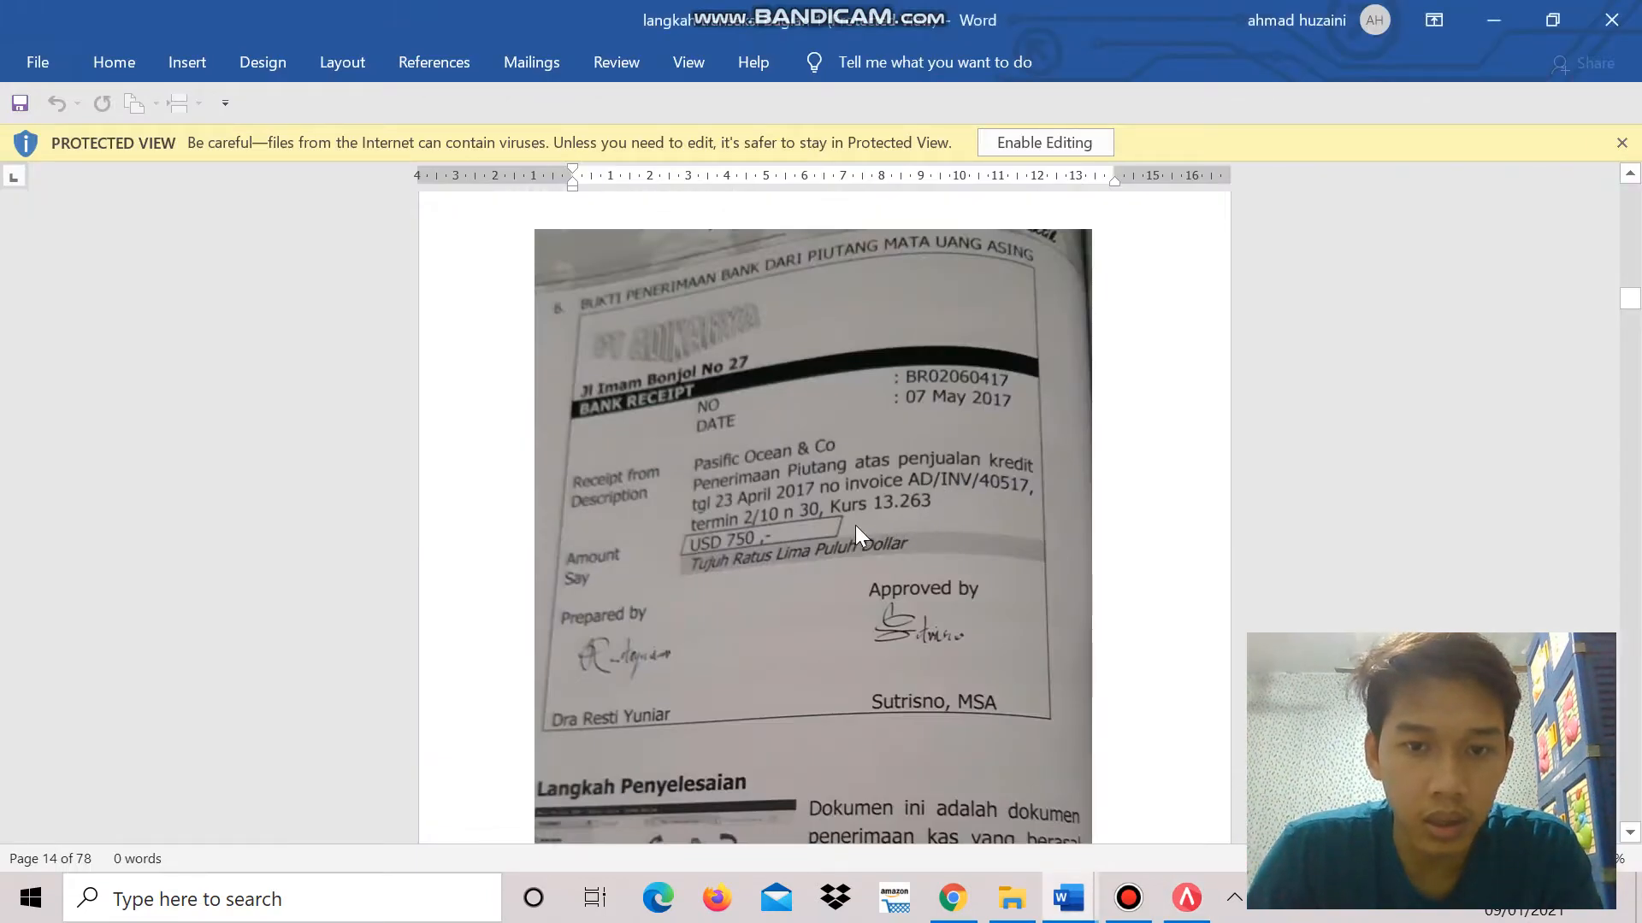
{"action": "key", "text": "alt+Tab"}
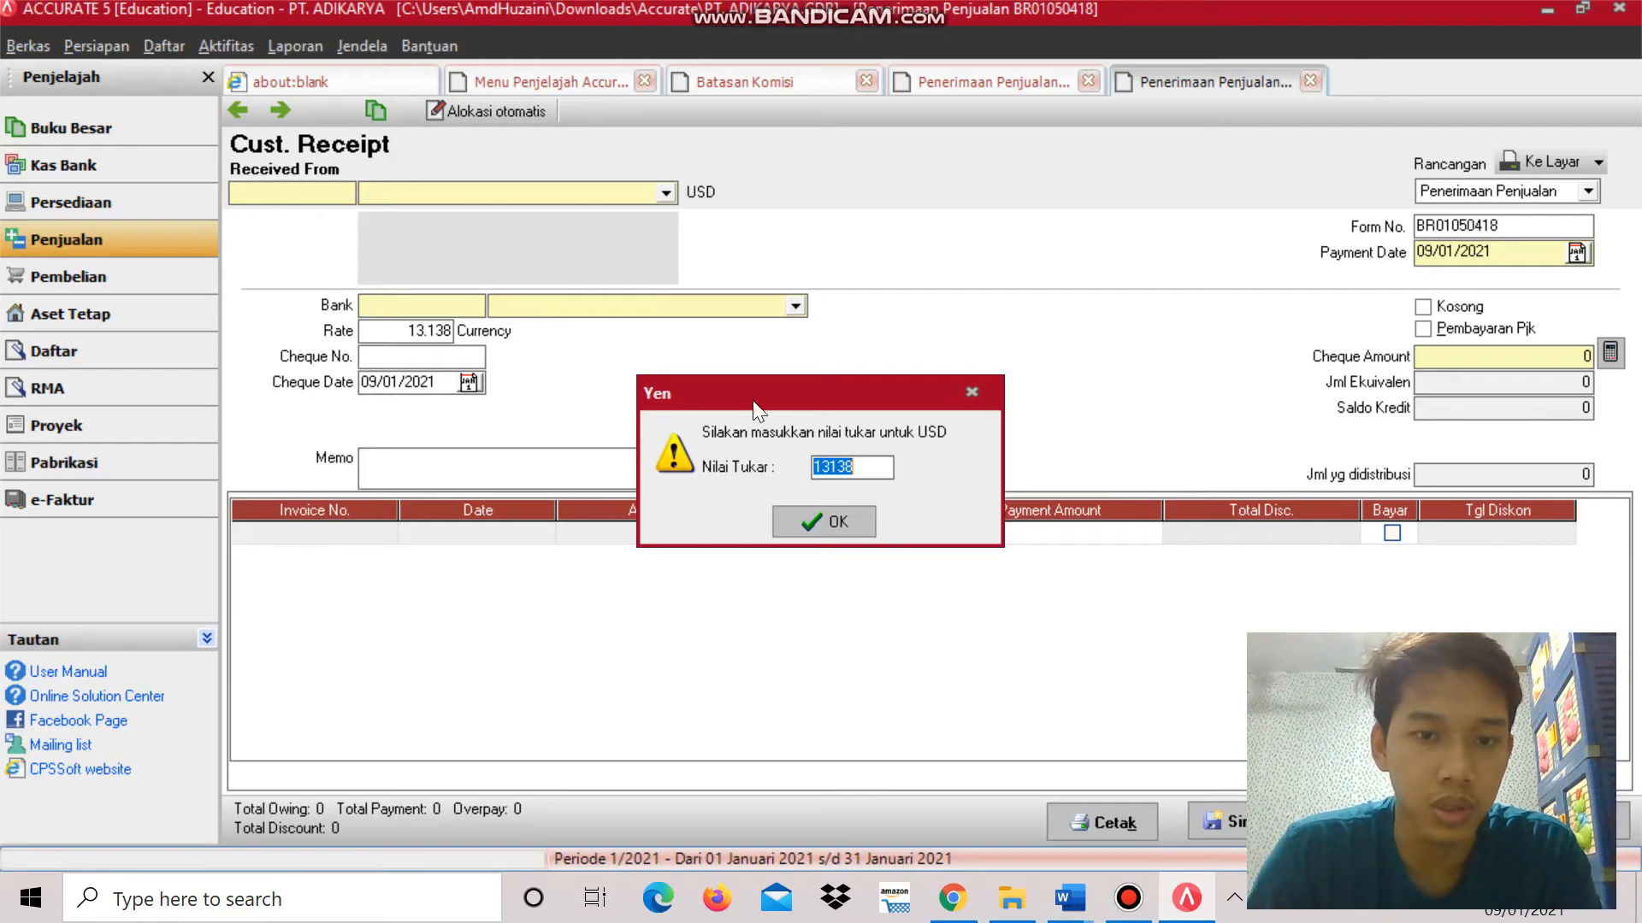
{"action": "type", "text": "13263"}
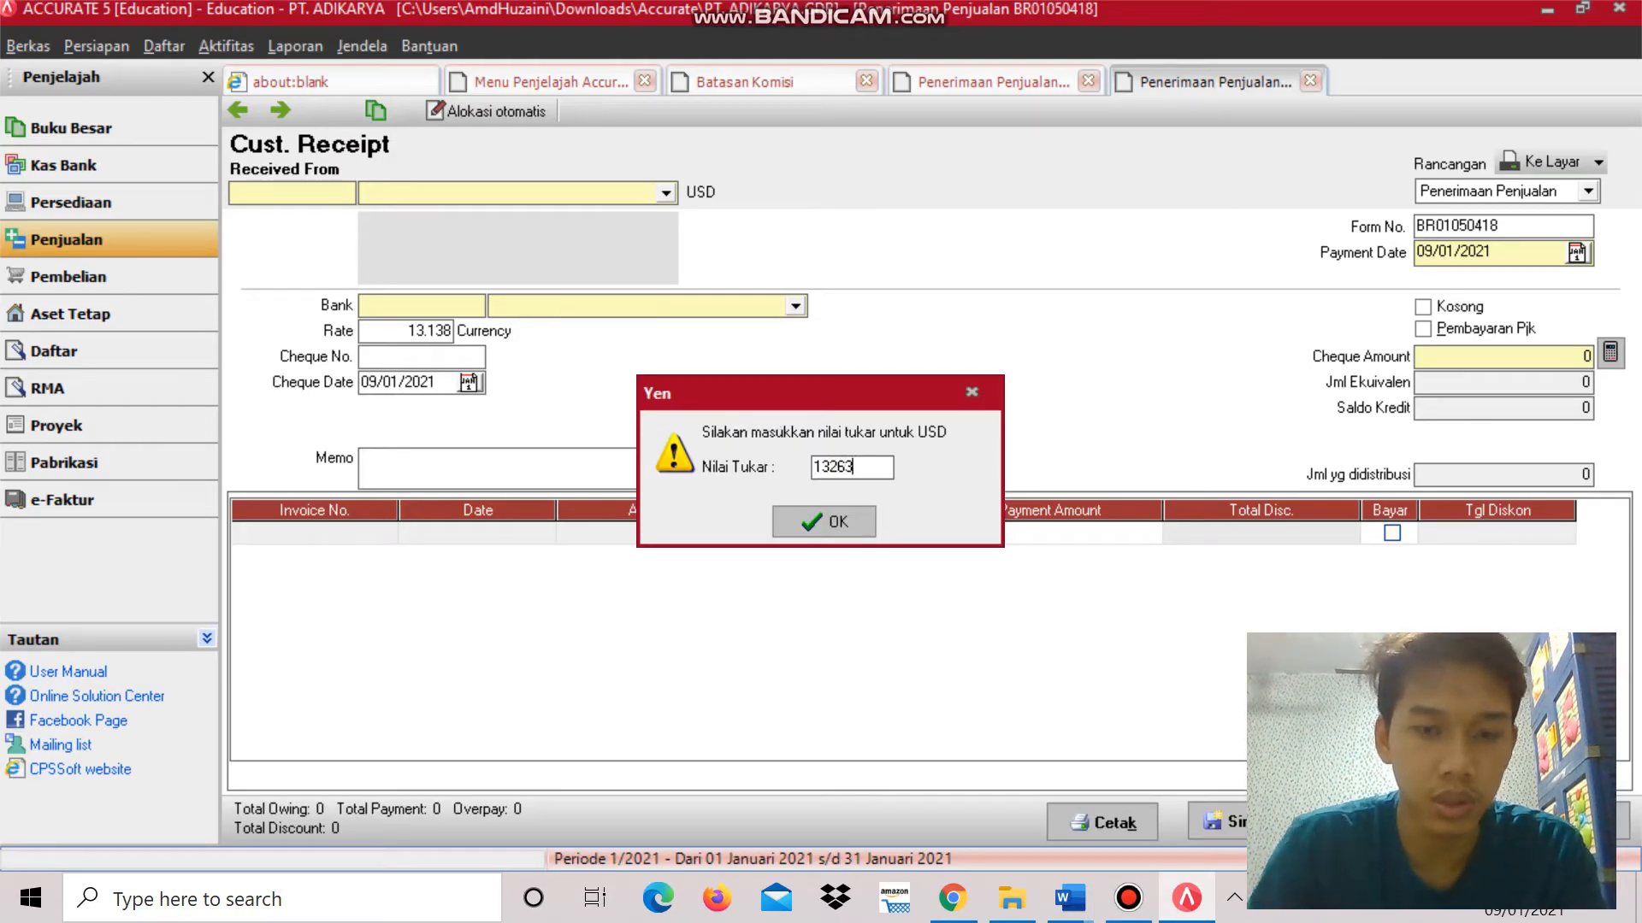
{"action": "left_click", "coordinate": [851, 521]}
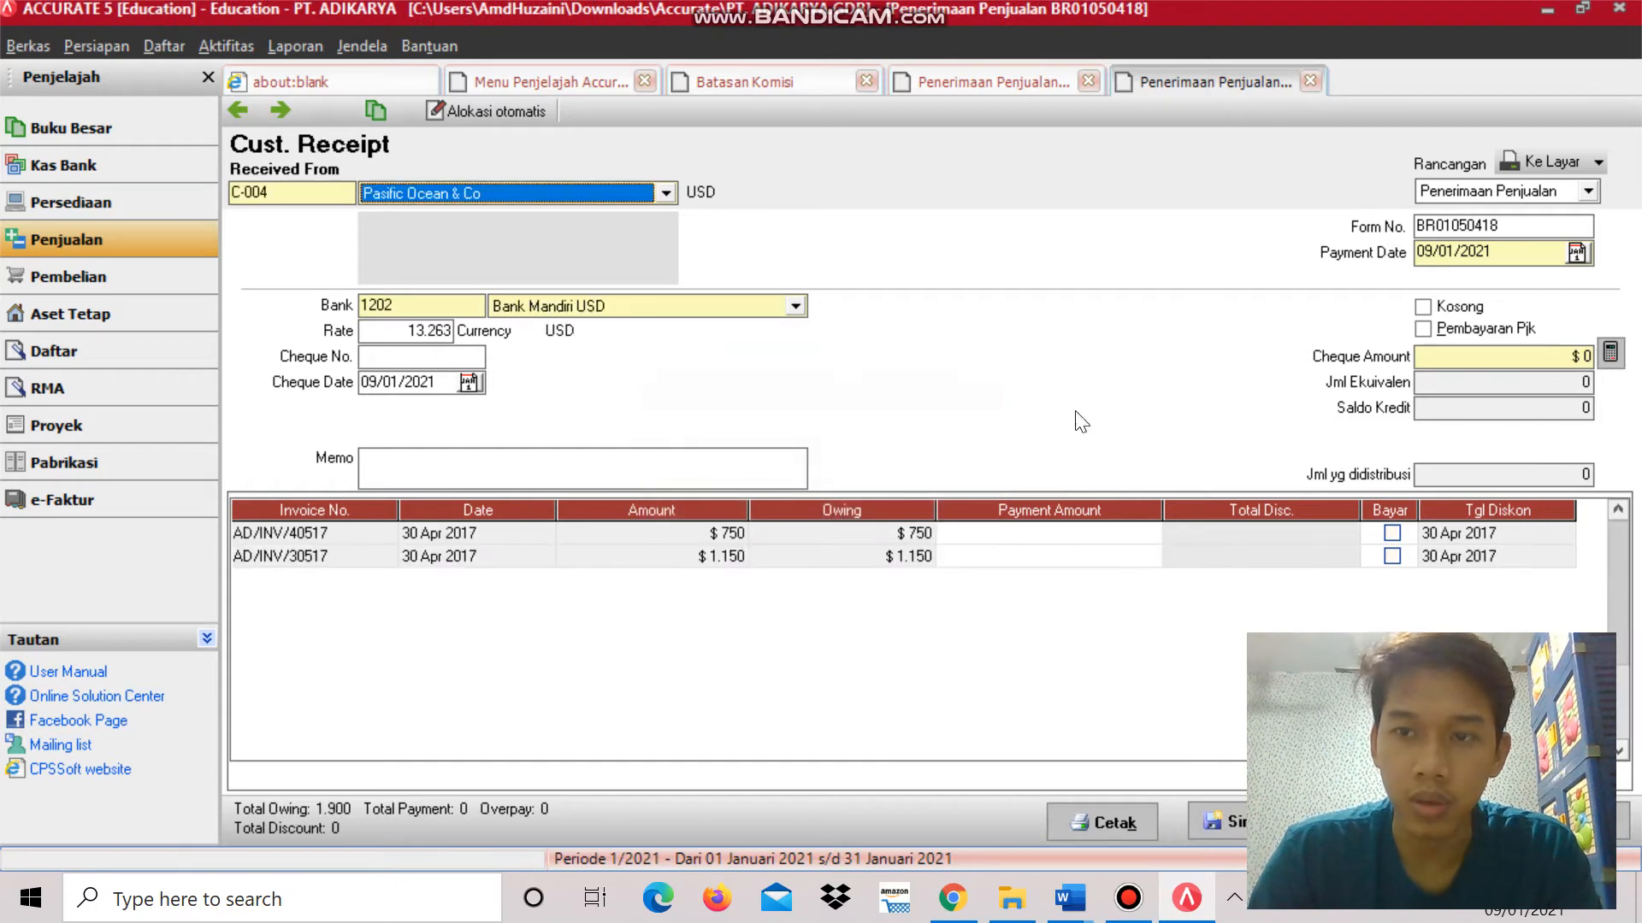
Set the customer receipt's Form No. to BR02060418, checking the number on the bank receipt in Word.
{"action": "key", "text": "alt+Tab"}
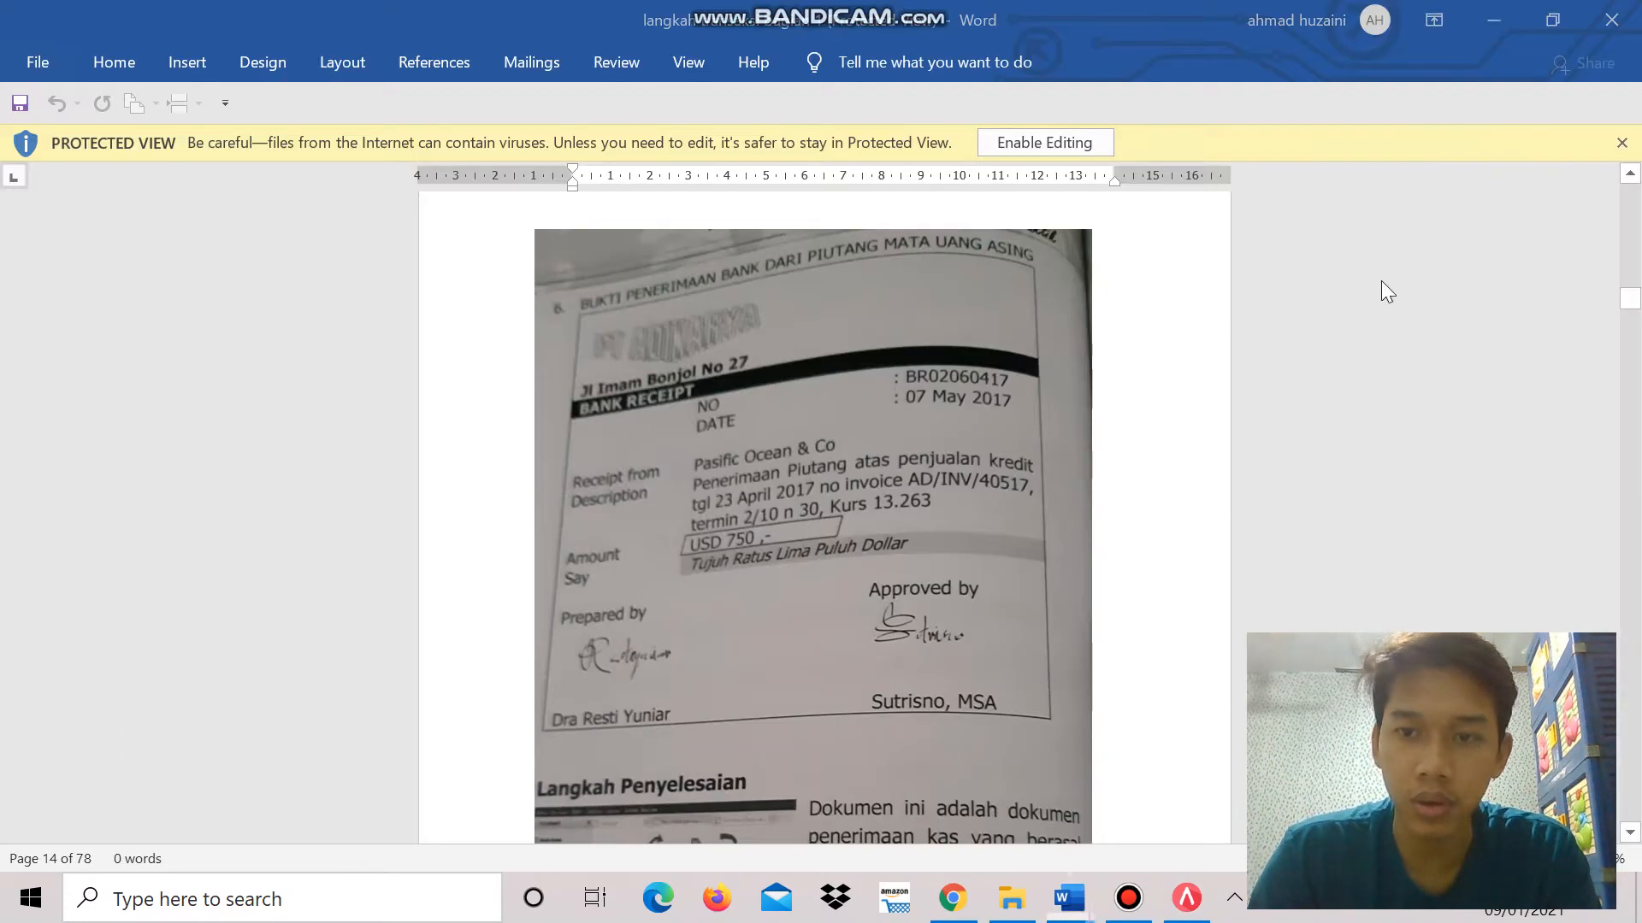
{"action": "key", "text": "alt+Tab"}
{"action": "left_click", "coordinate": [1451, 226]}
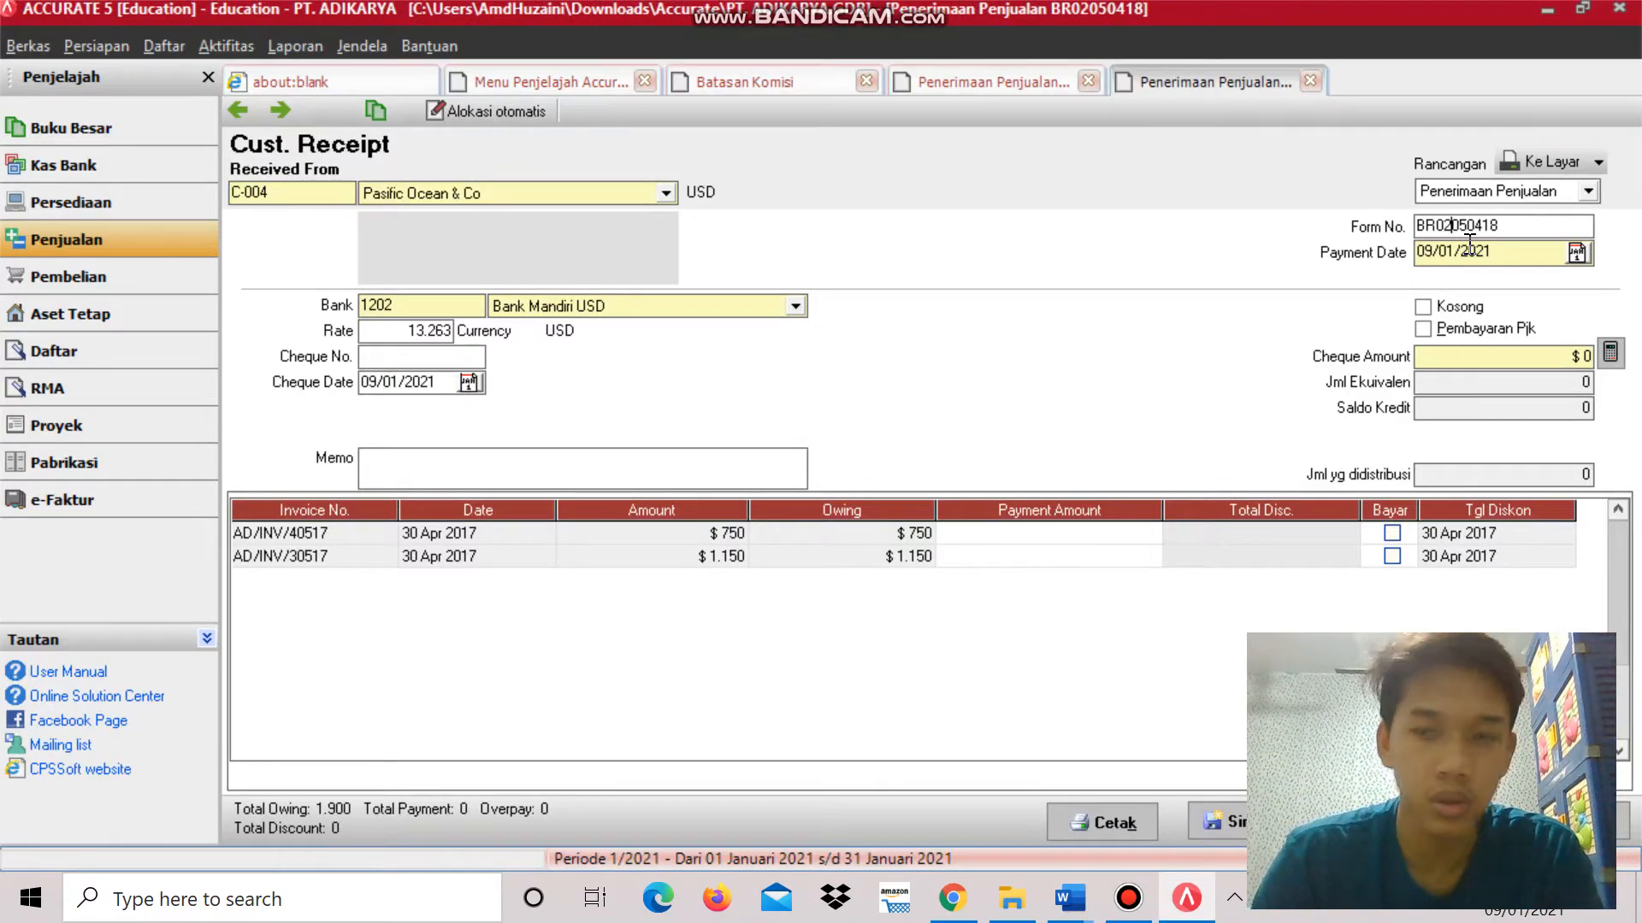
{"action": "key", "text": "alt+Tab"}
{"action": "key", "text": "alt+Tab"}
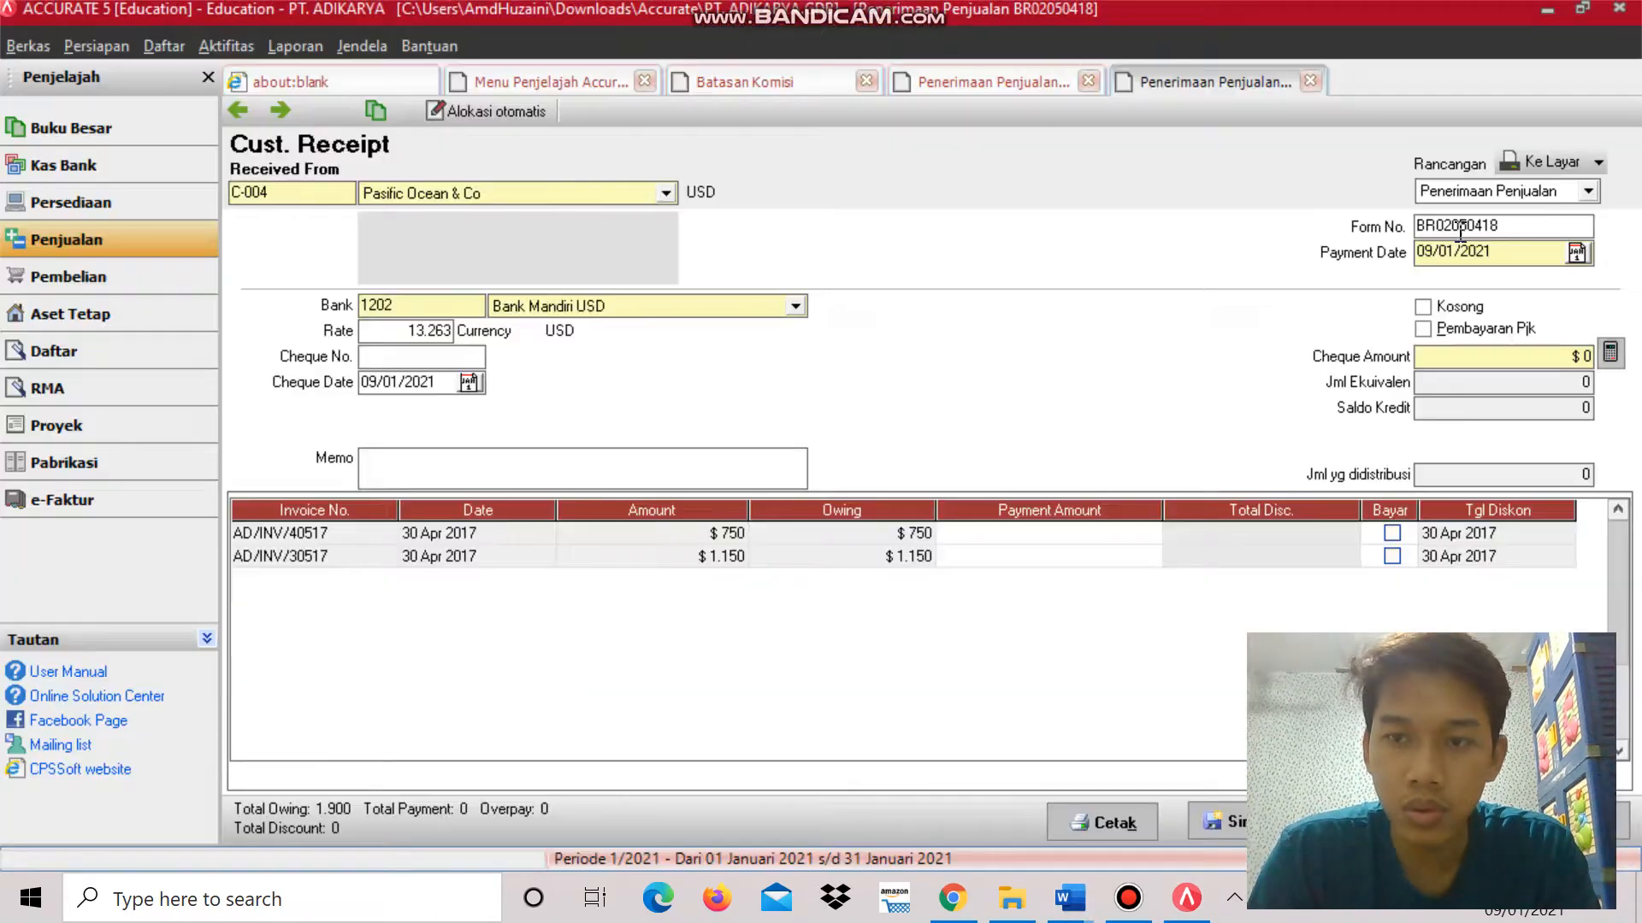
{"action": "key", "text": "BackSpace"}
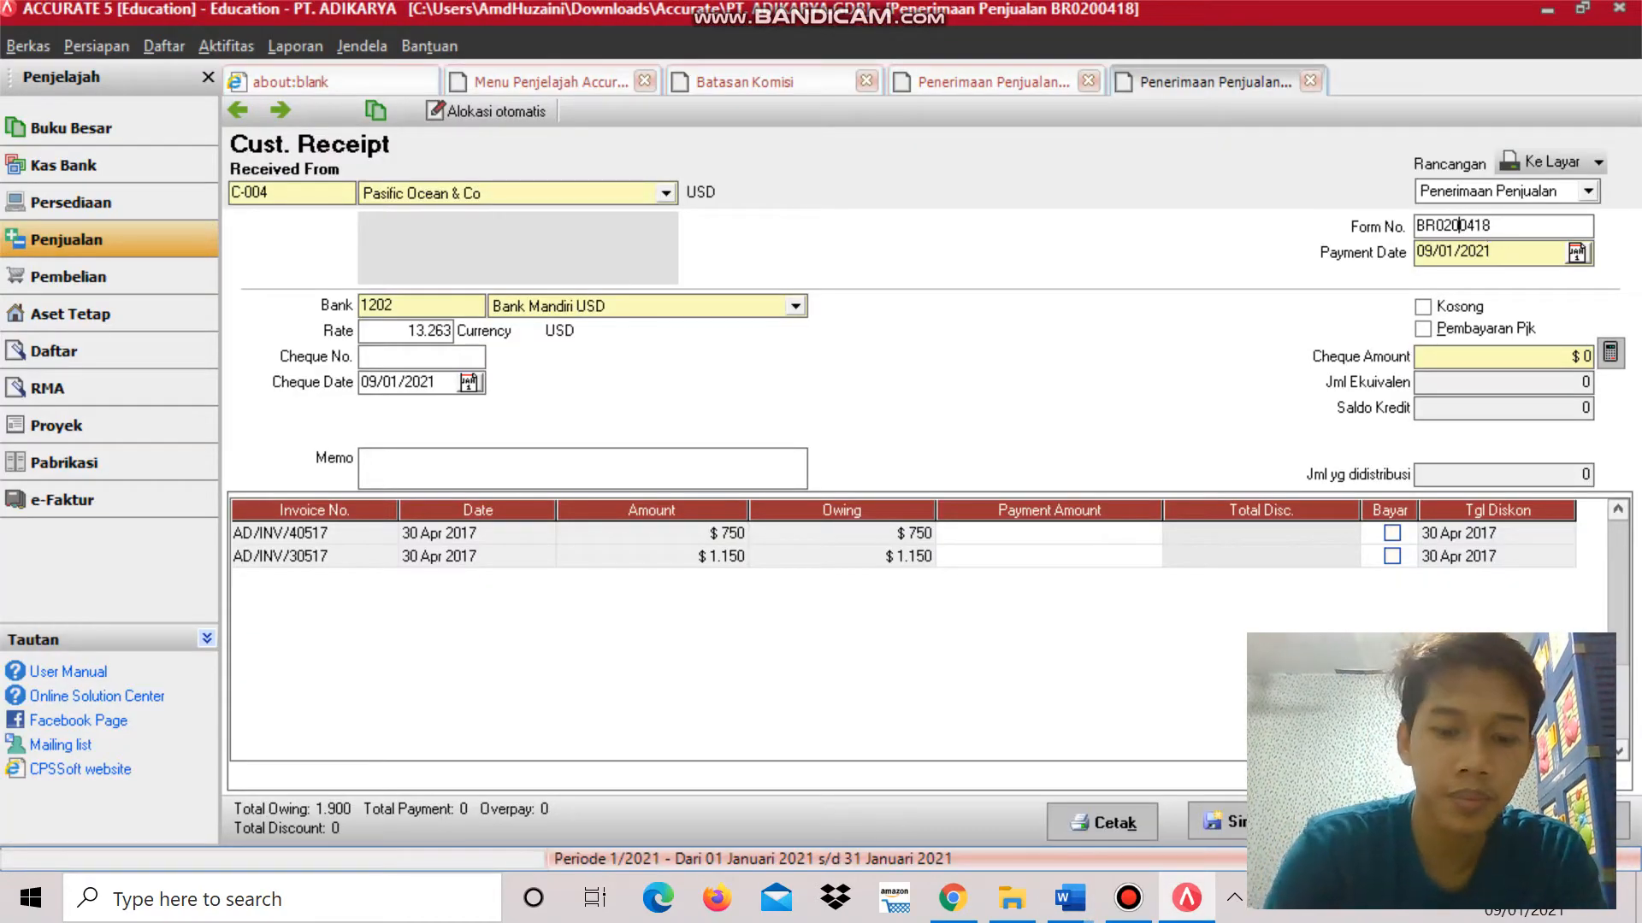
{"action": "type", "text": "6"}
Set the Payment Date to 07/05/2017, following the date on the bank receipt in Word.
{"action": "key", "text": "alt+Tab"}
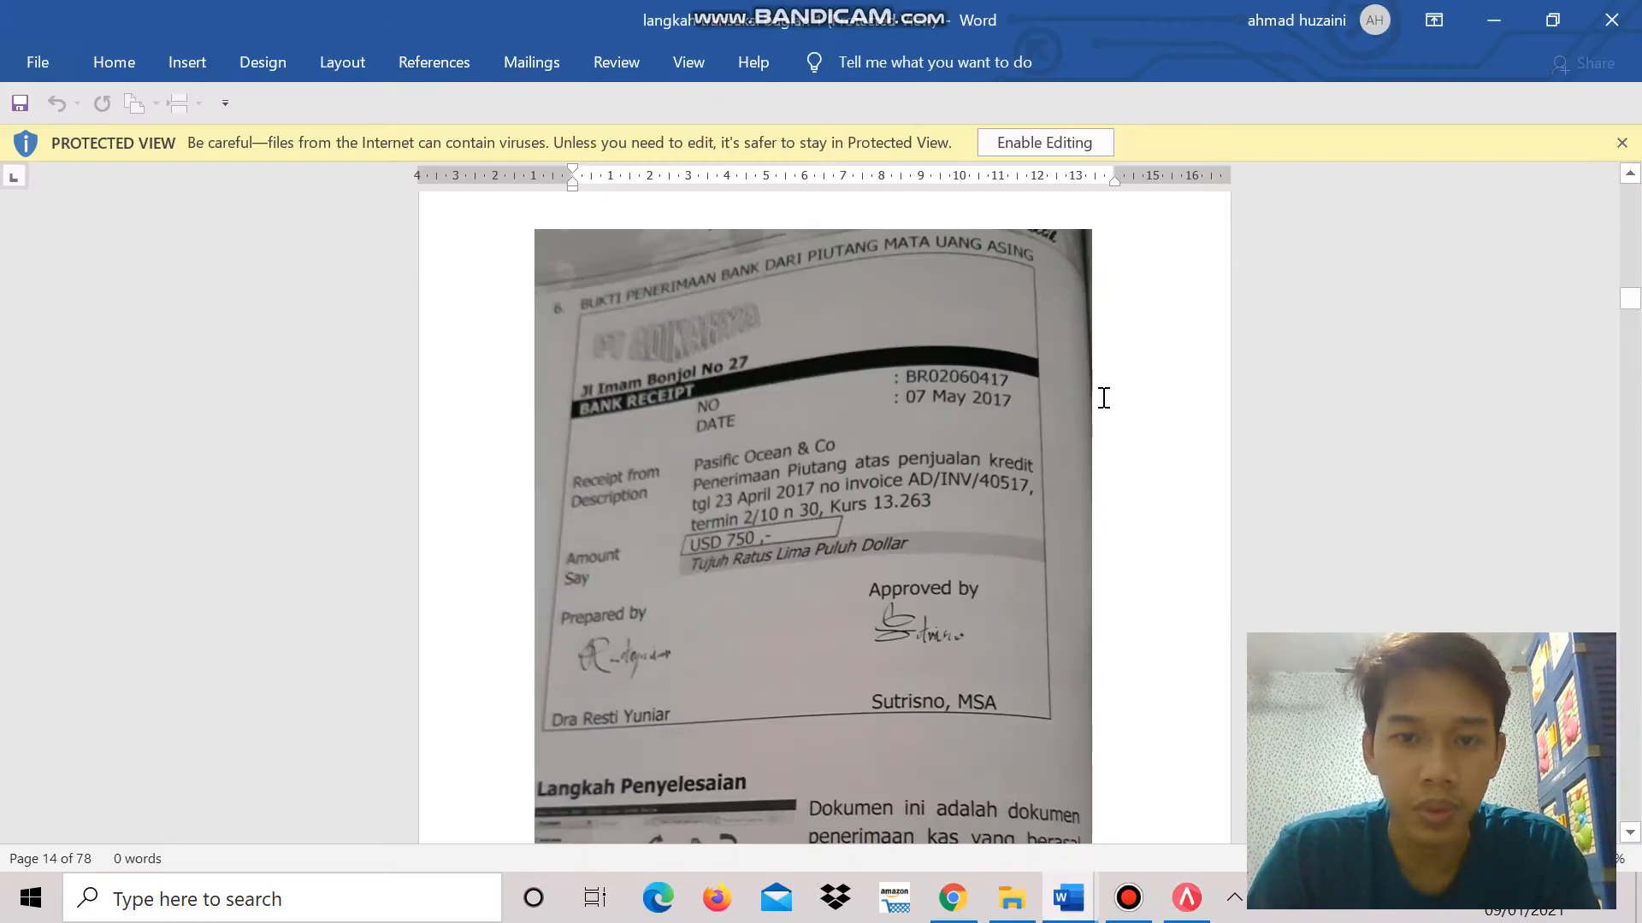
{"action": "key", "text": "alt+Tab"}
{"action": "left_click", "coordinate": [1503, 252]}
{"action": "type", "text": "07/05/2017"}
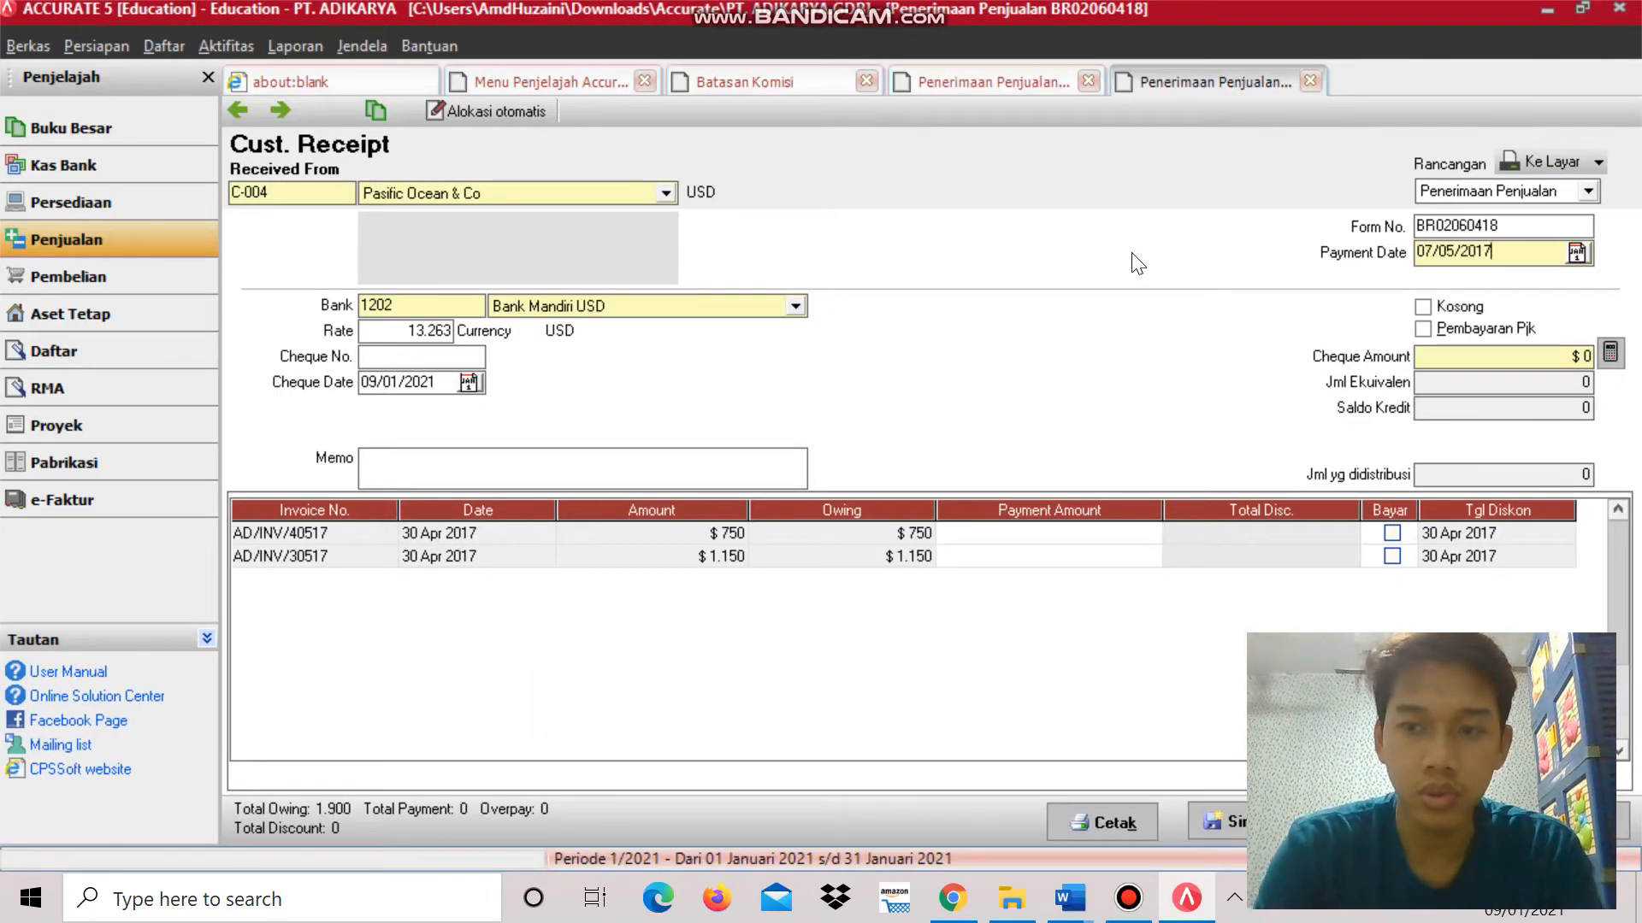
{"action": "key", "text": "Tab"}
Compare the bank receipt's invoice and amount in Word, mark invoice AD/INV/40517 as paid and calculate the Cheque Amount from it.
{"action": "key", "text": "alt+Tab"}
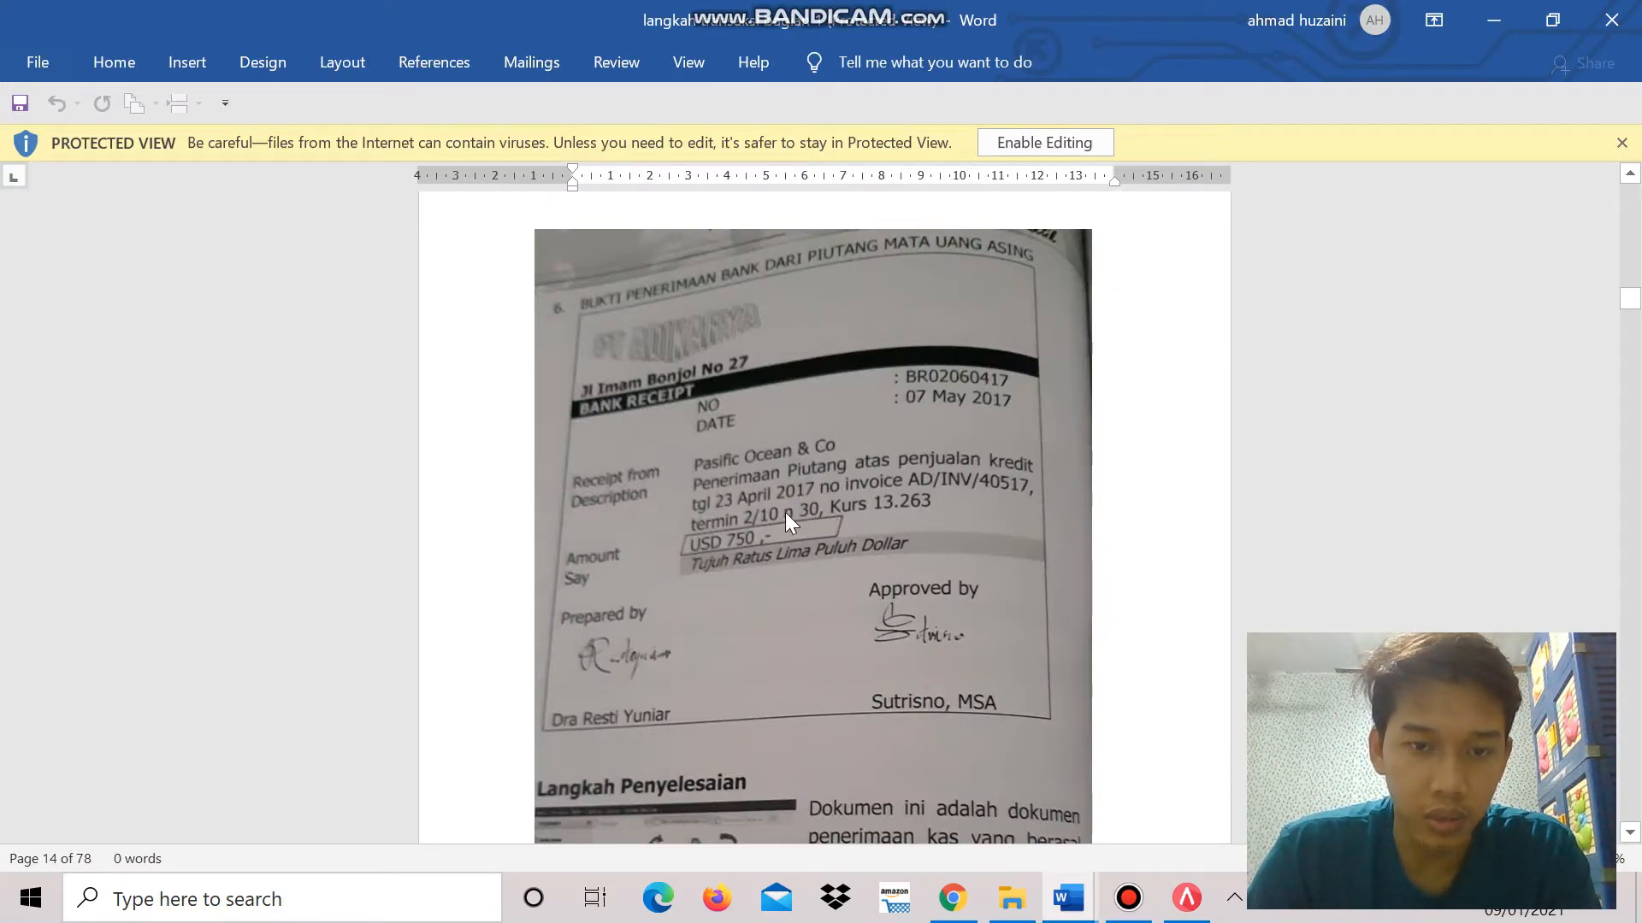
{"action": "key", "text": "alt+Tab"}
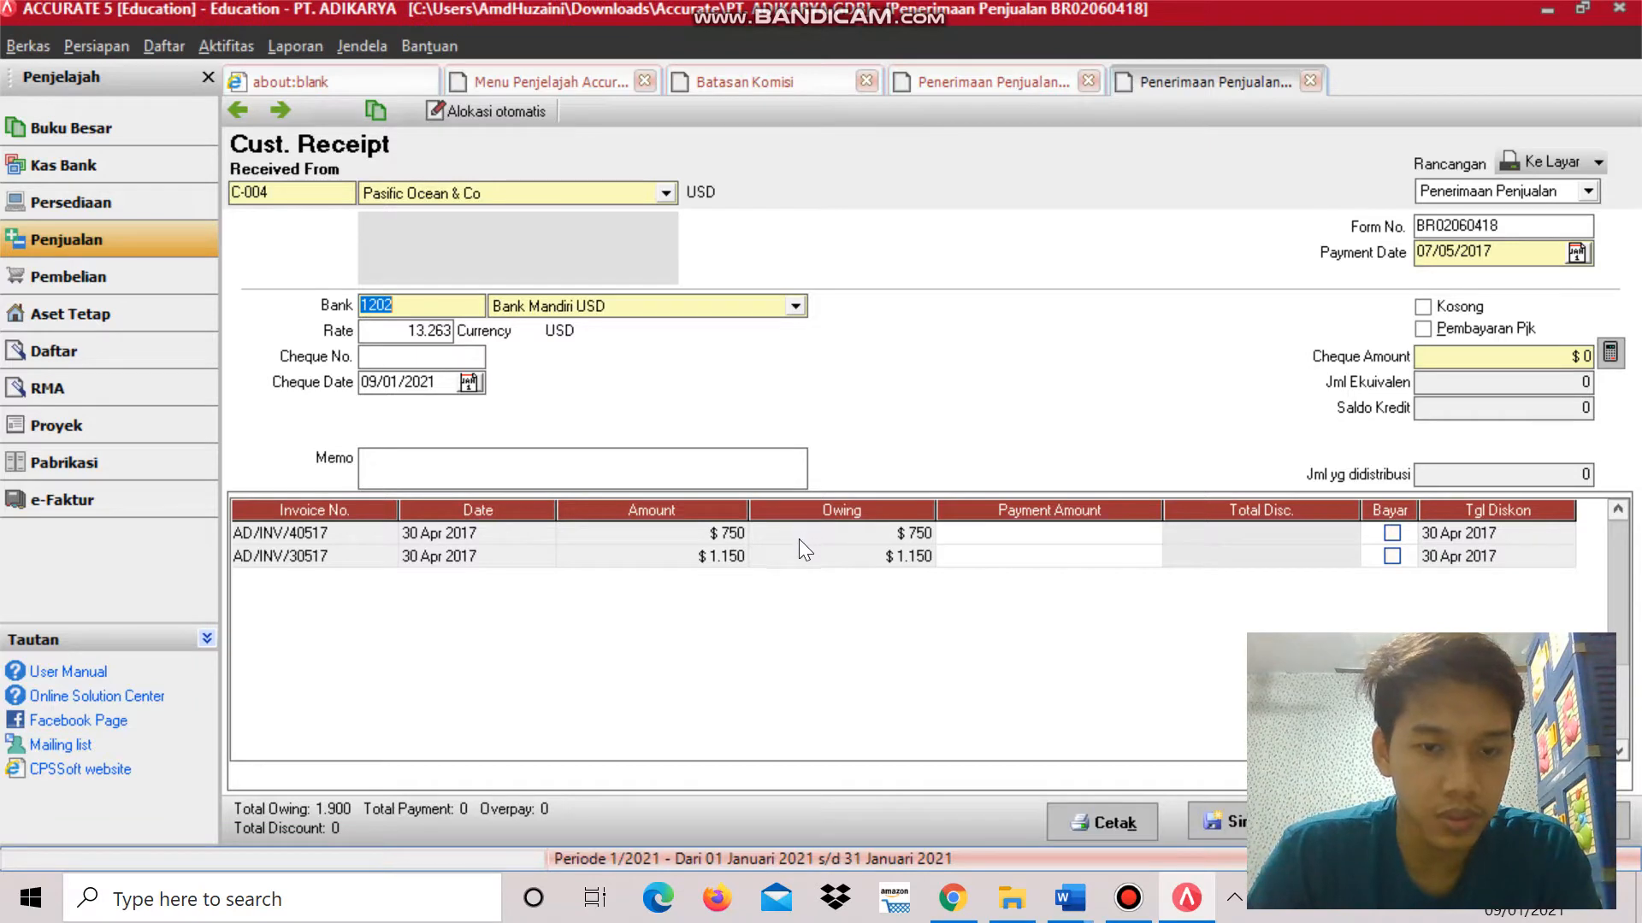
{"action": "key", "text": "alt+Tab"}
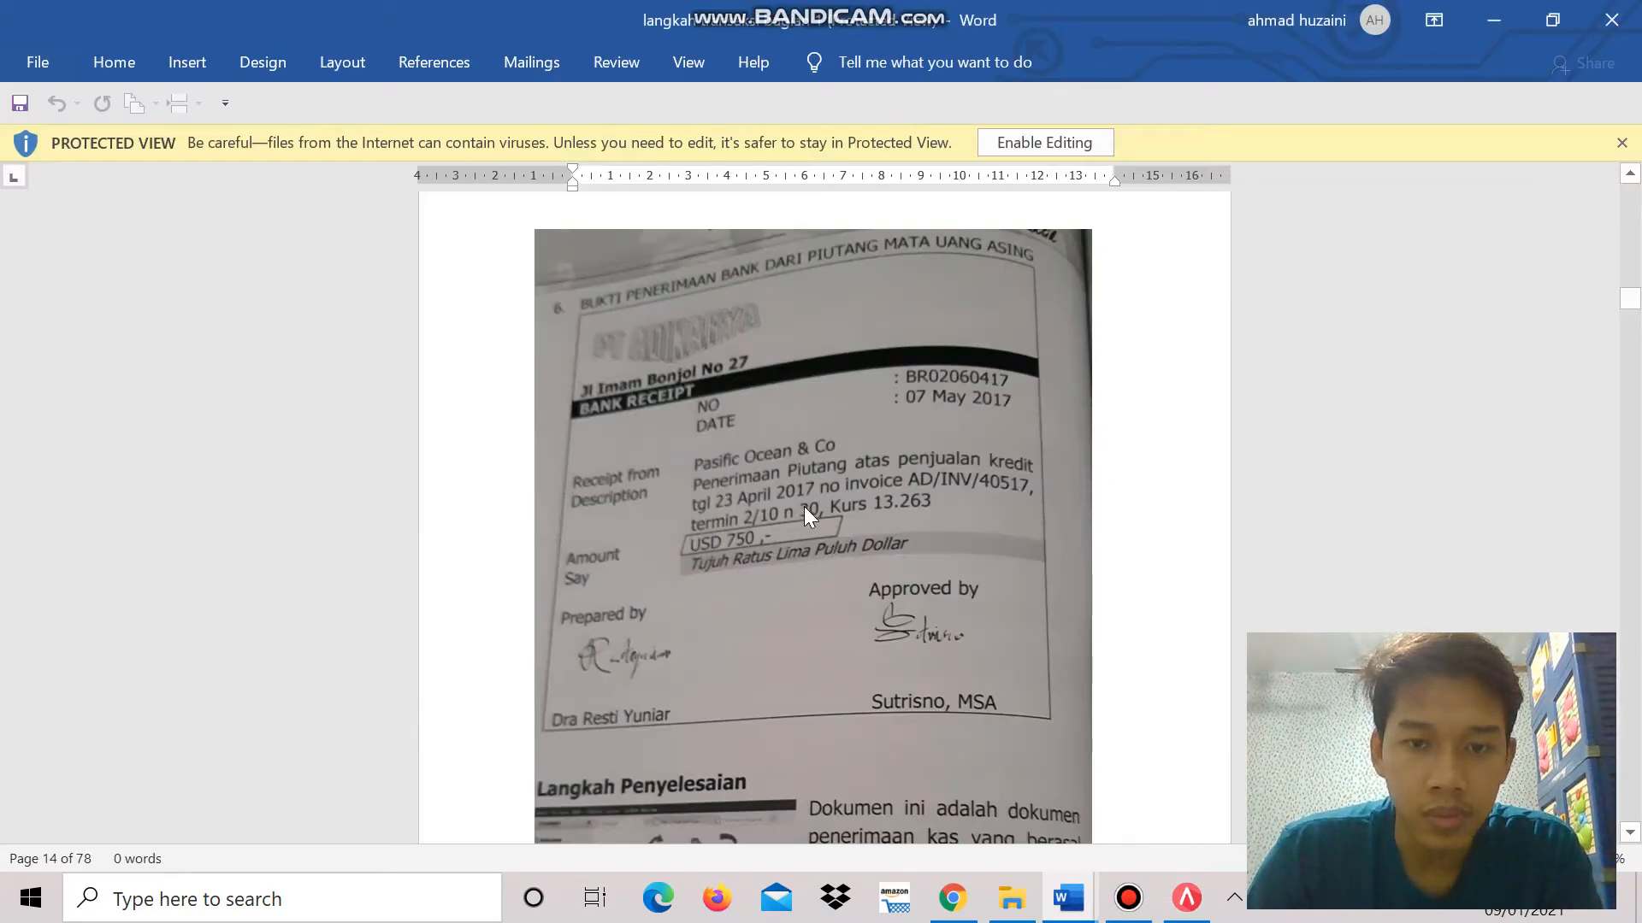
{"action": "key", "text": "alt+Tab"}
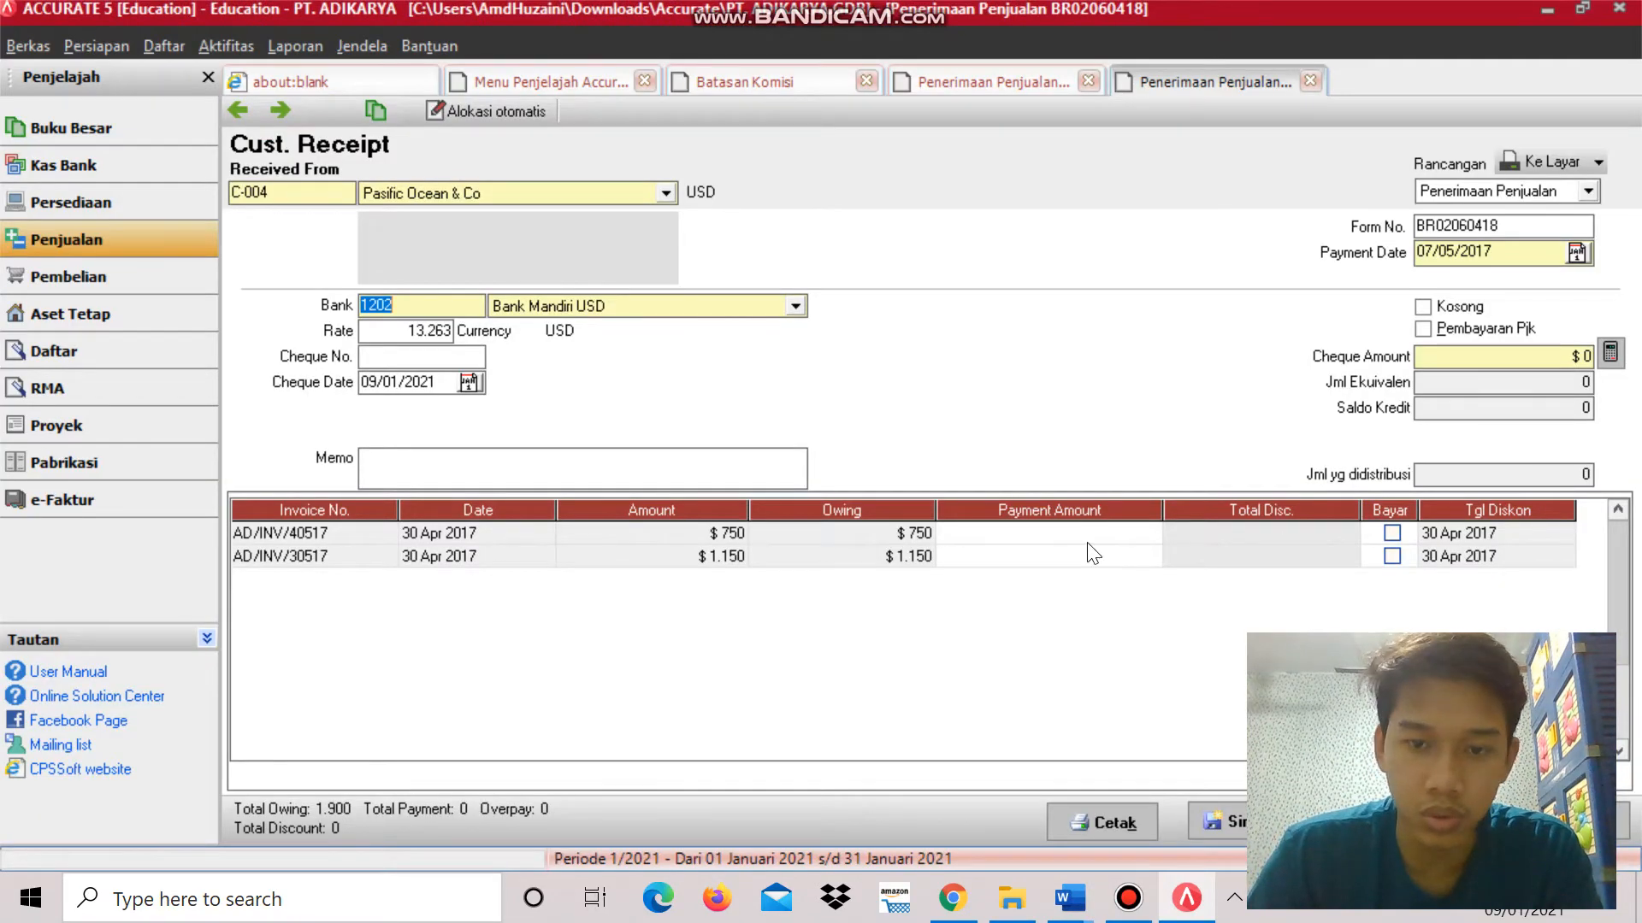
{"action": "key", "text": "alt+Tab"}
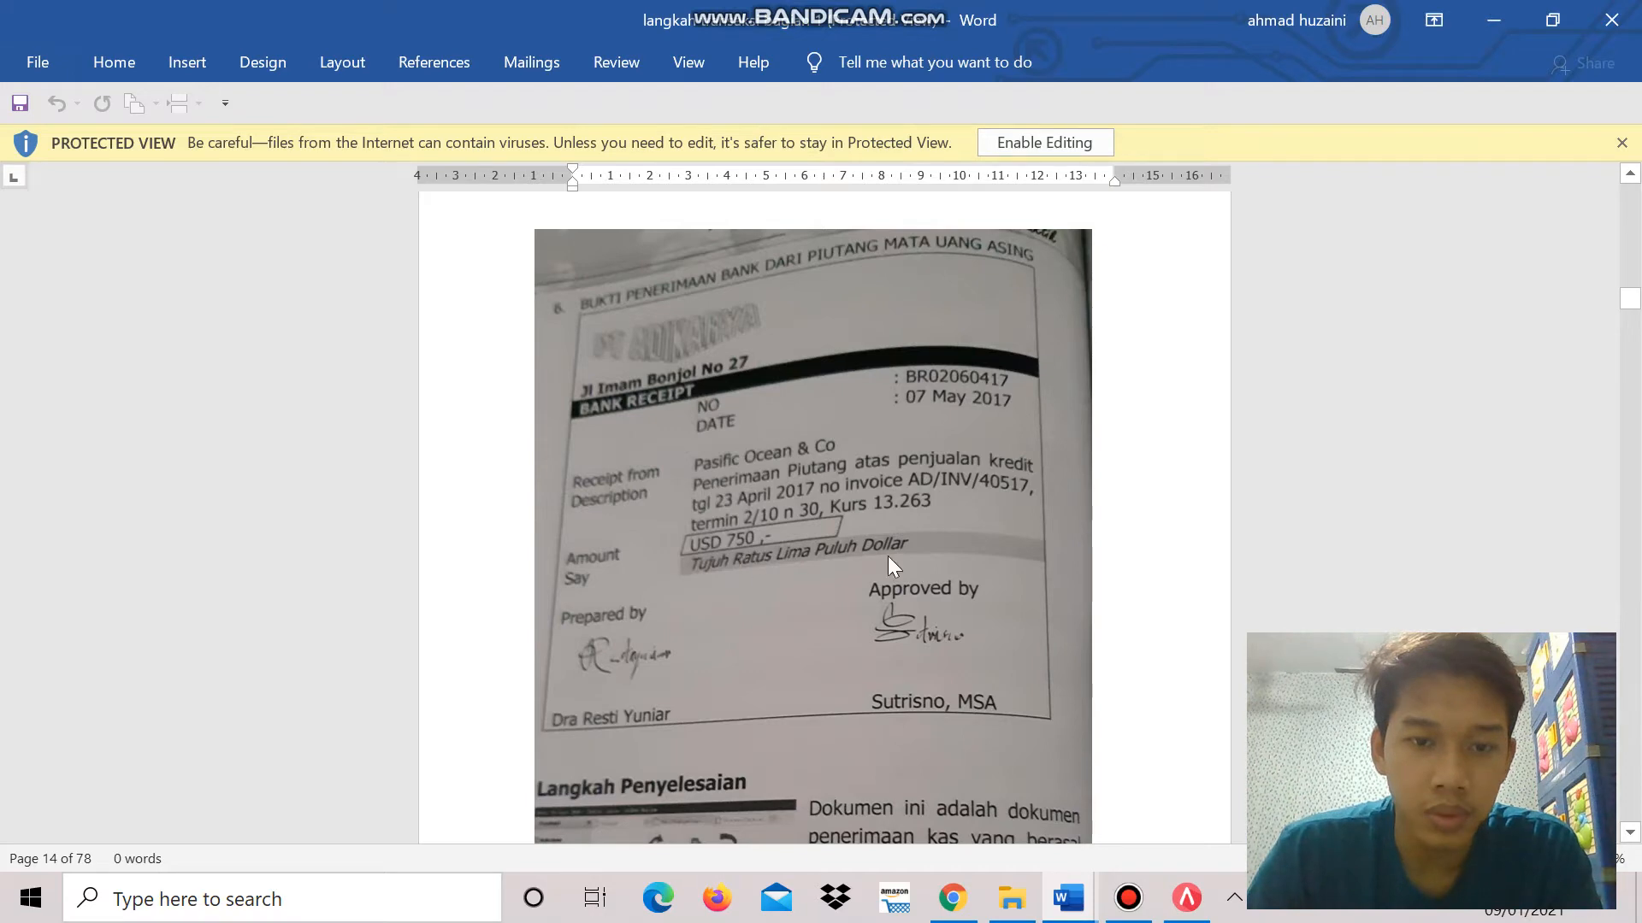
{"action": "key", "text": "alt+Tab"}
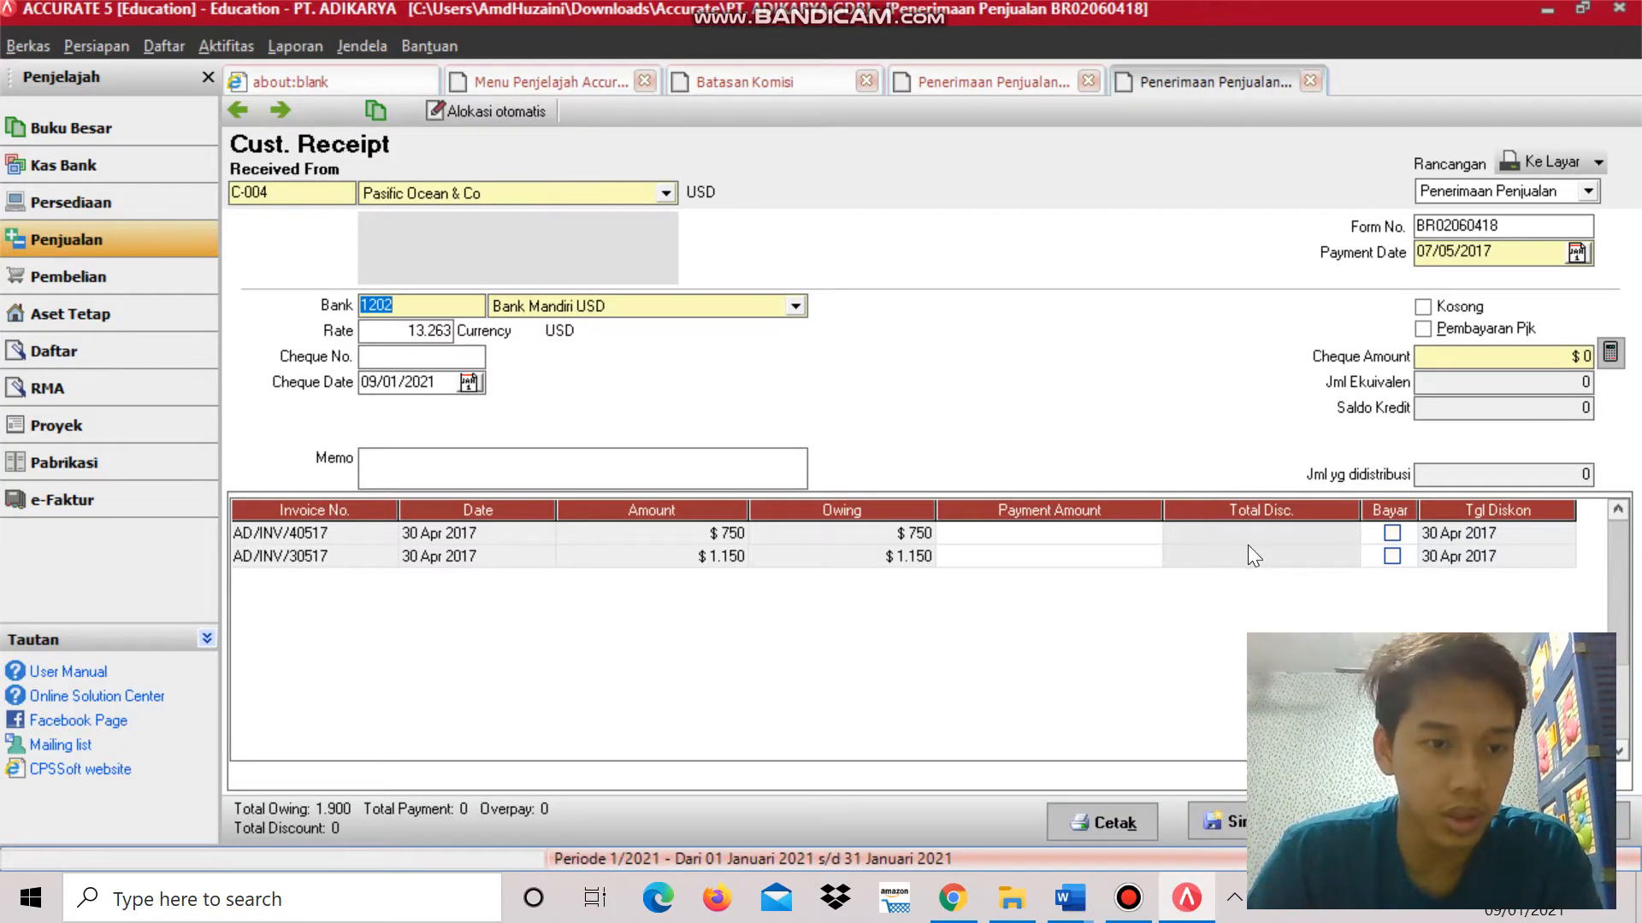
{"action": "left_click", "coordinate": [1391, 533]}
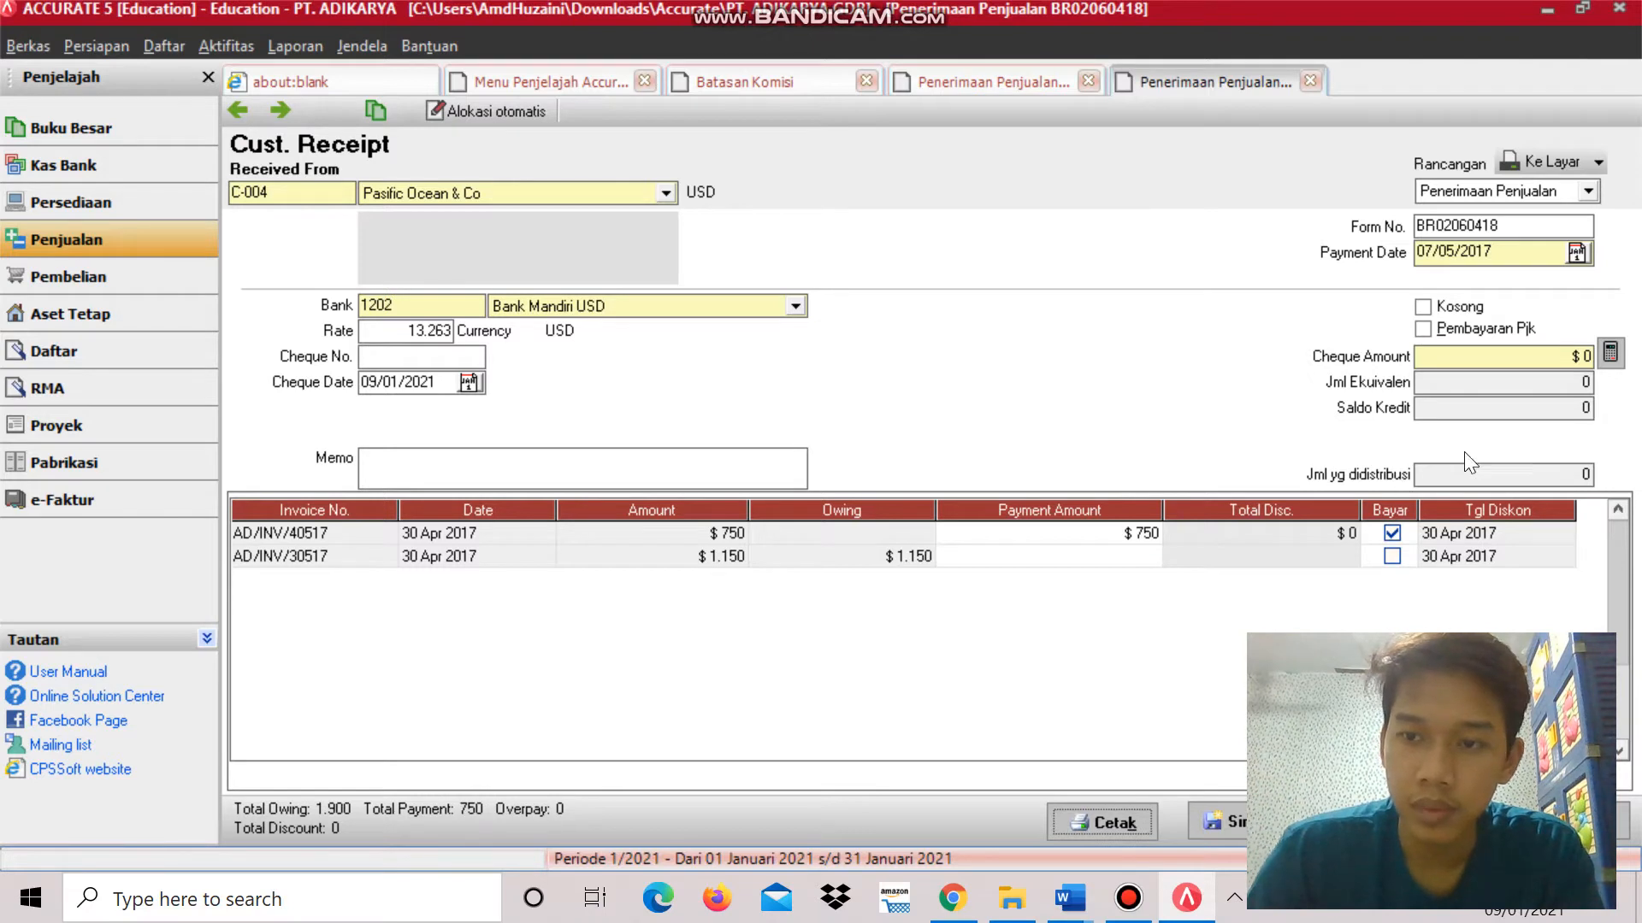
{"action": "left_click", "coordinate": [1611, 353]}
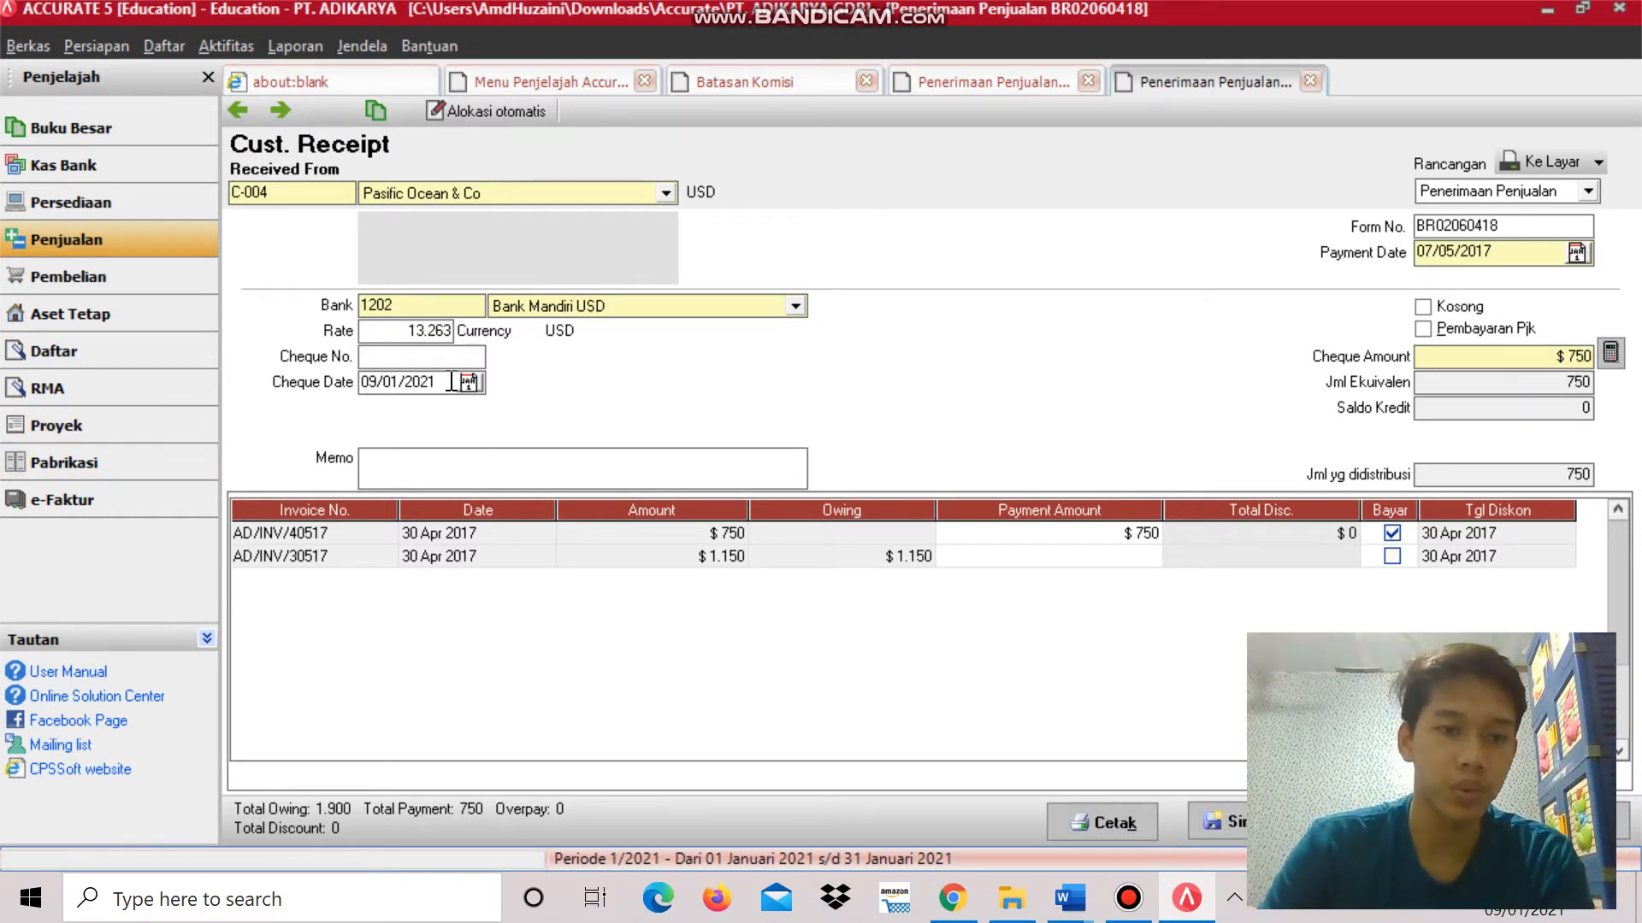
Review the Langkah Penyelesaian instructions for the foreign-currency receipt in the Word document, then return to ACCURATE.
{"action": "key", "text": "alt+Tab"}
{"action": "scroll", "coordinate": [813, 525], "scroll_direction": "down", "scroll_amount": 5}
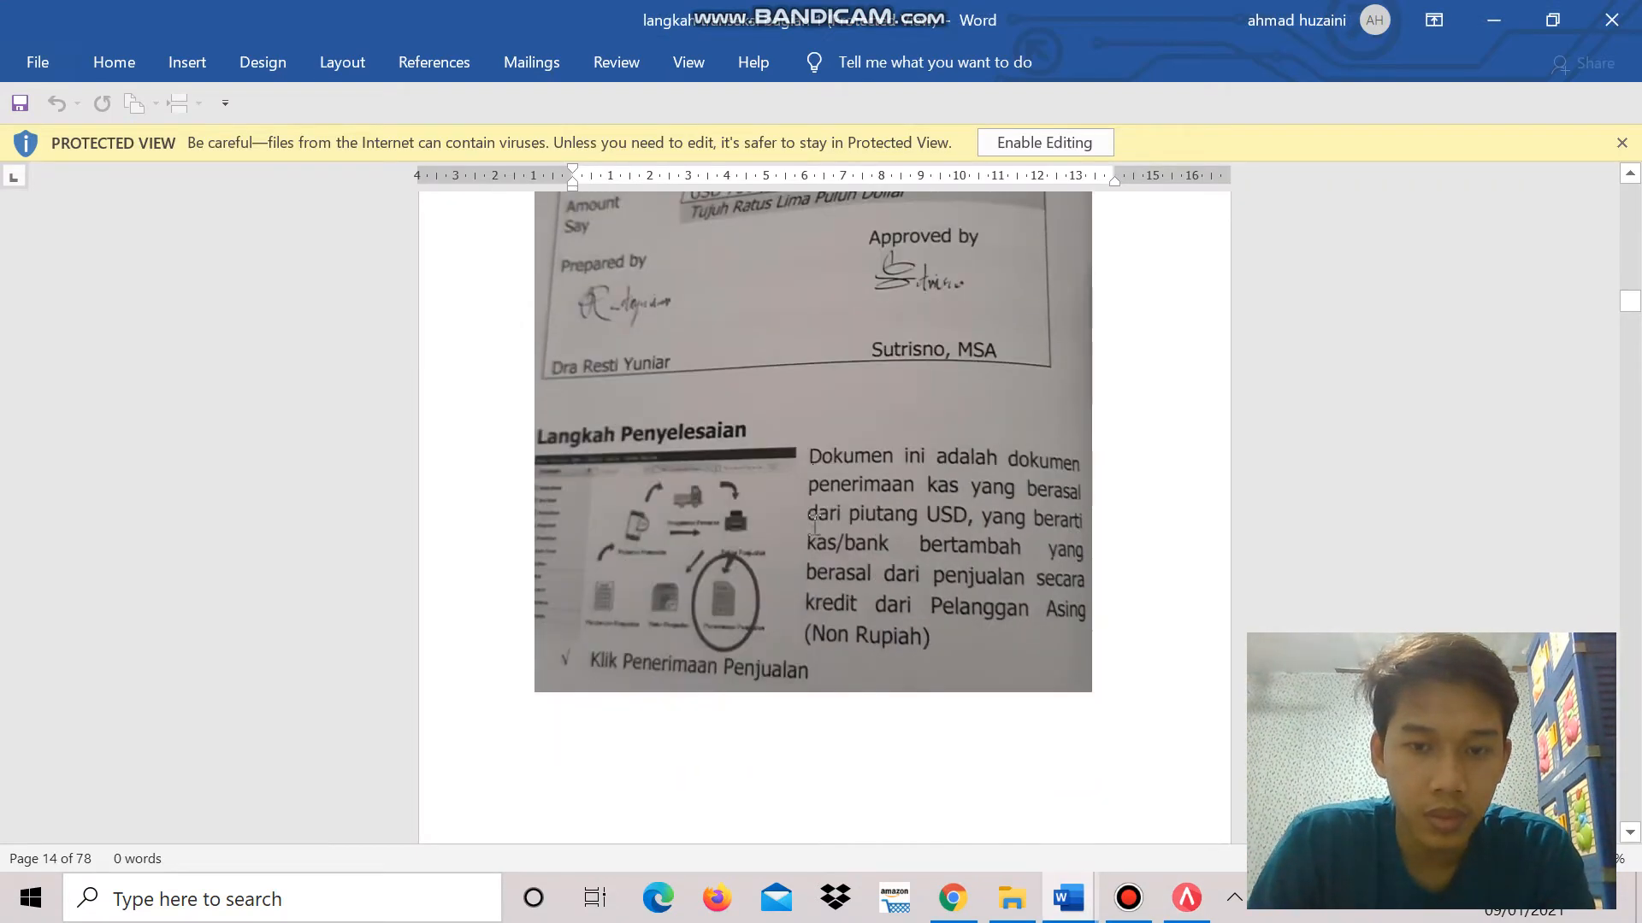
{"action": "scroll", "coordinate": [812, 525], "scroll_direction": "down", "scroll_amount": 2}
{"action": "scroll", "coordinate": [812, 525], "scroll_direction": "up", "scroll_amount": 1}
{"action": "scroll", "coordinate": [812, 525], "scroll_direction": "down", "scroll_amount": 3}
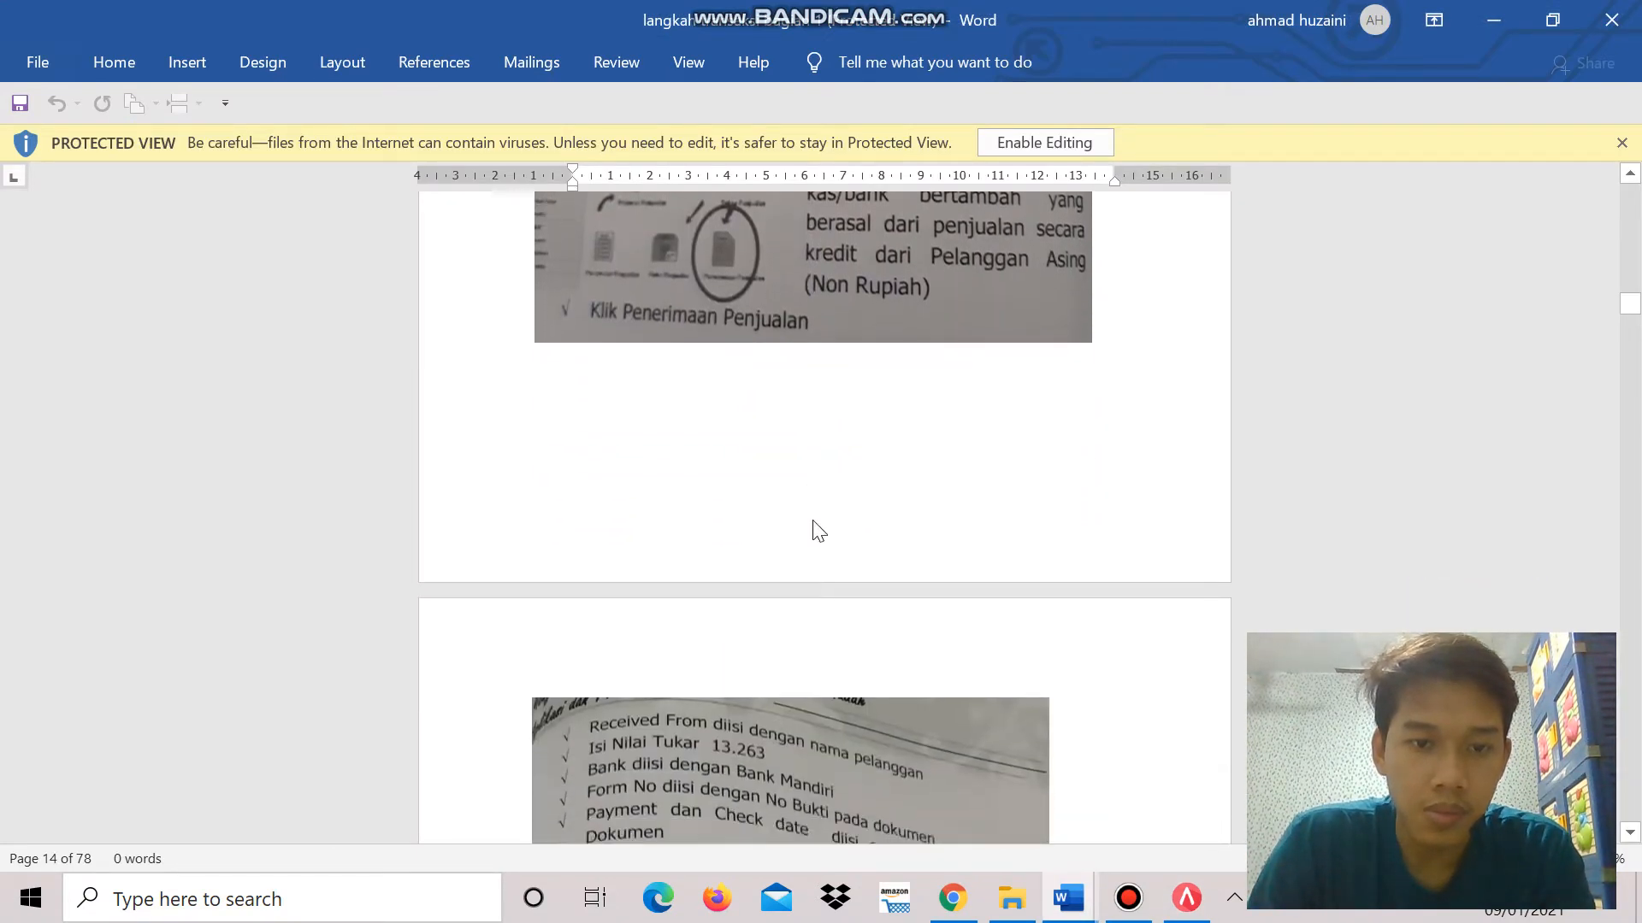
{"action": "scroll", "coordinate": [812, 525], "scroll_direction": "down", "scroll_amount": 4}
{"action": "scroll", "coordinate": [812, 525], "scroll_direction": "up", "scroll_amount": 3}
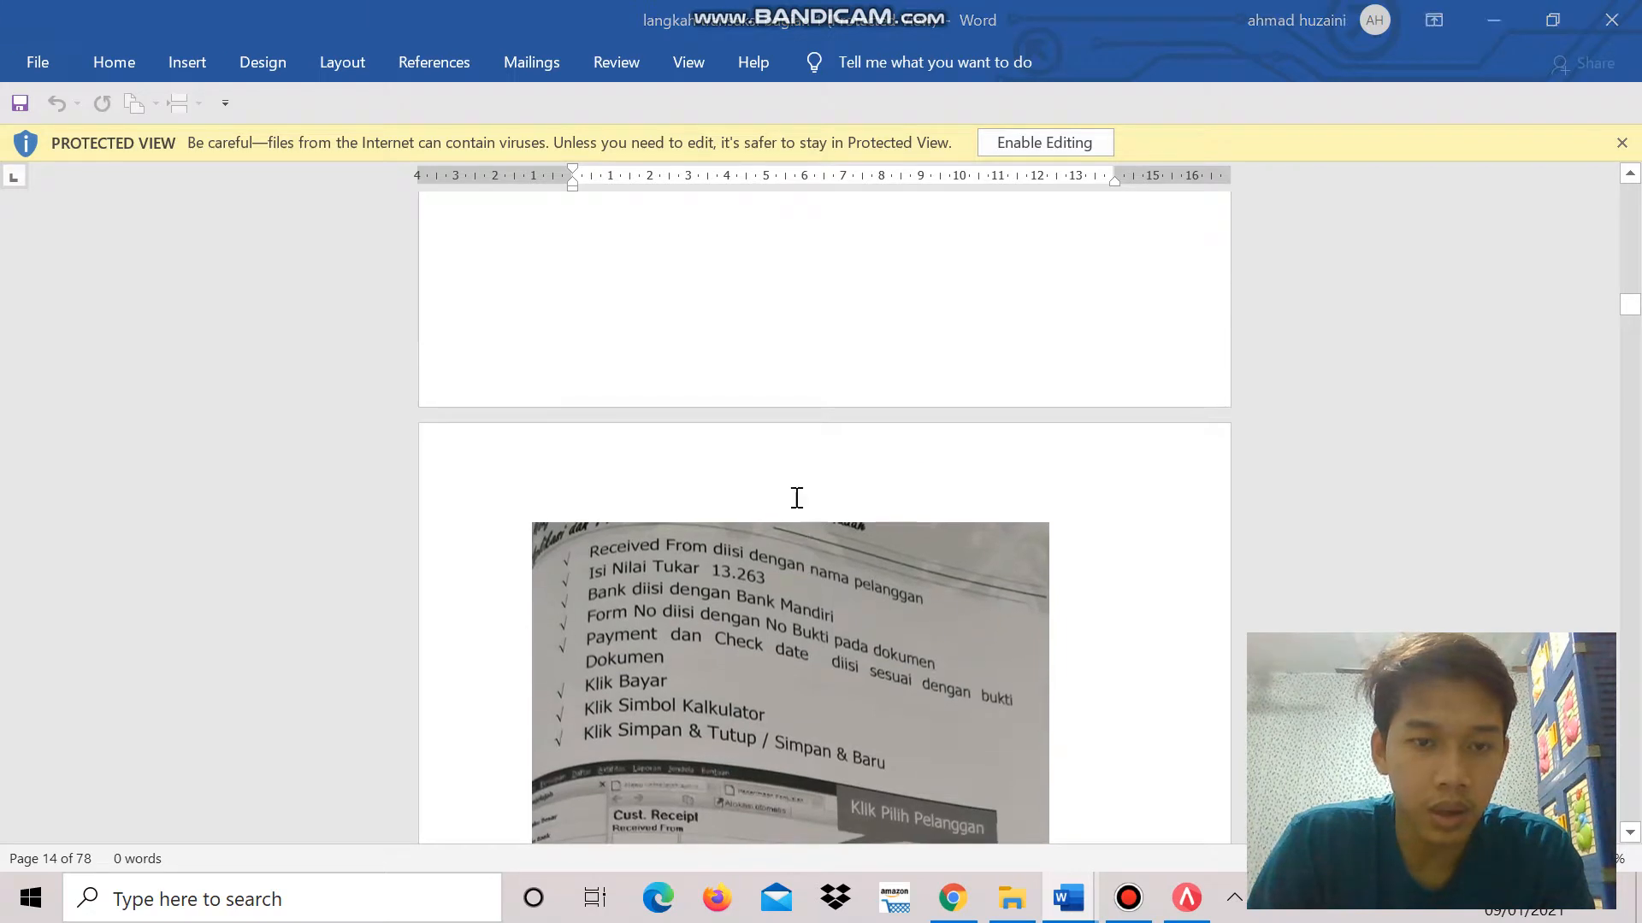
{"action": "key", "text": "alt+Tab"}
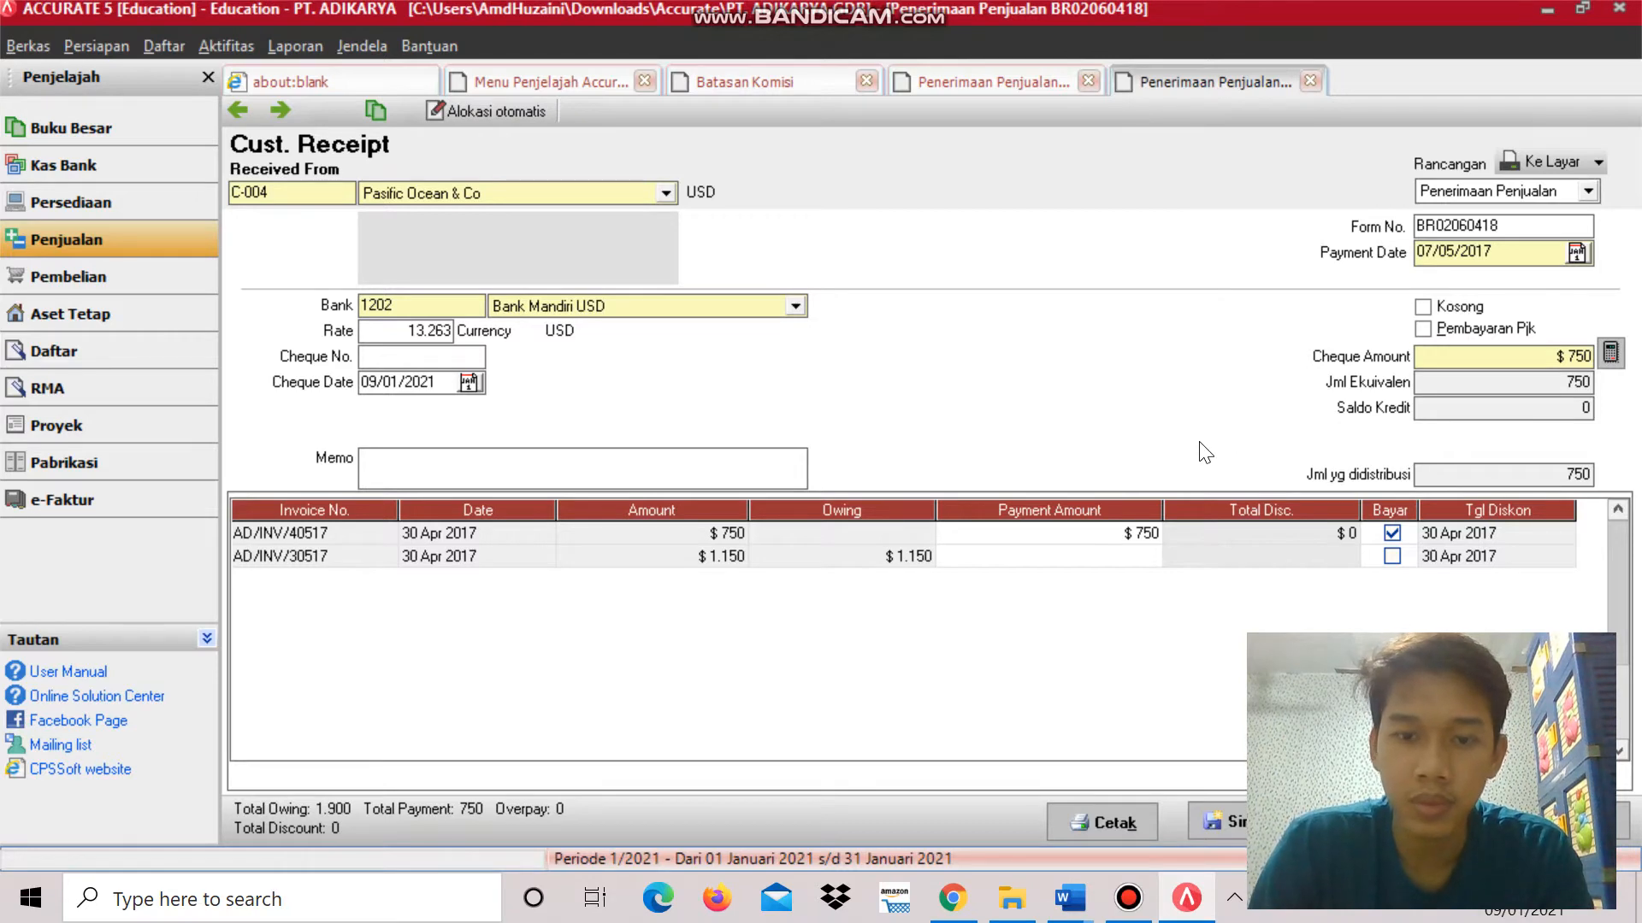
Check the example Cust. Receipt form in the Word document and save the Pasific Ocean & Co receipt in ACCURATE.
{"action": "key", "text": "alt+Tab"}
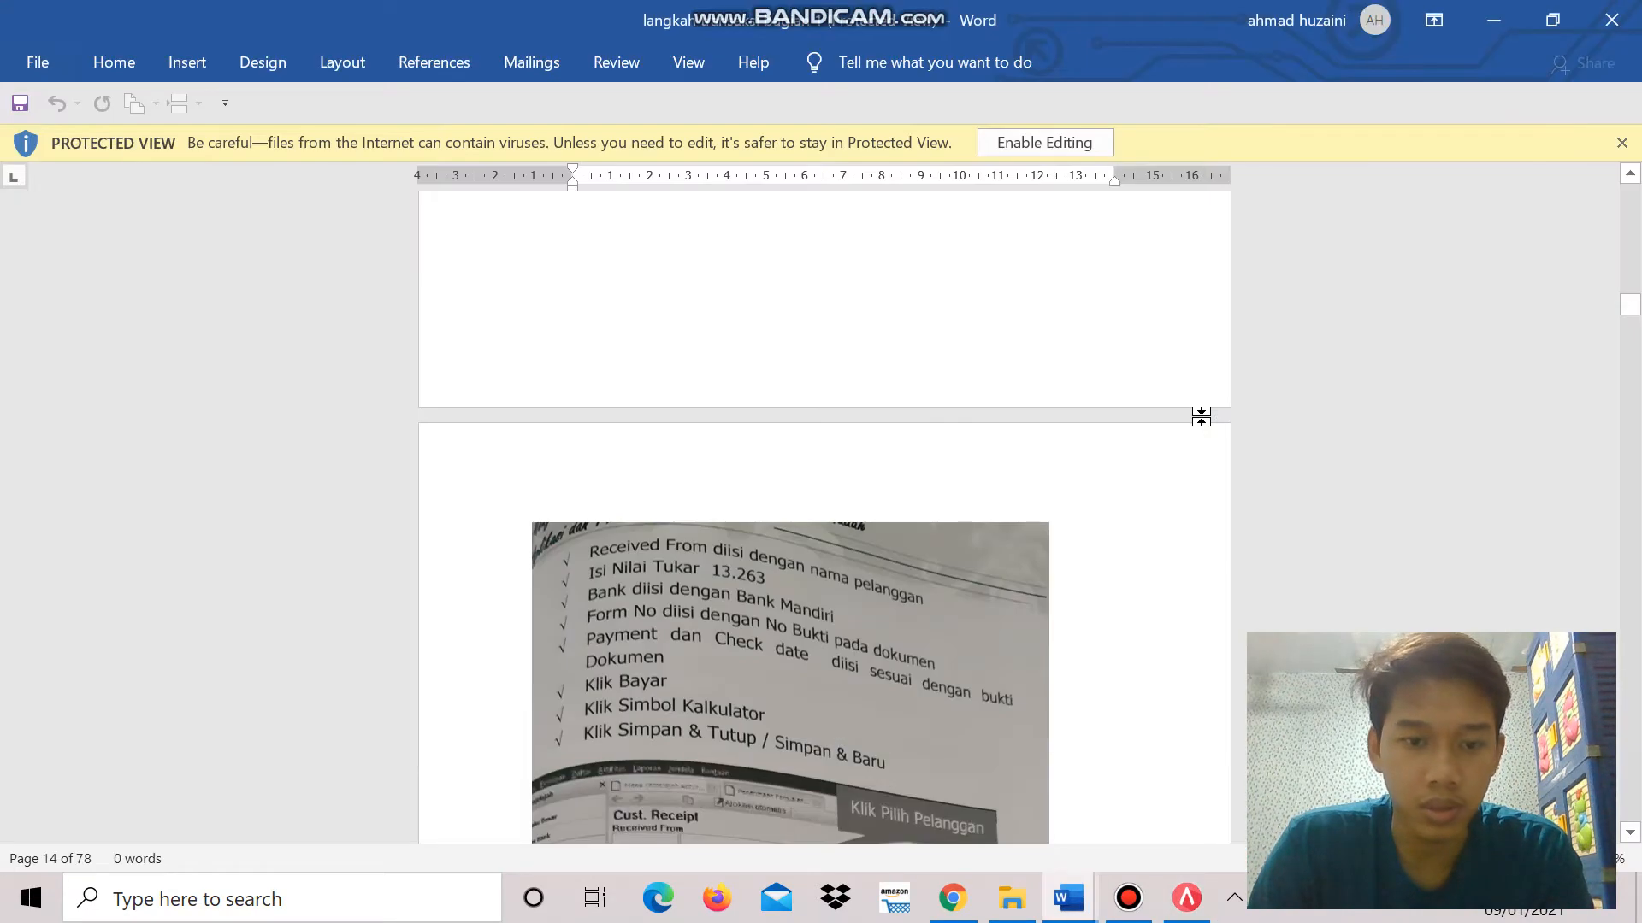
{"action": "scroll", "coordinate": [1209, 440], "scroll_direction": "up", "scroll_amount": 2}
{"action": "scroll", "coordinate": [1209, 440], "scroll_direction": "down", "scroll_amount": 5}
{"action": "scroll", "coordinate": [1209, 436], "scroll_direction": "down", "scroll_amount": 10}
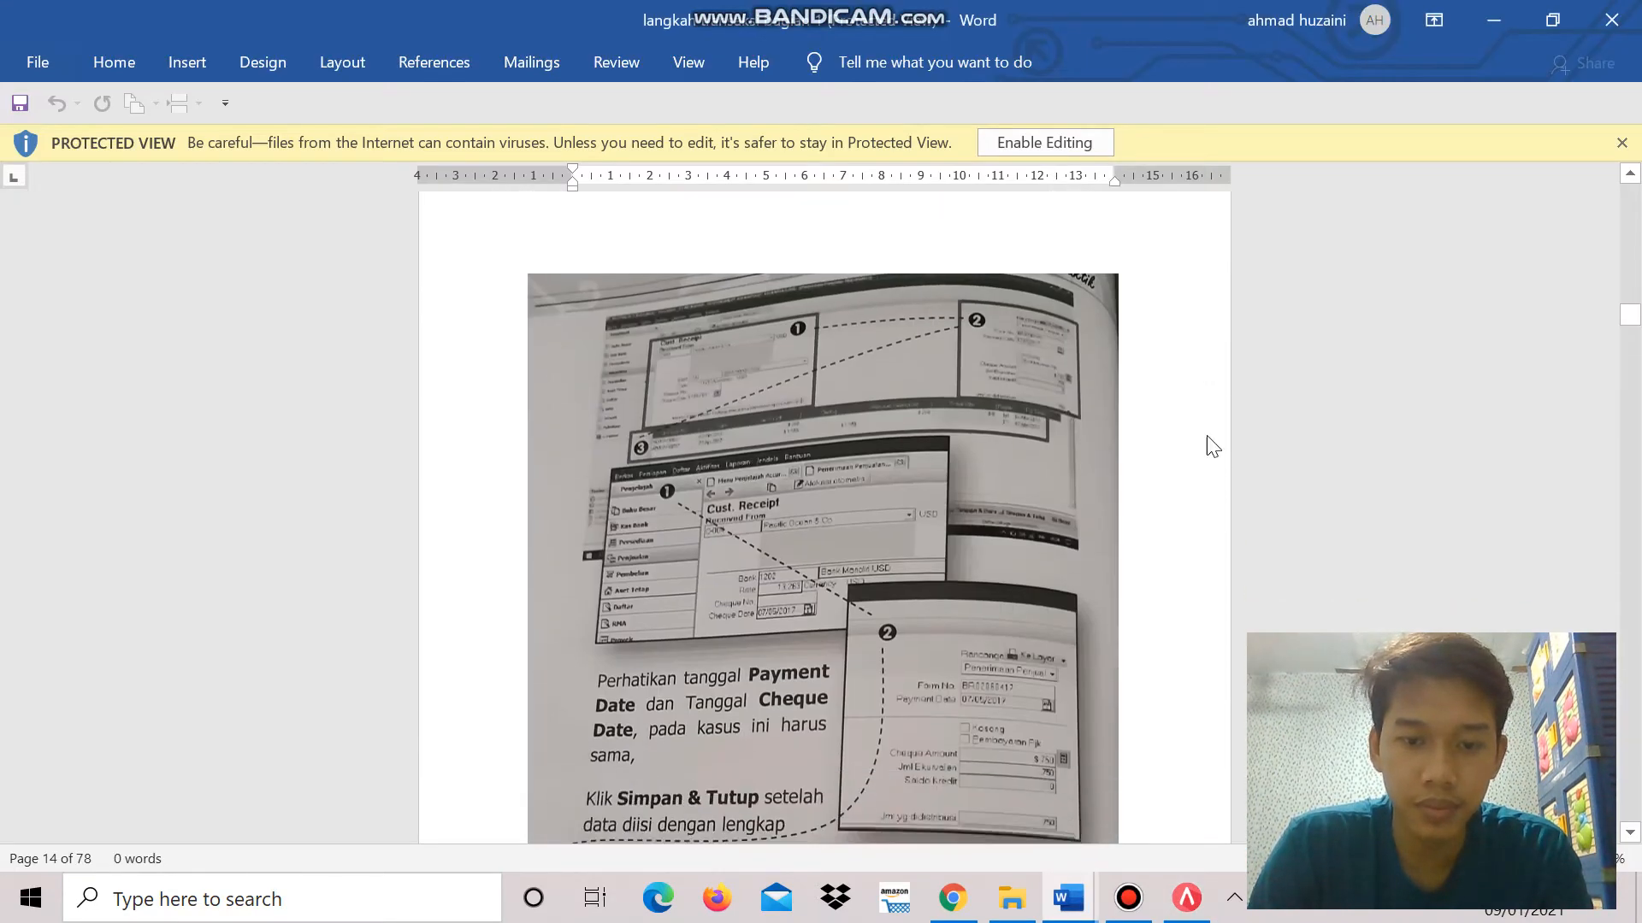
{"action": "key", "text": "alt+Tab"}
{"action": "left_click", "coordinate": [1216, 821]}
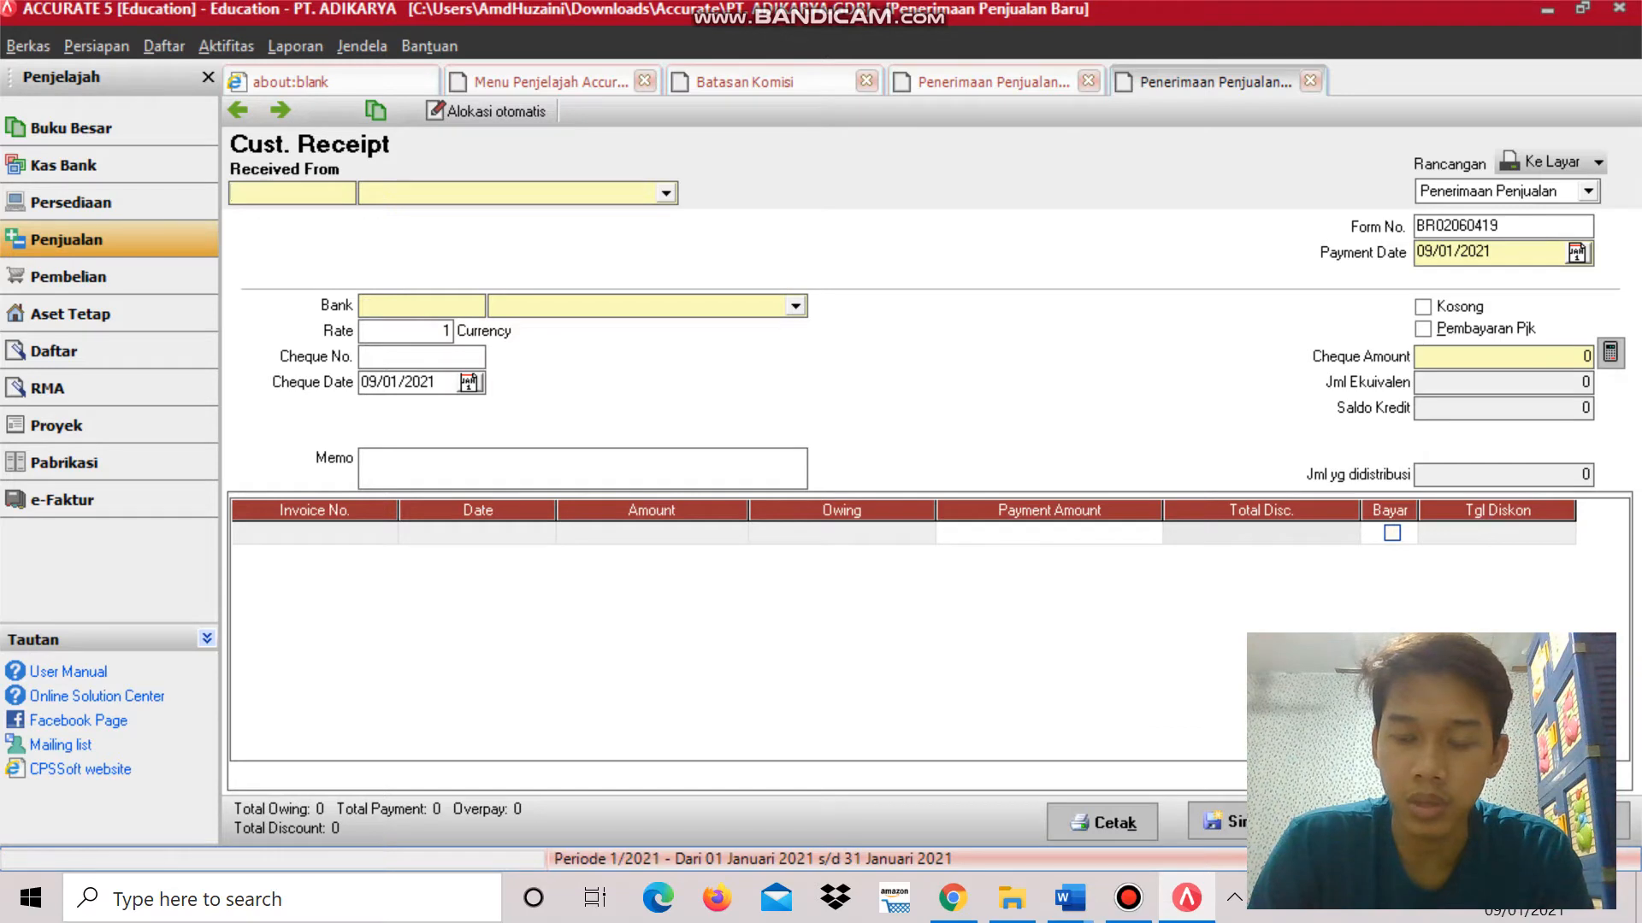
Look through the following transactions in the Word document, up to the bank payment for refilling petty cash (Pengisian Kembali Kas Kecil).
{"action": "key", "text": "alt+Tab"}
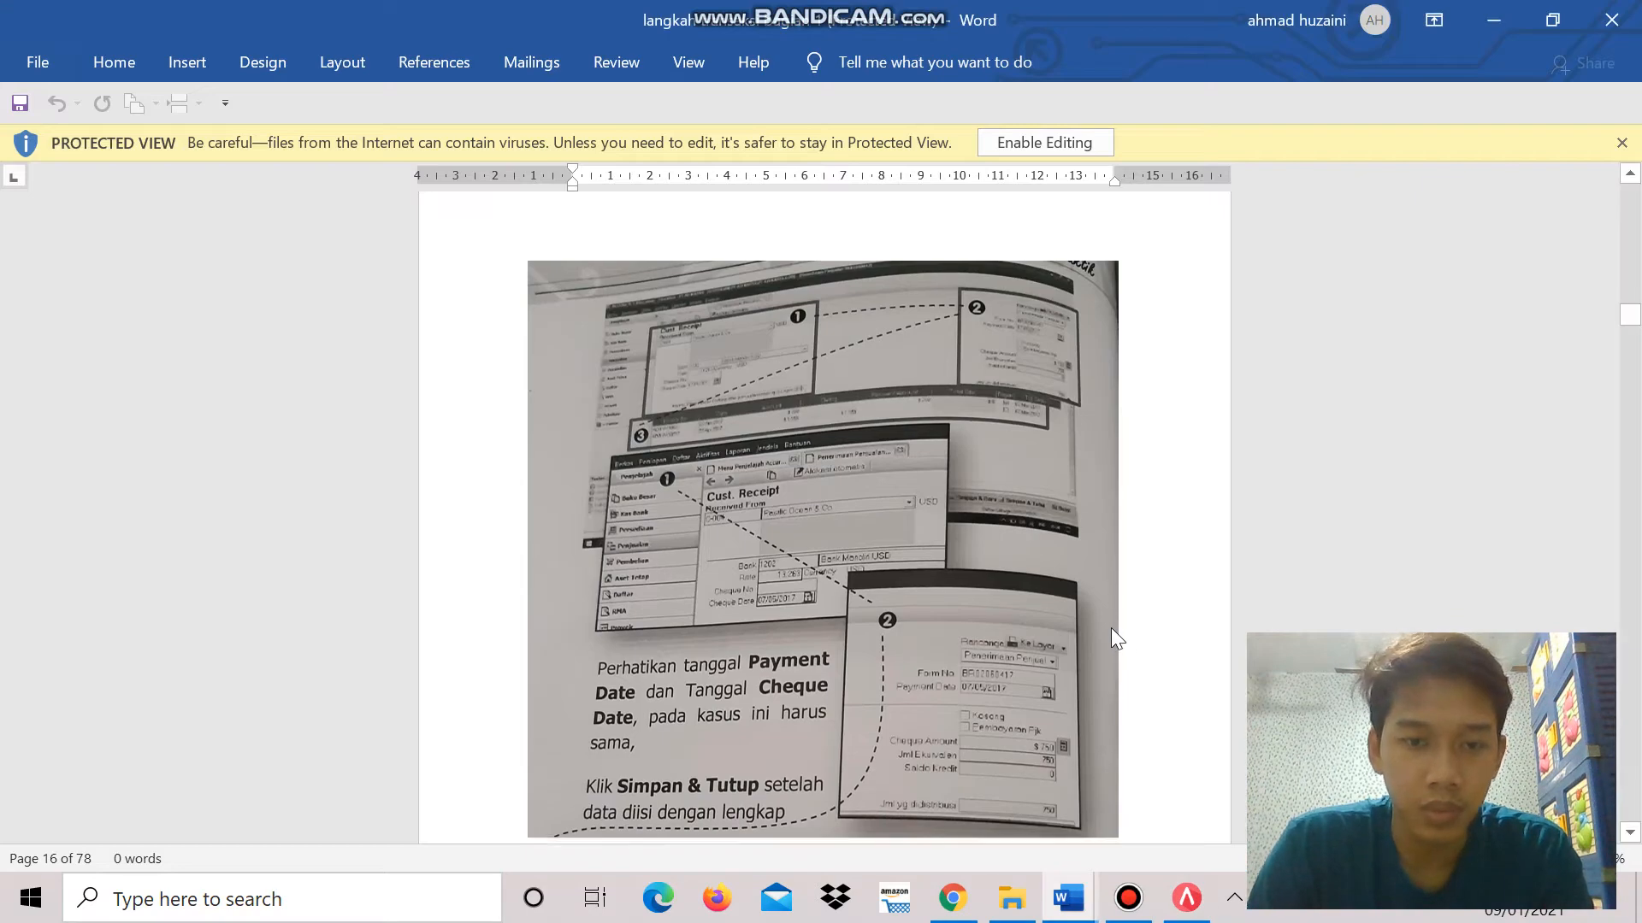
{"action": "scroll", "coordinate": [1110, 628], "scroll_direction": "down", "scroll_amount": 10}
{"action": "scroll", "coordinate": [1110, 613], "scroll_direction": "down", "scroll_amount": 15}
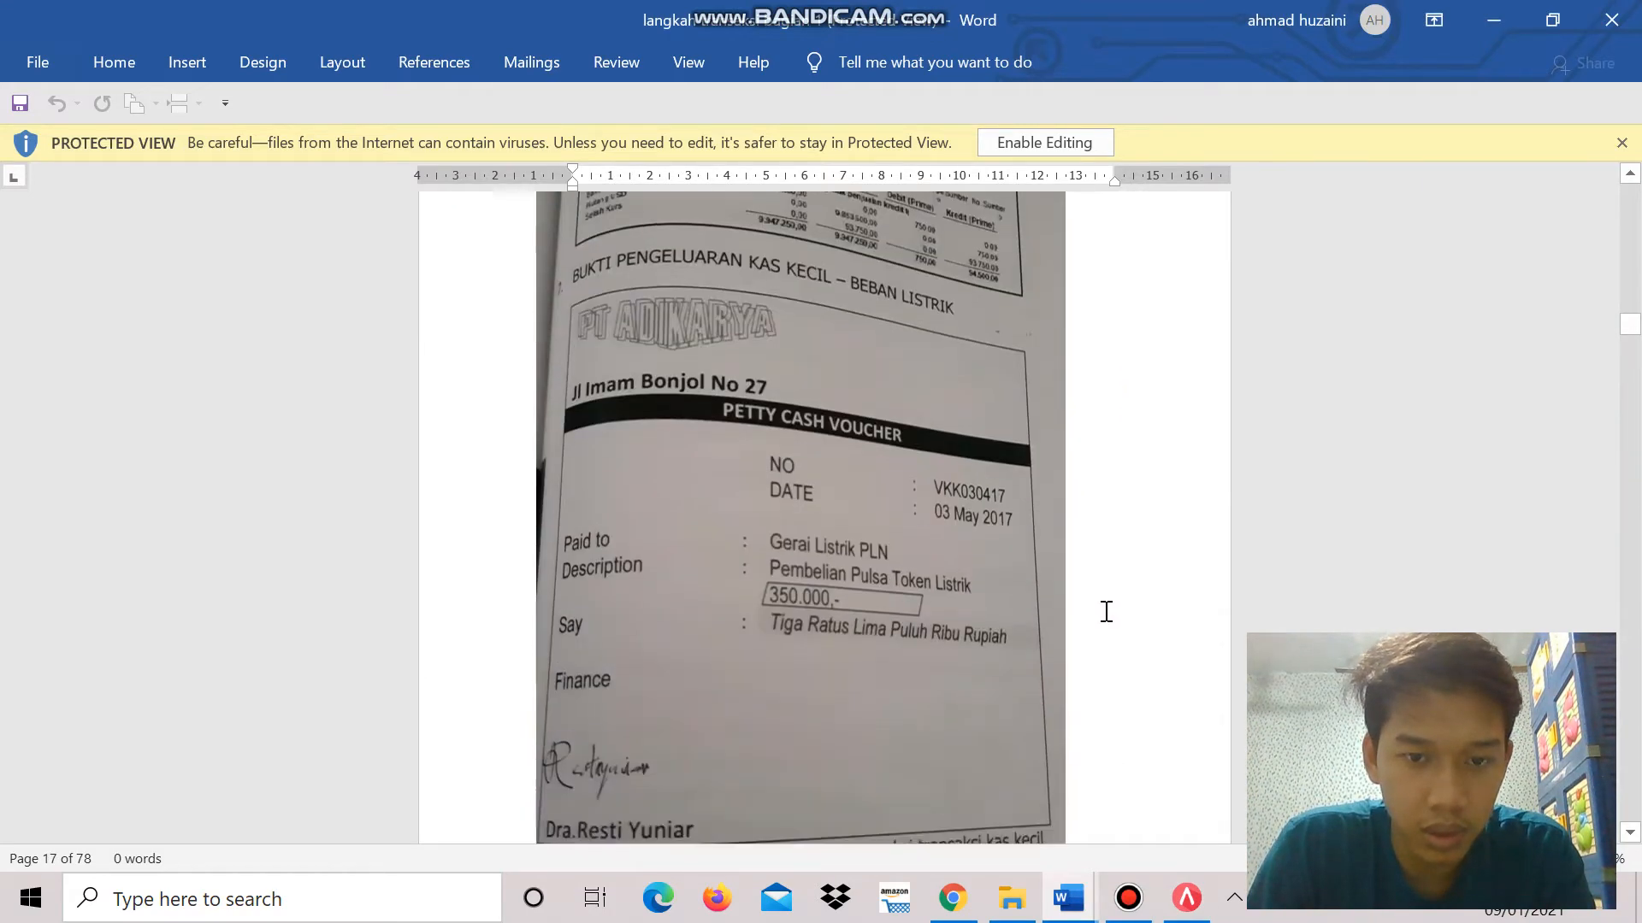
{"action": "scroll", "coordinate": [1105, 607], "scroll_direction": "down", "scroll_amount": 15}
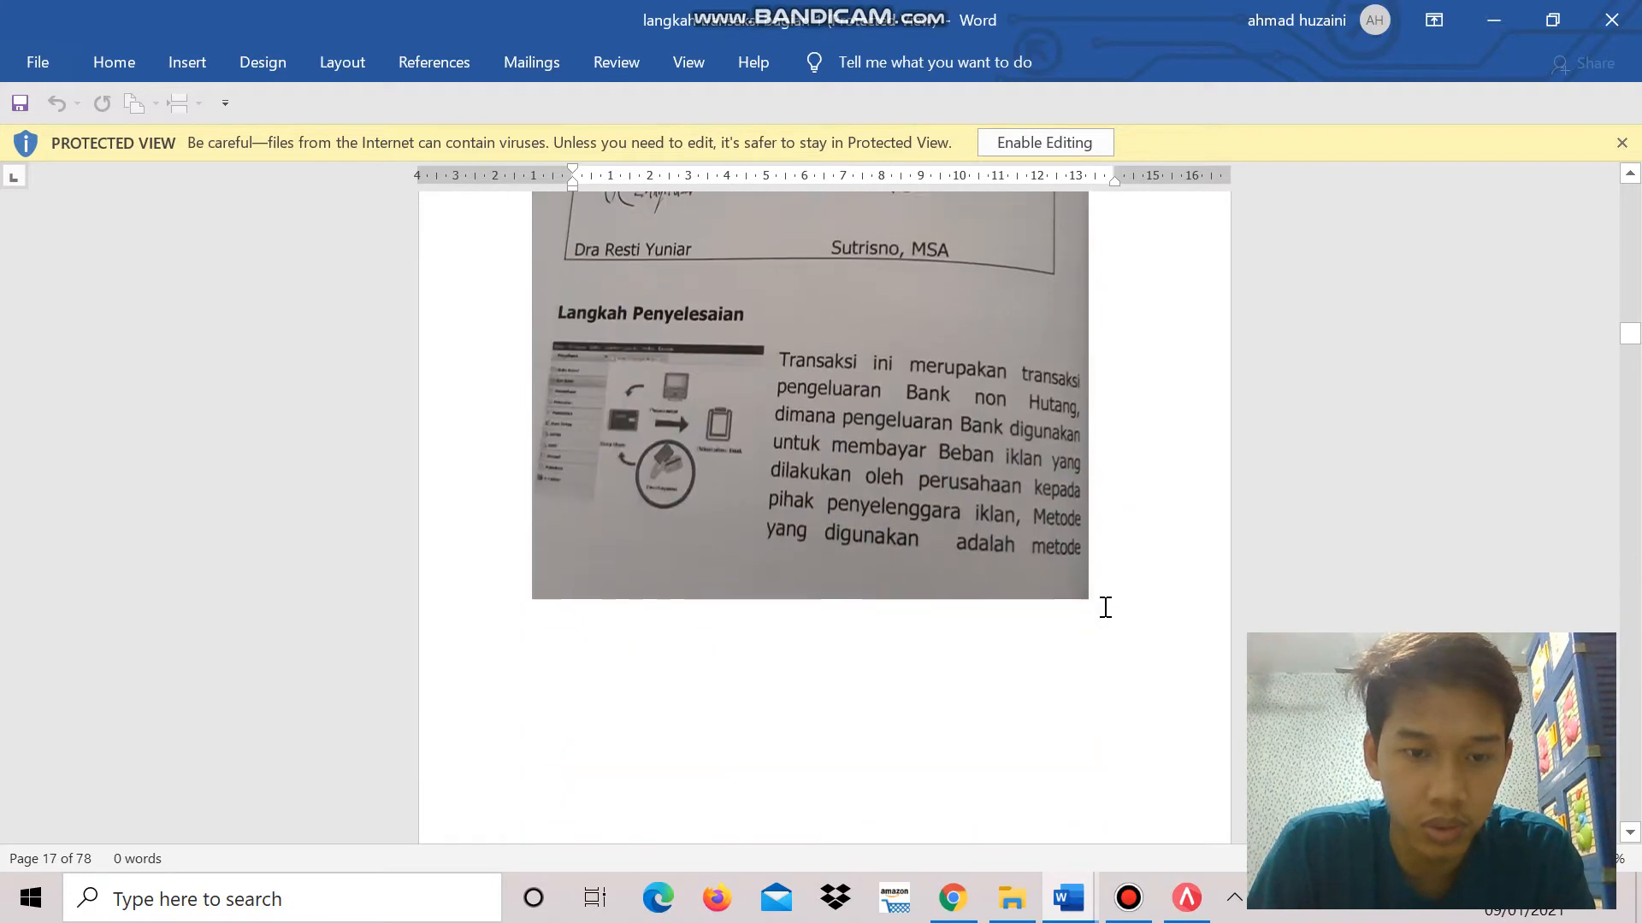
{"action": "scroll", "coordinate": [1106, 608], "scroll_direction": "down", "scroll_amount": 15}
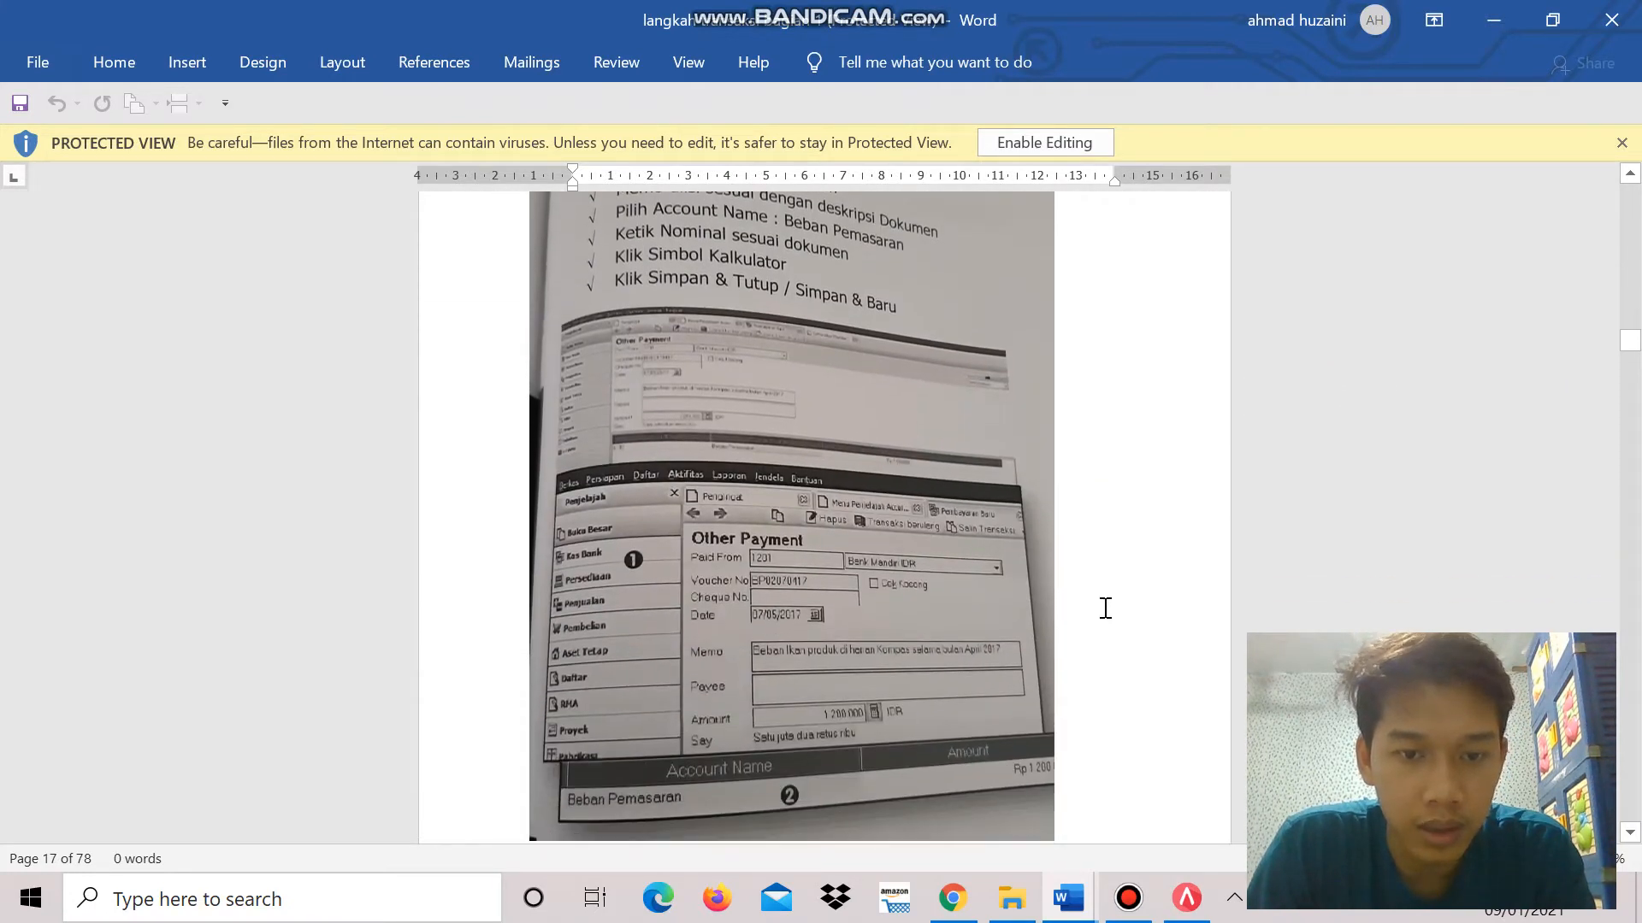
{"action": "scroll", "coordinate": [1105, 608], "scroll_direction": "down", "scroll_amount": 12}
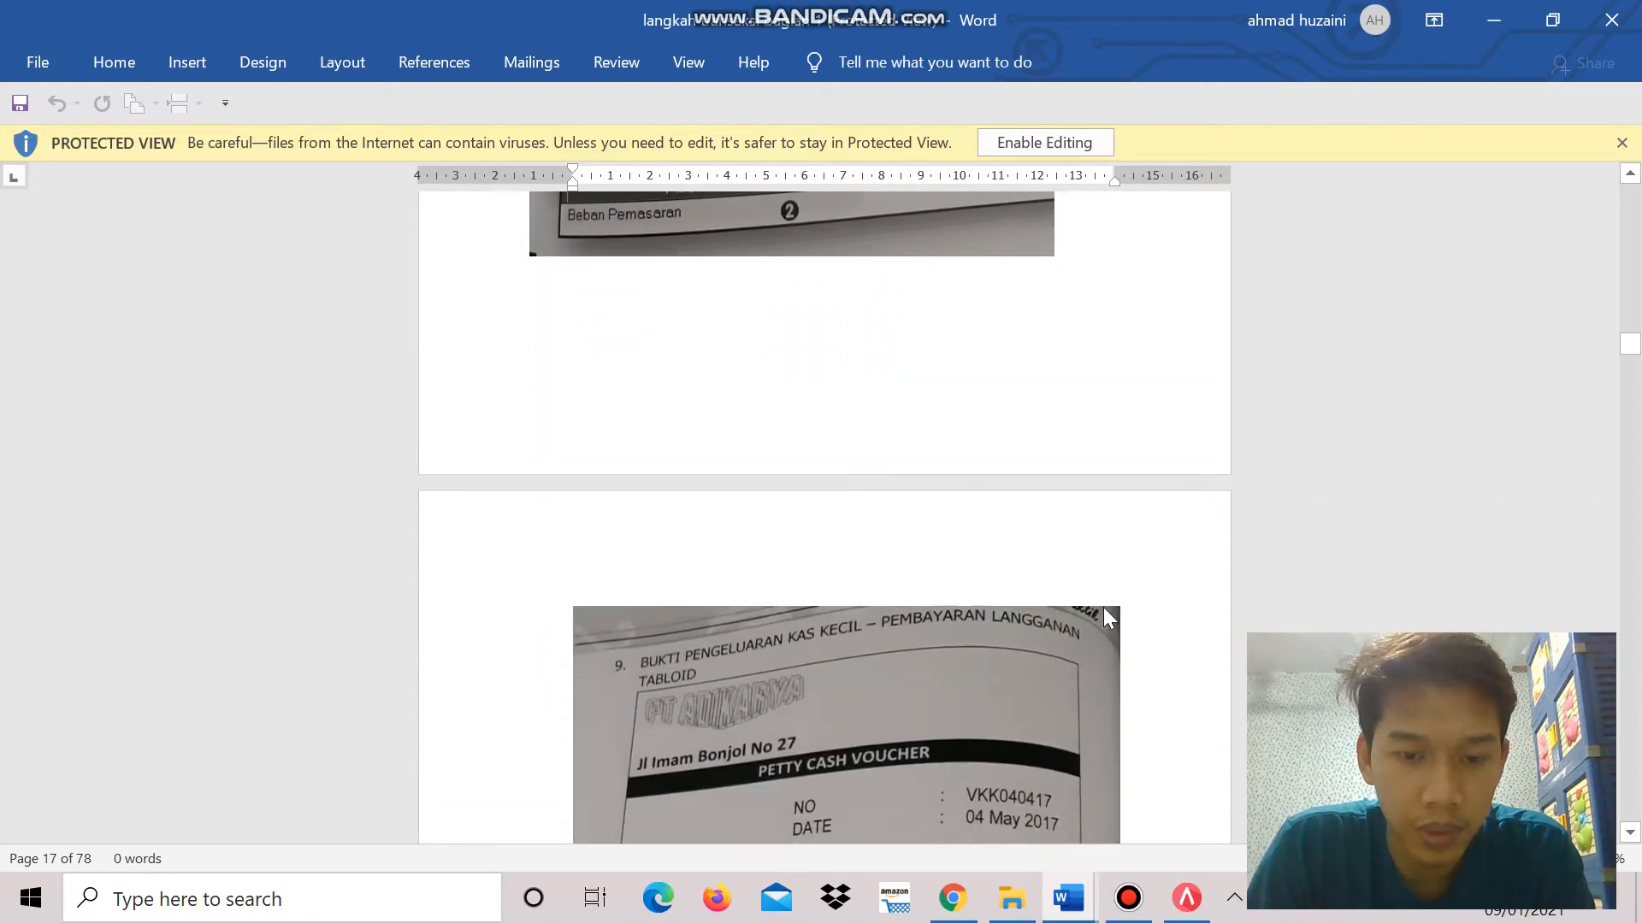
{"action": "scroll", "coordinate": [1103, 607], "scroll_direction": "down", "scroll_amount": 12}
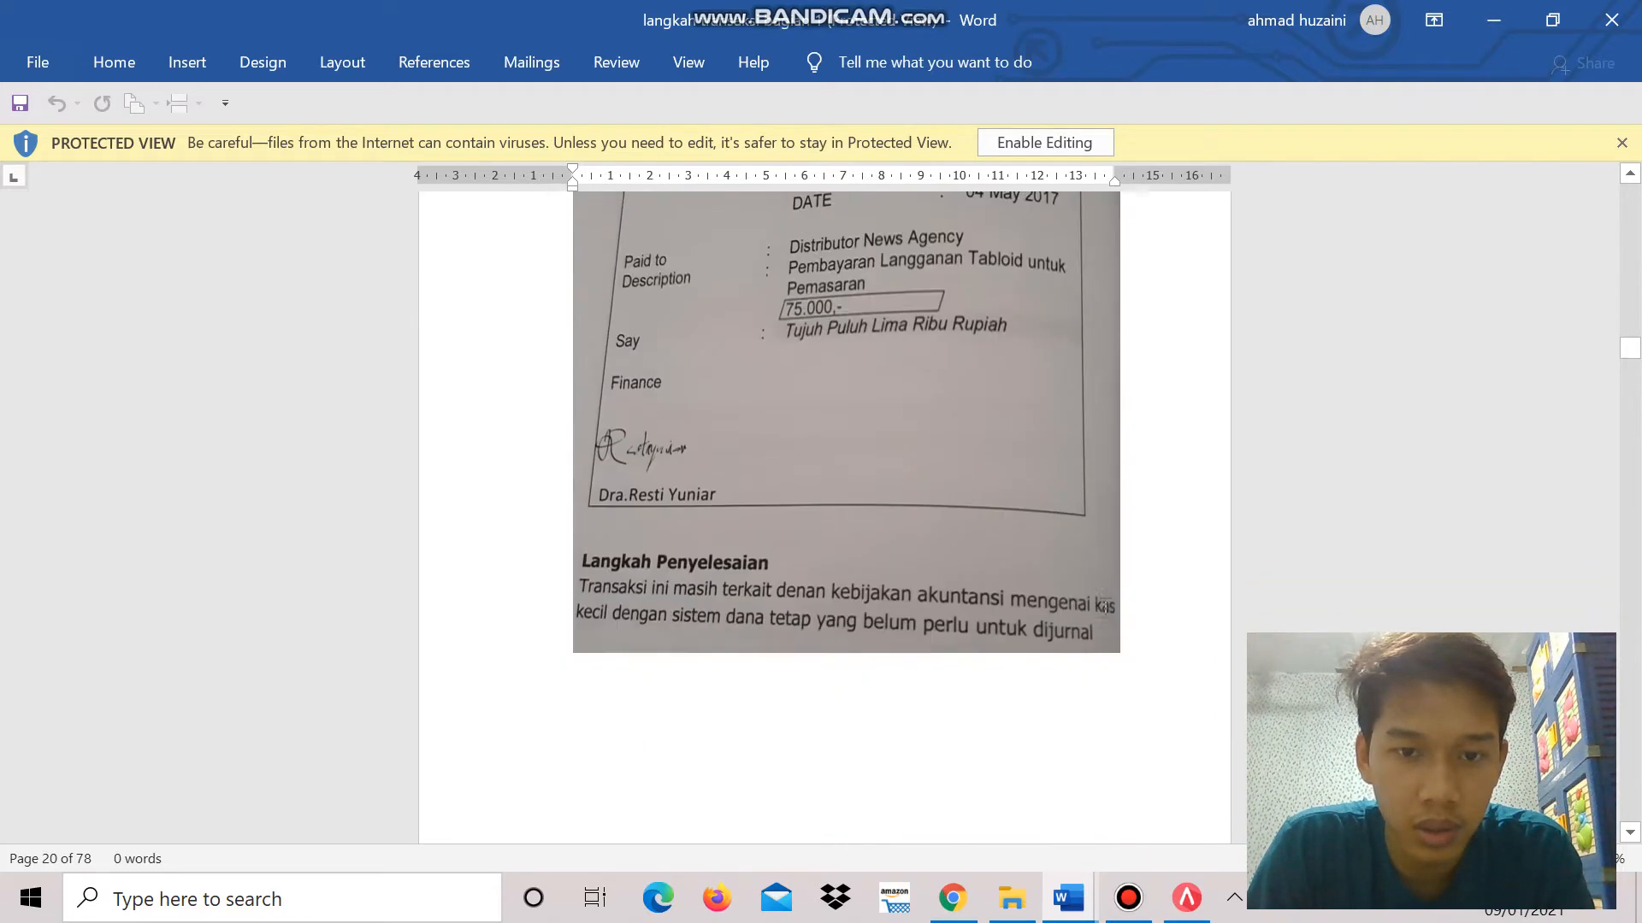
{"action": "scroll", "coordinate": [1106, 608], "scroll_direction": "down", "scroll_amount": 2}
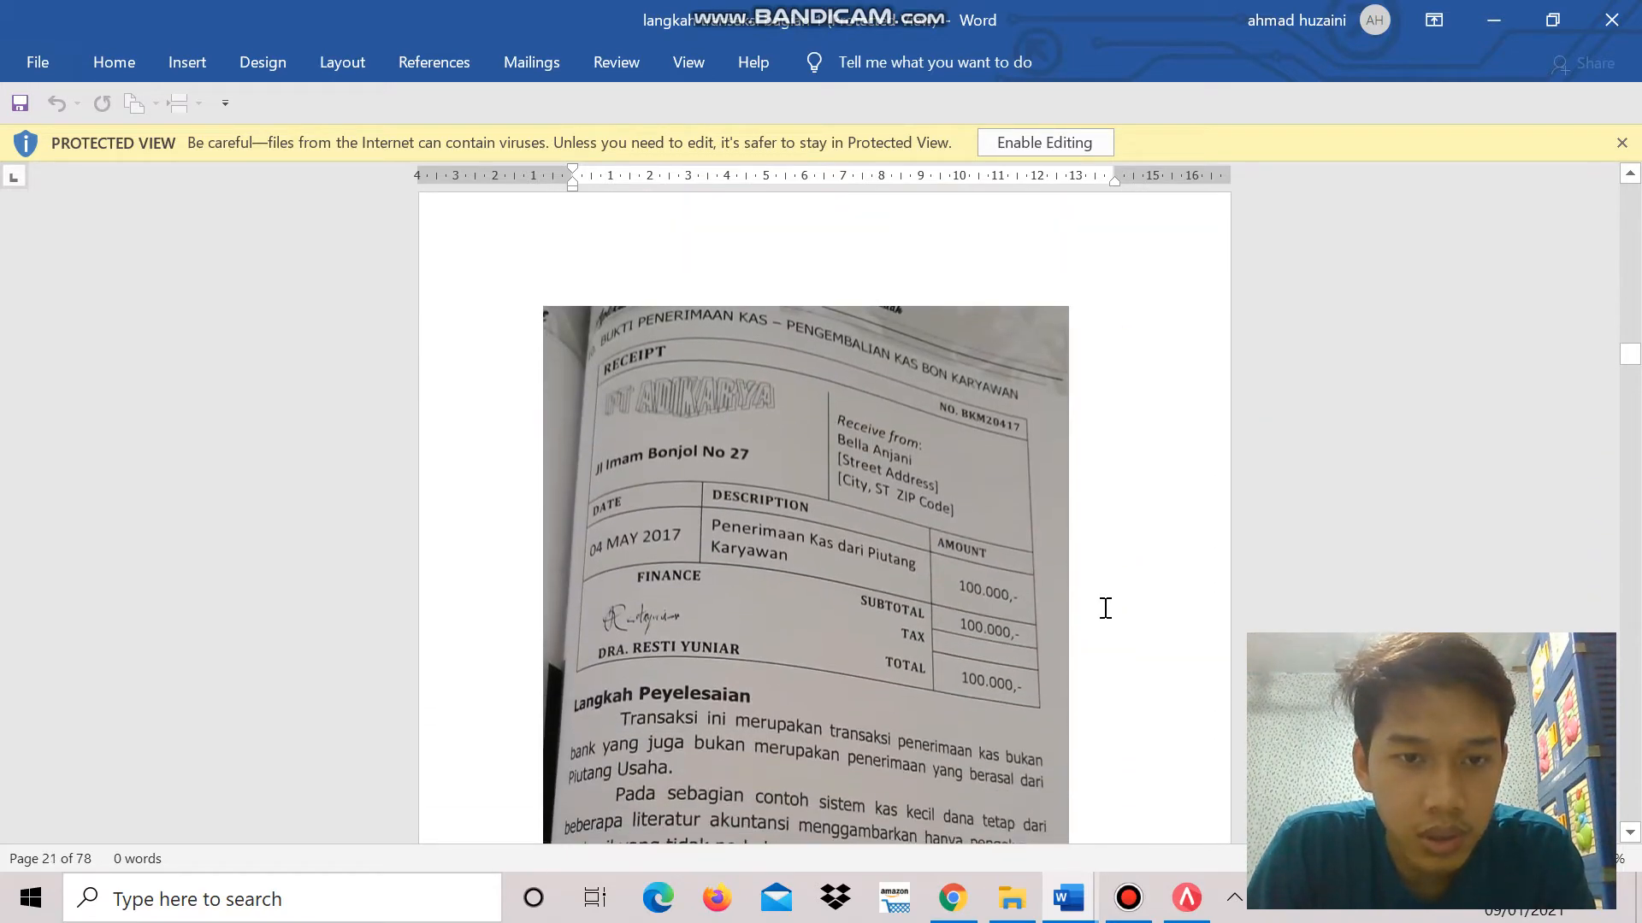
{"action": "scroll", "coordinate": [1105, 608], "scroll_direction": "down", "scroll_amount": 15}
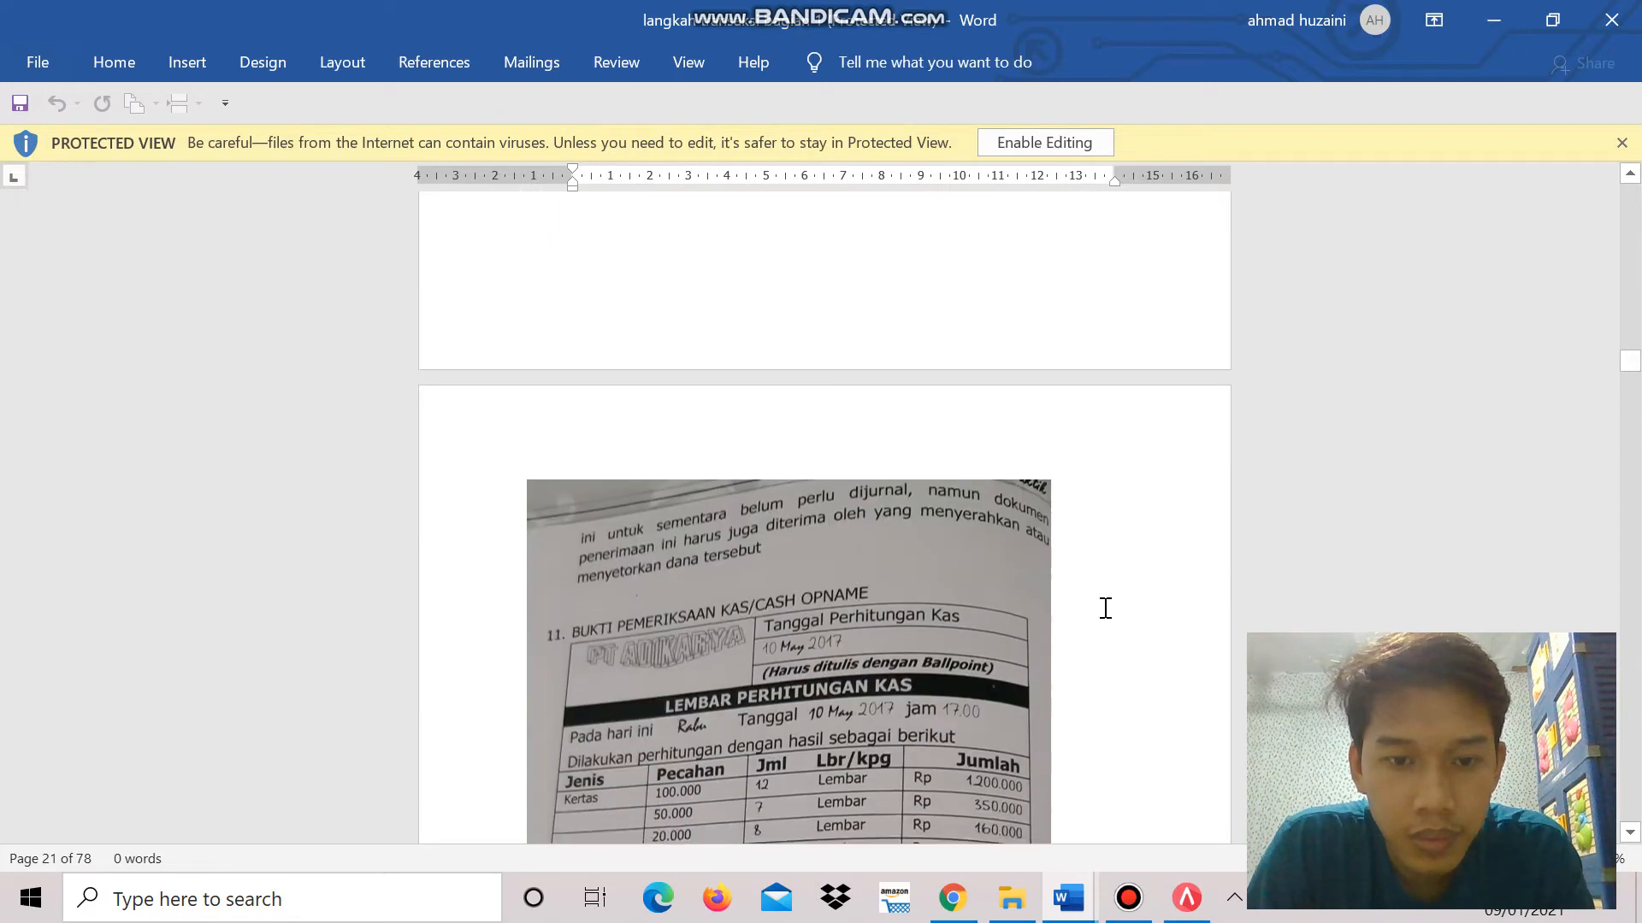
{"action": "scroll", "coordinate": [1105, 608], "scroll_direction": "down", "scroll_amount": 20}
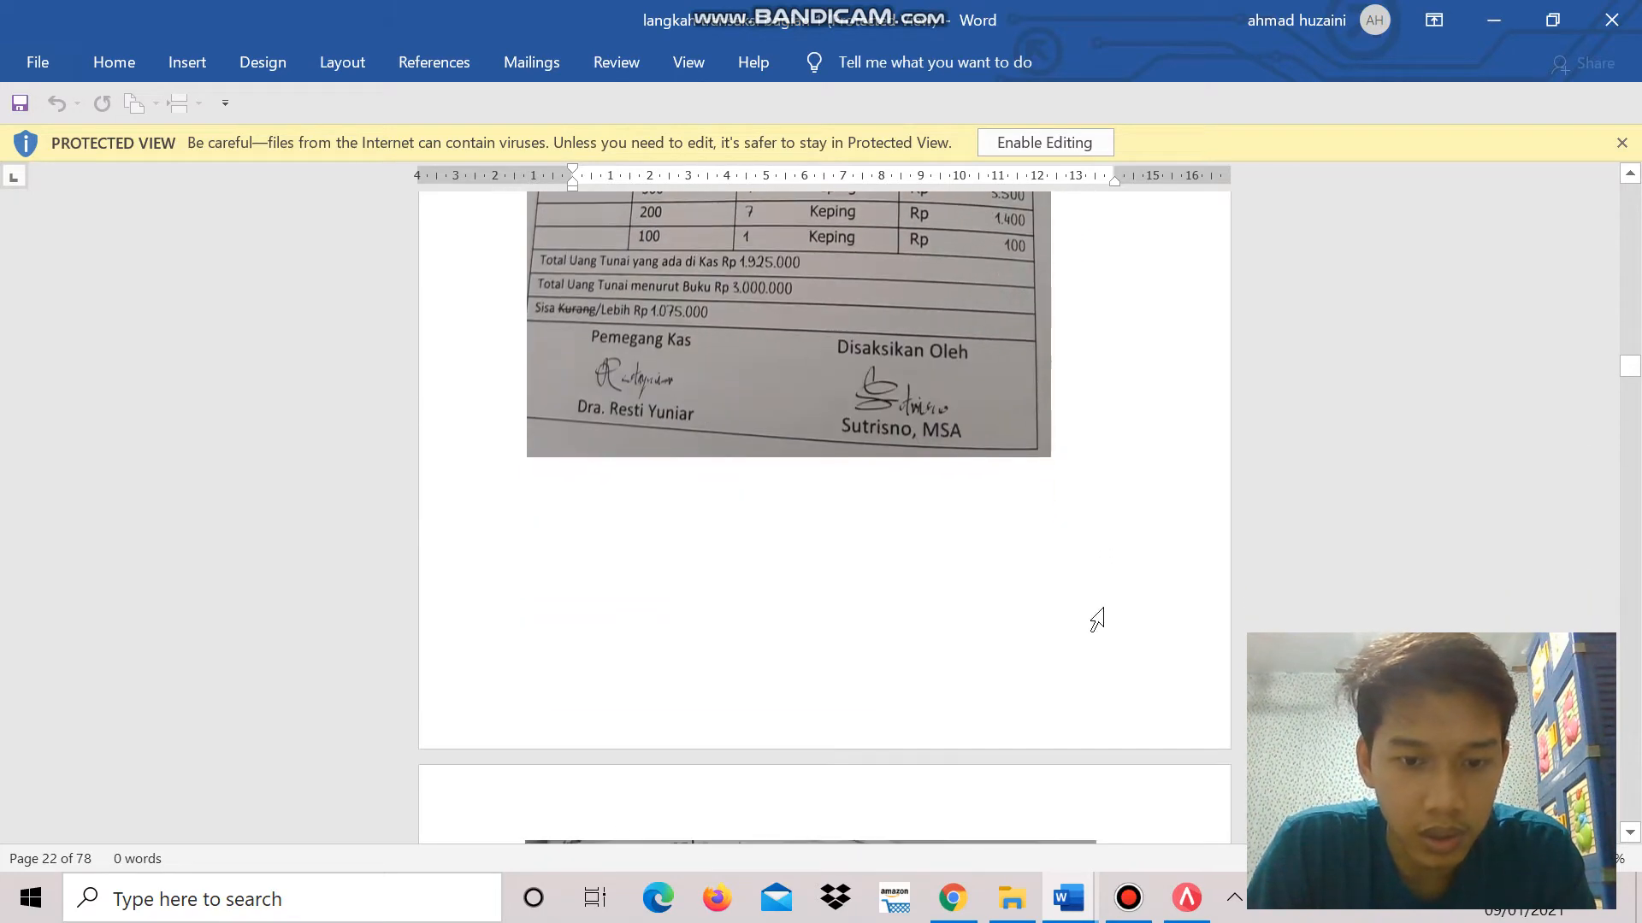
{"action": "scroll", "coordinate": [1097, 617], "scroll_direction": "down", "scroll_amount": 8}
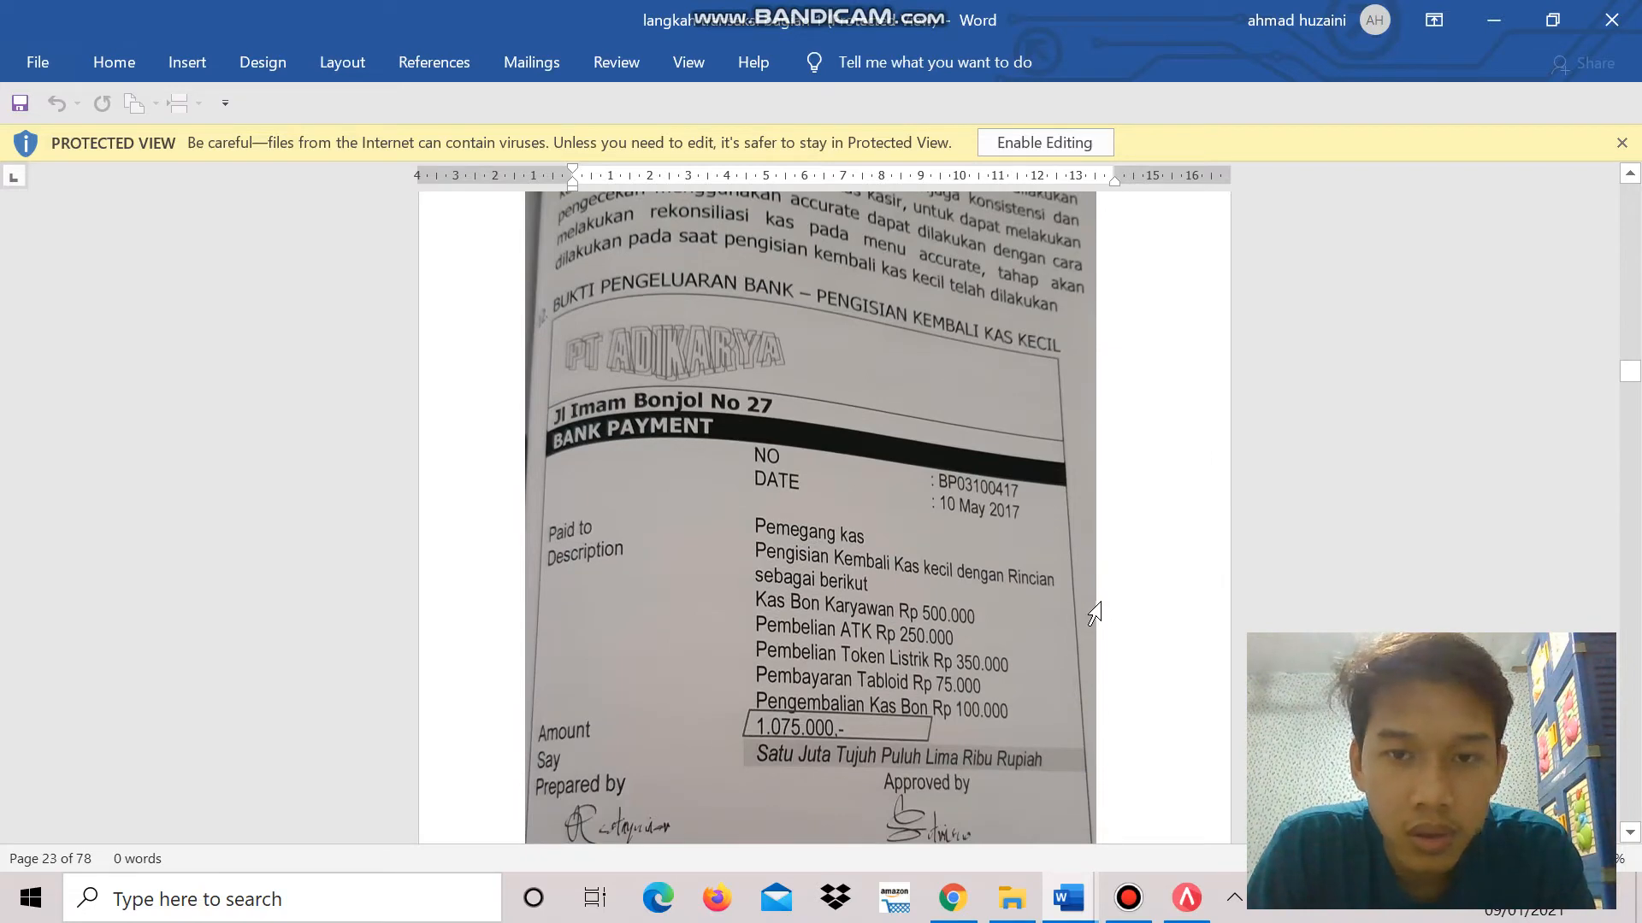
Review the Word instructions for the petty cash replenishment, covering the payment entry, the general journal and the Kas IDR reconciliation.
{"action": "scroll", "coordinate": [1095, 612], "scroll_direction": "down", "scroll_amount": 20}
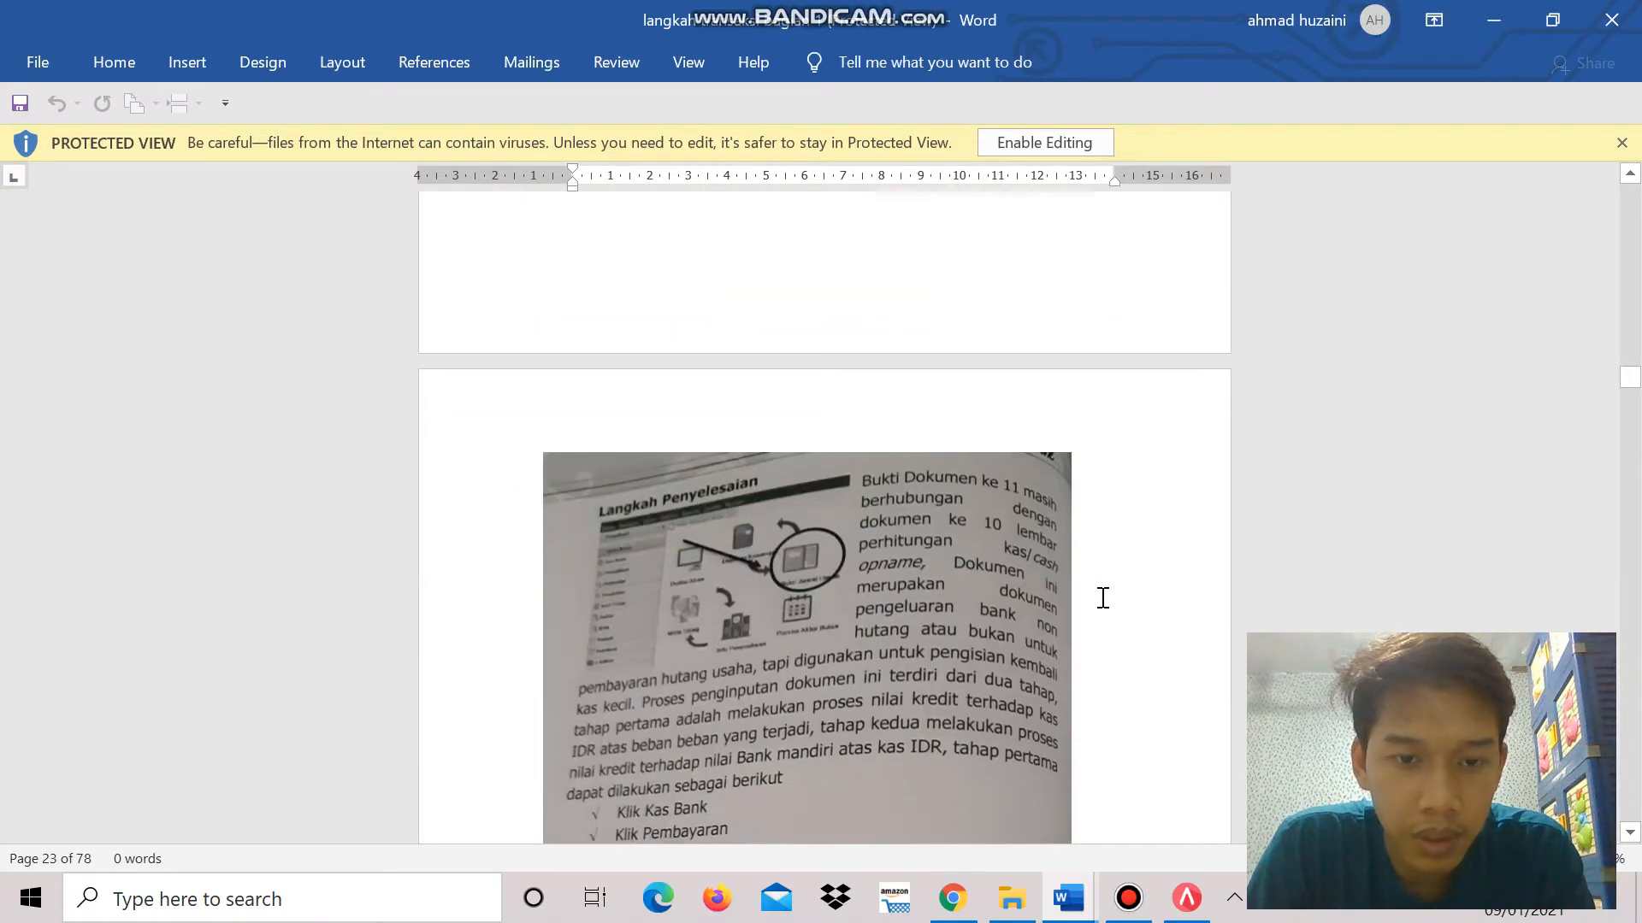
{"action": "scroll", "coordinate": [1103, 598], "scroll_direction": "down", "scroll_amount": 8}
{"action": "scroll", "coordinate": [1103, 591], "scroll_direction": "up", "scroll_amount": 6}
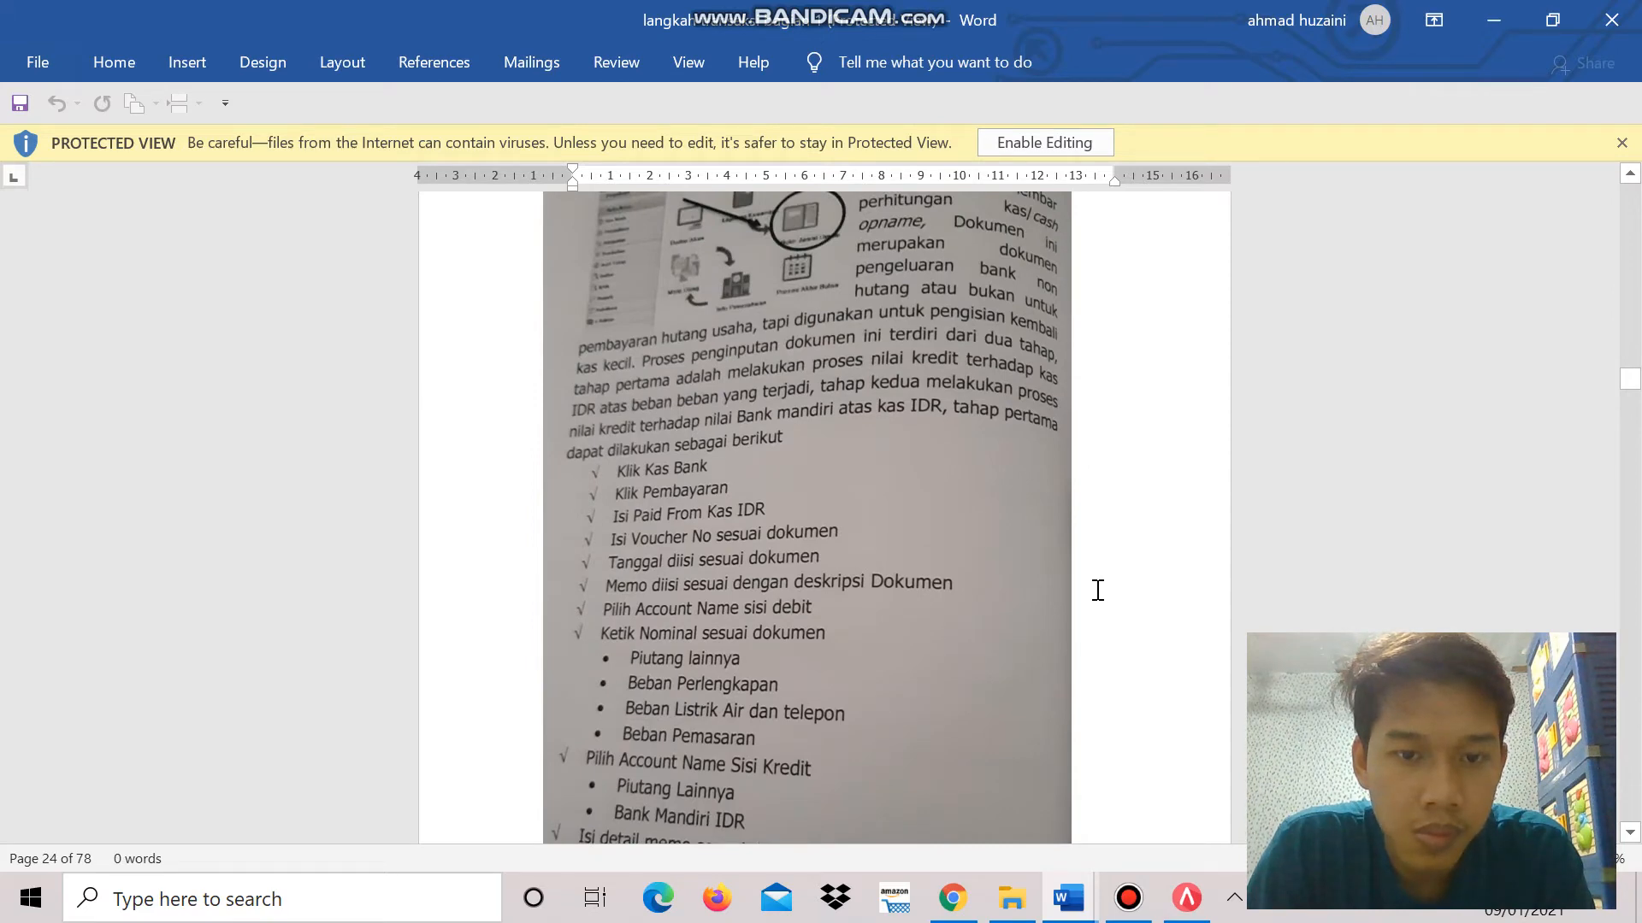
{"action": "scroll", "coordinate": [1095, 594], "scroll_direction": "up", "scroll_amount": 20}
{"action": "scroll", "coordinate": [1086, 590], "scroll_direction": "down", "scroll_amount": 12}
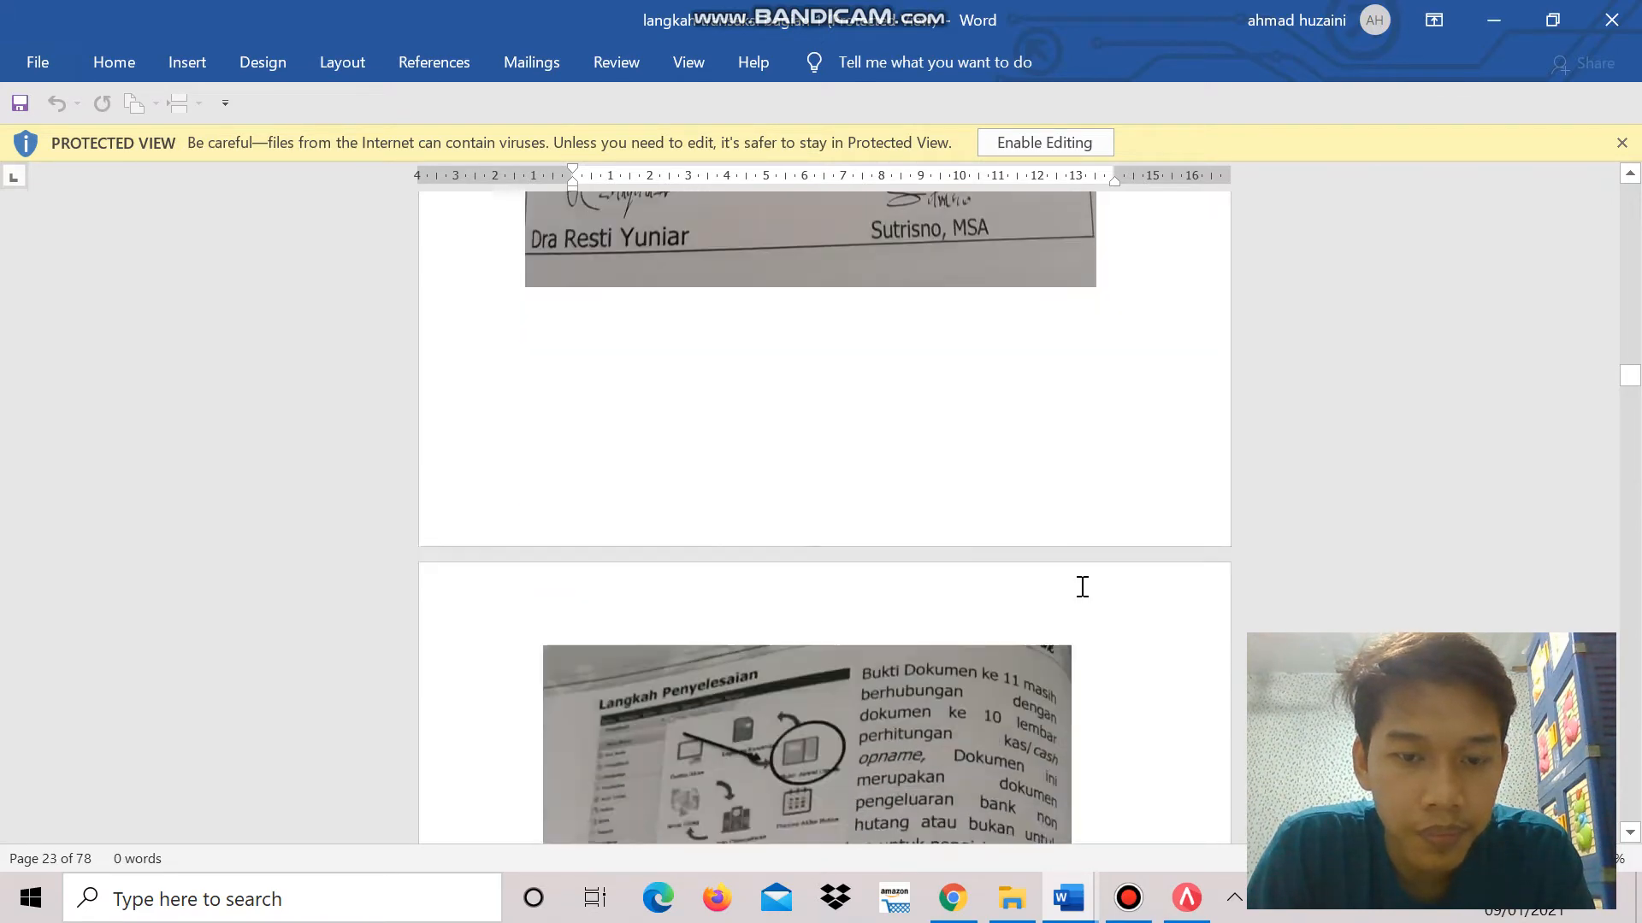
{"action": "scroll", "coordinate": [1079, 585], "scroll_direction": "down", "scroll_amount": 20}
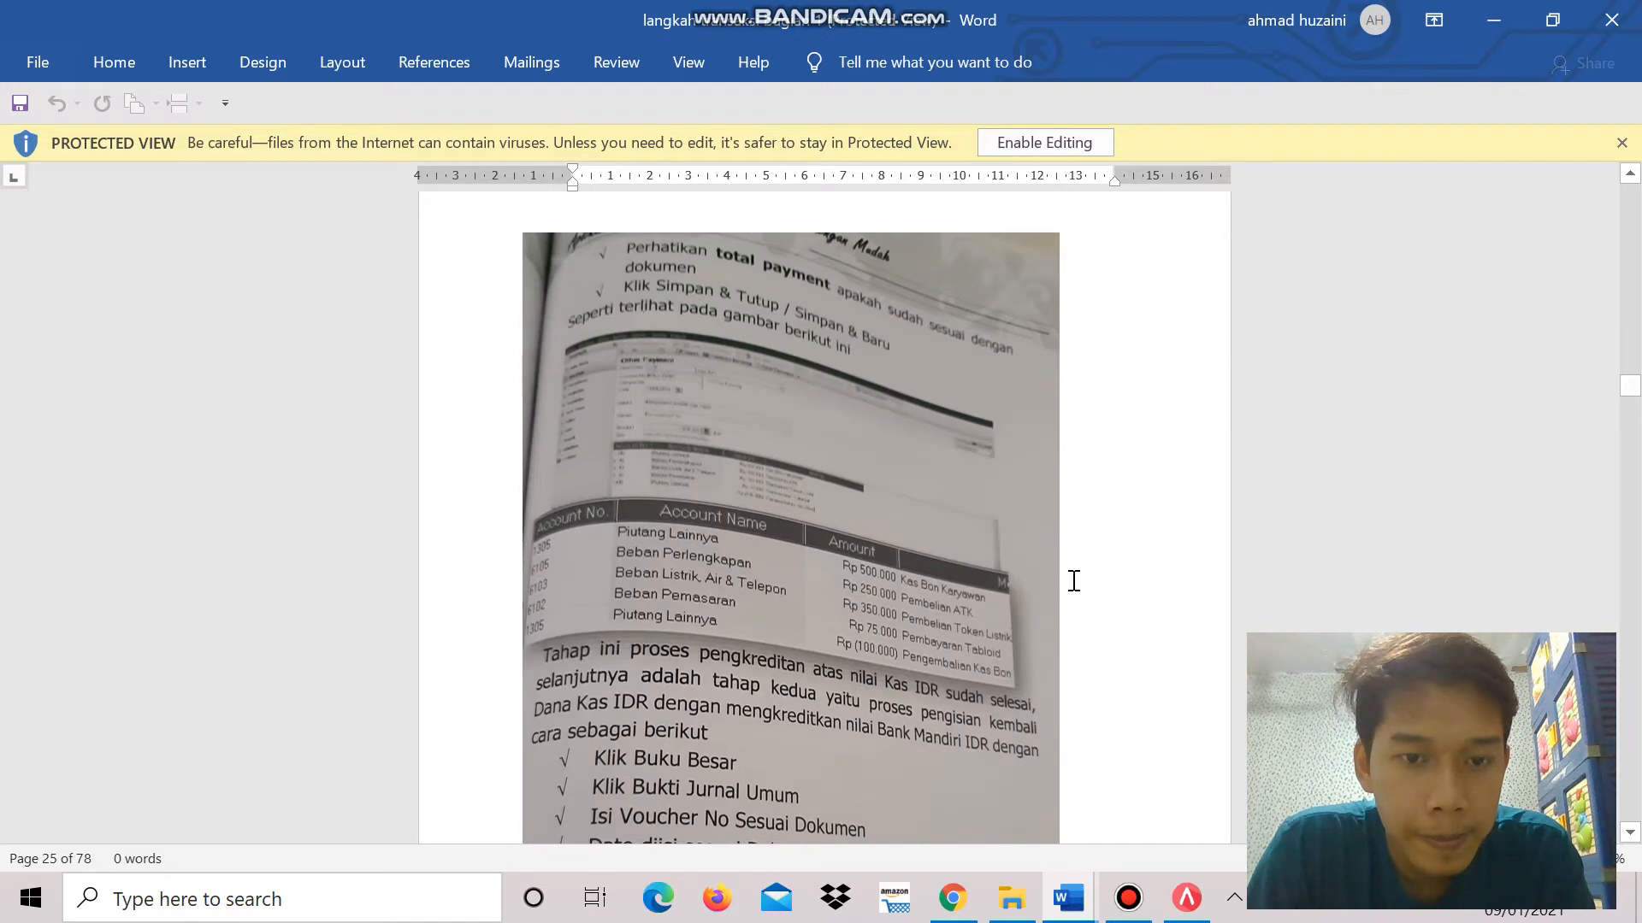
{"action": "scroll", "coordinate": [1074, 580], "scroll_direction": "down", "scroll_amount": 20}
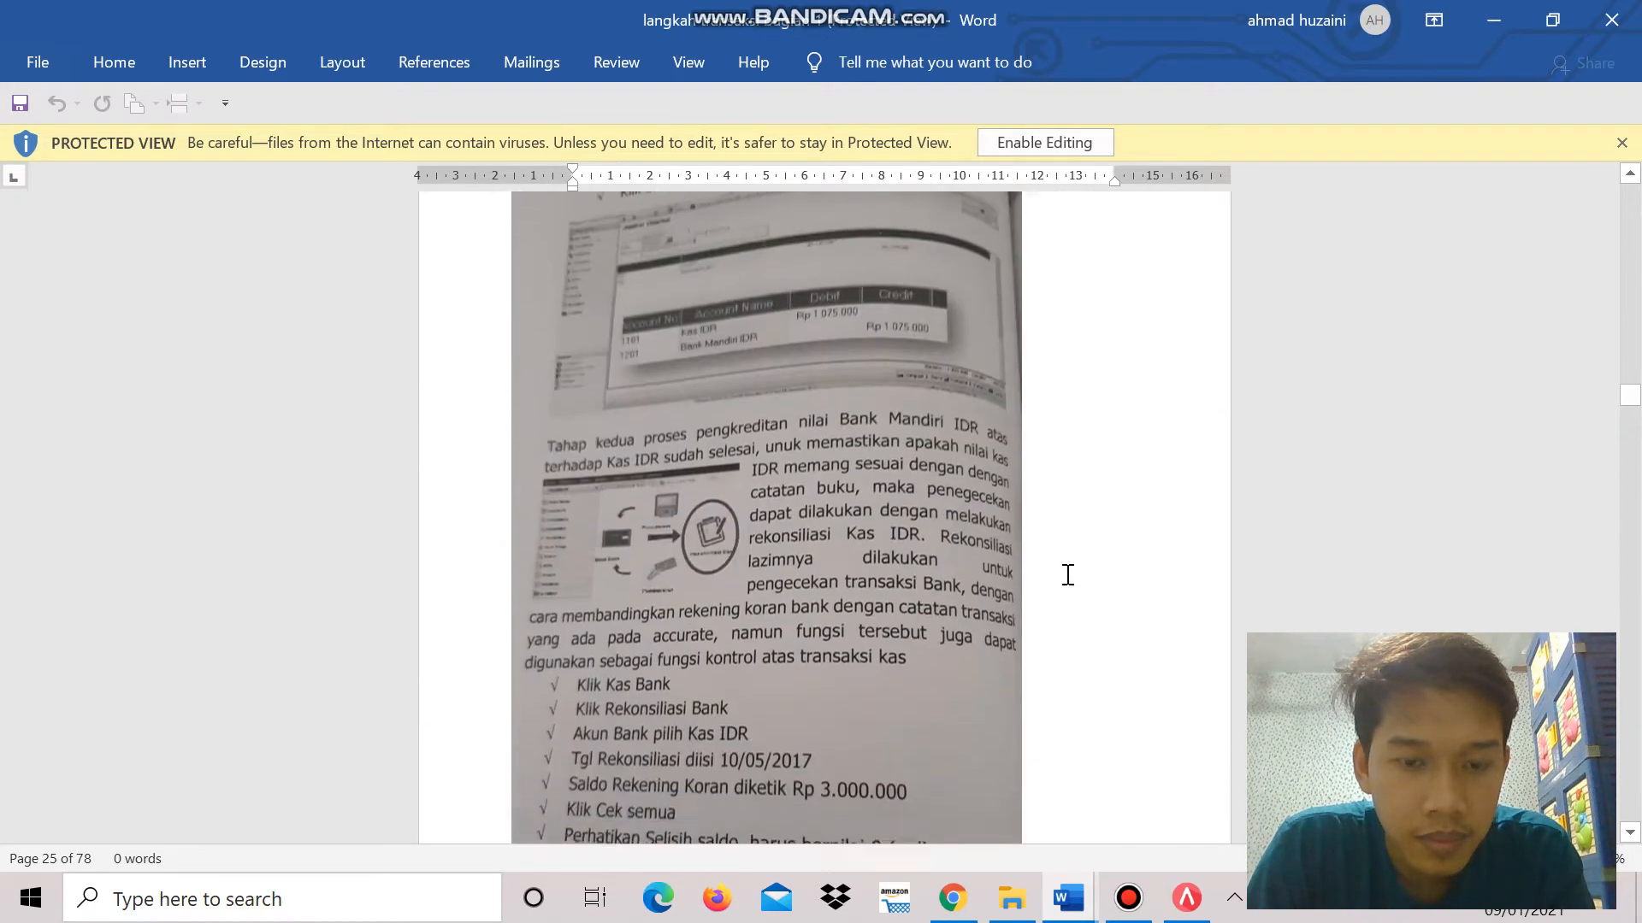
{"action": "scroll", "coordinate": [1068, 575], "scroll_direction": "down", "scroll_amount": 20}
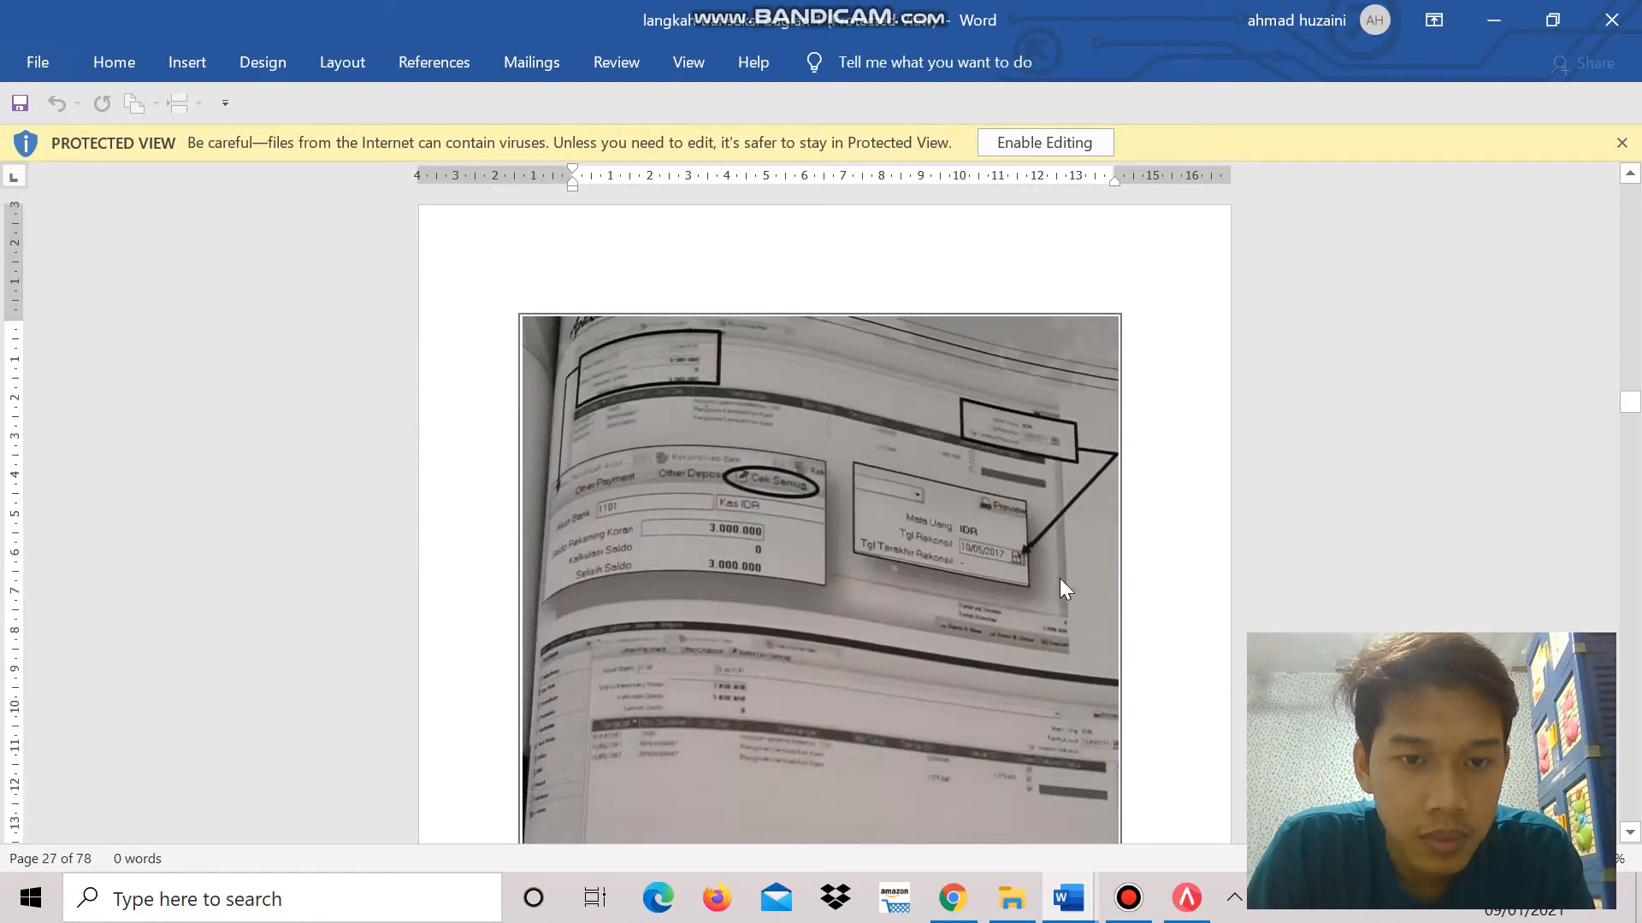
Look through the PPh 21 payment and salesman commission transactions in the Word document, up to the sales quotation (Bukti Penawaran Penjualan).
{"action": "scroll", "coordinate": [1060, 578], "scroll_direction": "down", "scroll_amount": 20}
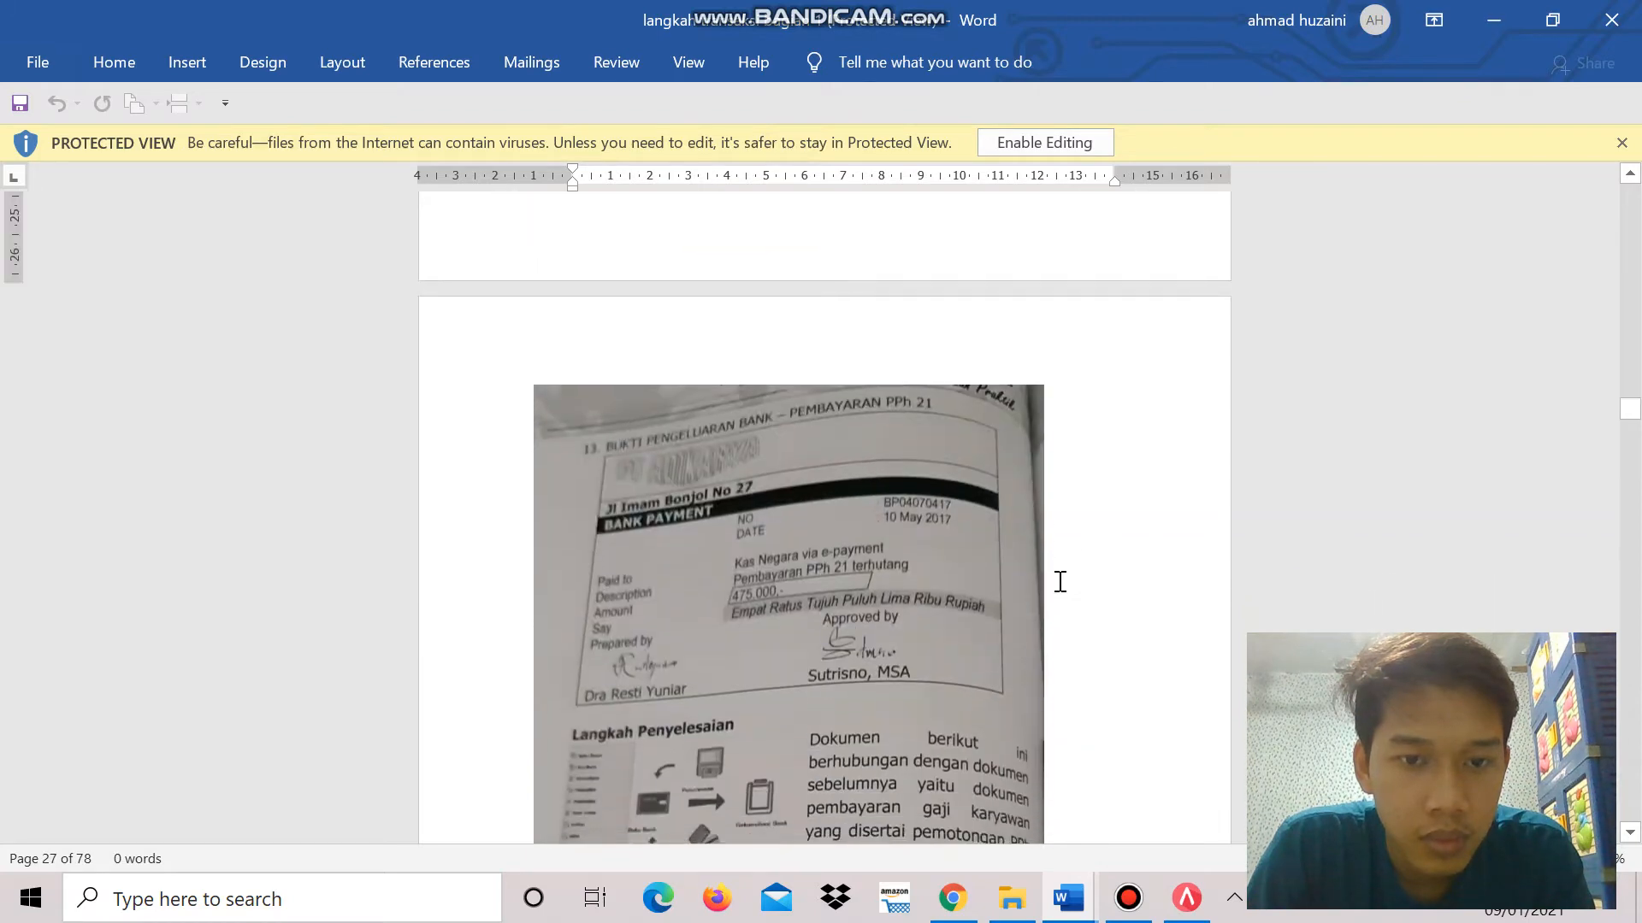
{"action": "scroll", "coordinate": [1059, 581], "scroll_direction": "down", "scroll_amount": 20}
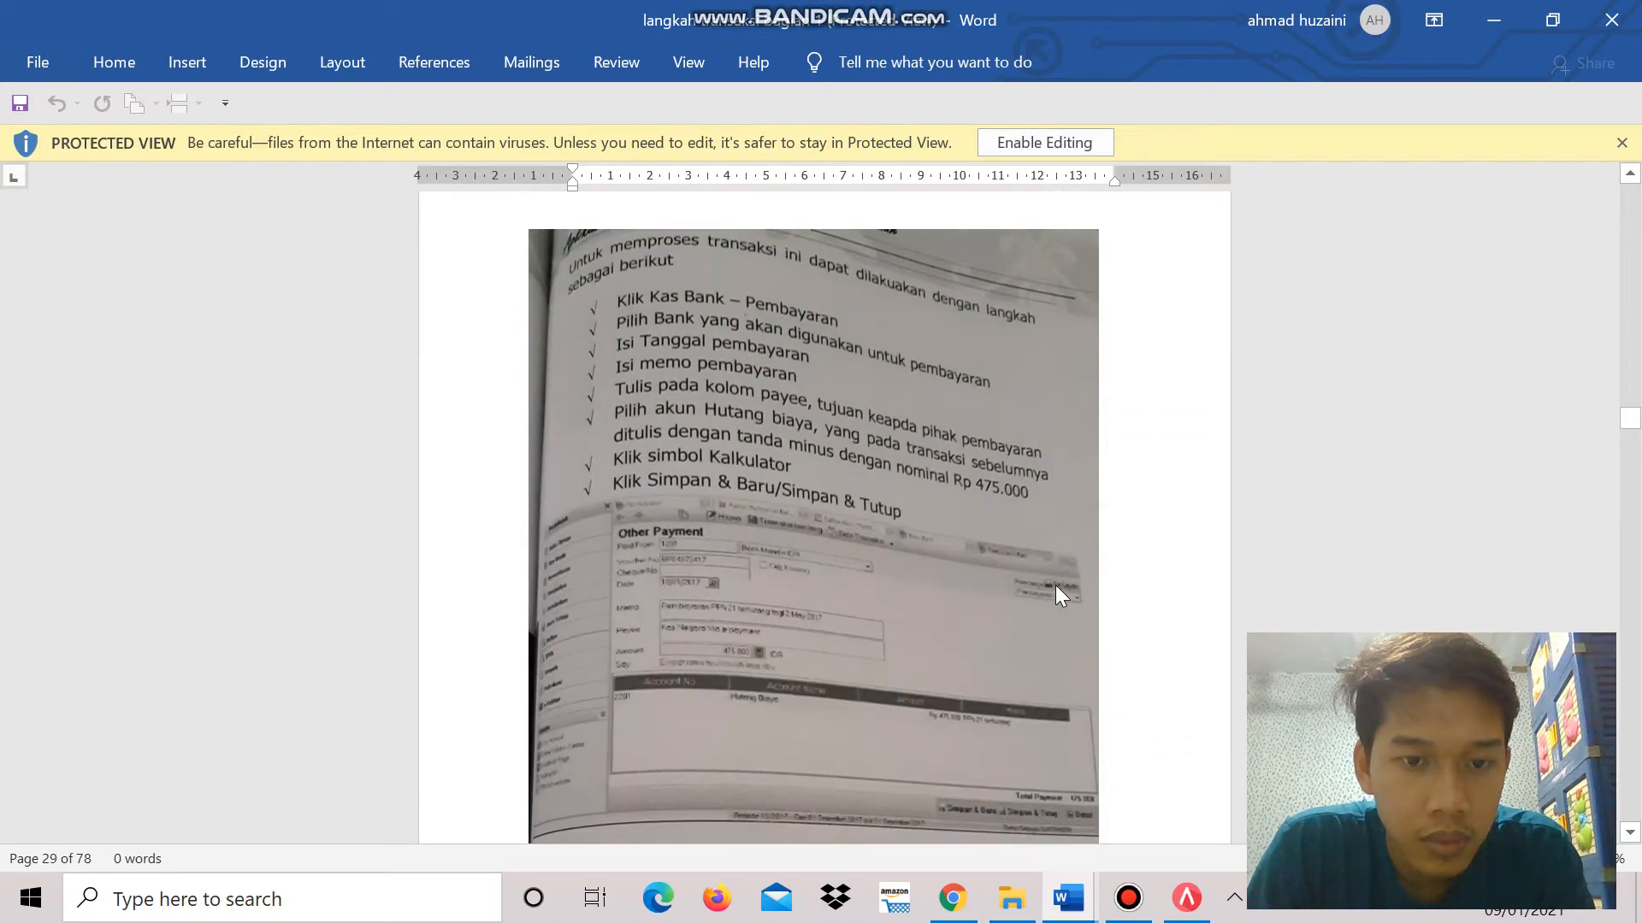
{"action": "scroll", "coordinate": [1057, 592], "scroll_direction": "down", "scroll_amount": 20}
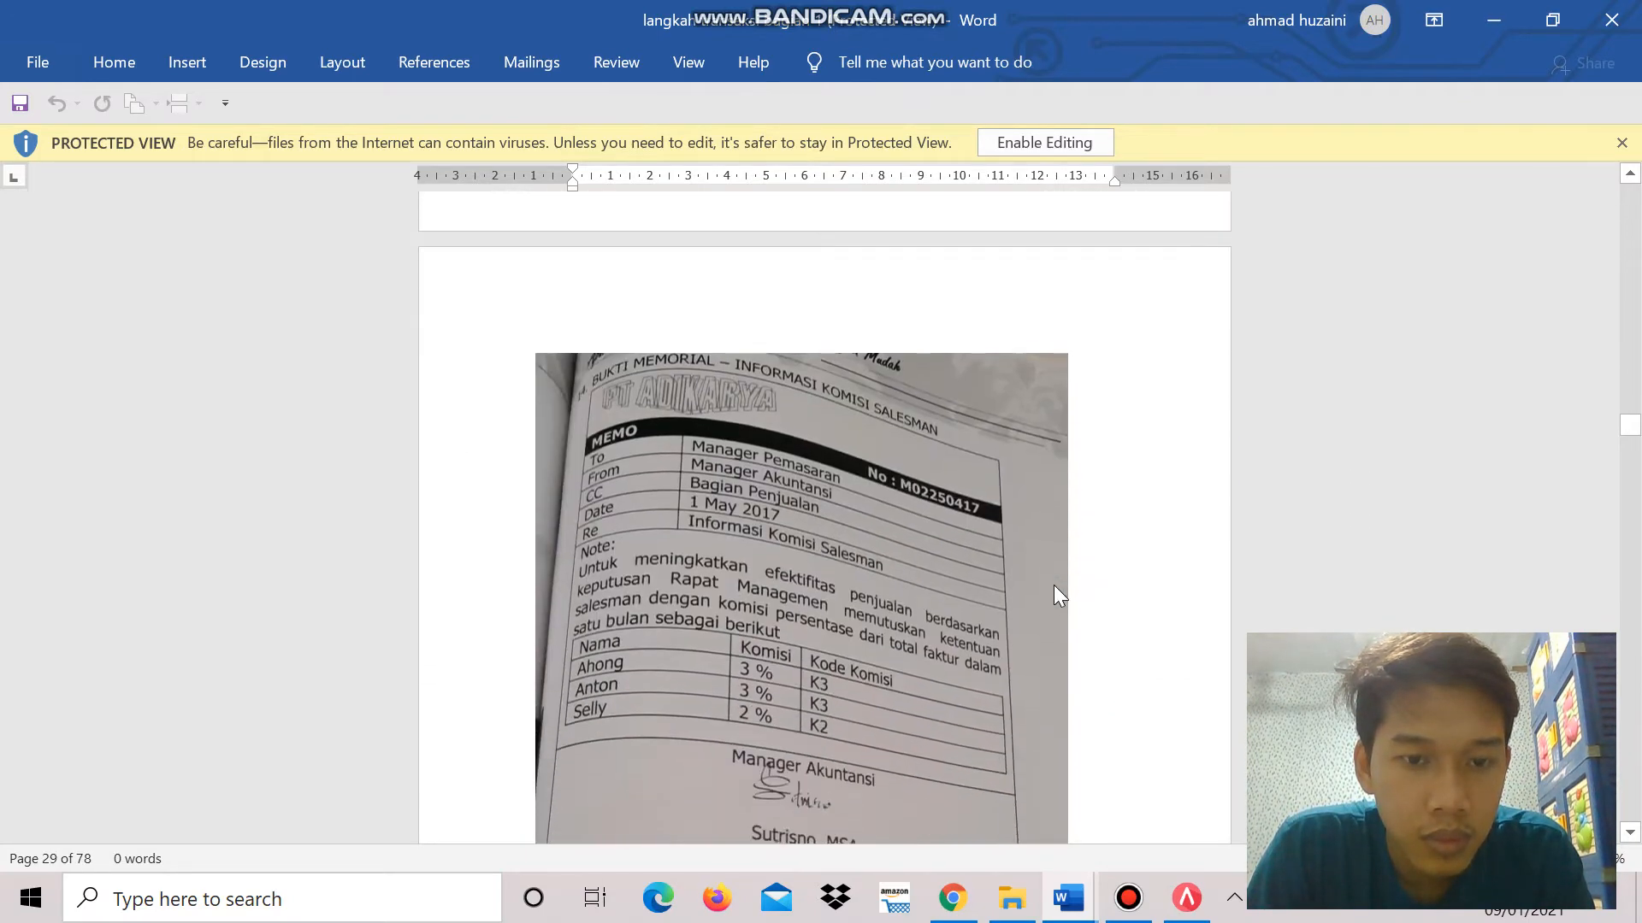
{"action": "scroll", "coordinate": [1059, 596], "scroll_direction": "down", "scroll_amount": 20}
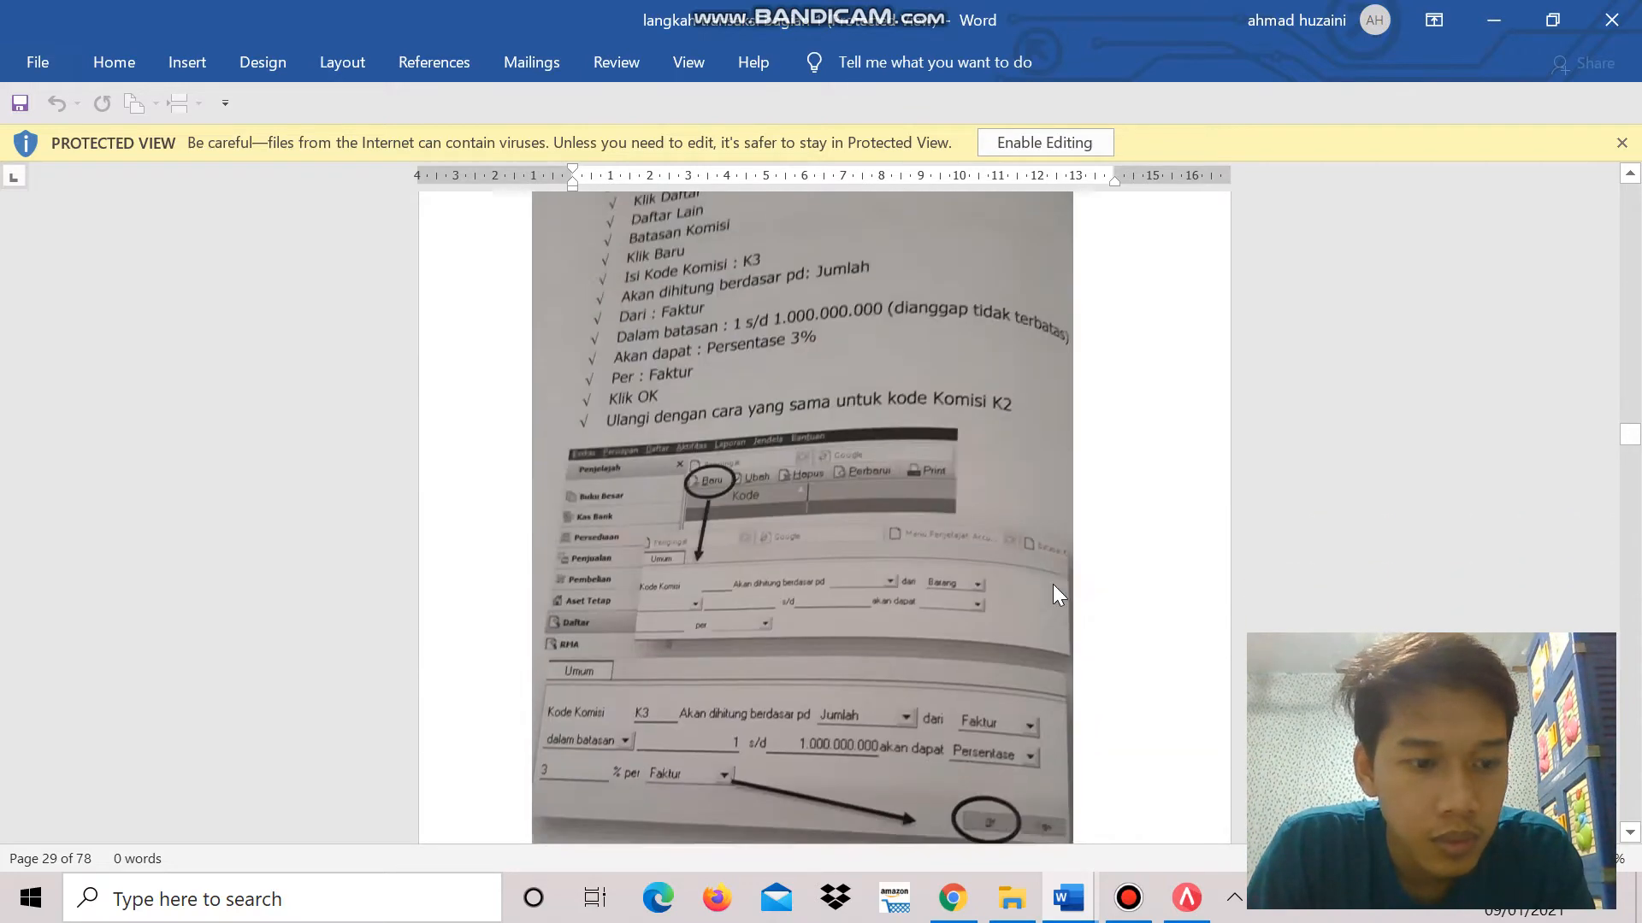
{"action": "scroll", "coordinate": [1053, 585], "scroll_direction": "down", "scroll_amount": 20}
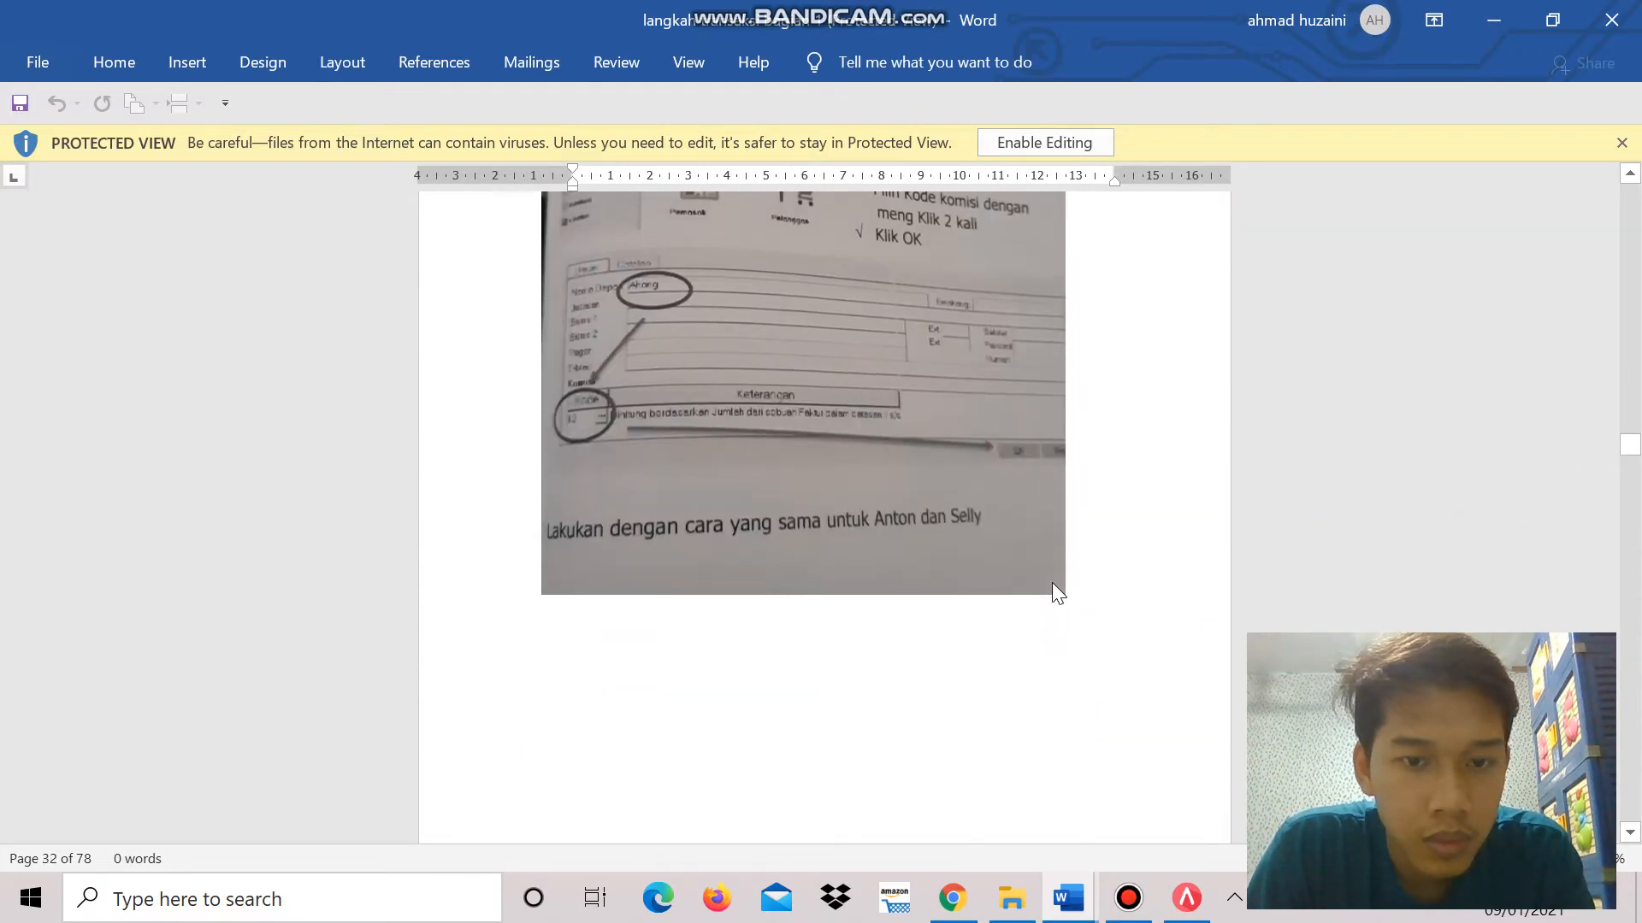
{"action": "scroll", "coordinate": [1054, 586], "scroll_direction": "down", "scroll_amount": 10}
{"action": "scroll", "coordinate": [1054, 587], "scroll_direction": "up", "scroll_amount": 2}
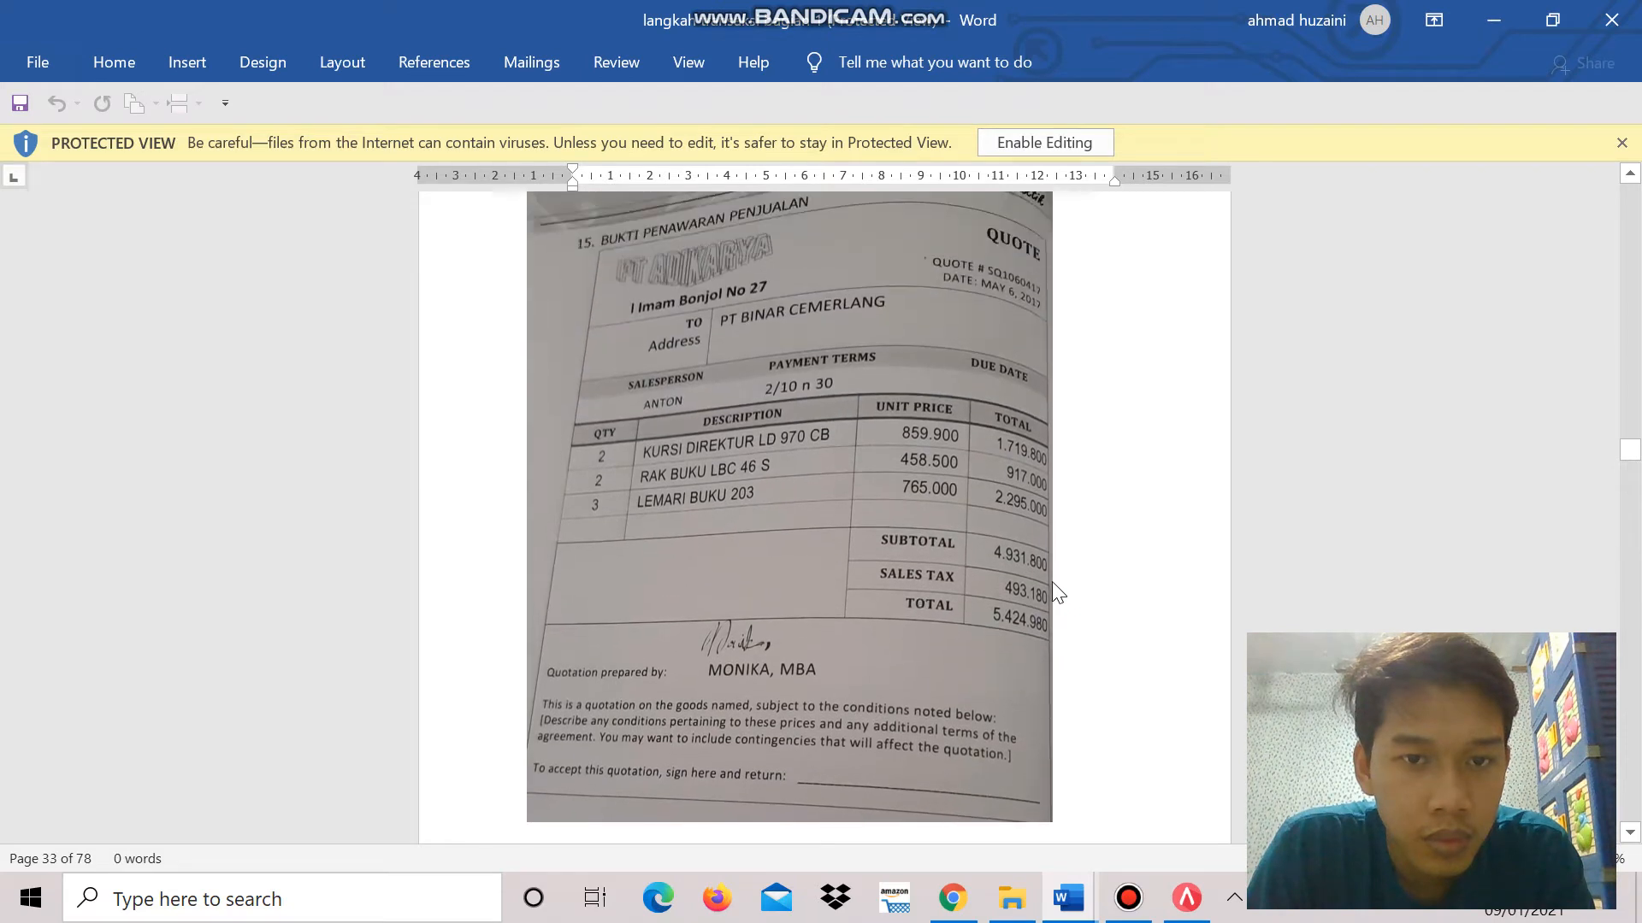
Examine the customer, date, payment terms, items and totals on the sales quotation in the Word document.
{"action": "scroll", "coordinate": [1053, 589], "scroll_direction": "up", "scroll_amount": 2}
{"action": "scroll", "coordinate": [1060, 581], "scroll_direction": "down", "scroll_amount": 1}
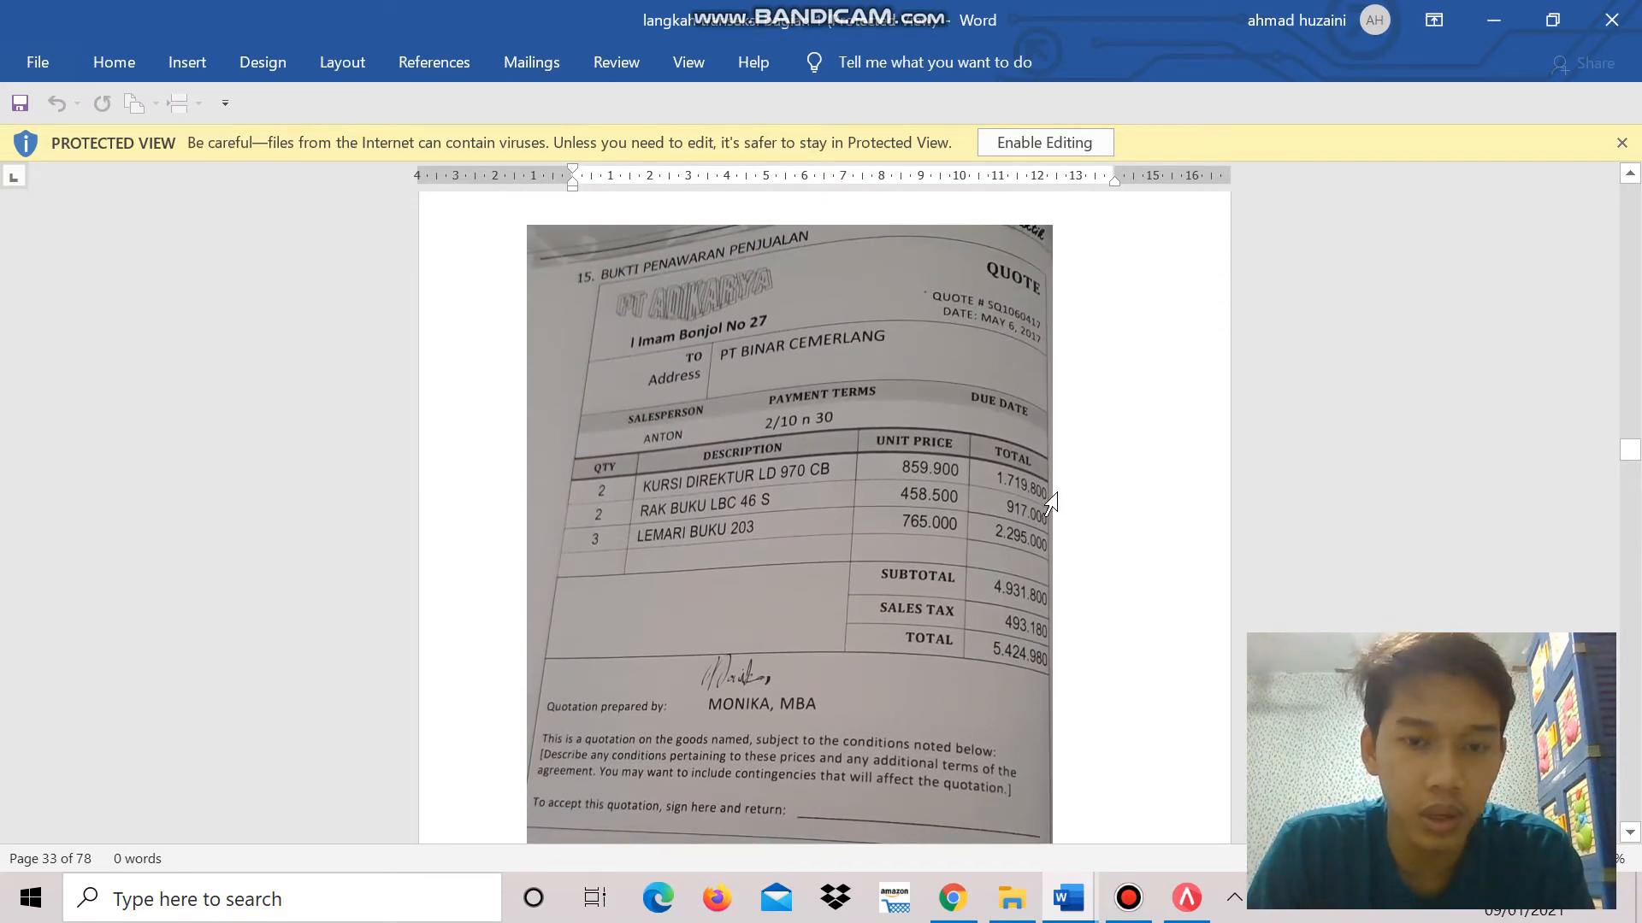
{"action": "scroll", "coordinate": [1048, 492], "scroll_direction": "down", "scroll_amount": 1}
{"action": "scroll", "coordinate": [1049, 488], "scroll_direction": "up", "scroll_amount": 2}
{"action": "scroll", "coordinate": [1057, 349], "scroll_direction": "up", "scroll_amount": 1}
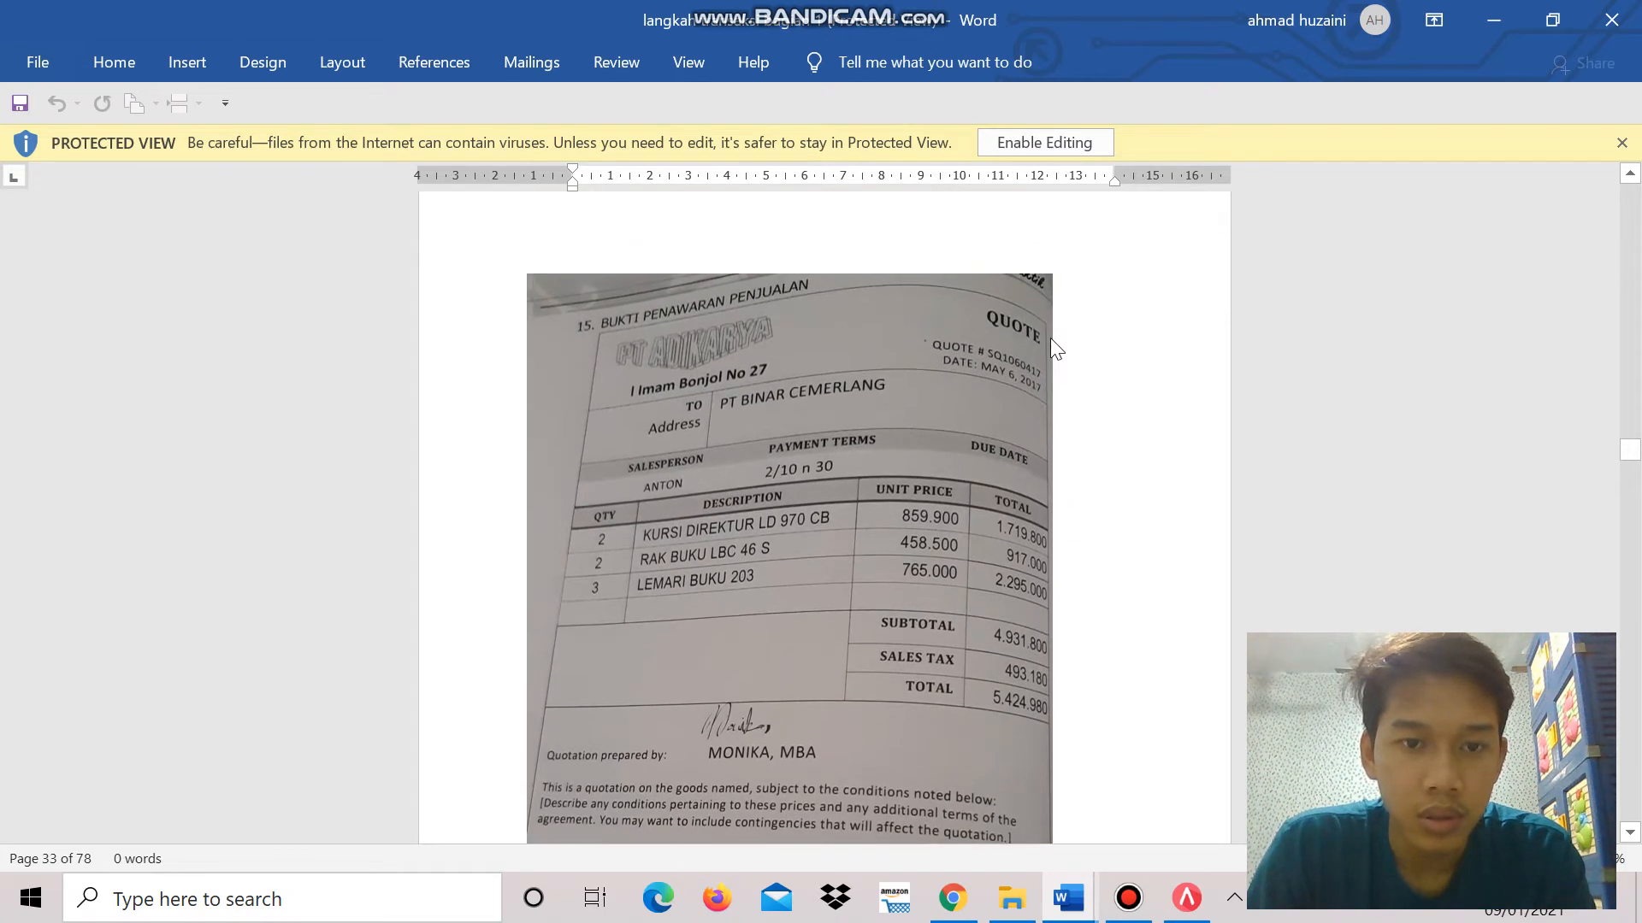
{"action": "scroll", "coordinate": [1104, 460], "scroll_direction": "down", "scroll_amount": 1}
{"action": "scroll", "coordinate": [1111, 455], "scroll_direction": "up", "scroll_amount": 1}
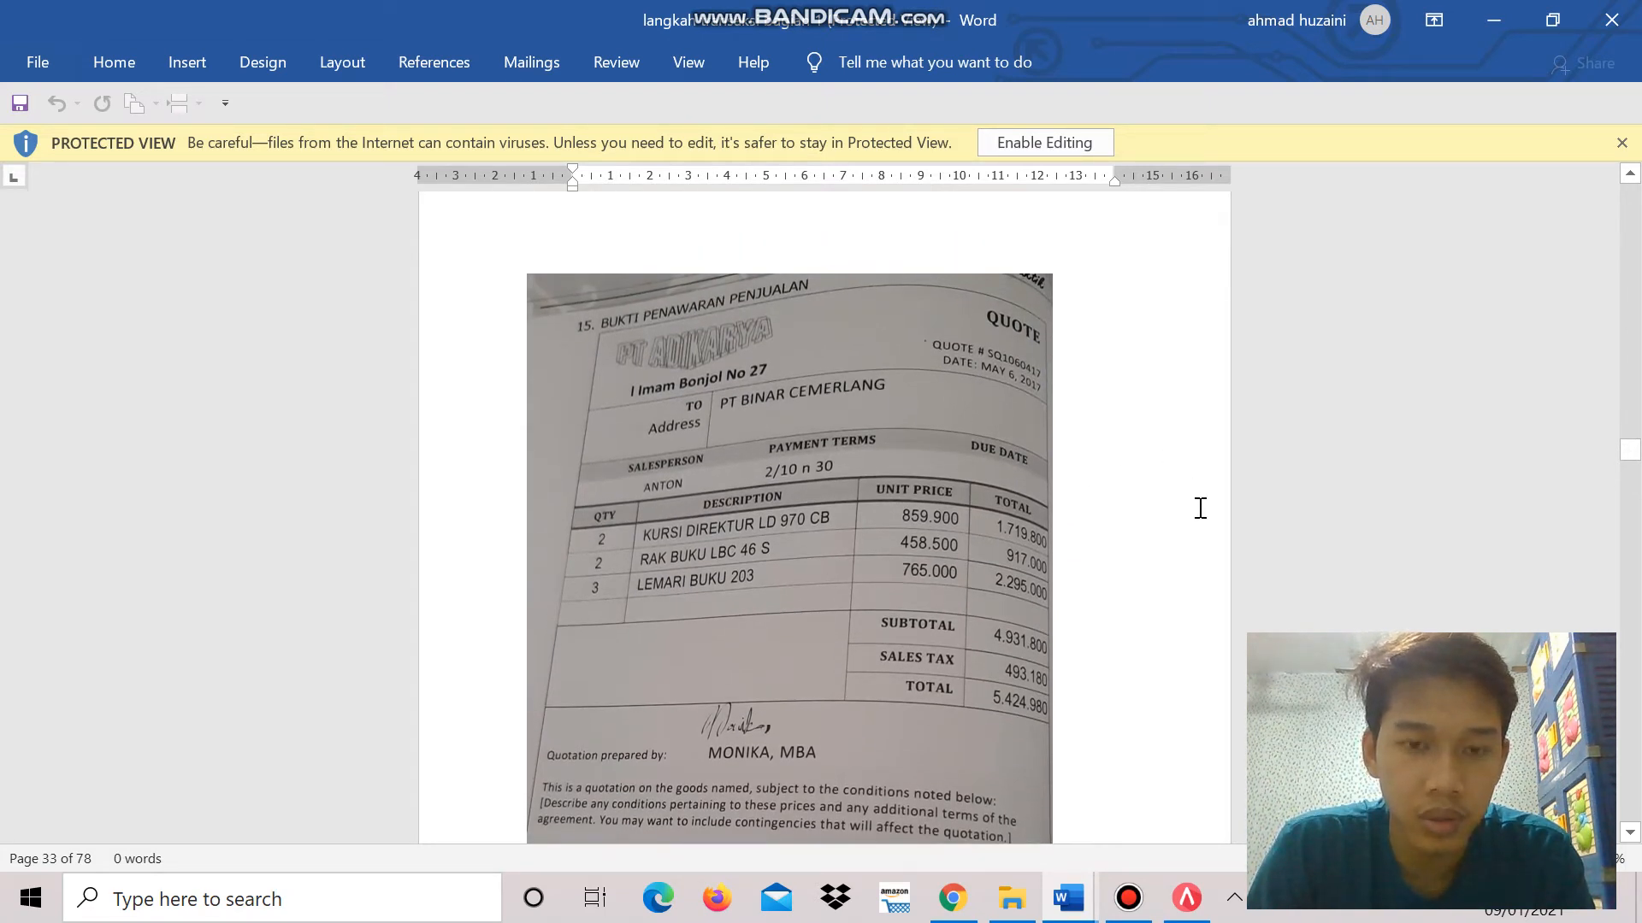
{"action": "scroll", "coordinate": [1171, 532], "scroll_direction": "down", "scroll_amount": 1}
{"action": "scroll", "coordinate": [1172, 531], "scroll_direction": "up", "scroll_amount": 1}
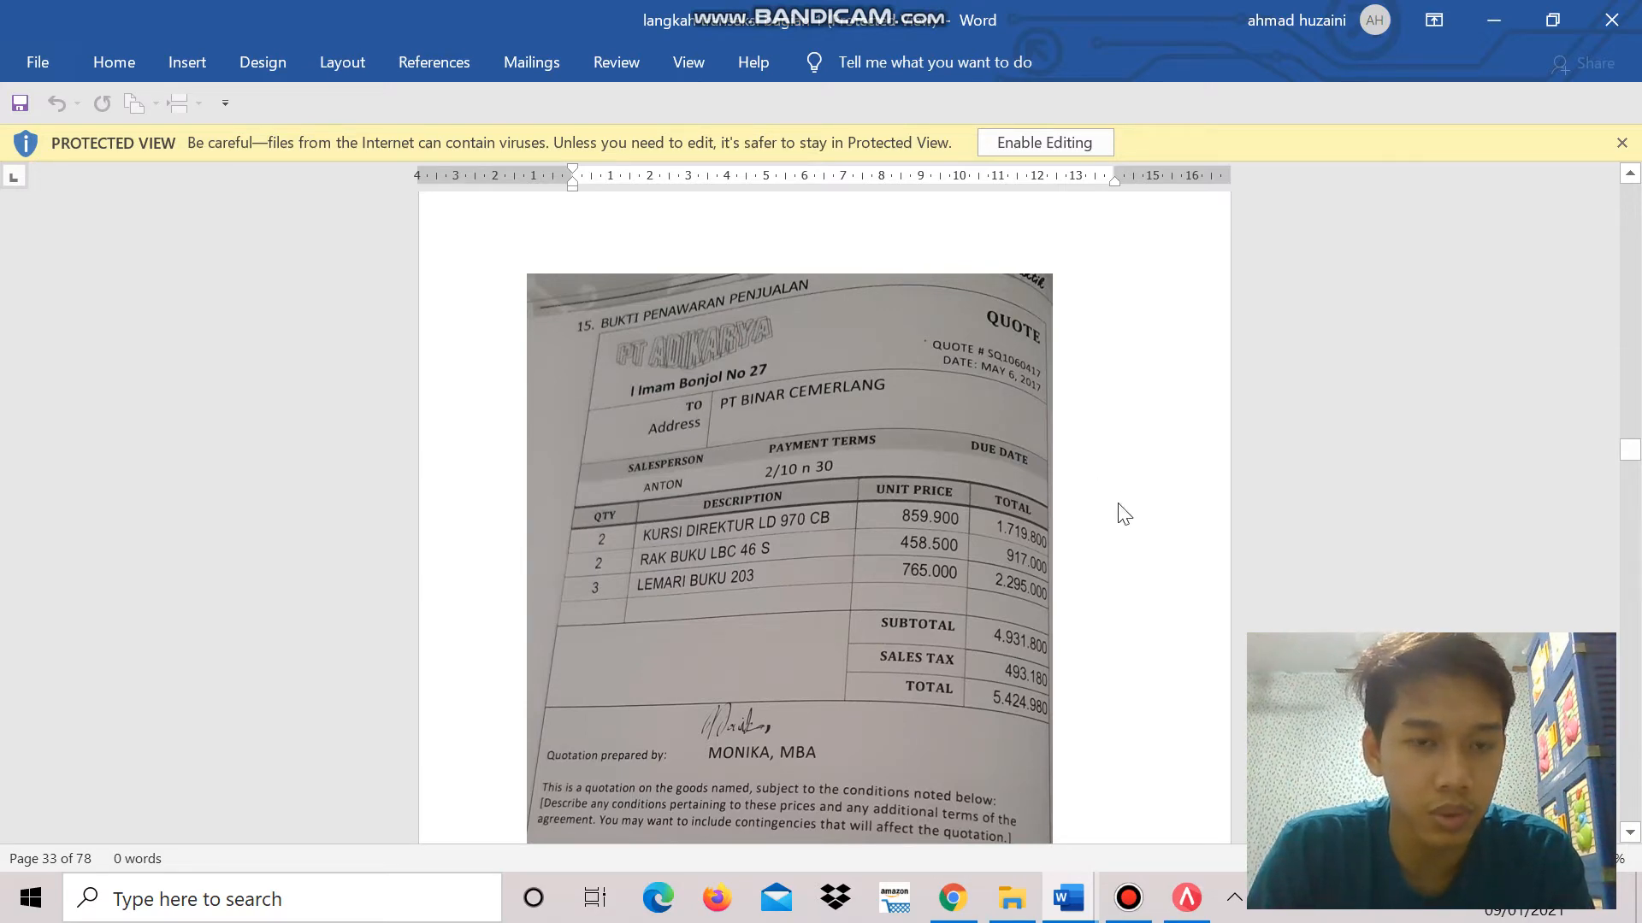
Switch to ACCURATE, close the blank Cust. Receipt form and open a new Sales Quotation (Penawaran Penjualan).
{"action": "key", "text": "alt+Tab"}
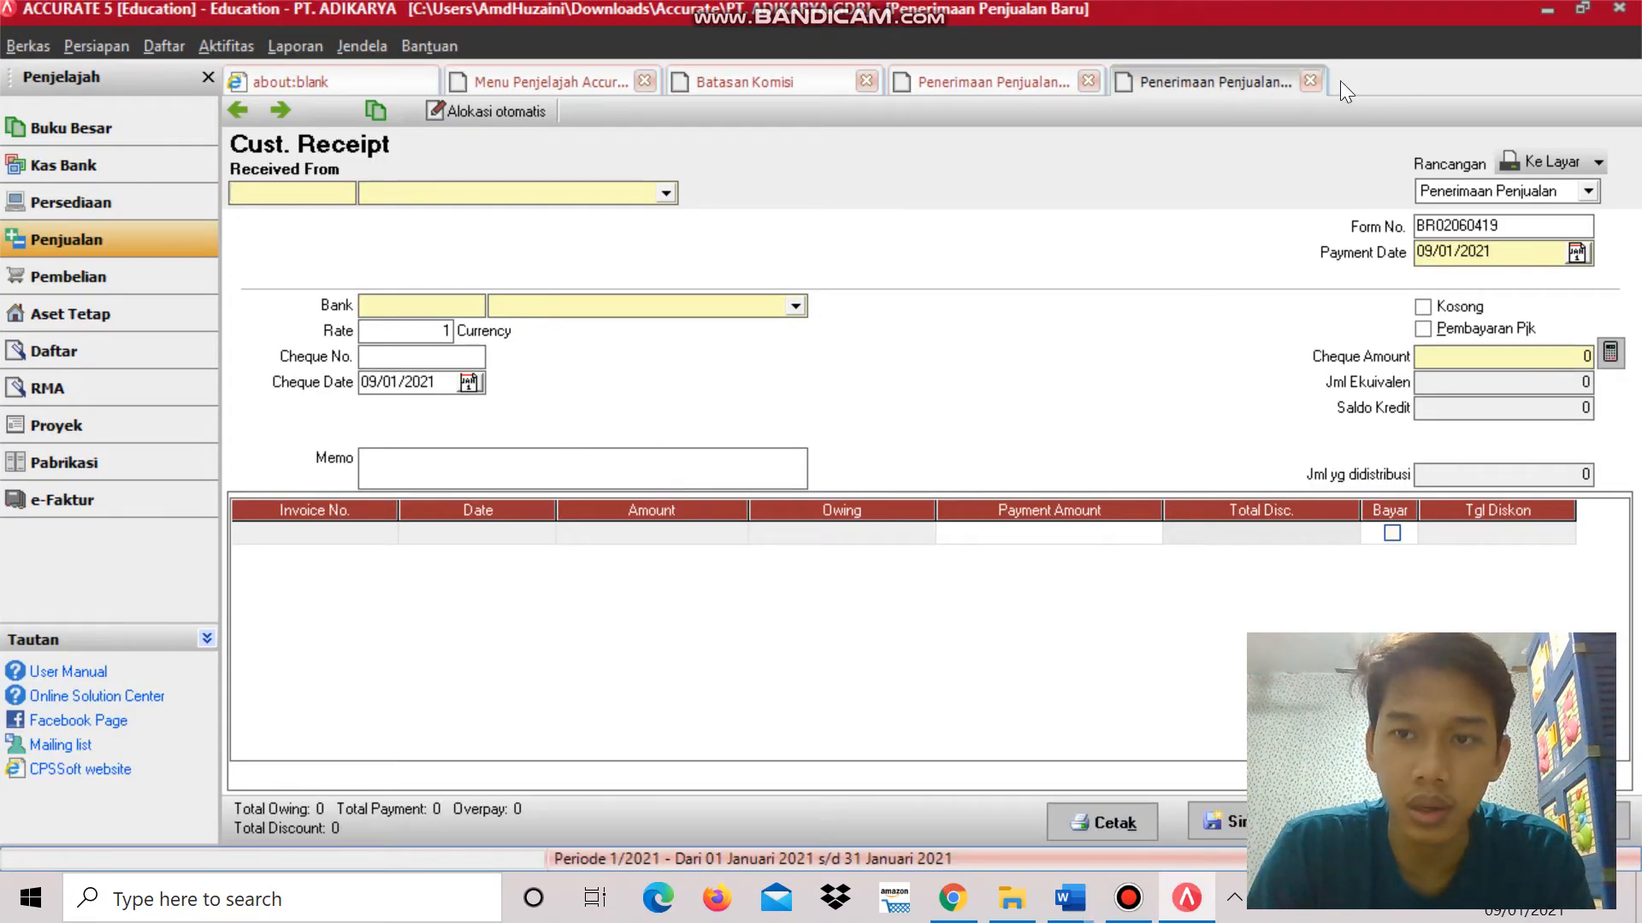
{"action": "left_click", "coordinate": [1310, 82]}
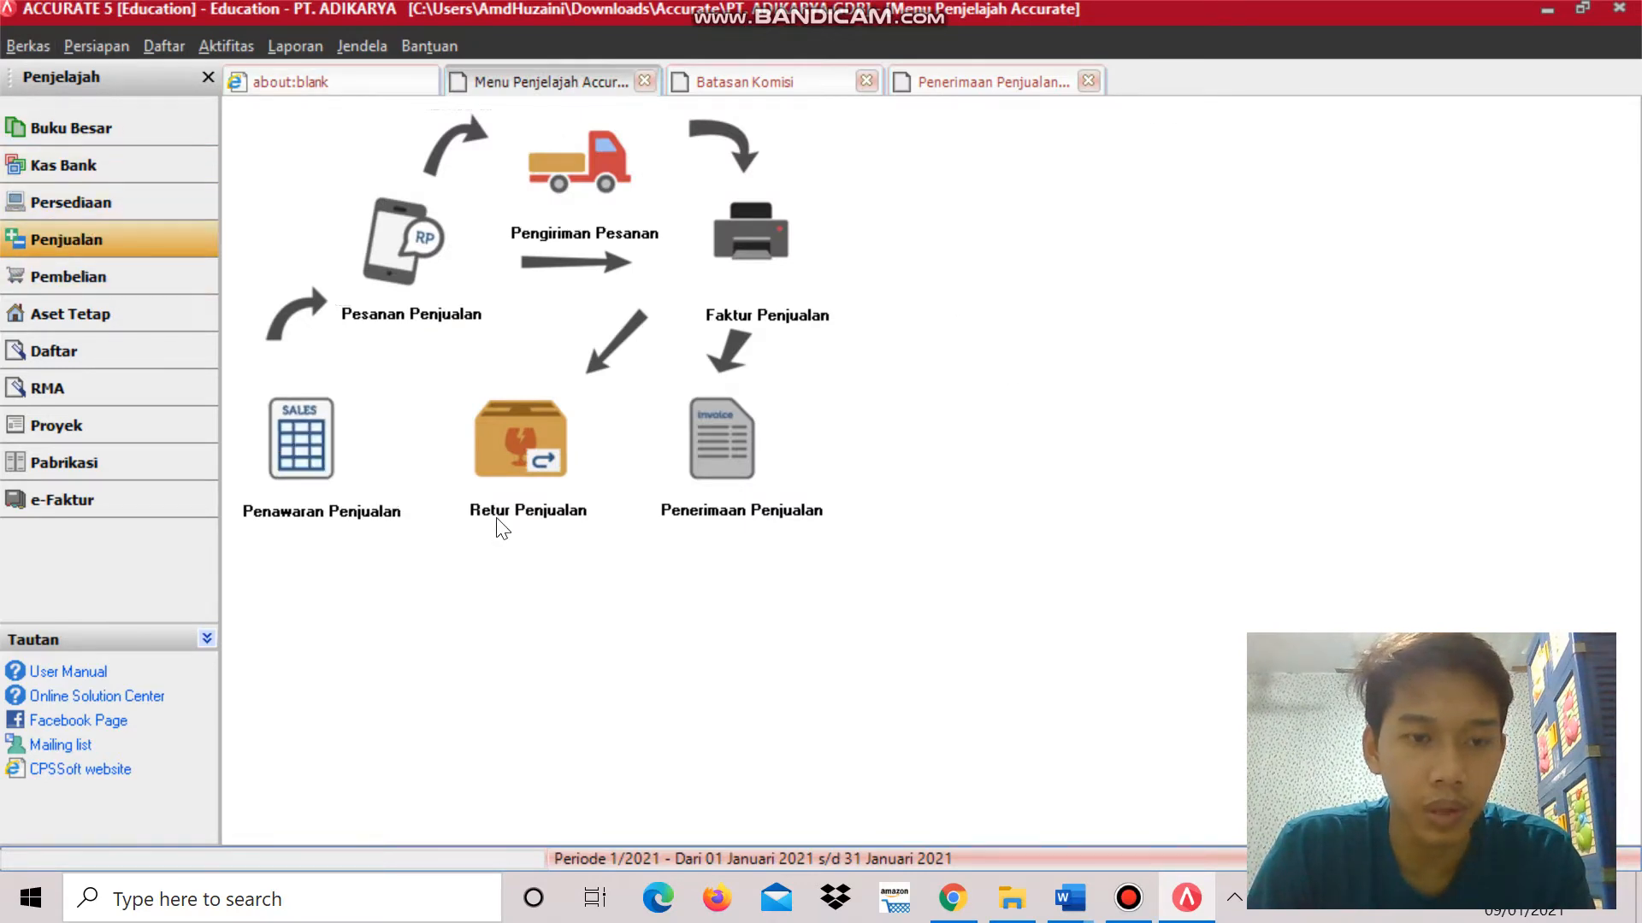
{"action": "key", "text": "alt+Tab"}
{"action": "key", "text": "alt+Tab"}
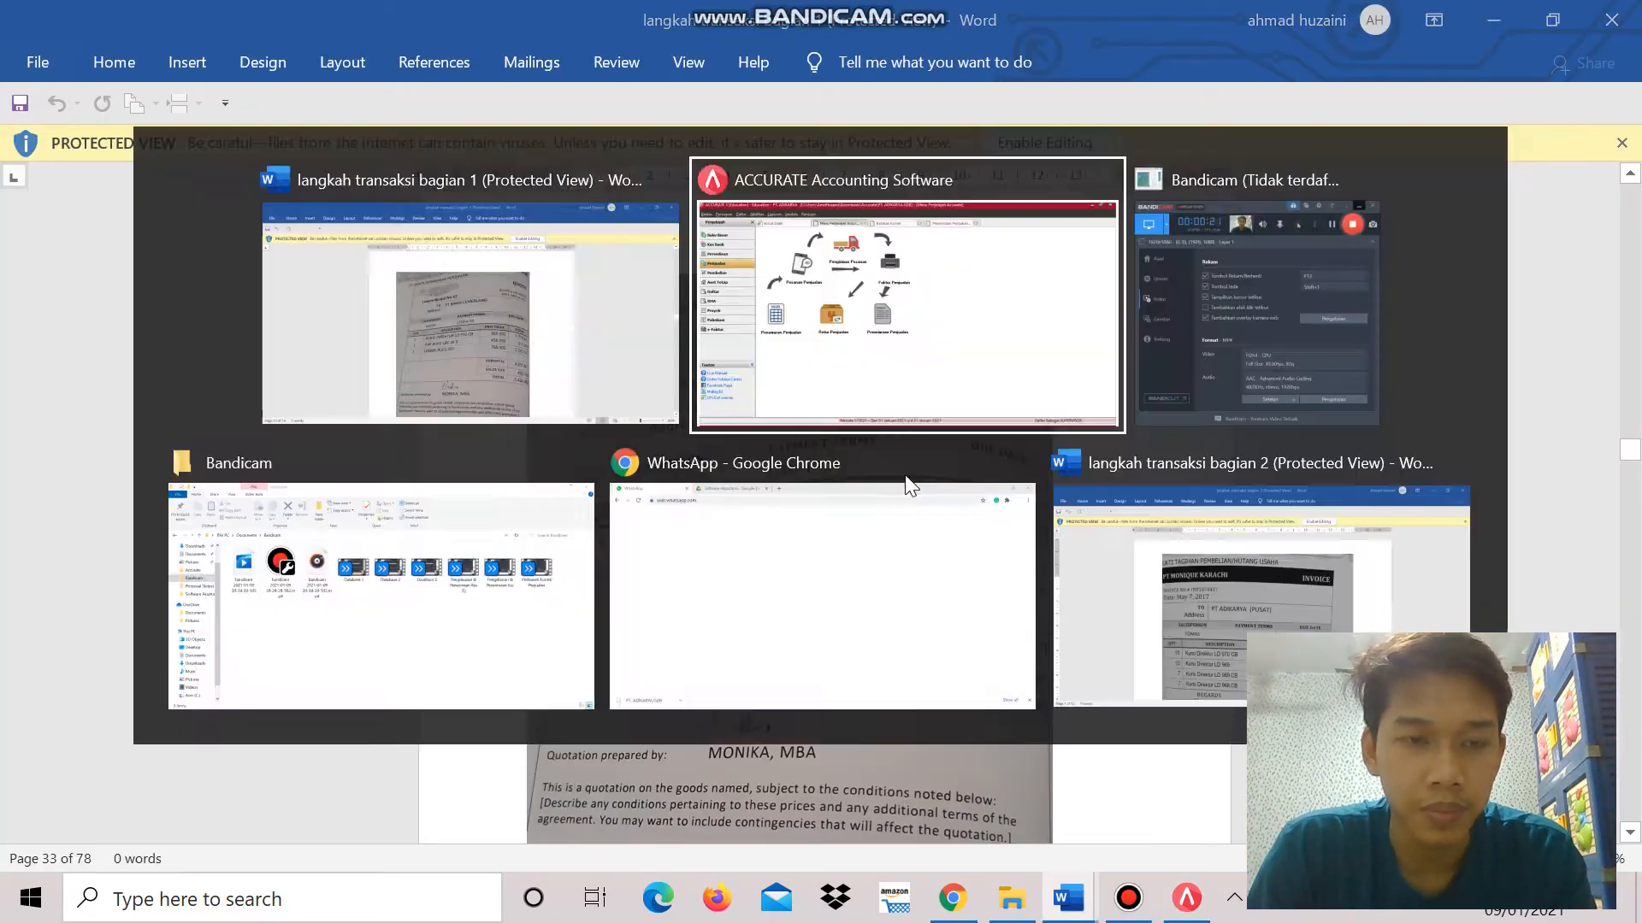
{"action": "left_click", "coordinate": [285, 451]}
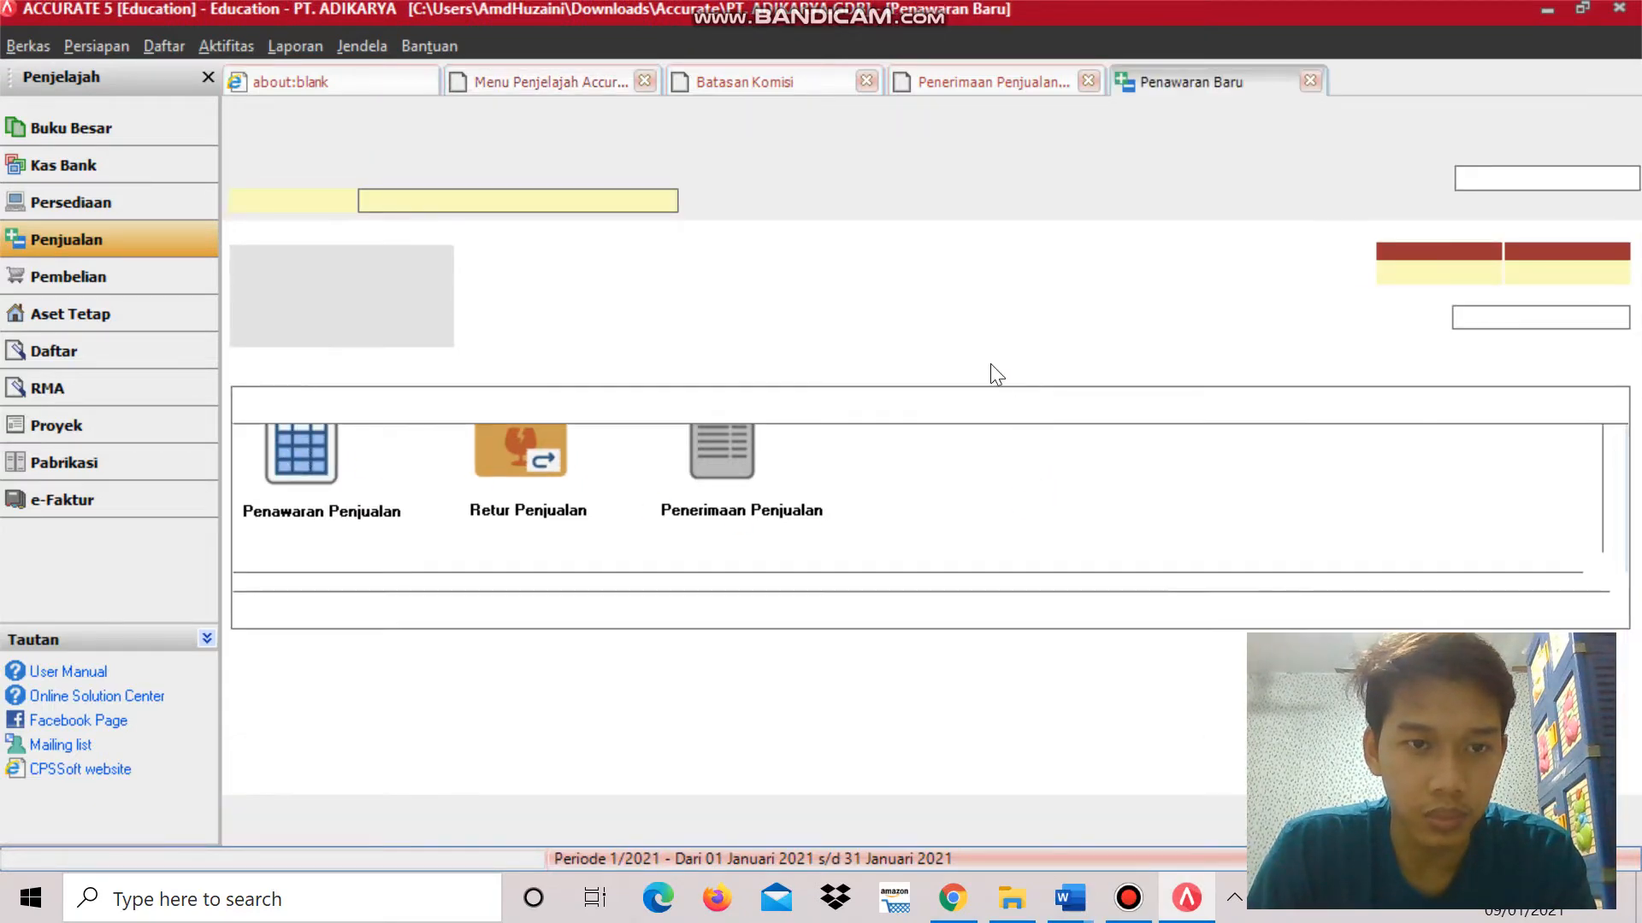
Check the customer on the Word quote and select PT Binar Cemerlang as the Order by customer in the Sales Quotation.
{"action": "key", "text": "alt+Tab"}
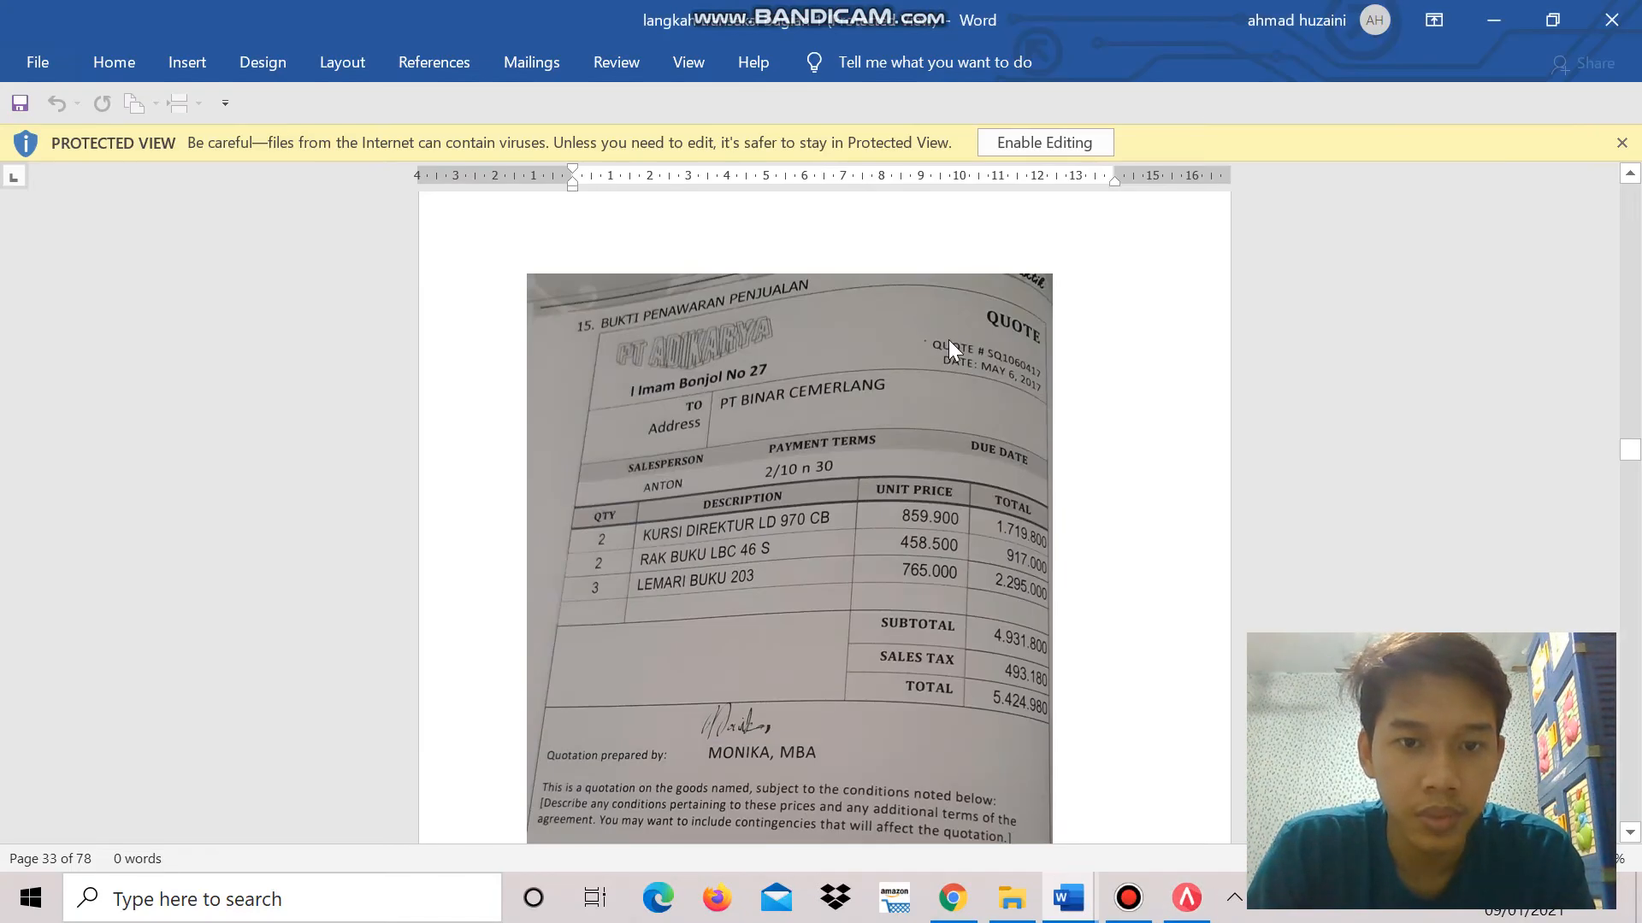
{"action": "key", "text": "alt+Tab"}
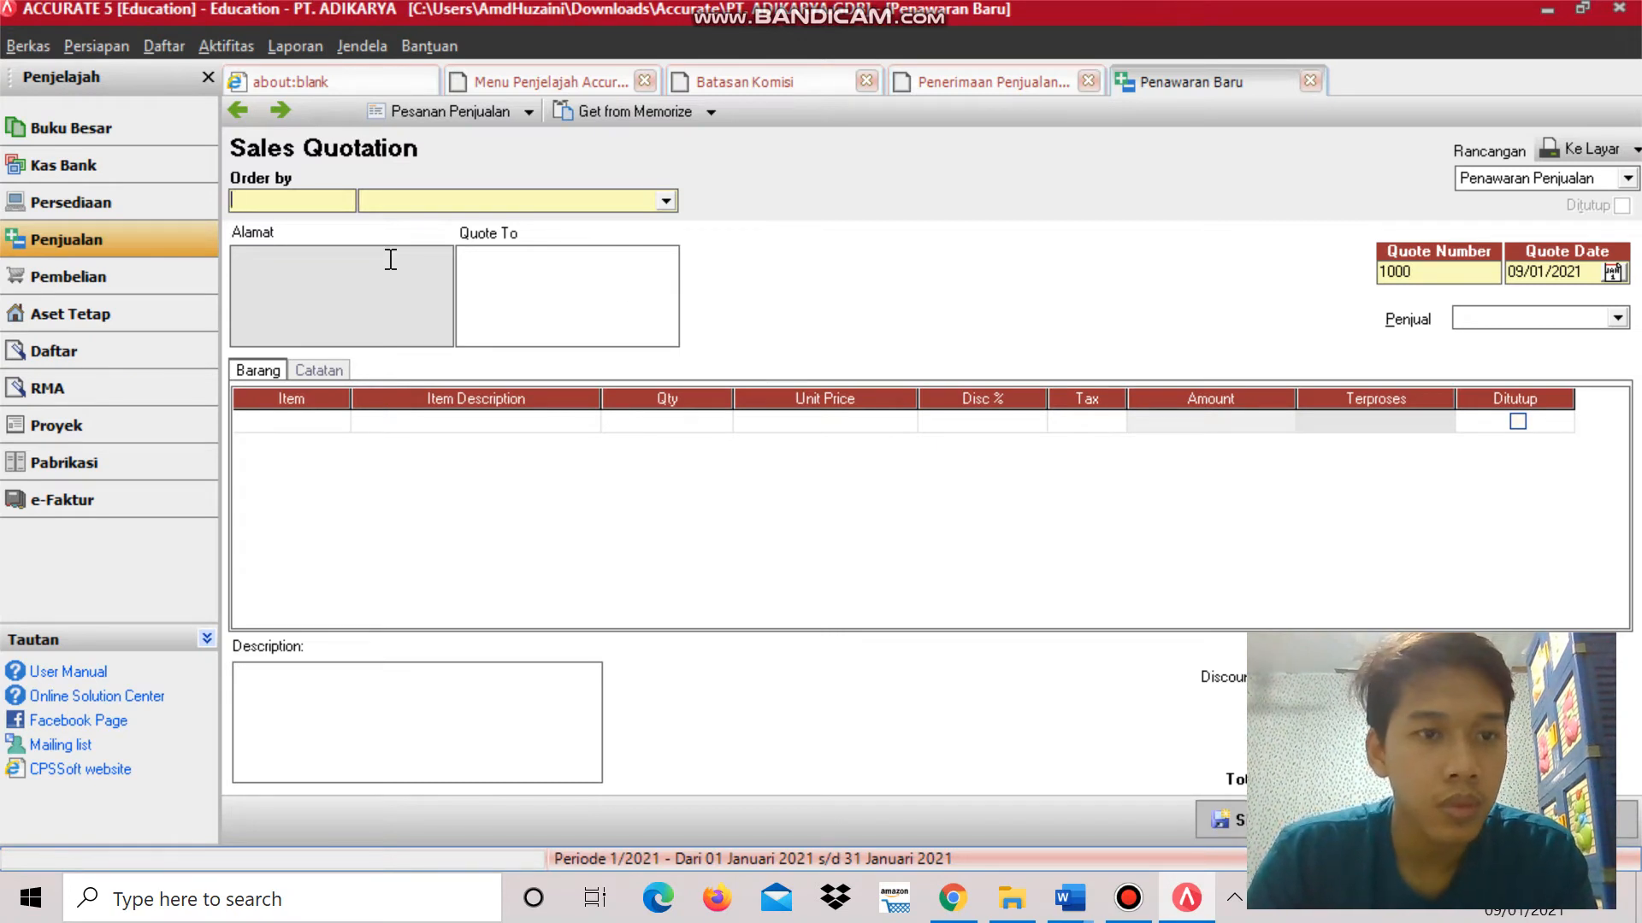
{"action": "left_click", "coordinate": [434, 202]}
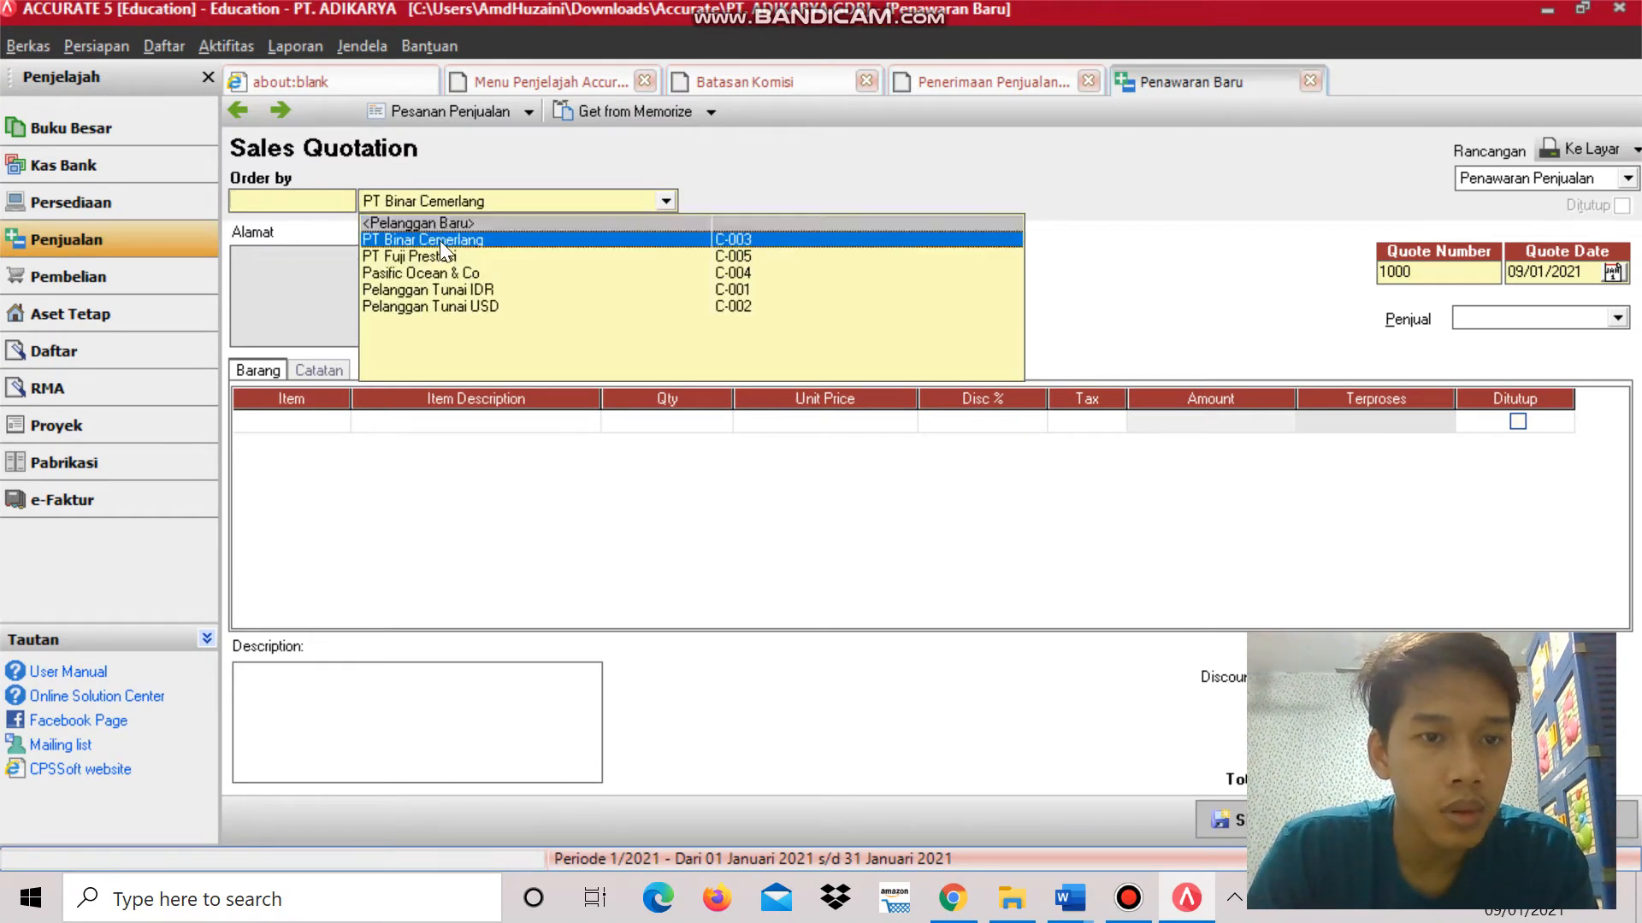
{"action": "left_click", "coordinate": [439, 238]}
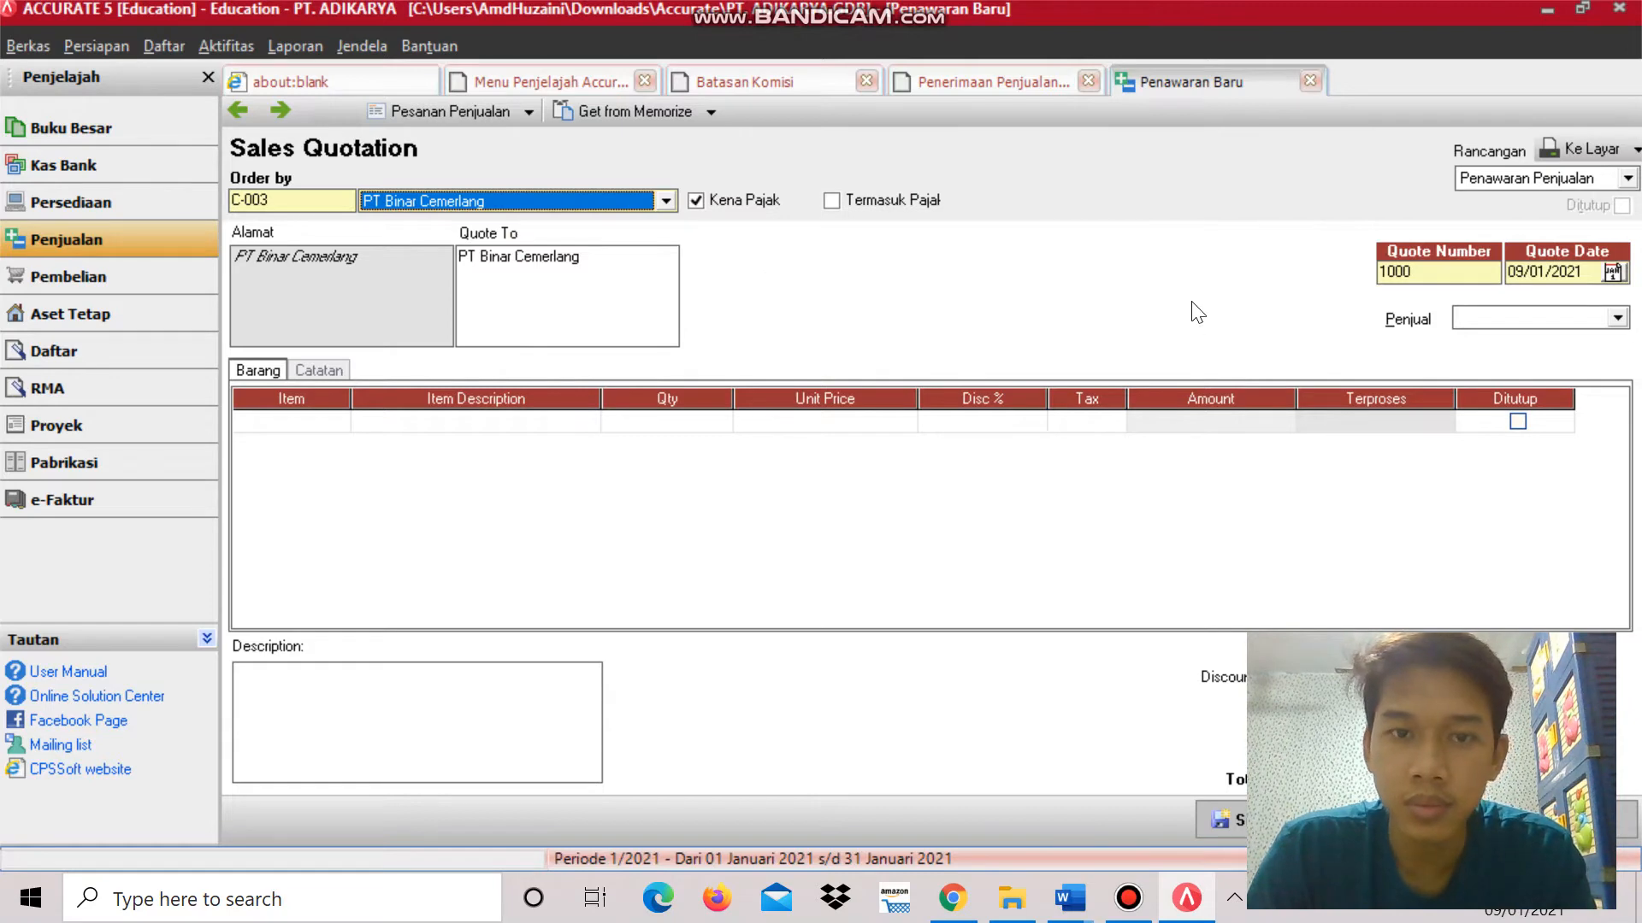
Set the Quote Number to SQ01060417, comparing it with the quote in the Word document.
{"action": "key", "text": "alt+Tab"}
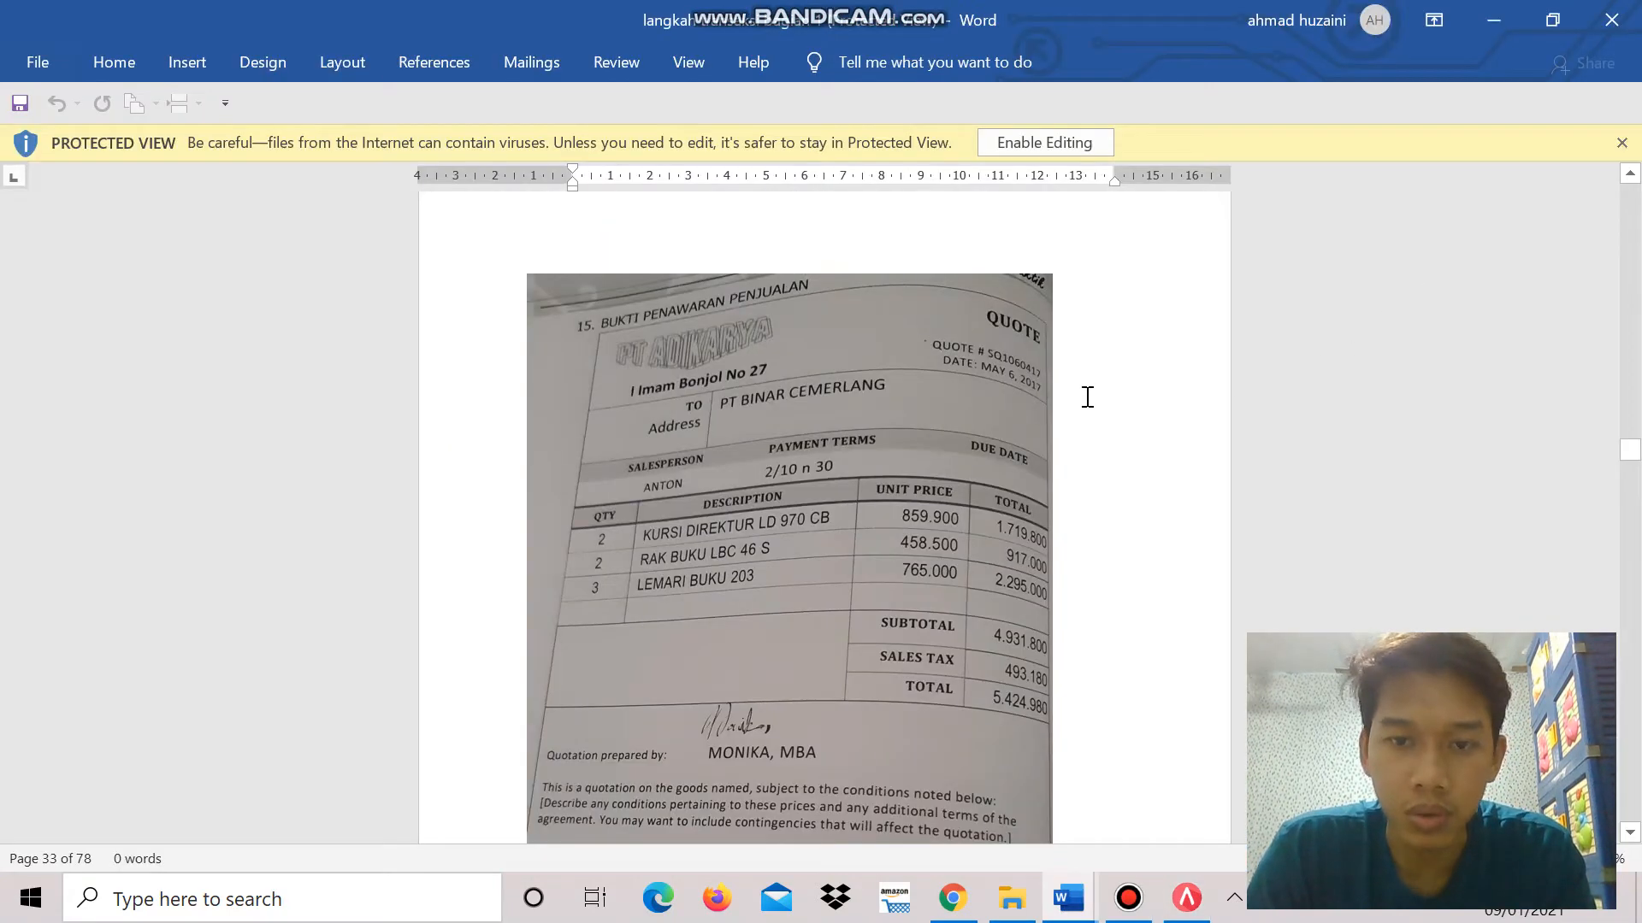
{"action": "key", "text": "alt+Tab"}
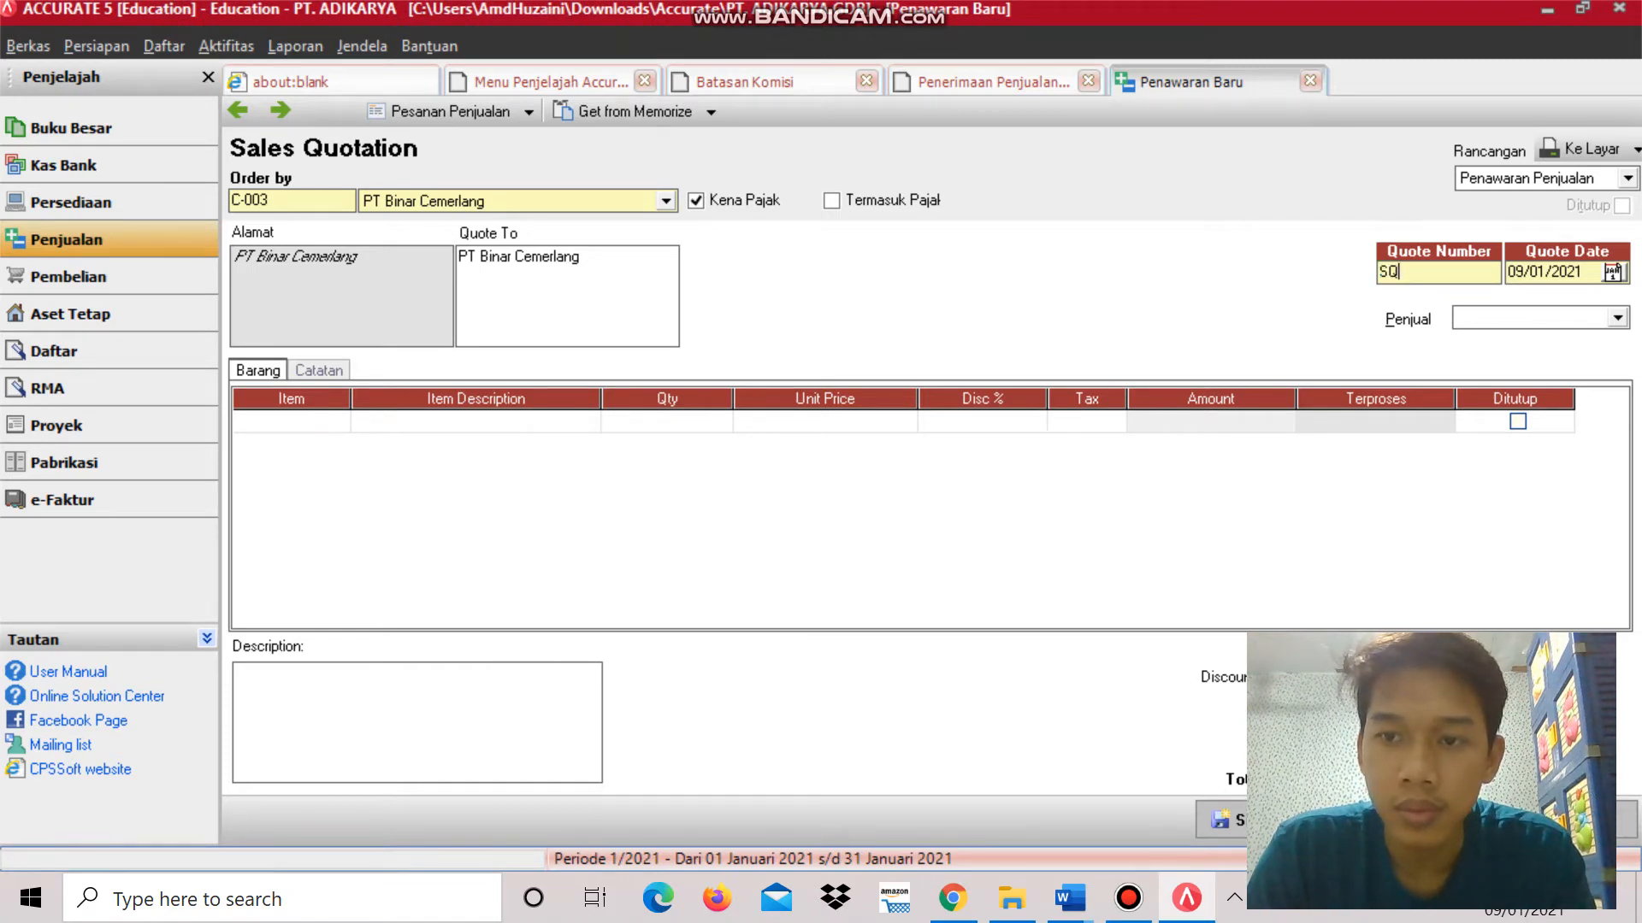
{"action": "key", "text": "alt+Tab"}
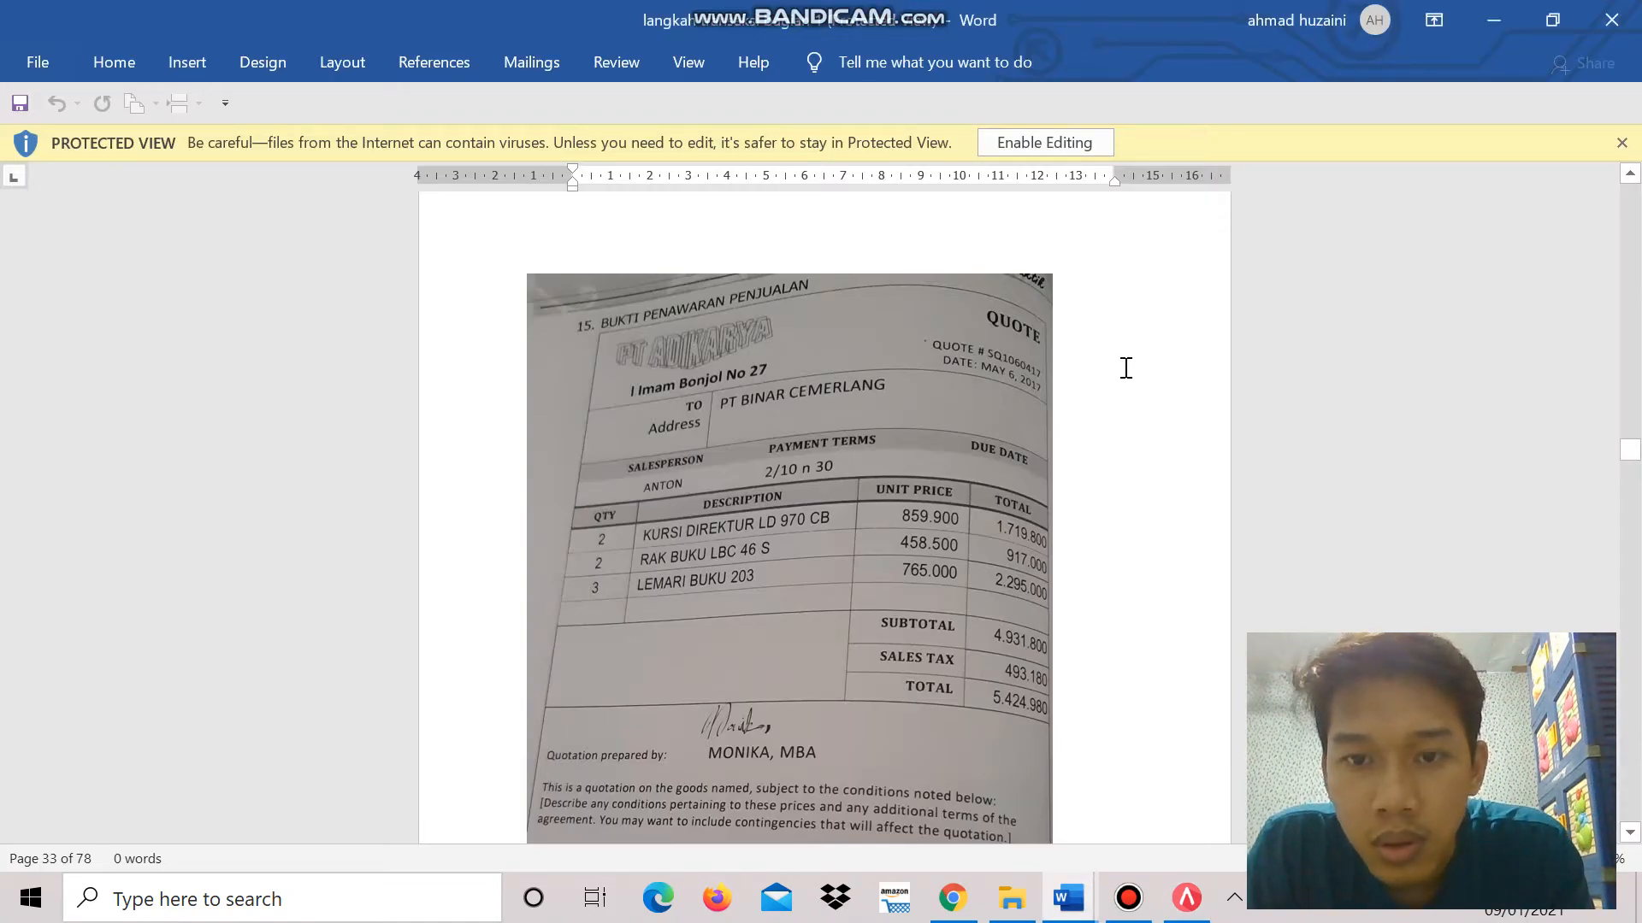
{"action": "key", "text": "alt+Tab"}
{"action": "type", "text": "SQ"}
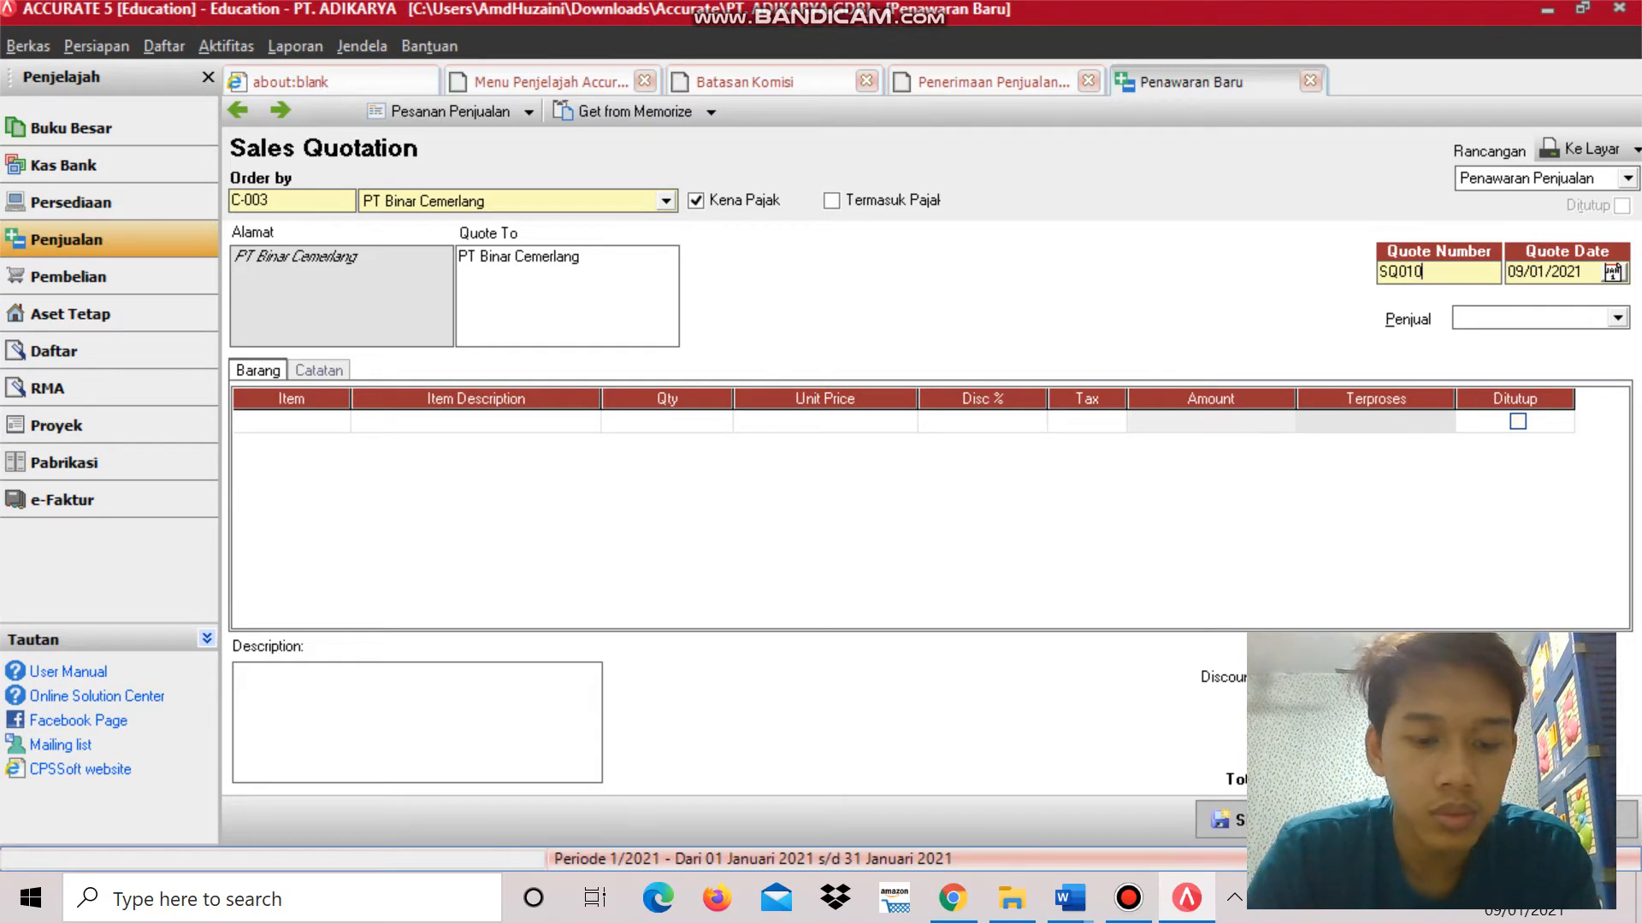
{"action": "key", "text": "alt+Tab"}
{"action": "key", "text": "alt+Tab"}
{"action": "type", "text": "010"}
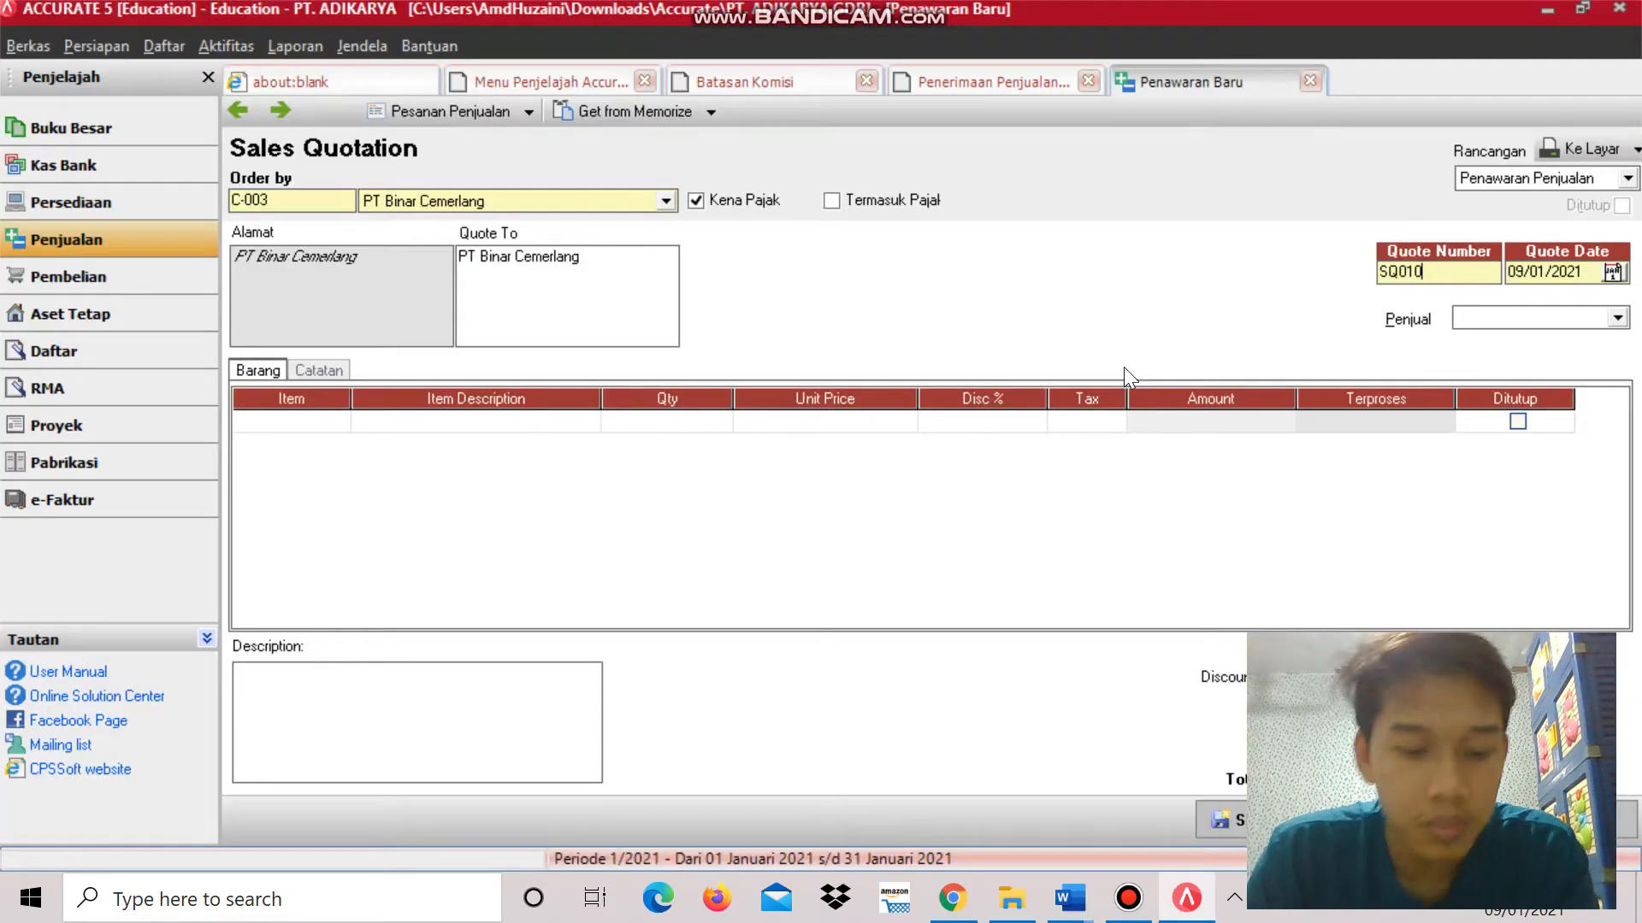
{"action": "type", "text": "6041"}
{"action": "key", "text": "Tab"}
Check the date on the Word quote and set the Quote Date to 06/05/2017.
{"action": "key", "text": "alt+Tab"}
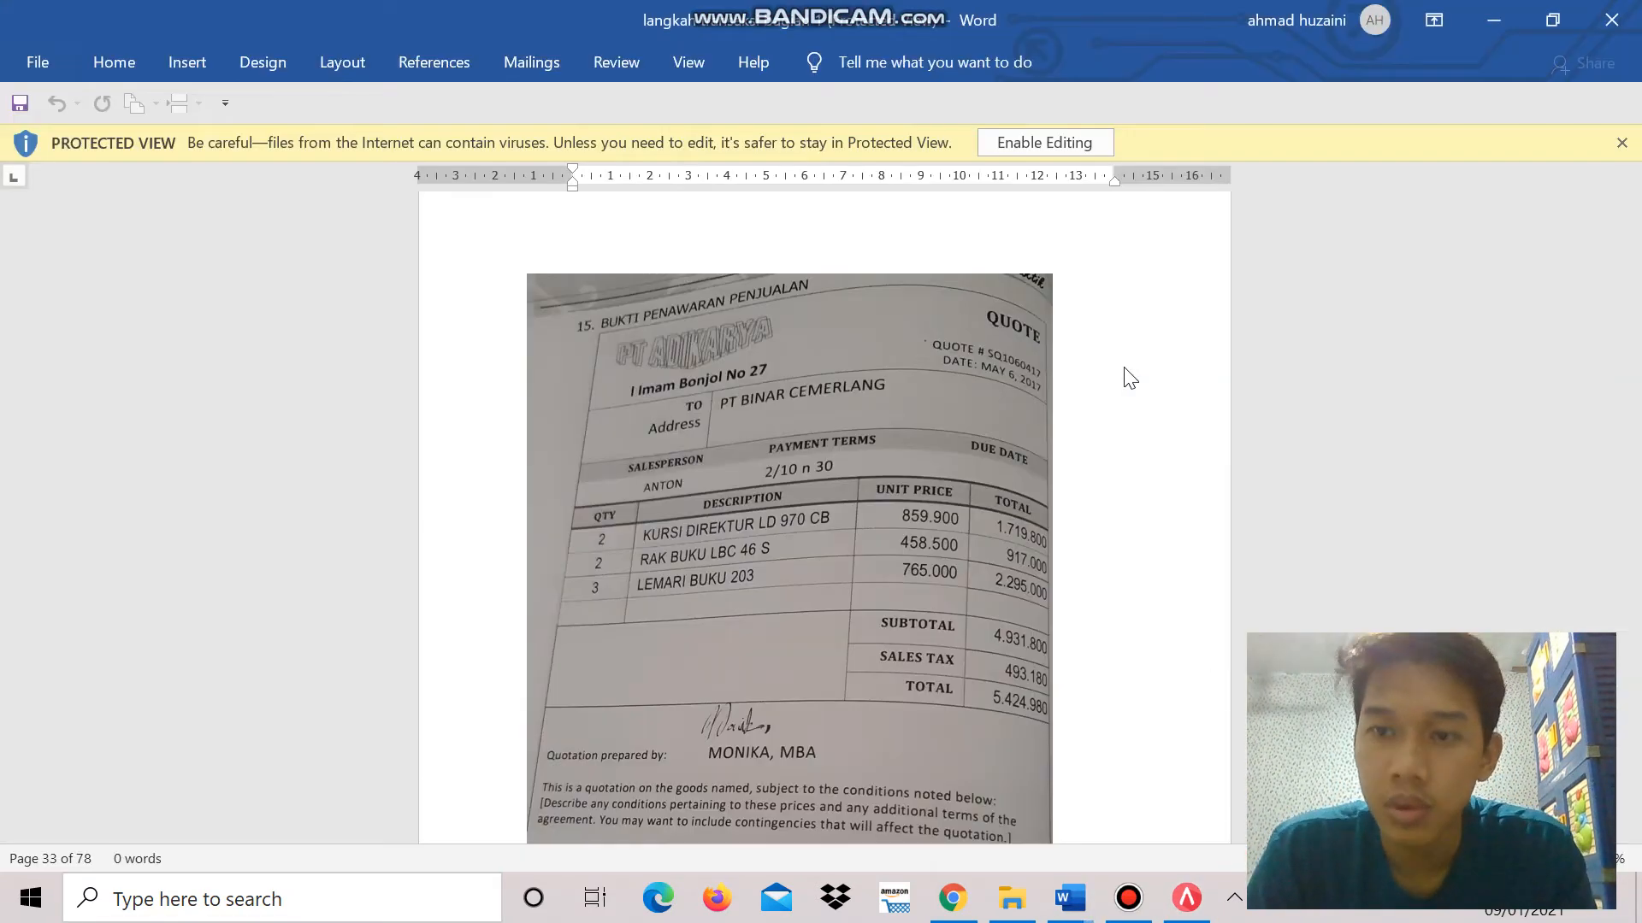
{"action": "key", "text": "alt+Tab"}
{"action": "type", "text": "06"}
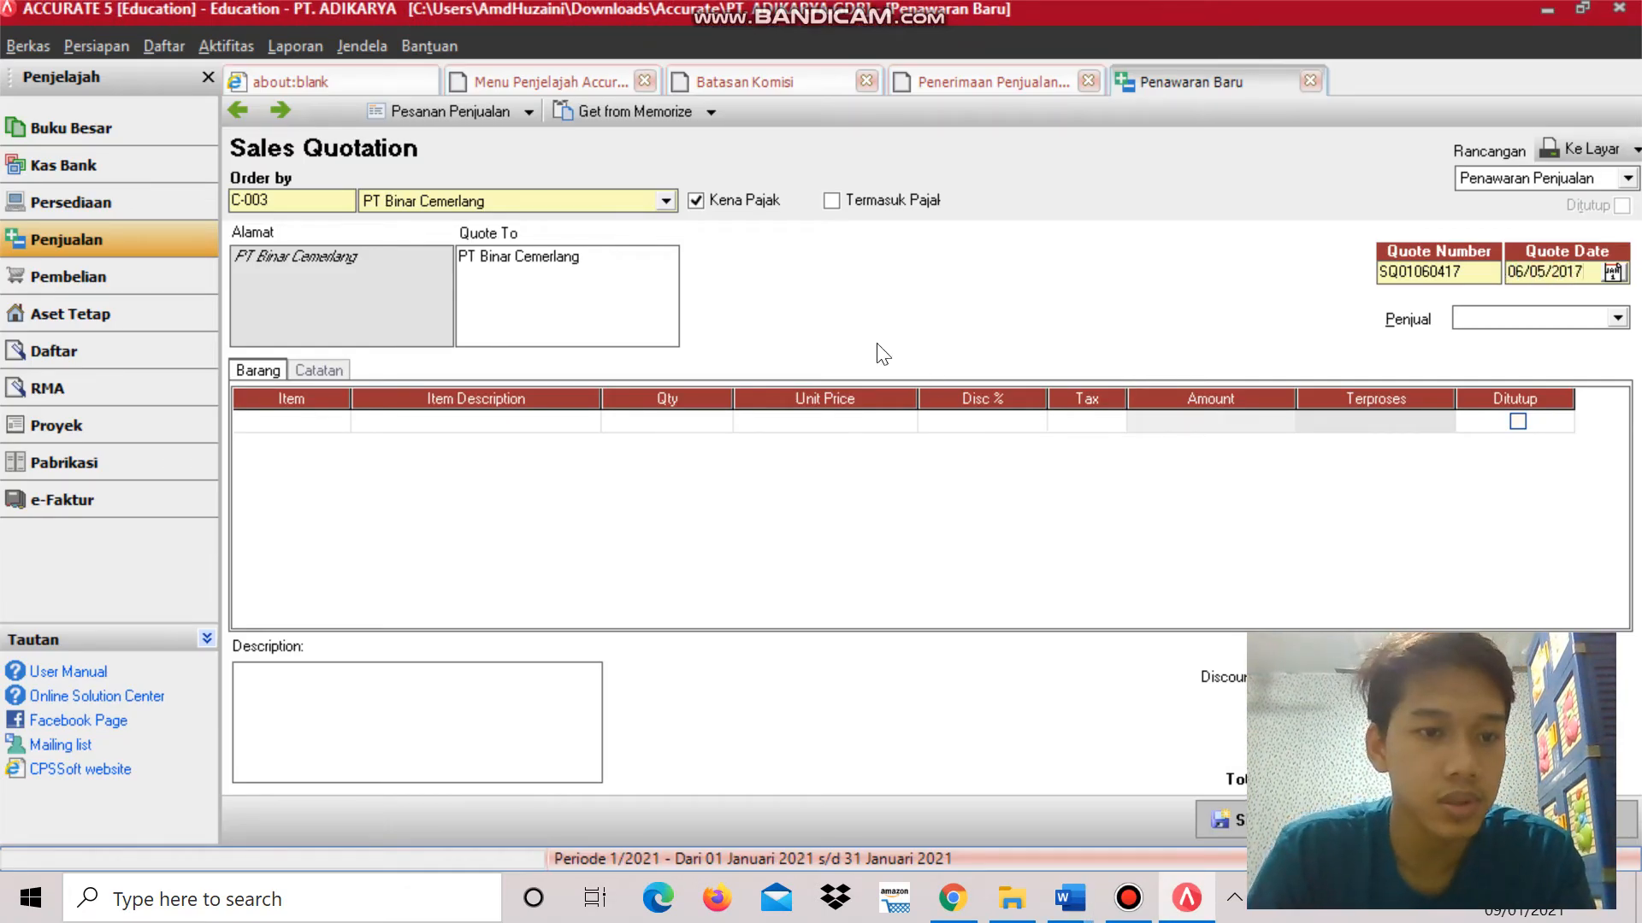
Check the first item on the Word quote and add LD 970 CB (Kursi Direktur LD 970 CB) to the Sales Quotation.
{"action": "left_click", "coordinate": [336, 421]}
{"action": "key", "text": "alt+Tab"}
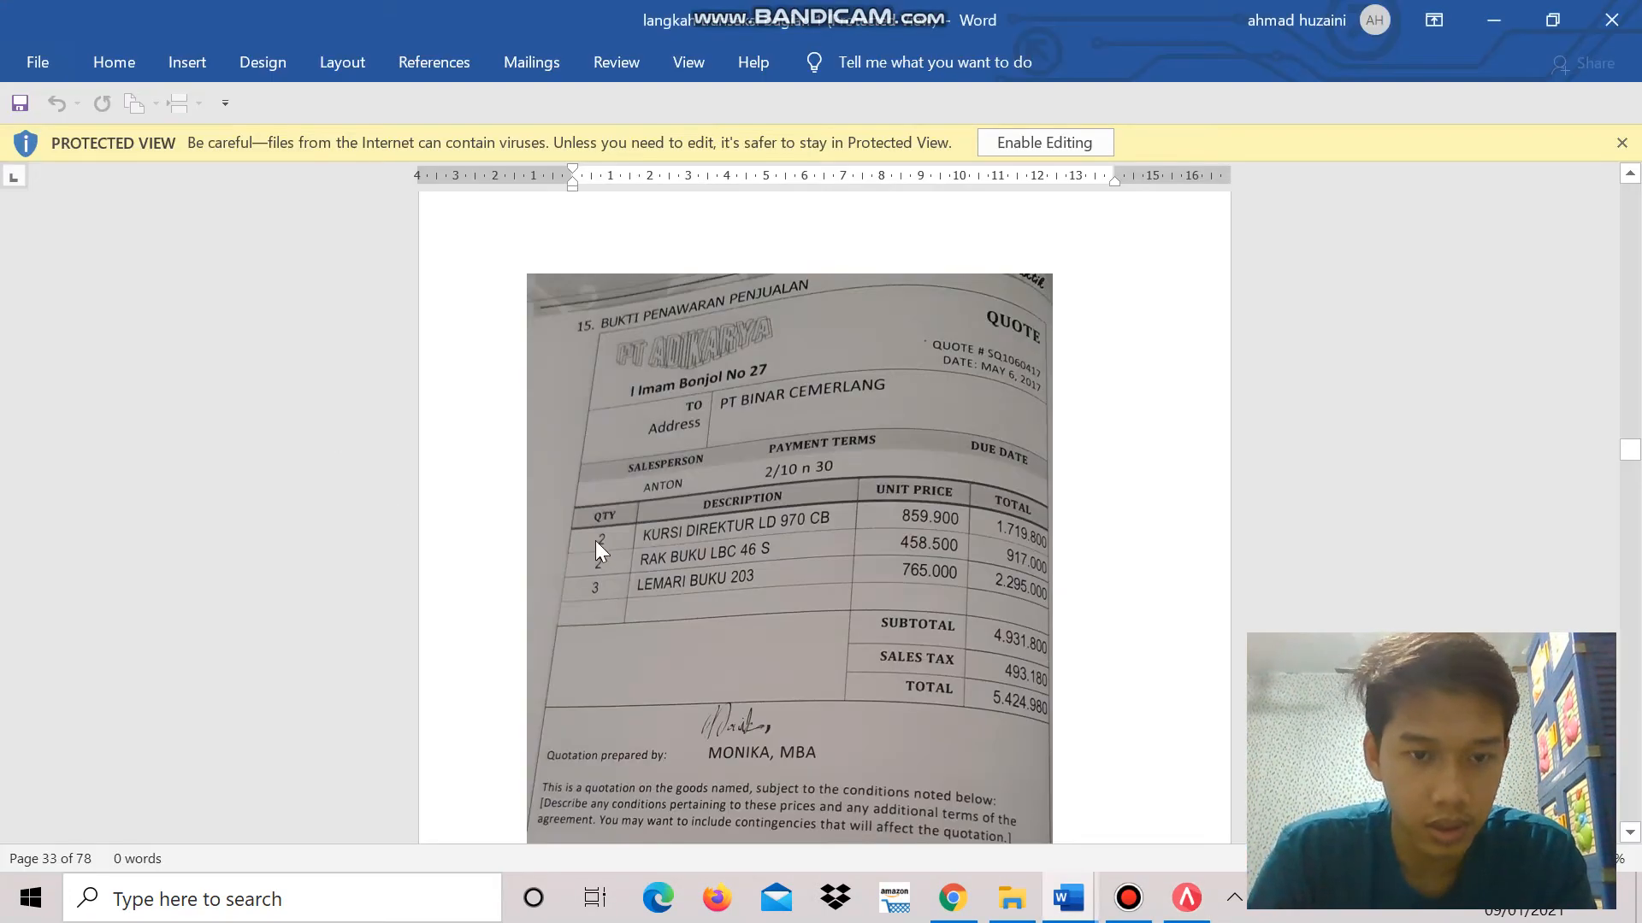
{"action": "key", "text": "alt+Tab"}
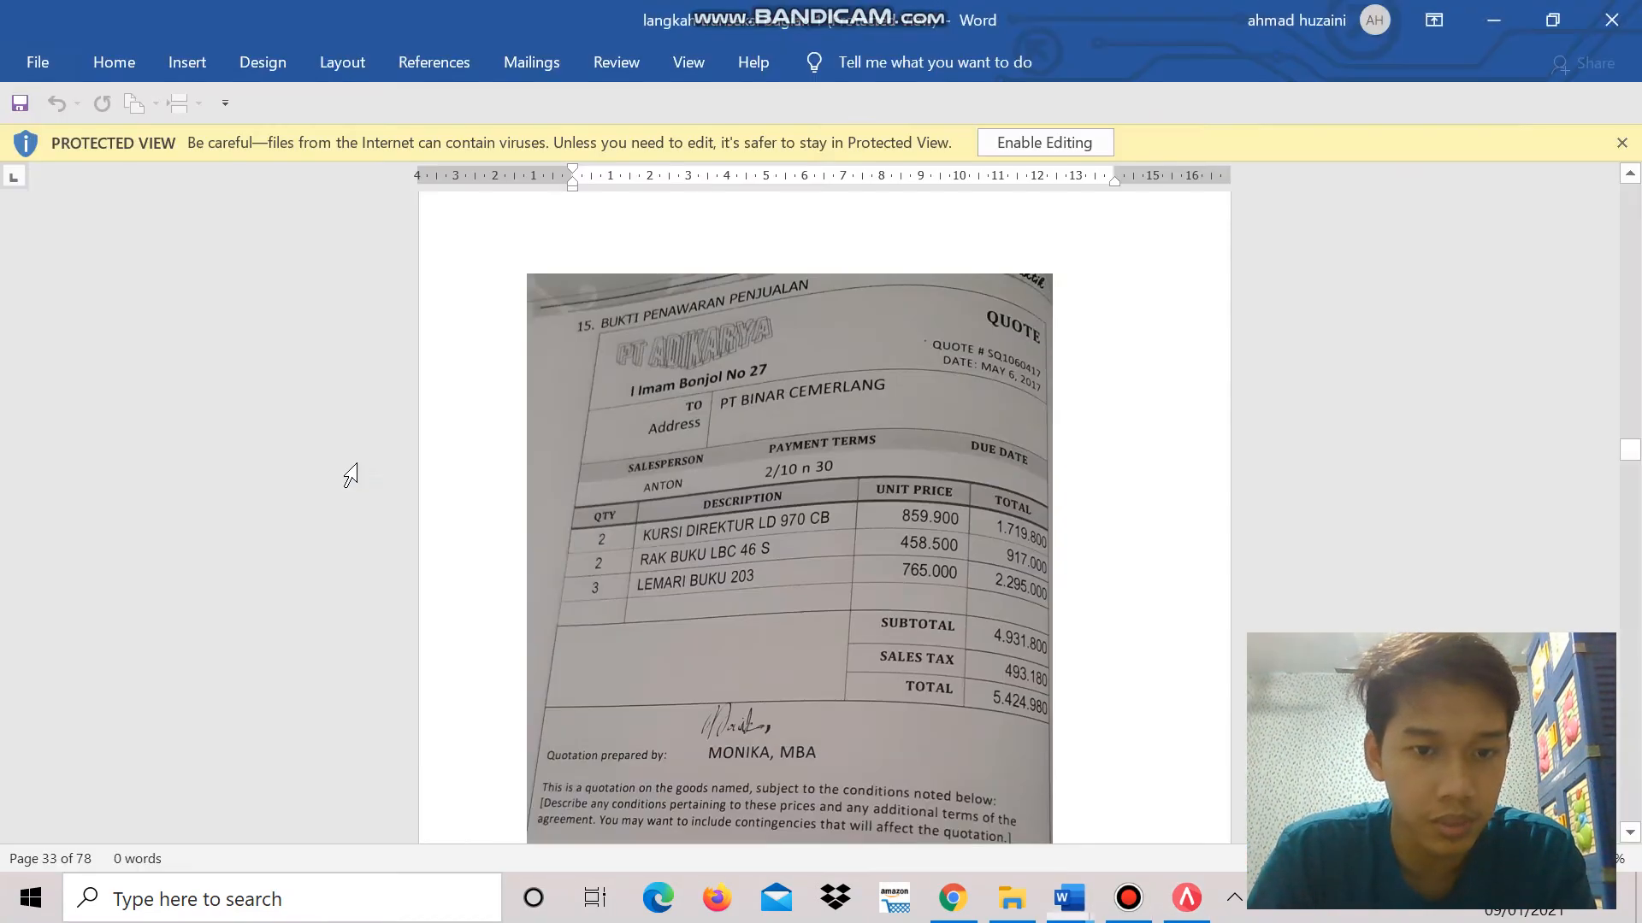
{"action": "key", "text": "alt+Tab"}
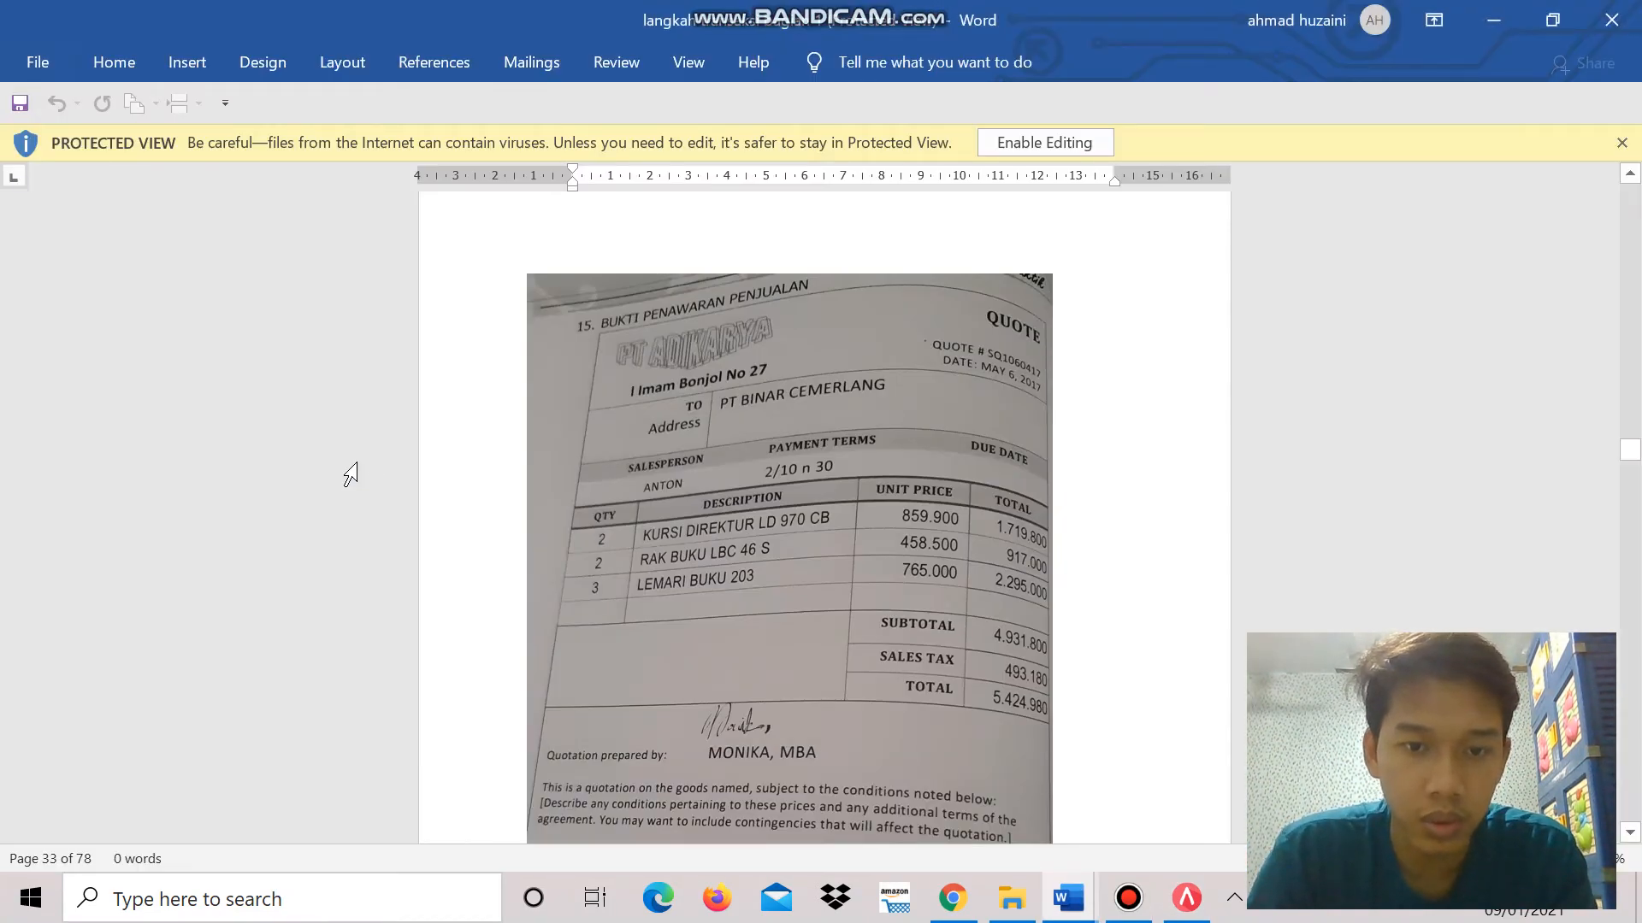
{"action": "key", "text": "alt+Tab"}
{"action": "left_click", "coordinate": [342, 423]}
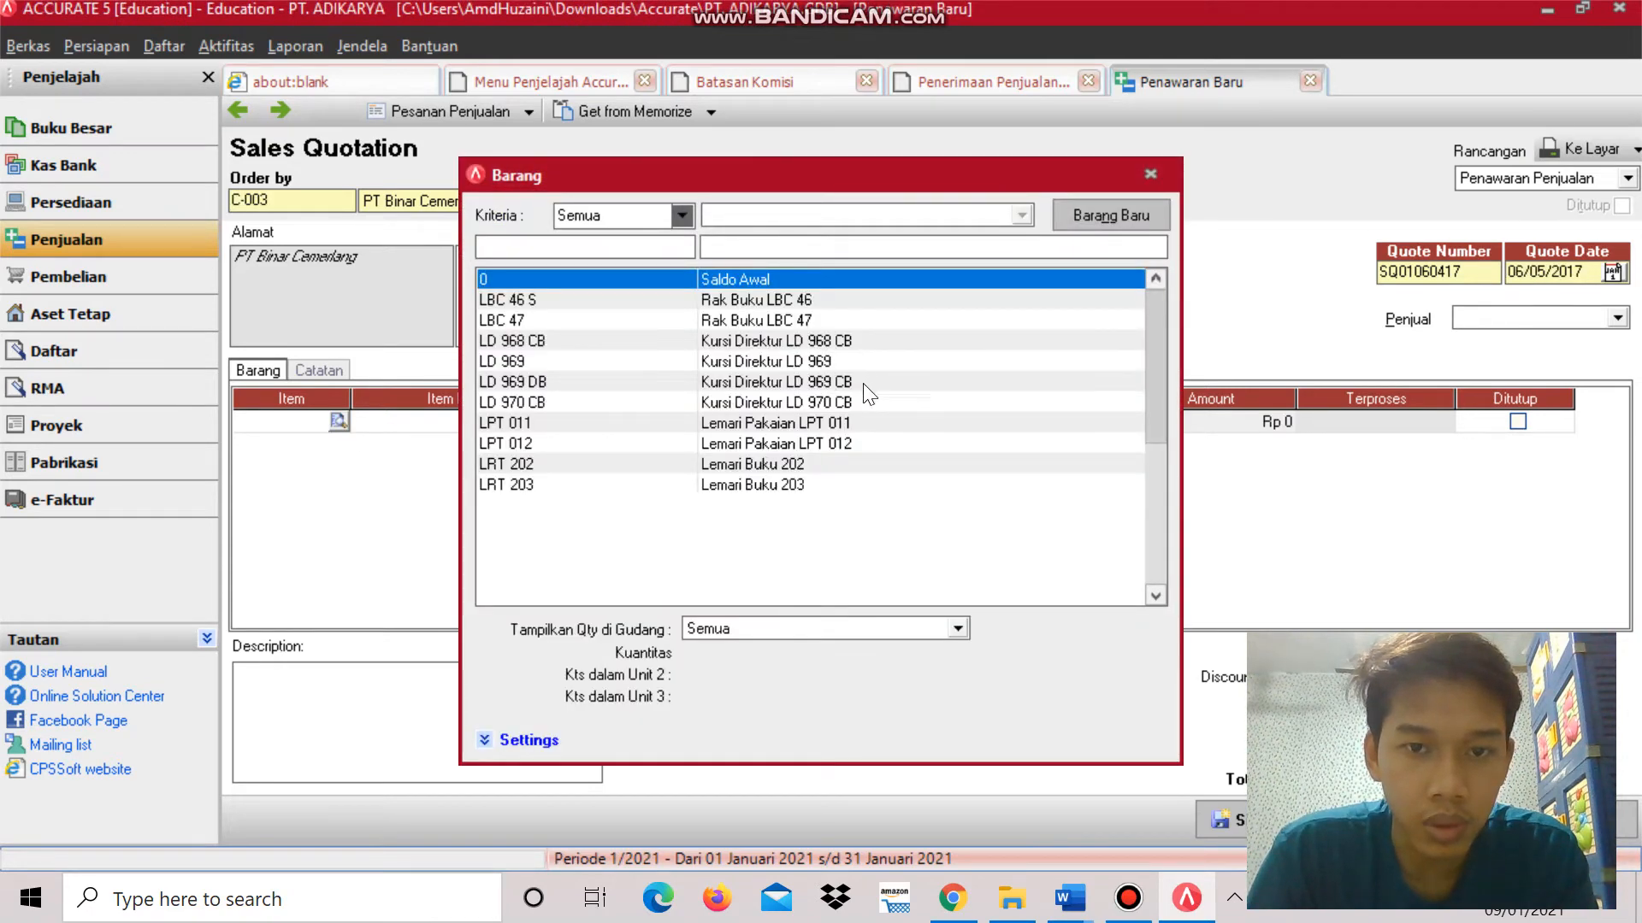
{"action": "double_click", "coordinate": [835, 402]}
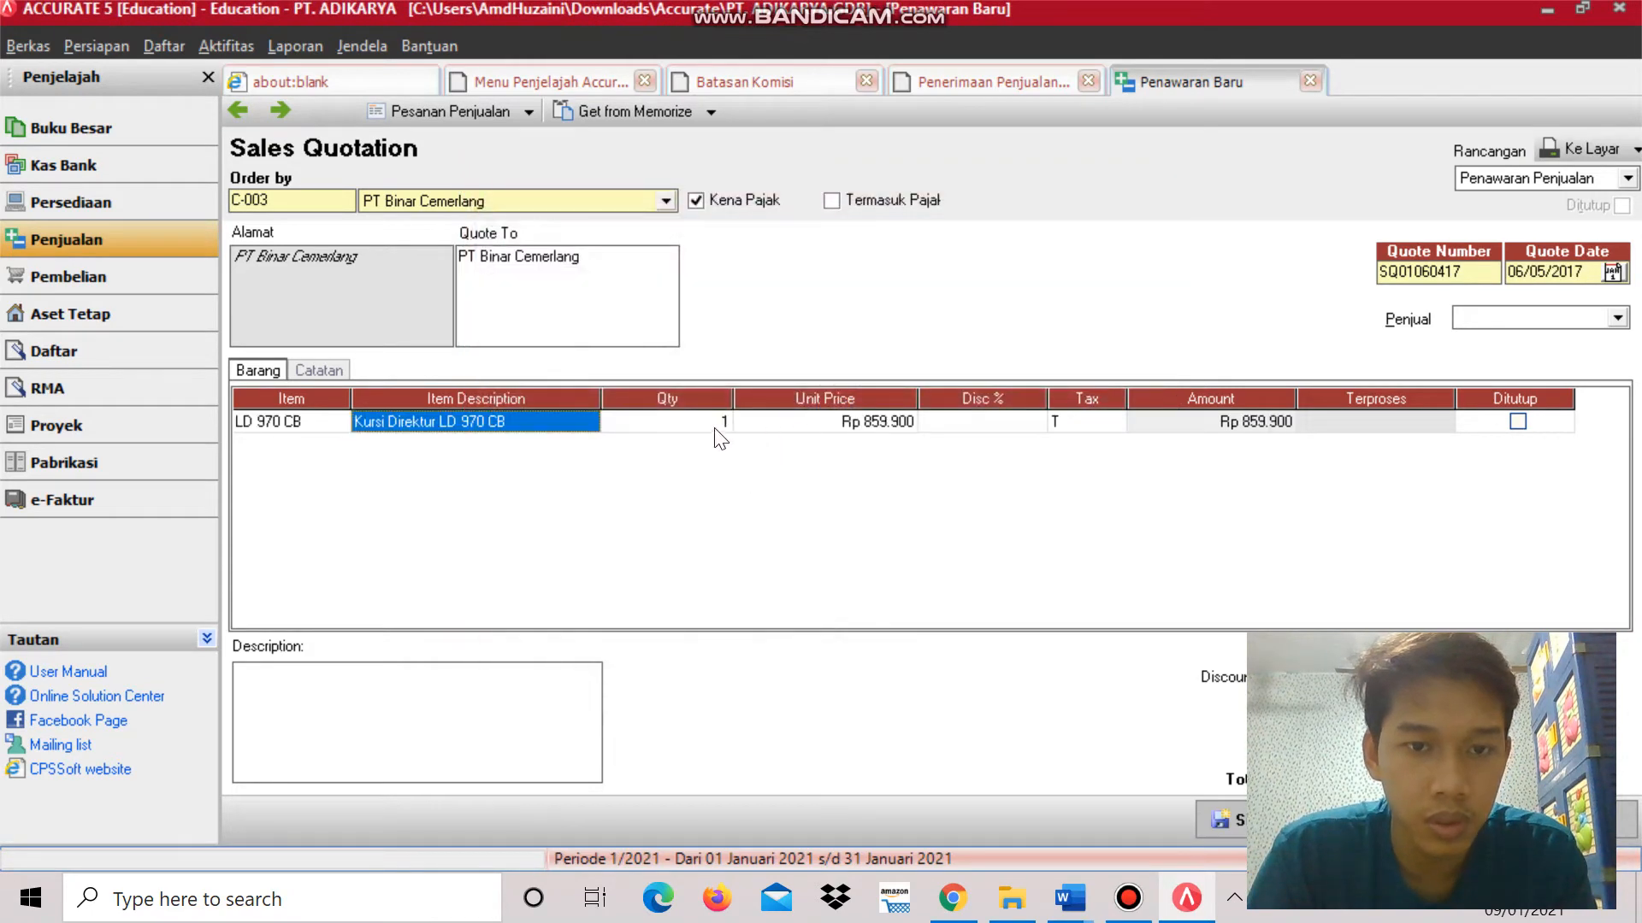
Set the quantity of Kursi Direktur LD 970 CB to 2, as given on the Word quote.
{"action": "key", "text": "alt+Tab"}
{"action": "key", "text": "alt+Tab"}
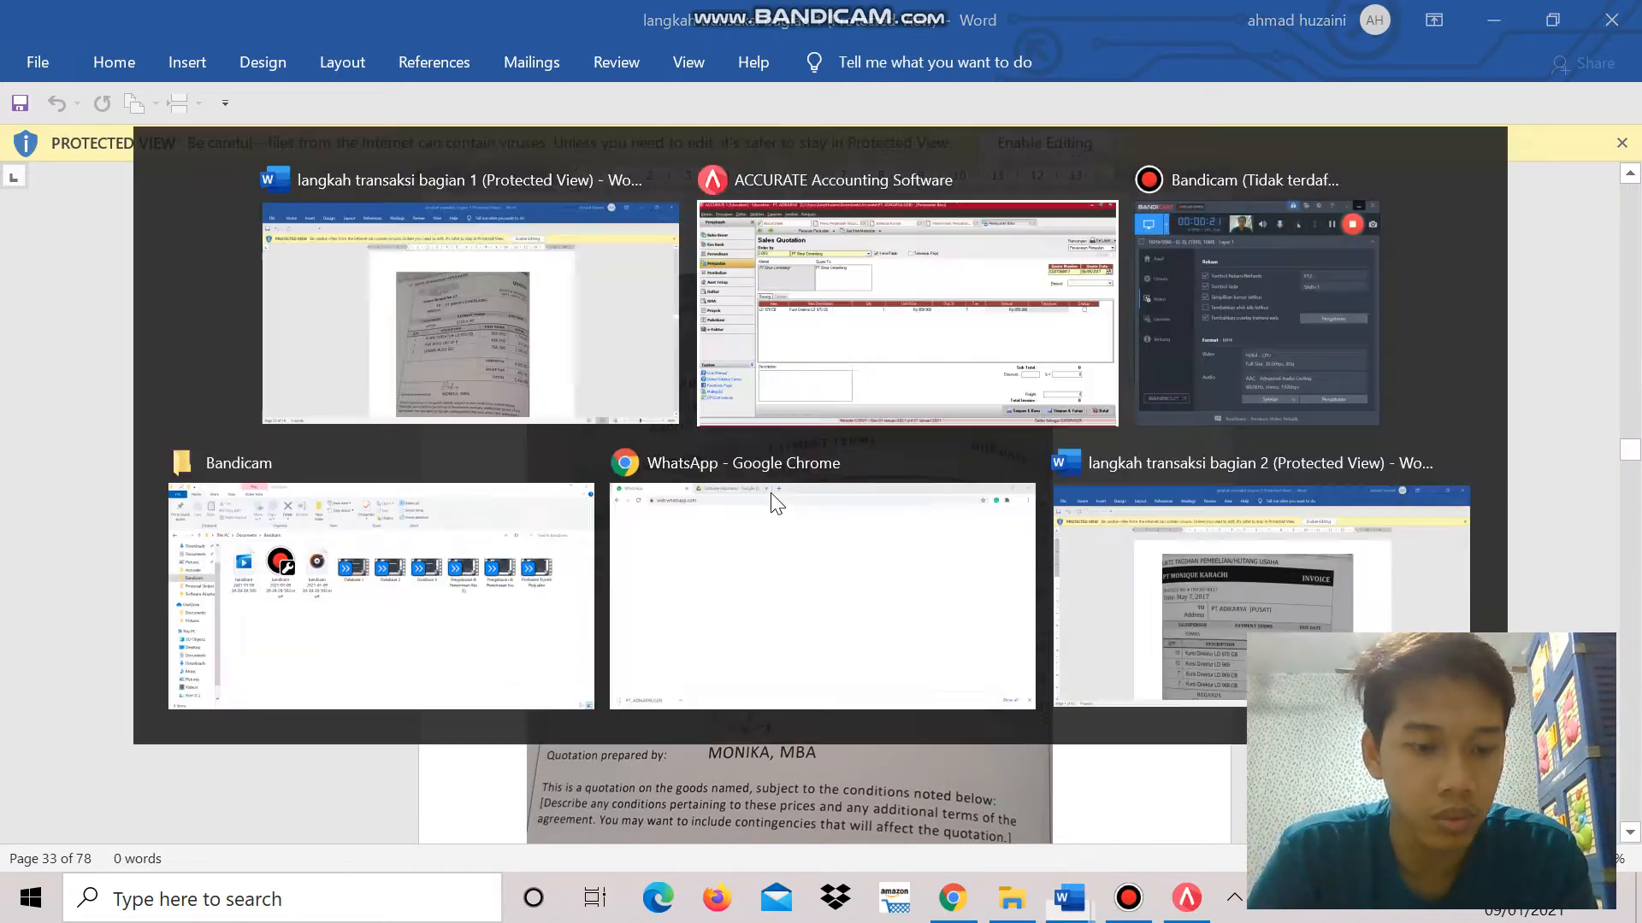
{"action": "type", "text": "2"}
{"action": "key", "text": "Tab"}
{"action": "key", "text": "alt+Tab"}
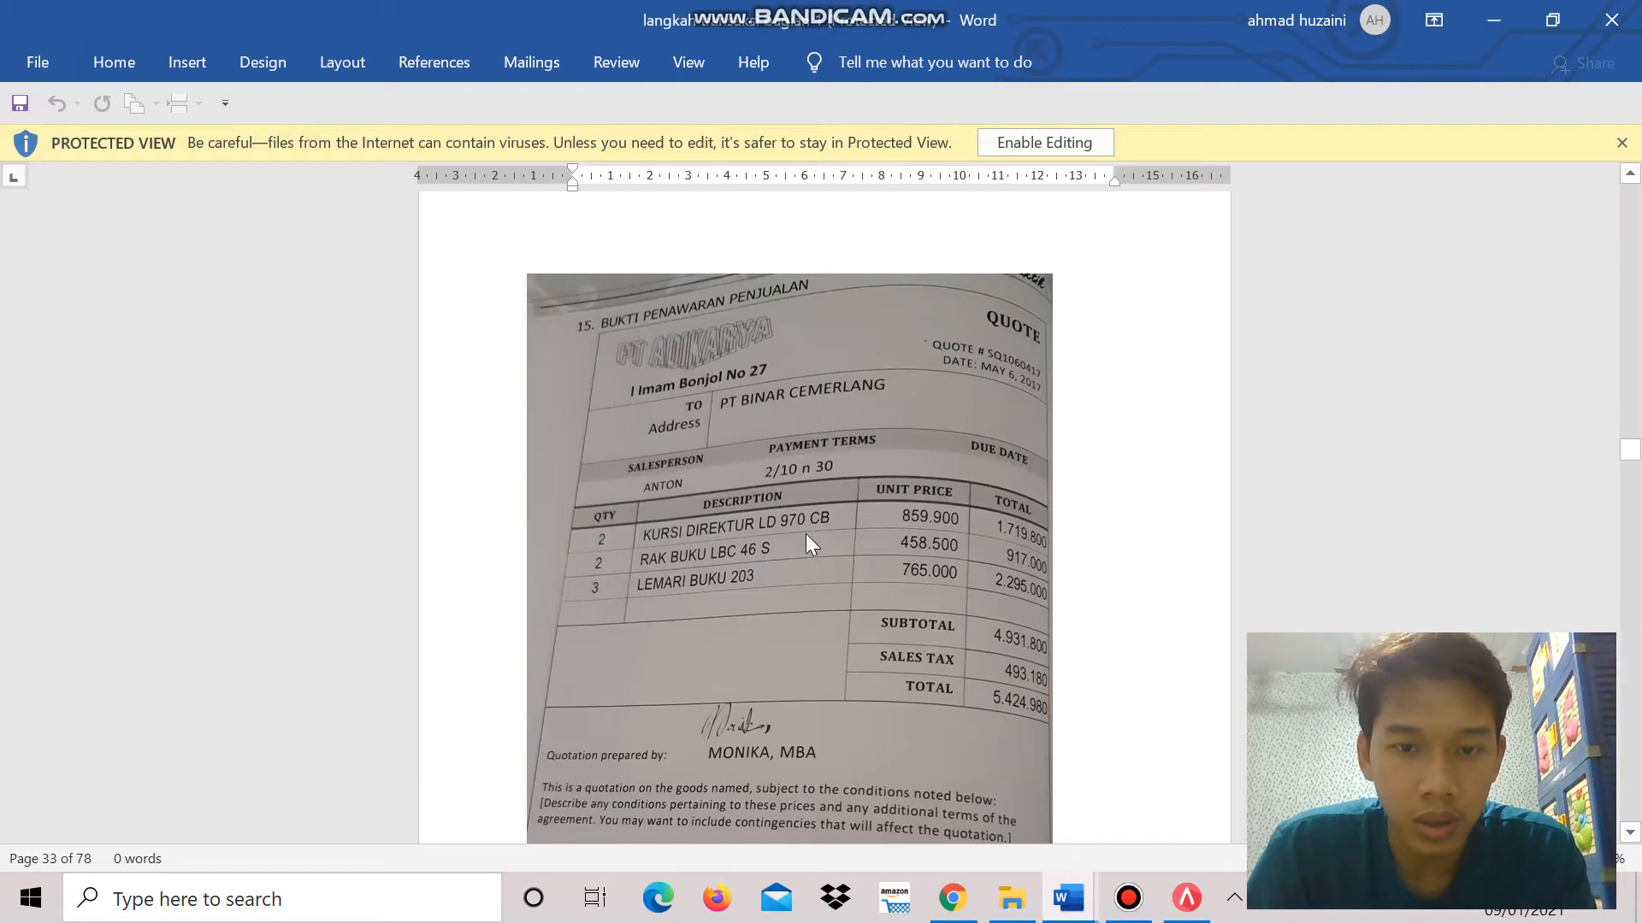
{"action": "key", "text": "alt+Tab"}
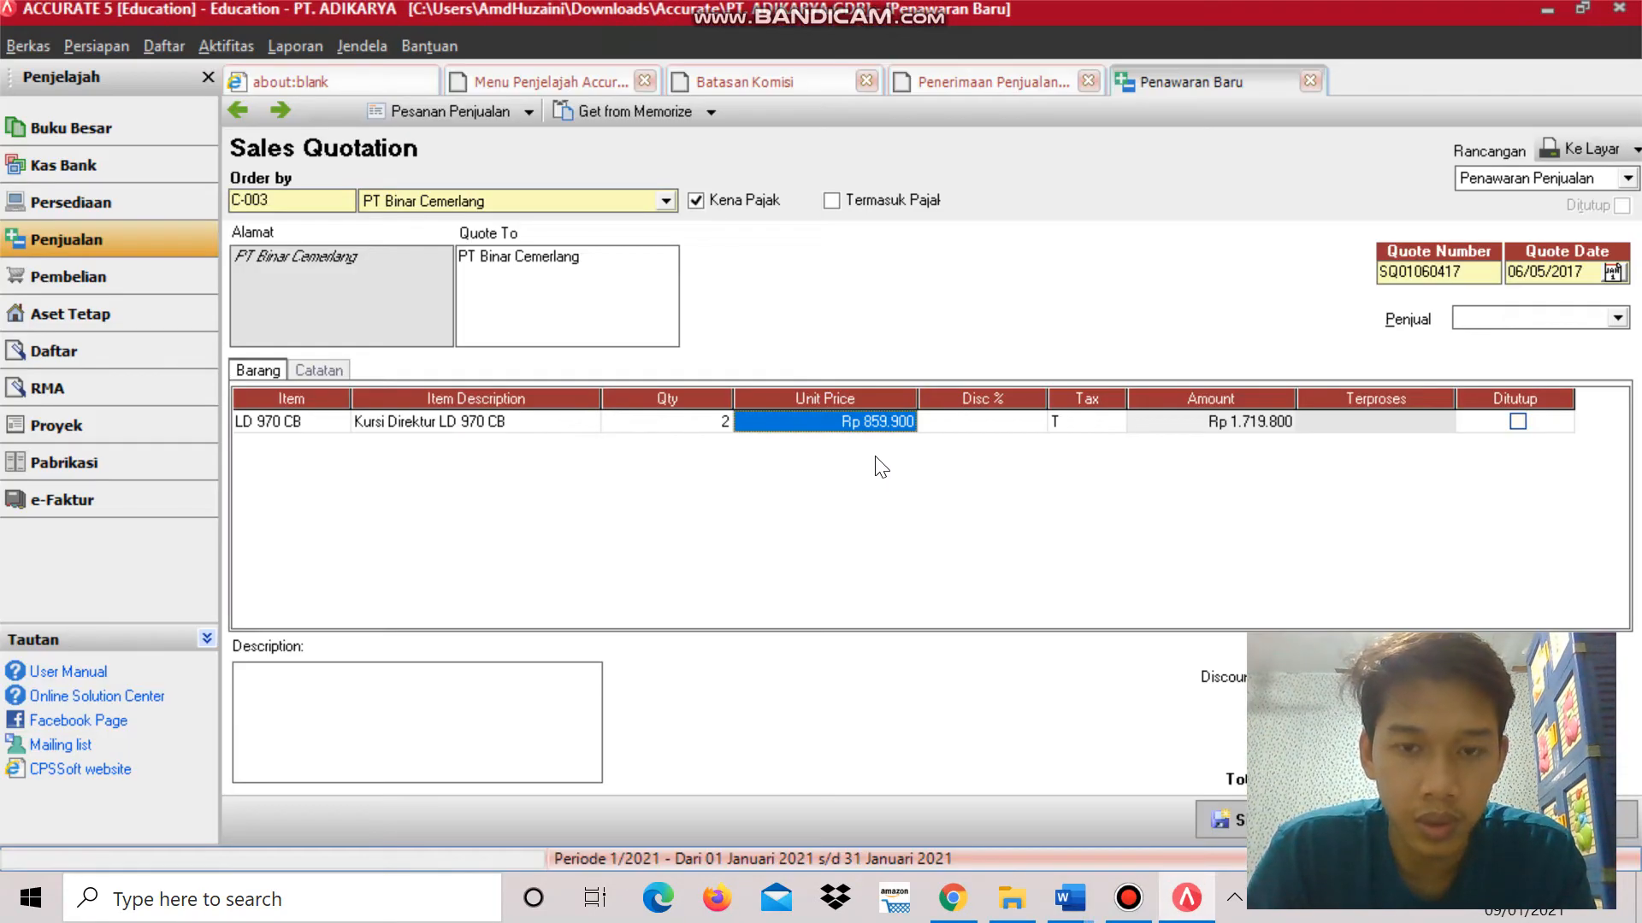
Compare the Kursi Direktur unit price with the Word quote and start a second item line in the Sales Quotation.
{"action": "key", "text": "alt+Tab"}
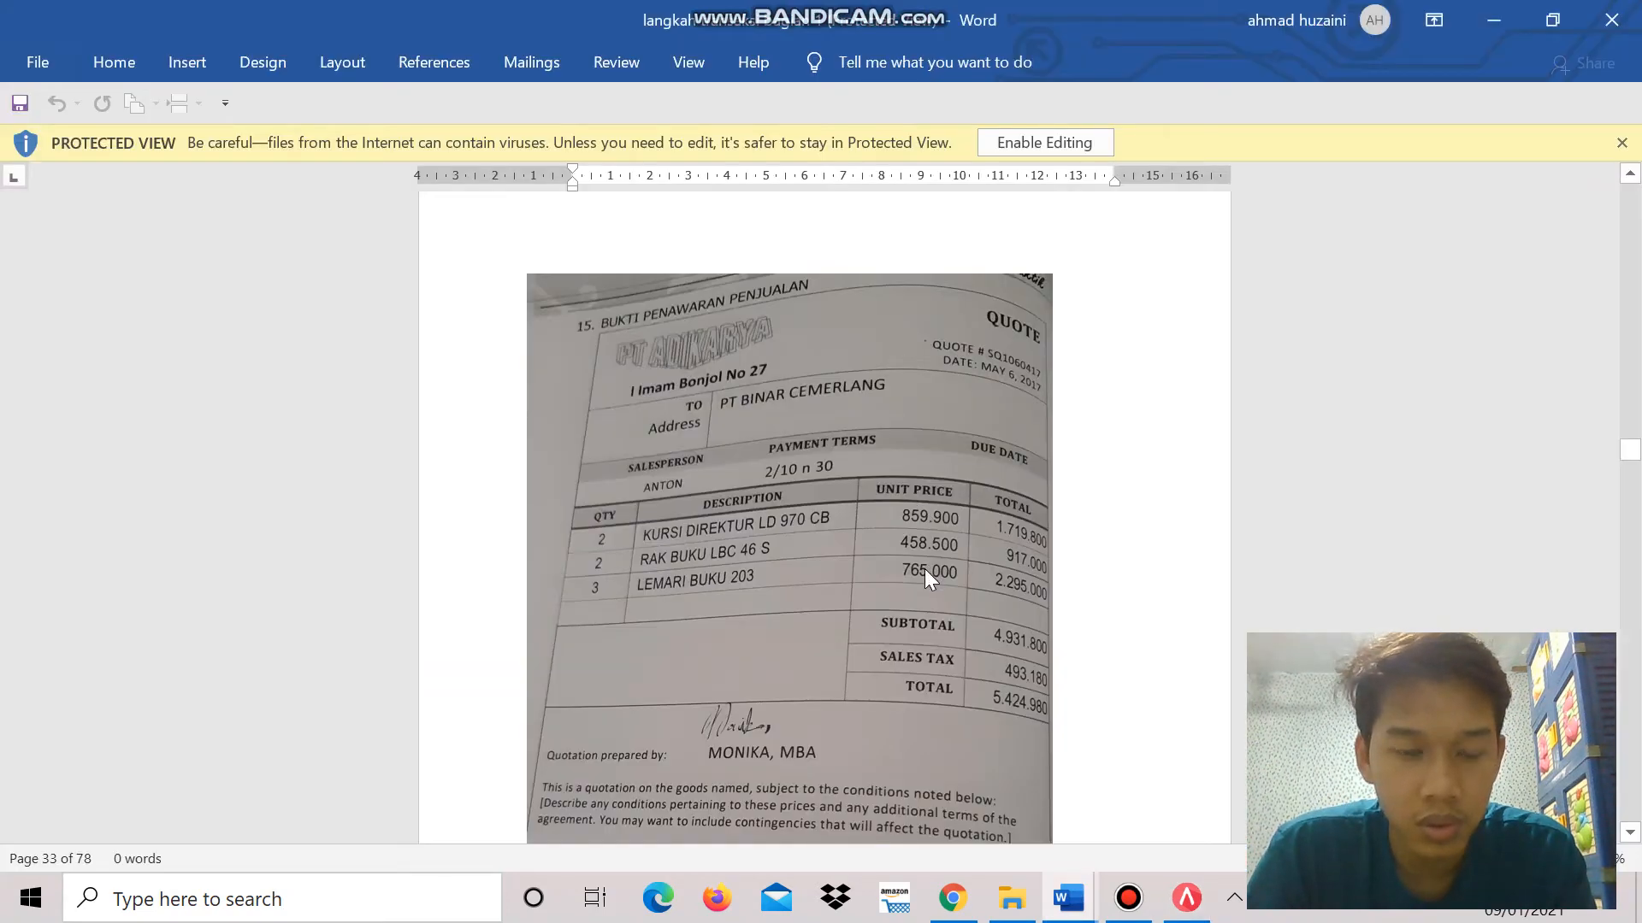
{"action": "key", "text": "alt+Tab"}
{"action": "key", "text": "Tab"}
{"action": "key", "text": "Tab"}
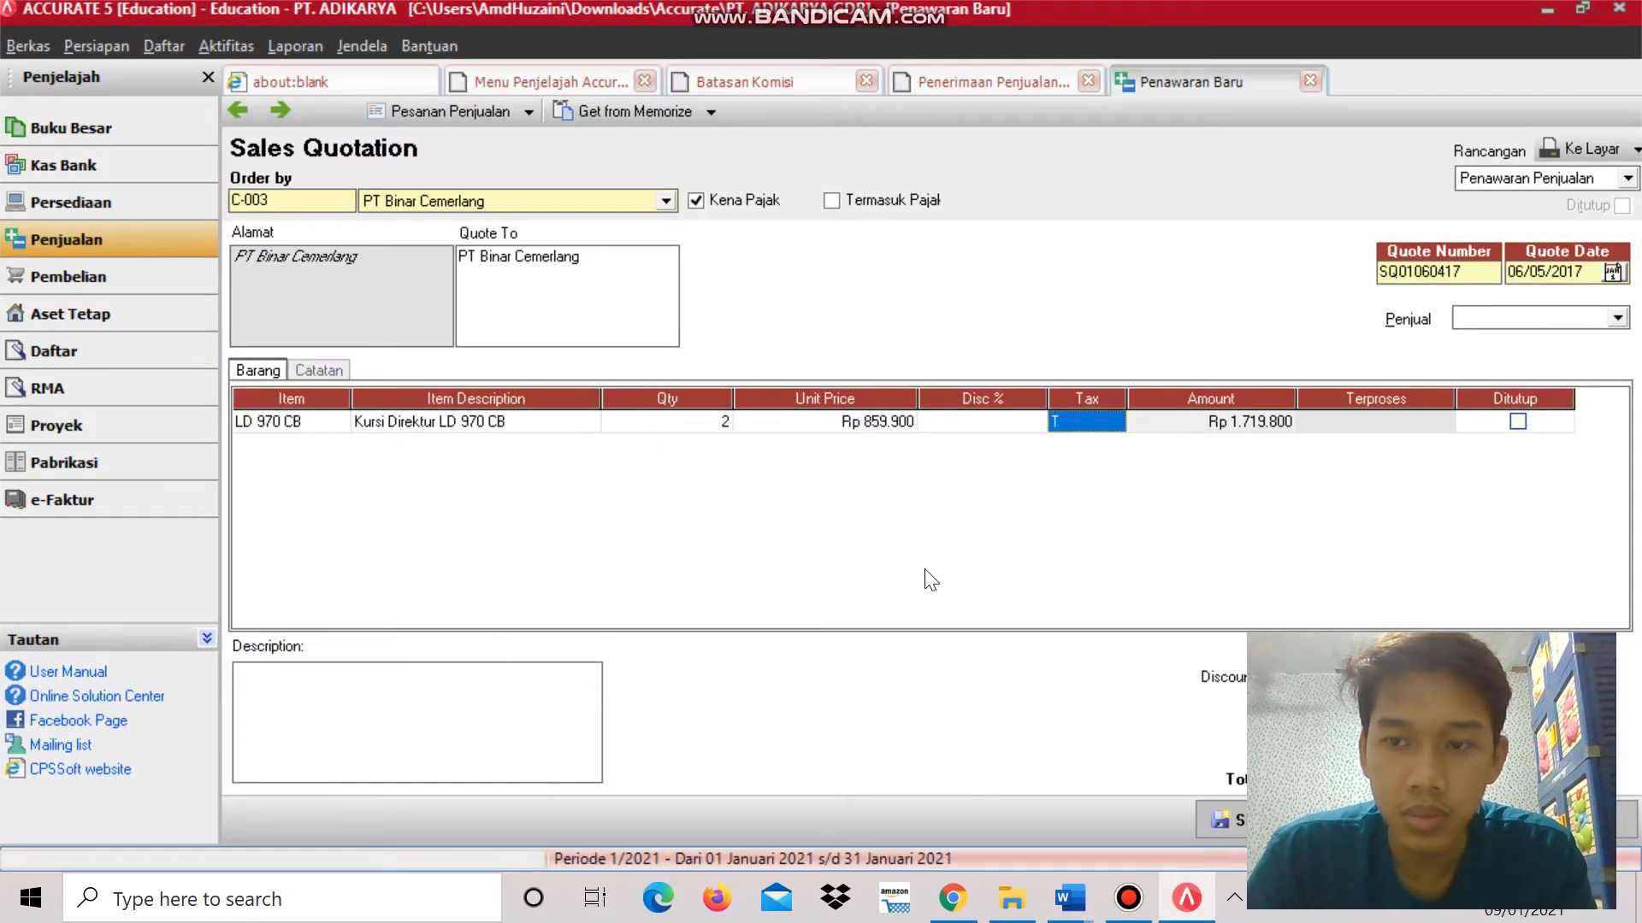
{"action": "key", "text": "Tab"}
{"action": "key", "text": "Tab"}
{"action": "key", "text": "Tab"}
{"action": "key", "text": "Tab"}
Check the second item on the Word quote and add LBC 46 S (Rak Buku LBC 46) with quantity 2.
{"action": "key", "text": "alt+Tab"}
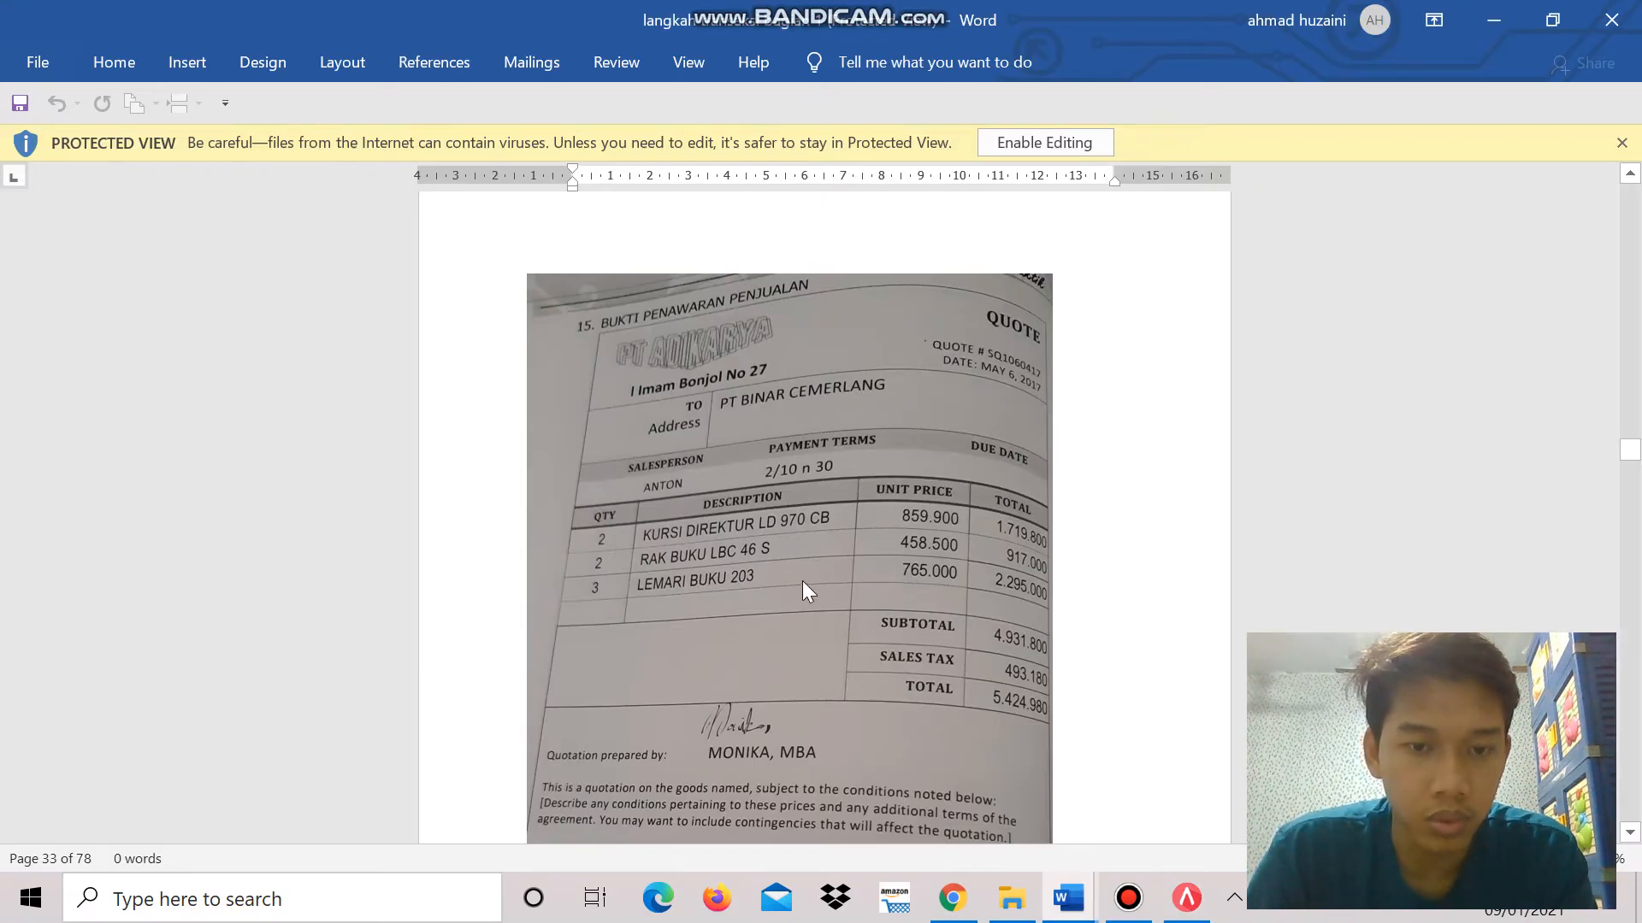
{"action": "key", "text": "alt+Tab"}
{"action": "key", "text": "Return"}
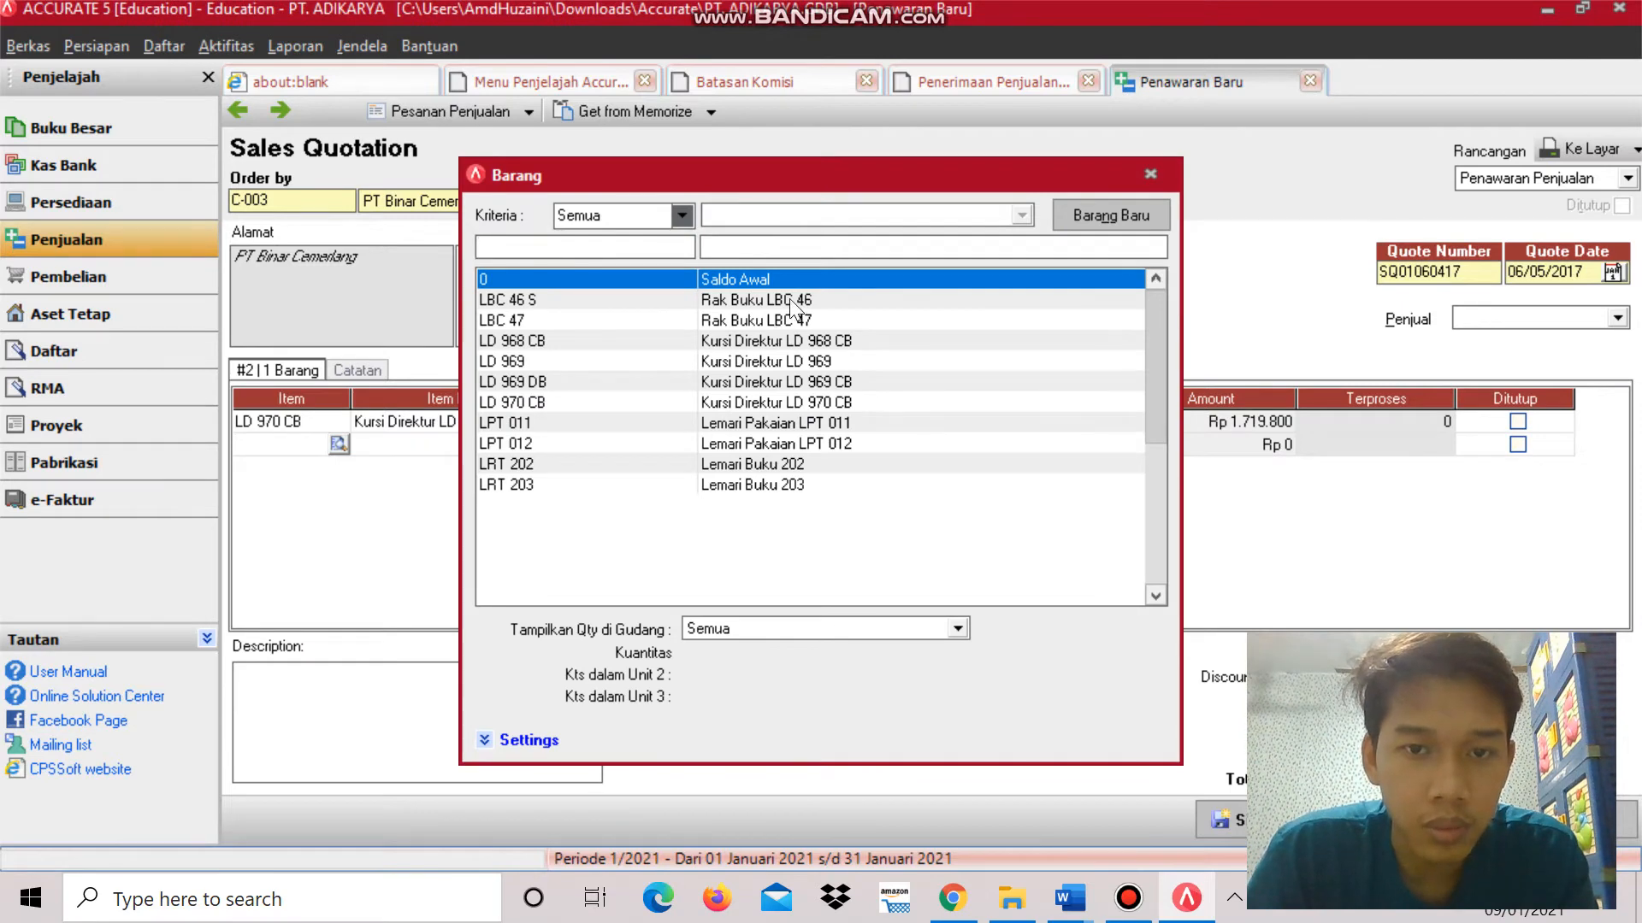
{"action": "double_click", "coordinate": [789, 299]}
{"action": "key", "text": "Tab"}
{"action": "type", "text": "2"}
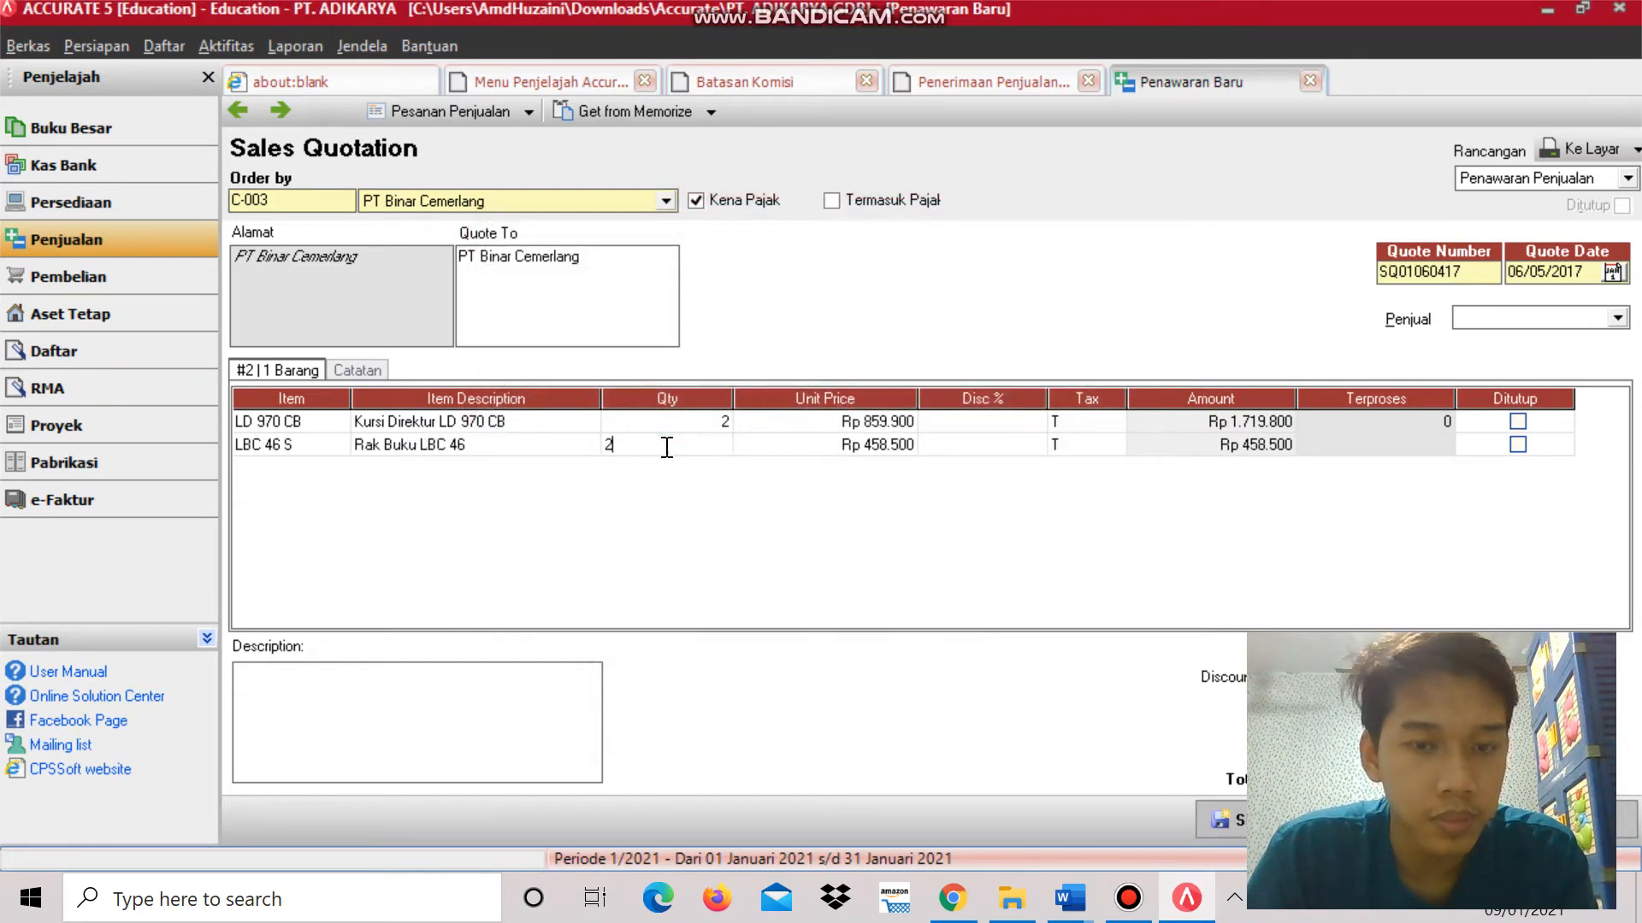
{"action": "key", "text": "Tab"}
Compare the Rak Buku LBC 46 line with the Word quote and start a third item line in the Sales Quotation.
{"action": "key", "text": "alt+Tab"}
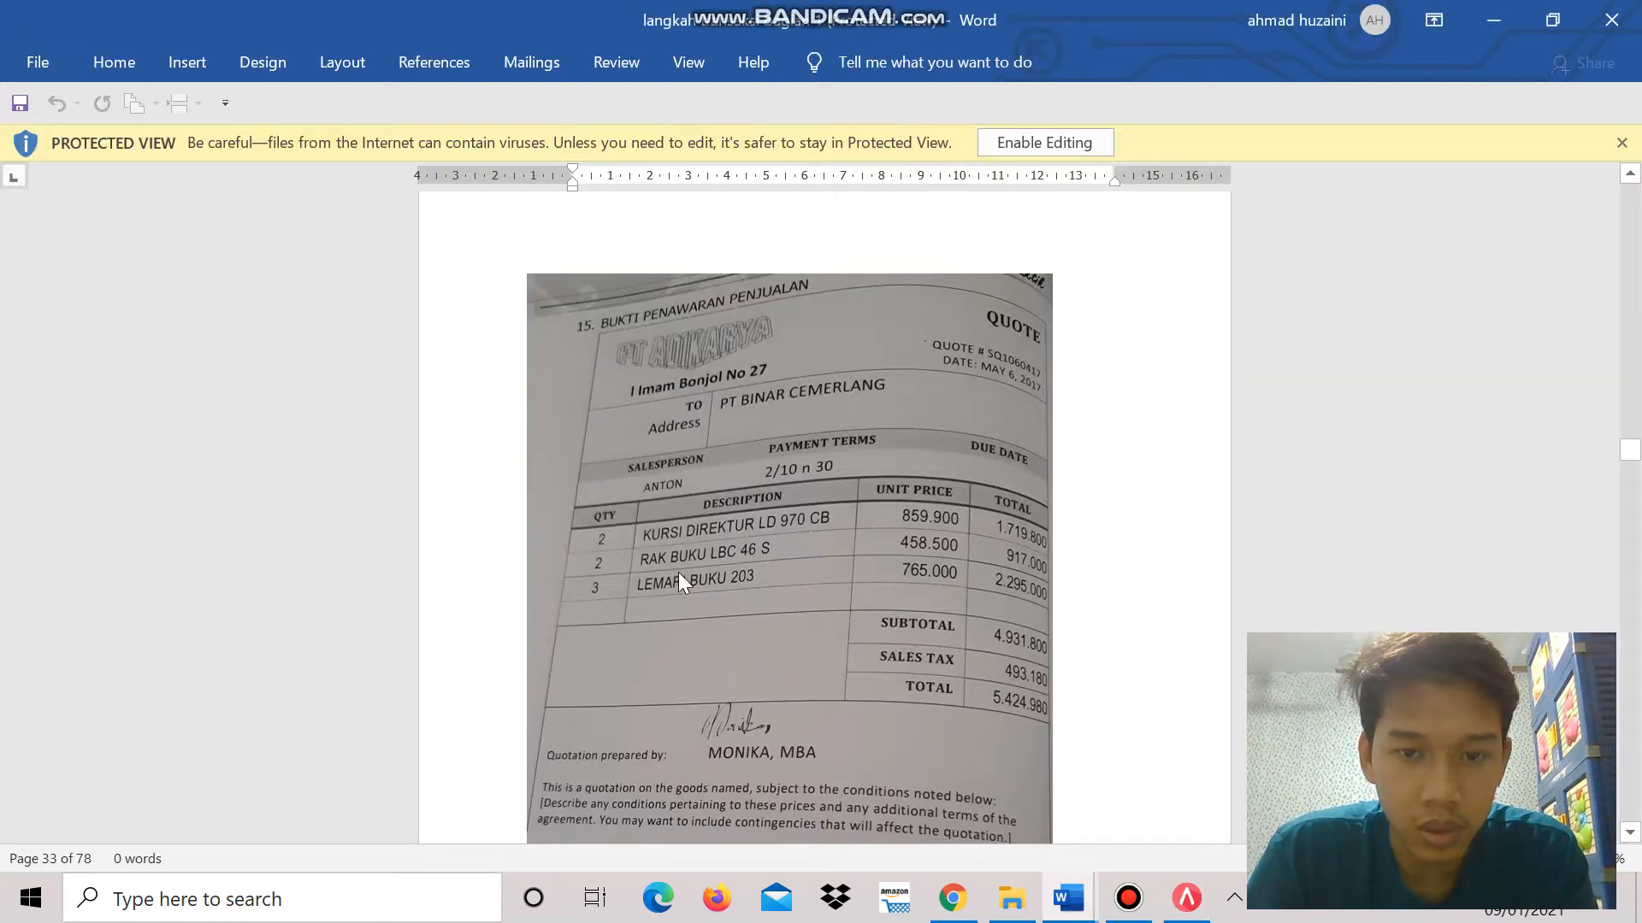
{"action": "key", "text": "alt+Tab"}
{"action": "key", "text": "alt+Tab"}
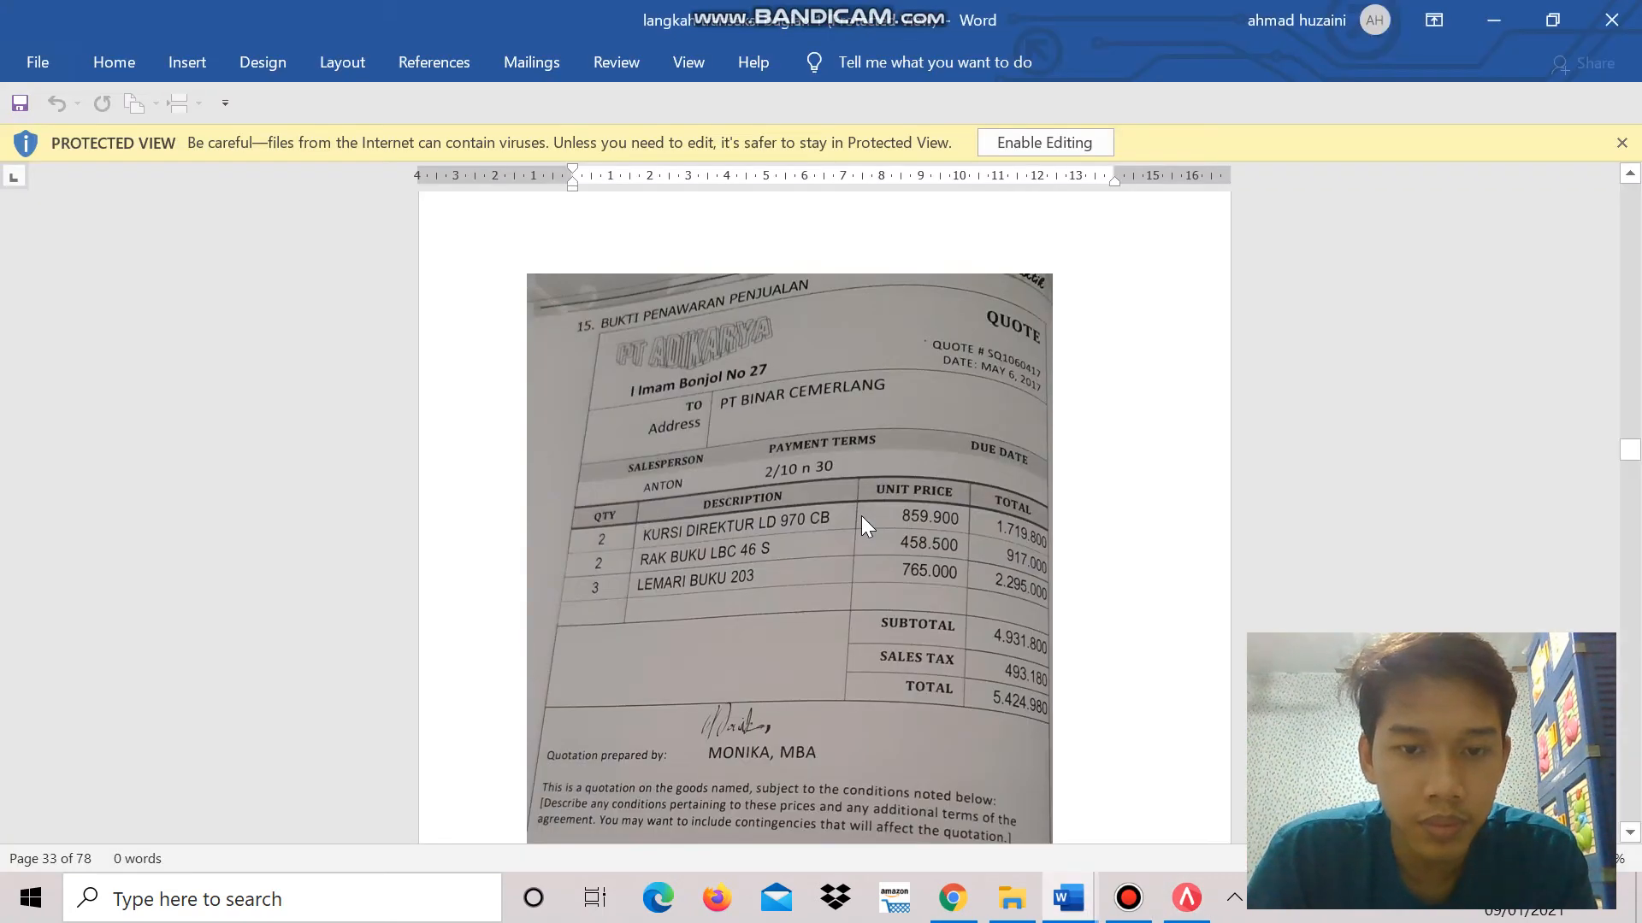
{"action": "key", "text": "alt+Tab"}
{"action": "key", "text": "alt+Tab"}
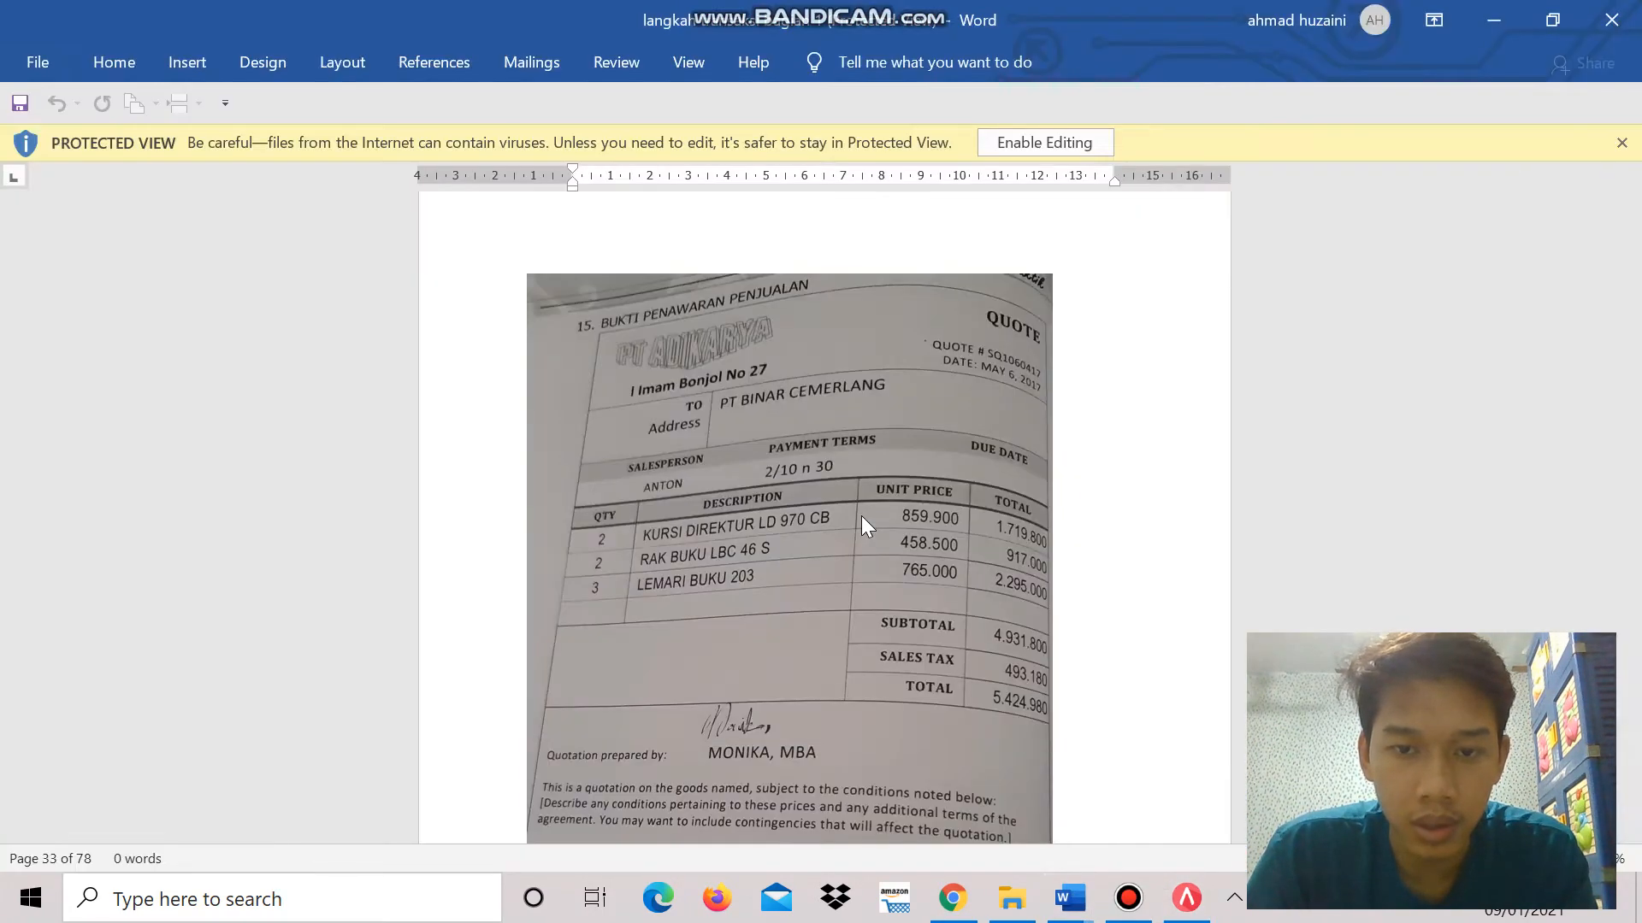
{"action": "key", "text": "alt+Tab"}
{"action": "key", "text": "Tab"}
{"action": "key", "text": "Tab"}
{"action": "key", "text": "Tab"}
{"action": "key", "text": "Tab"}
{"action": "key", "text": "Tab"}
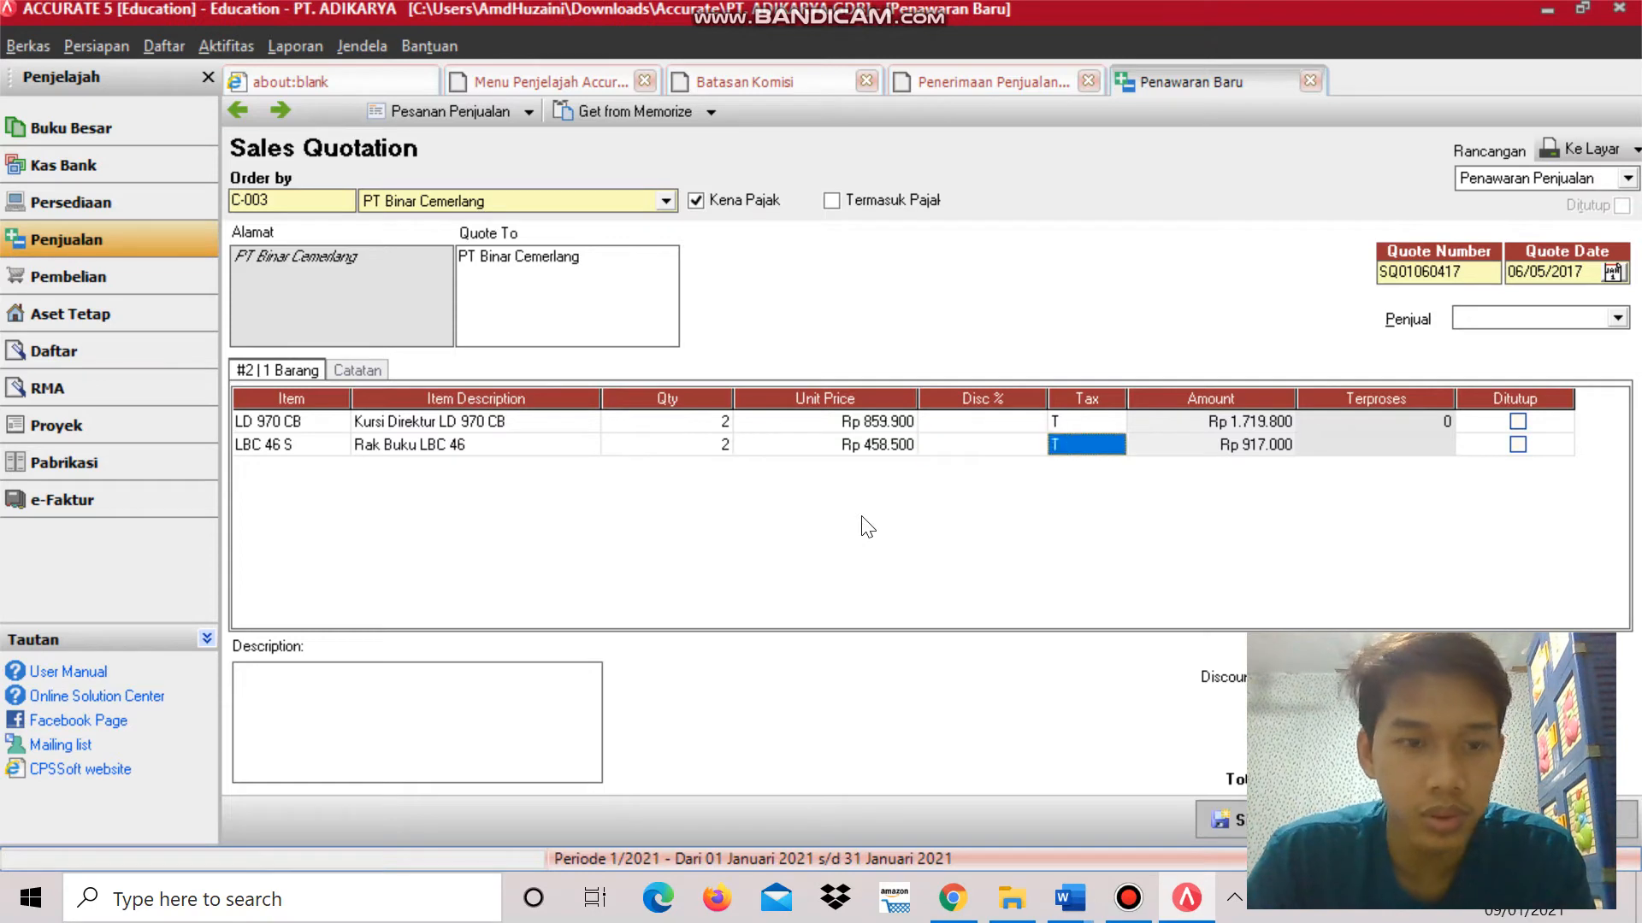
{"action": "key", "text": "Tab"}
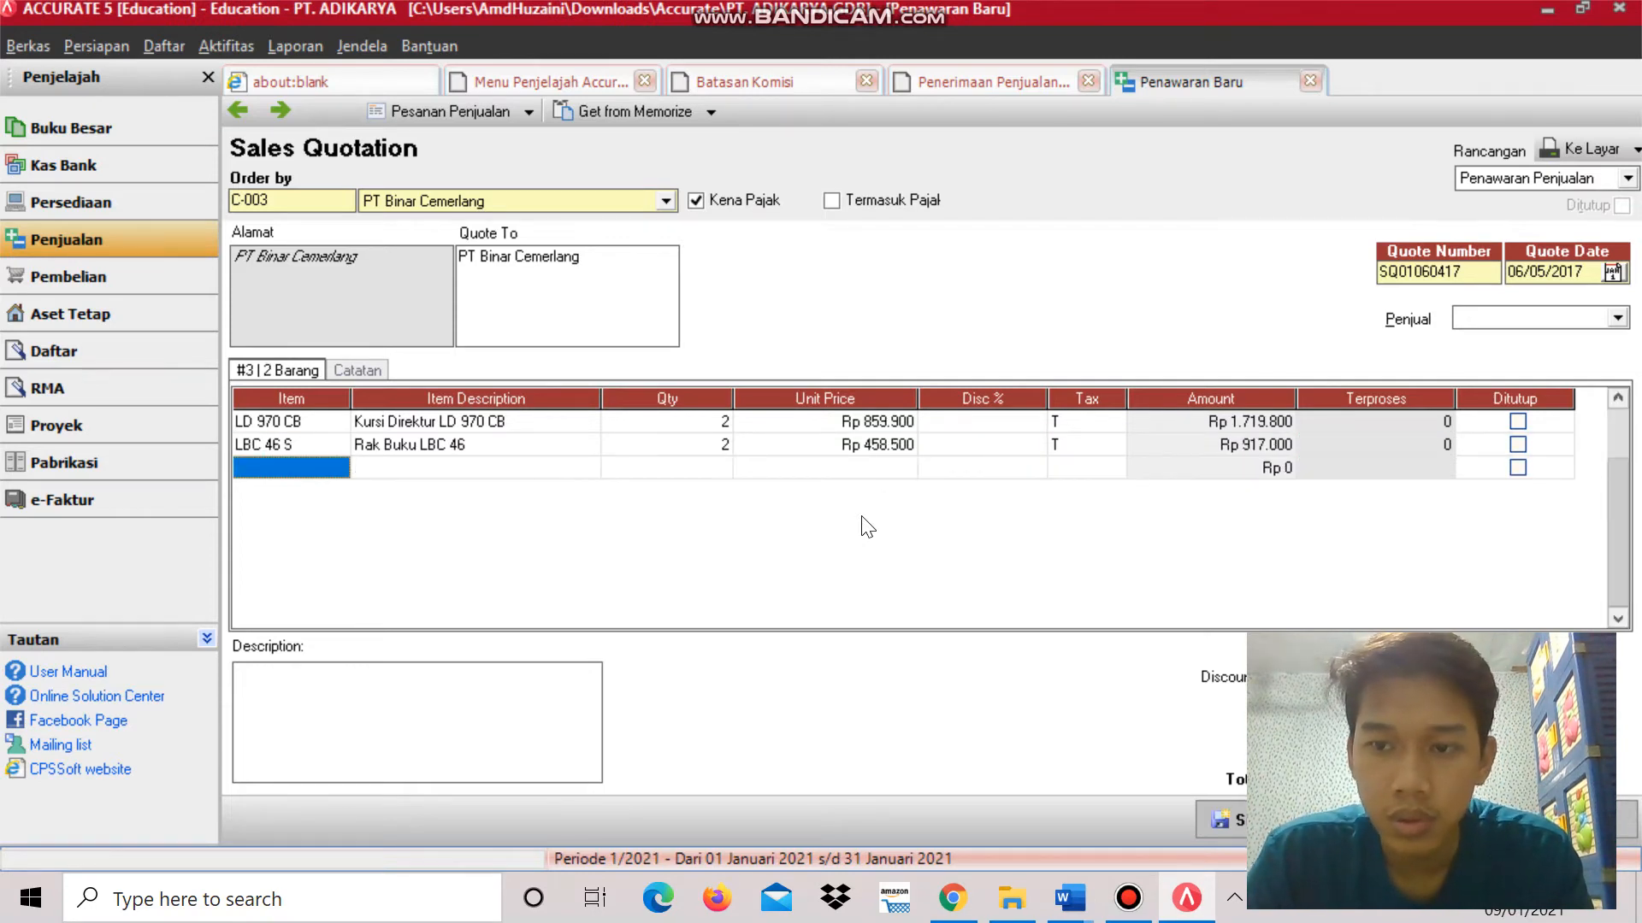
Check the third item on the Word quote and add LRT 203 (Lemari Buku 203) with quantity 3.
{"action": "key", "text": "alt+Tab"}
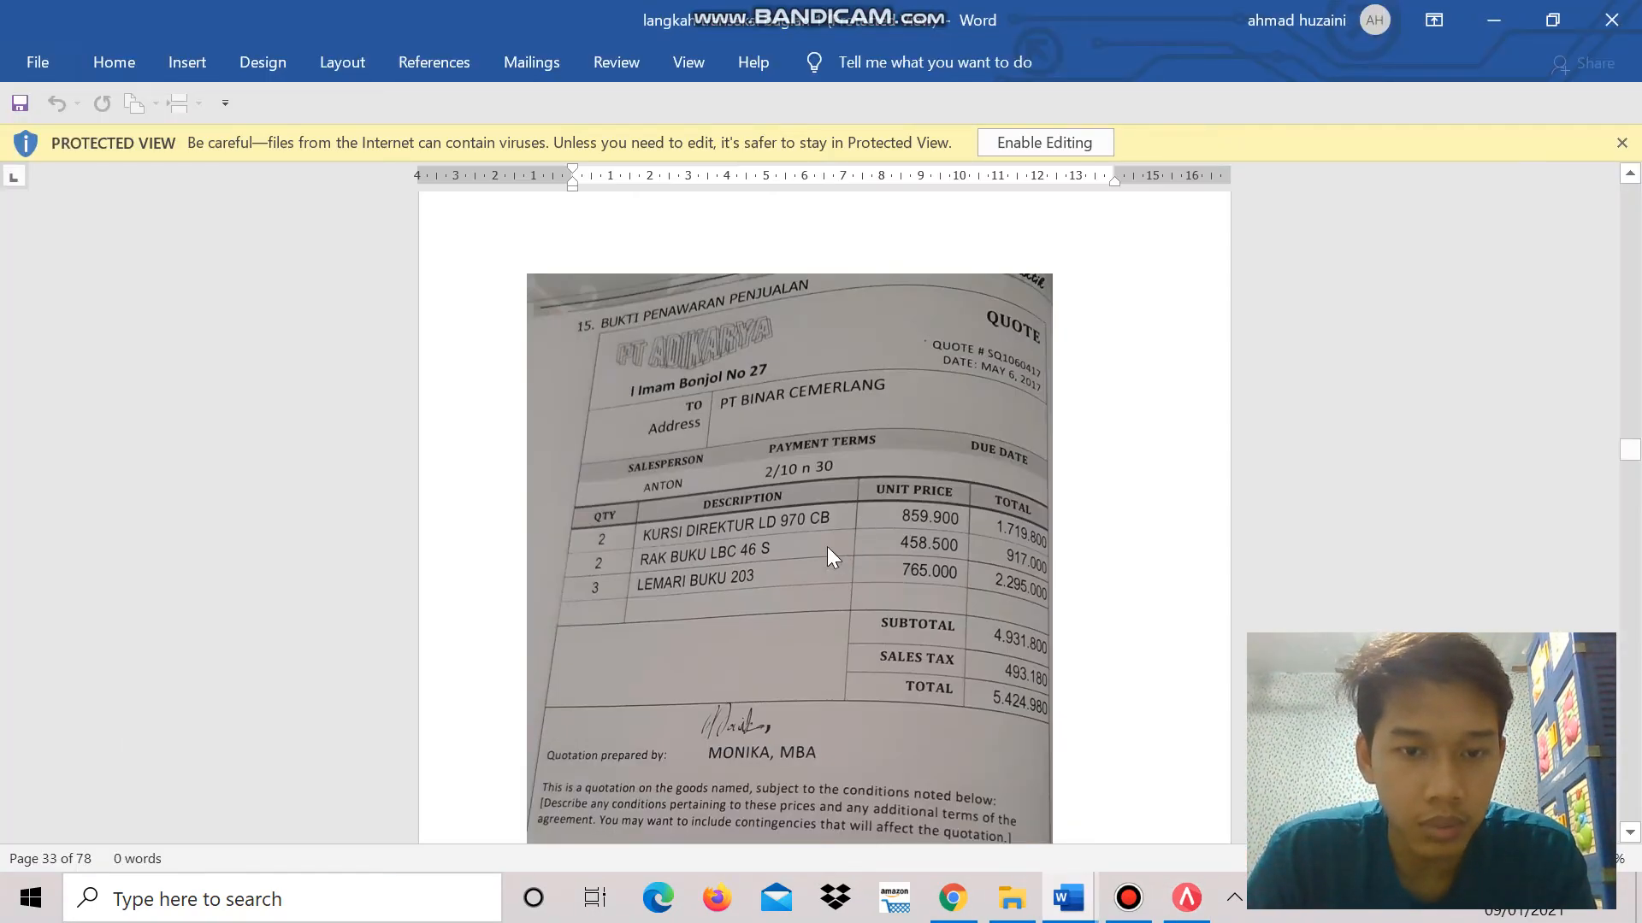
{"action": "key", "text": "alt+Tab"}
{"action": "key", "text": "Return"}
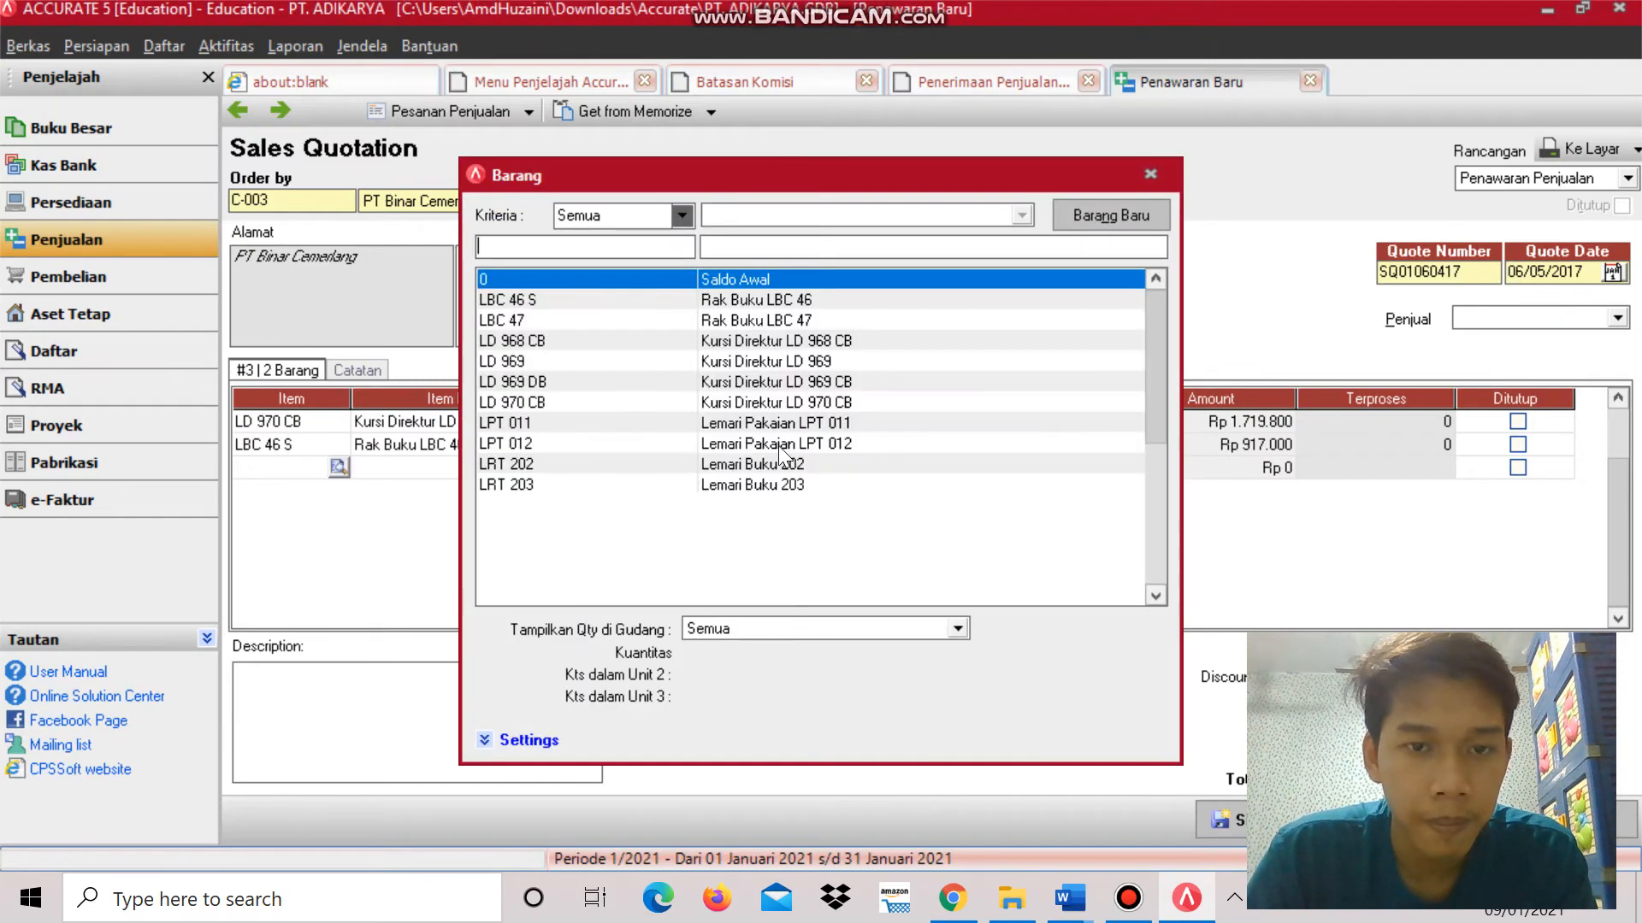
{"action": "double_click", "coordinate": [798, 484]}
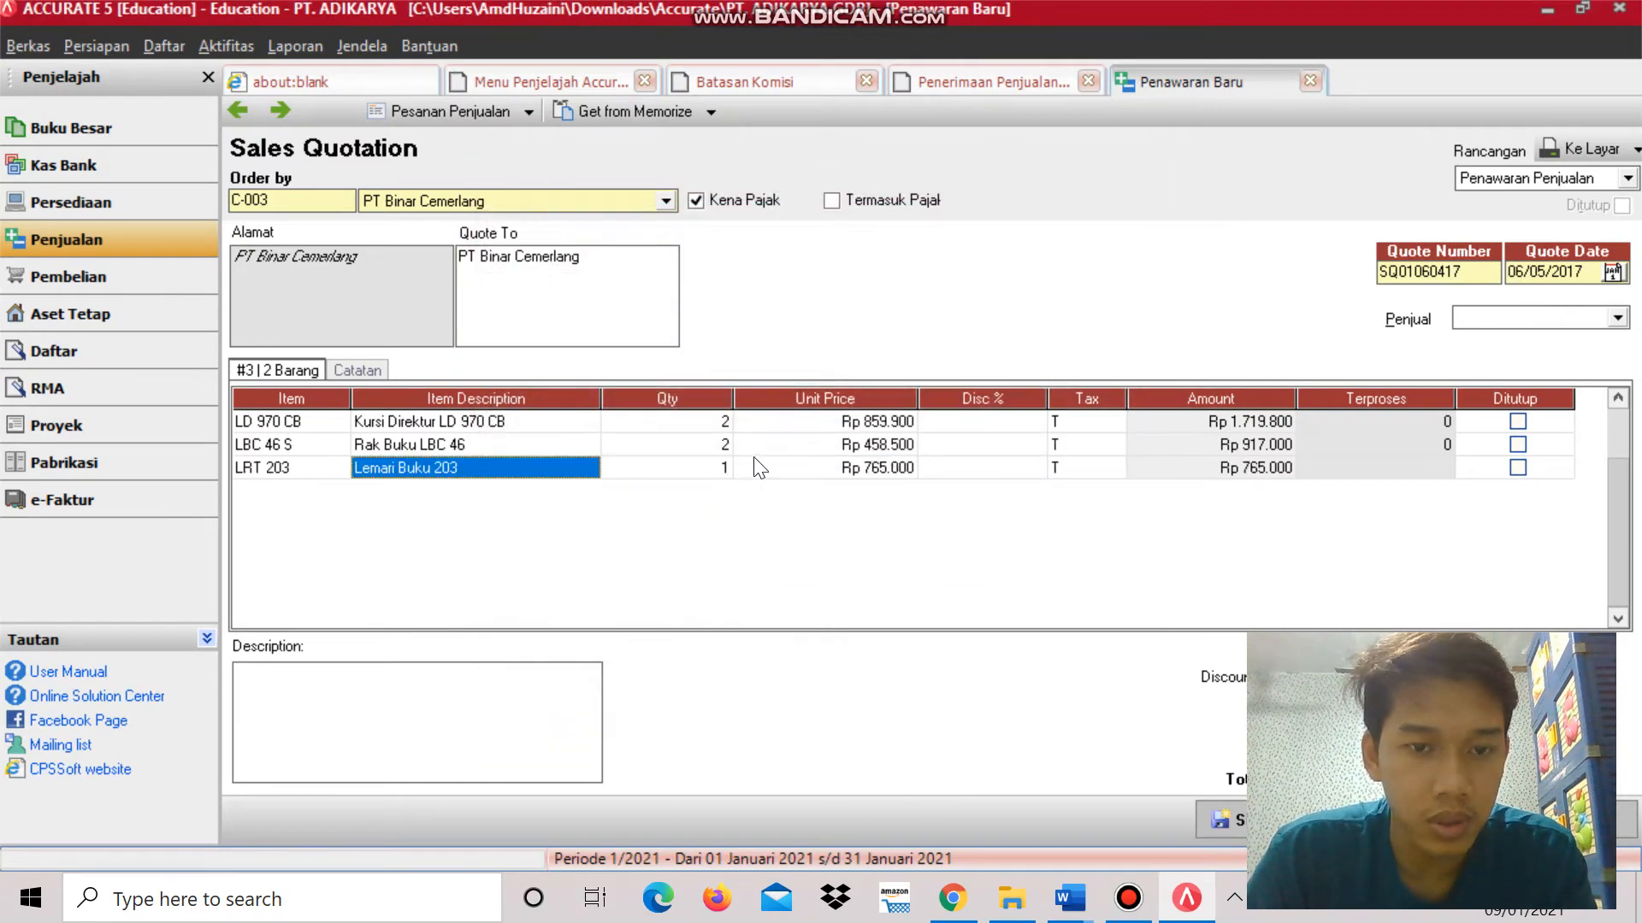
{"action": "key", "text": "alt+Tab"}
{"action": "key", "text": "alt+Tab"}
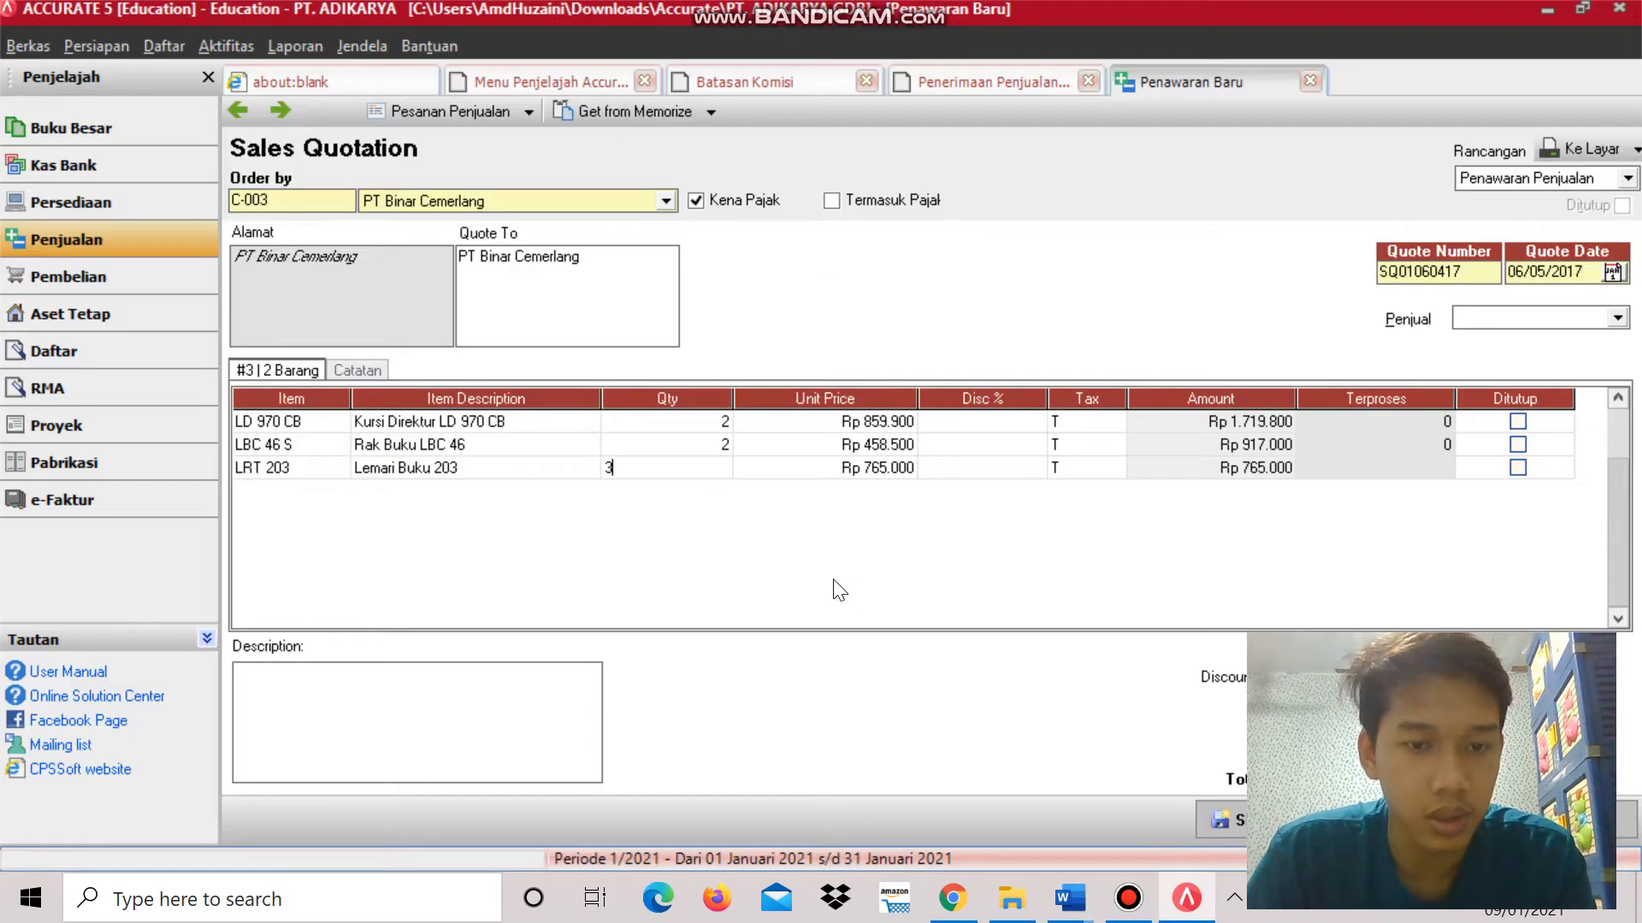
{"action": "type", "text": "3"}
{"action": "key", "text": "Tab"}
{"action": "key", "text": "Tab"}
{"action": "key", "text": "Tab"}
{"action": "key", "text": "Tab"}
{"action": "key", "text": "Tab"}
{"action": "key", "text": "Tab"}
{"action": "key", "text": "Tab"}
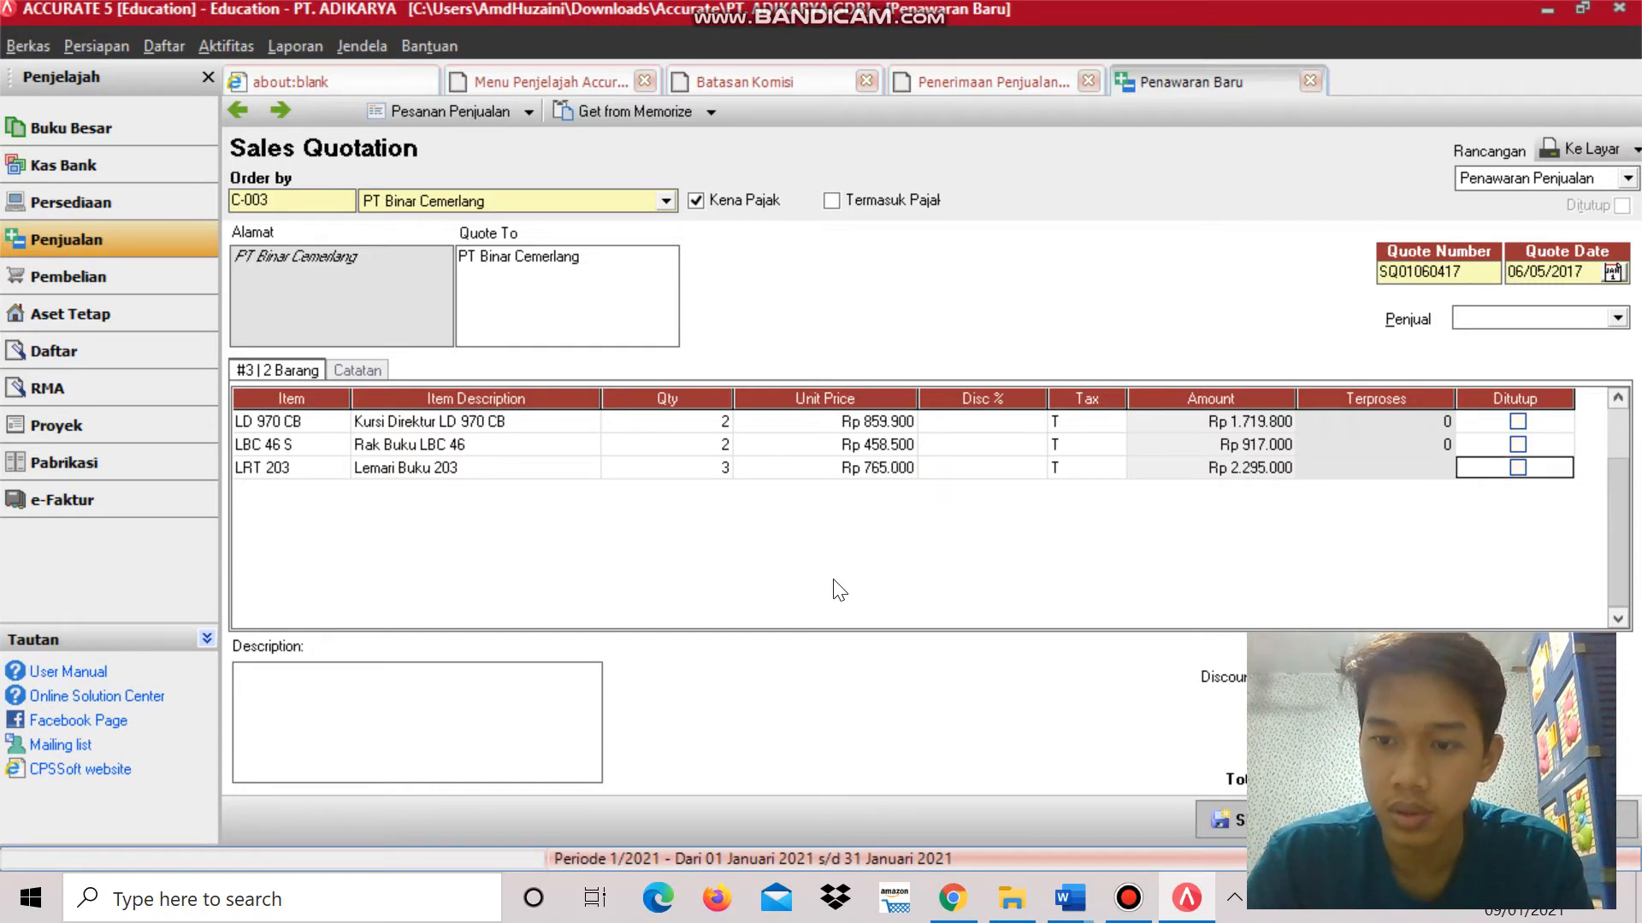
Compare the item lines, subtotal, tax and total of the Sales Quotation with the quote in the Word document.
{"action": "left_click", "coordinate": [775, 484]}
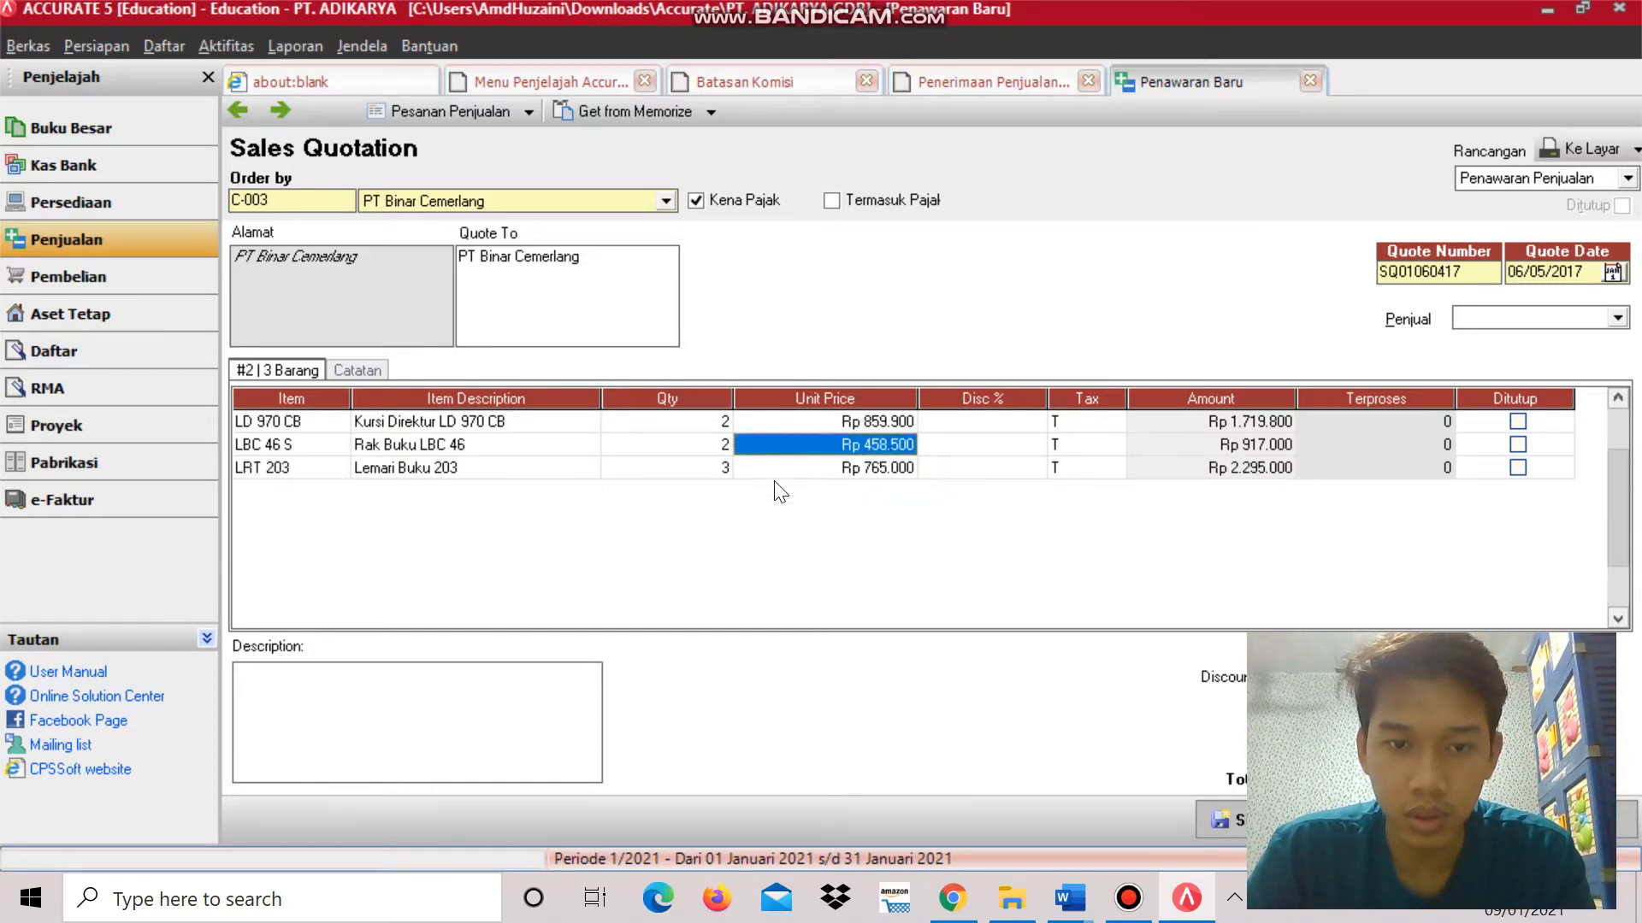
{"action": "key", "text": "alt+Tab"}
{"action": "scroll", "coordinate": [939, 576], "scroll_direction": "down", "scroll_amount": 2}
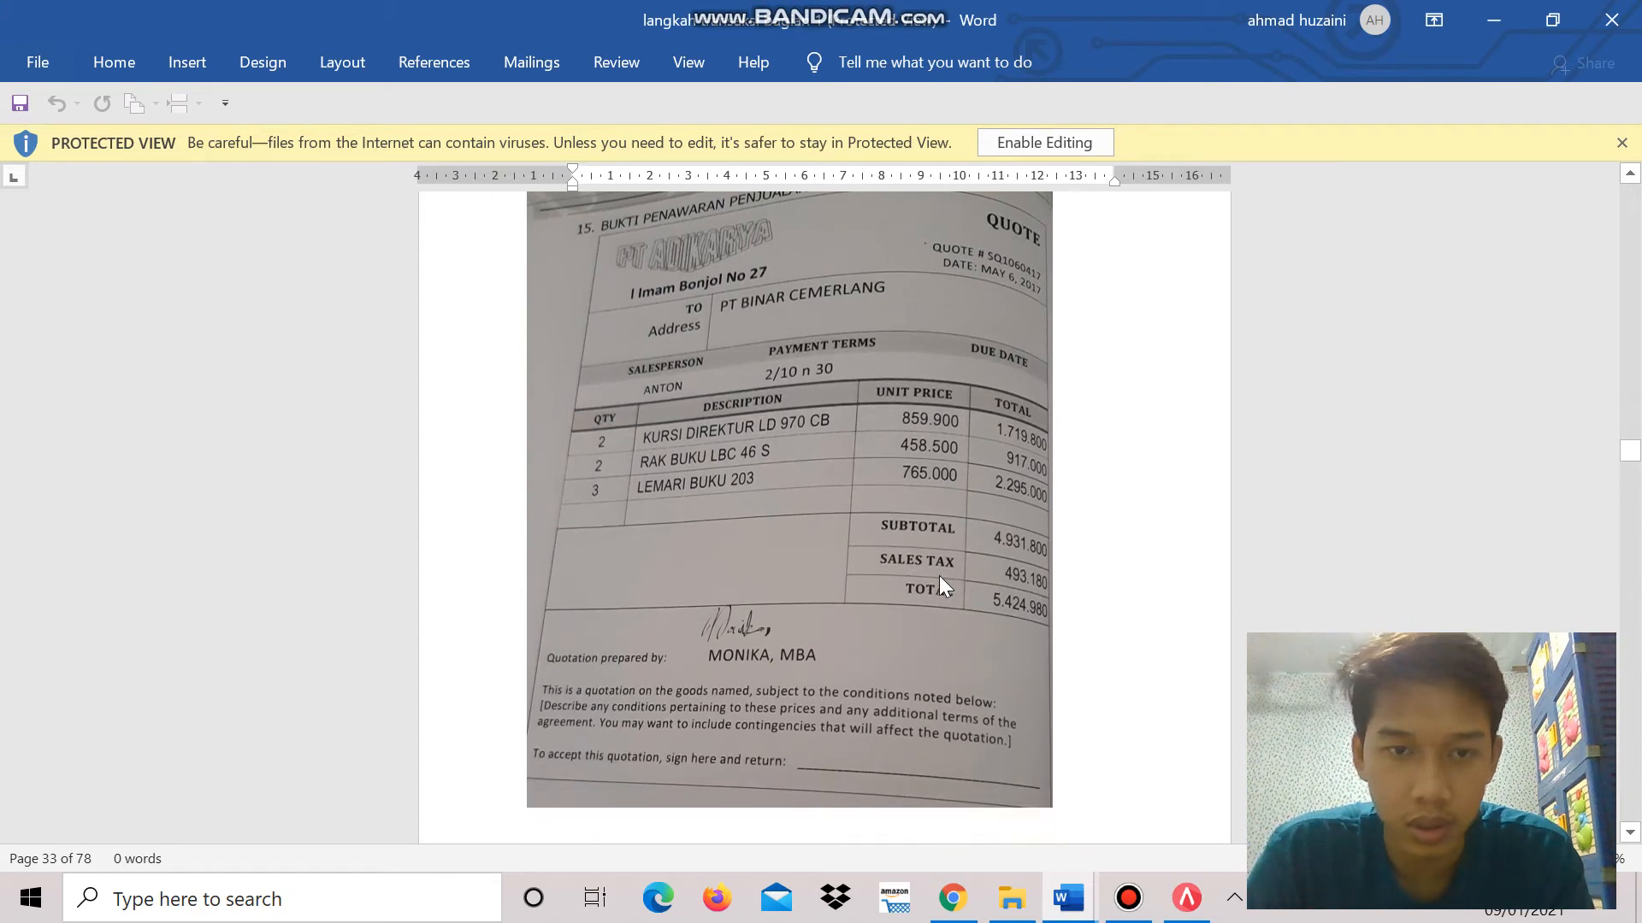
{"action": "key", "text": "alt+Tab"}
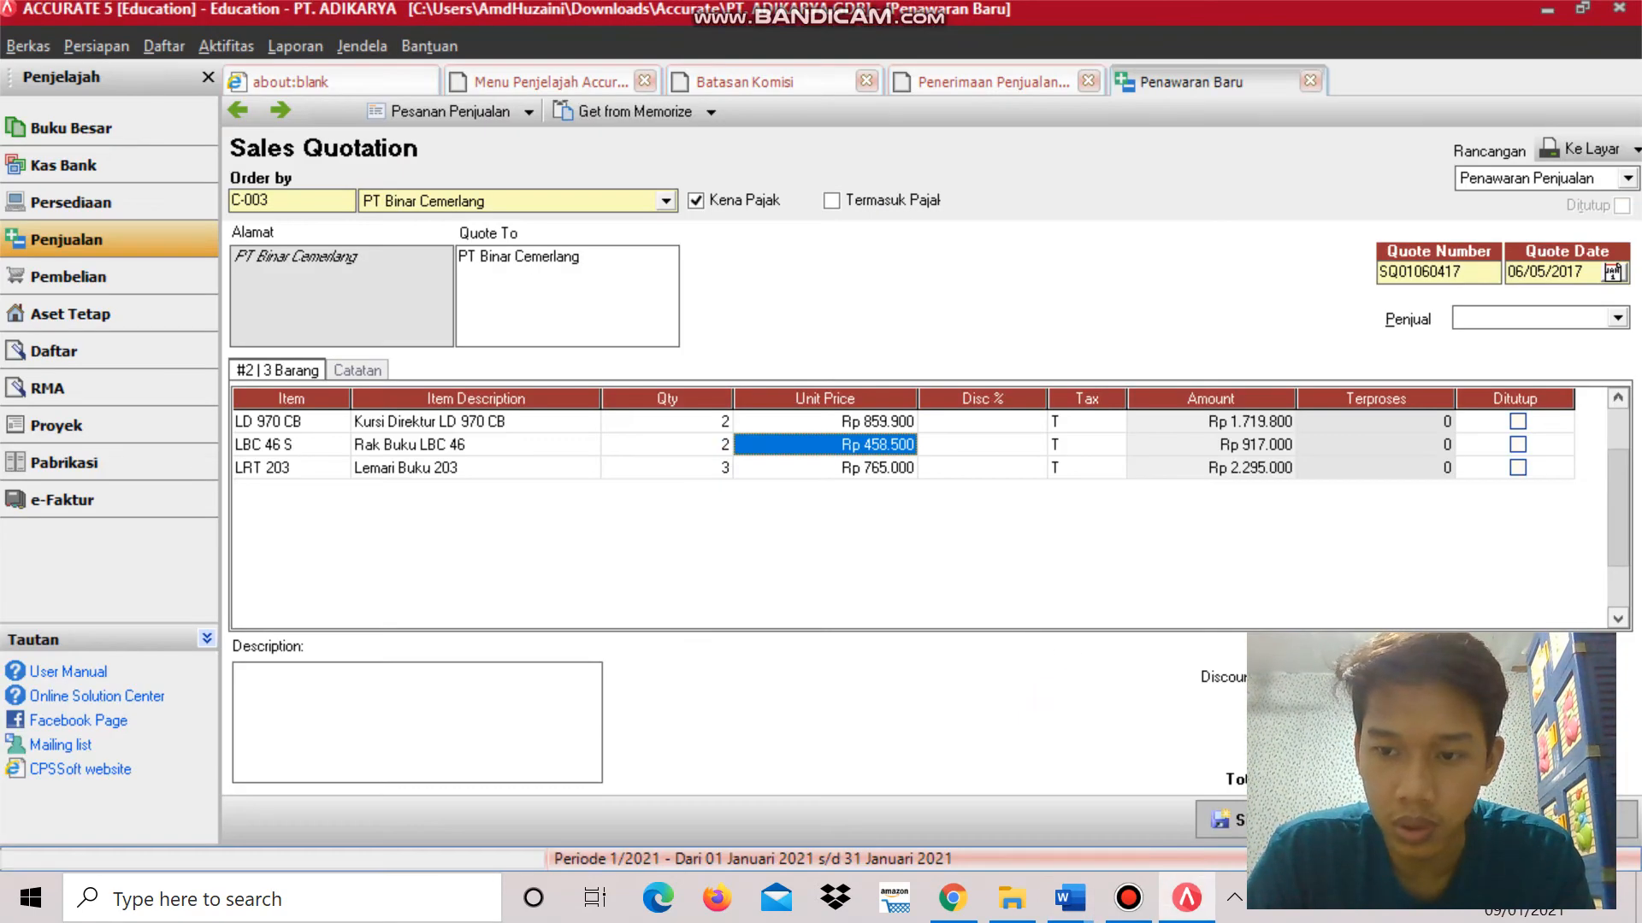
{"action": "key", "text": "alt+Tab"}
{"action": "key", "text": "alt+Tab"}
{"action": "key", "text": "Down"}
{"action": "key", "text": "alt+Tab"}
{"action": "key", "text": "alt+Tab"}
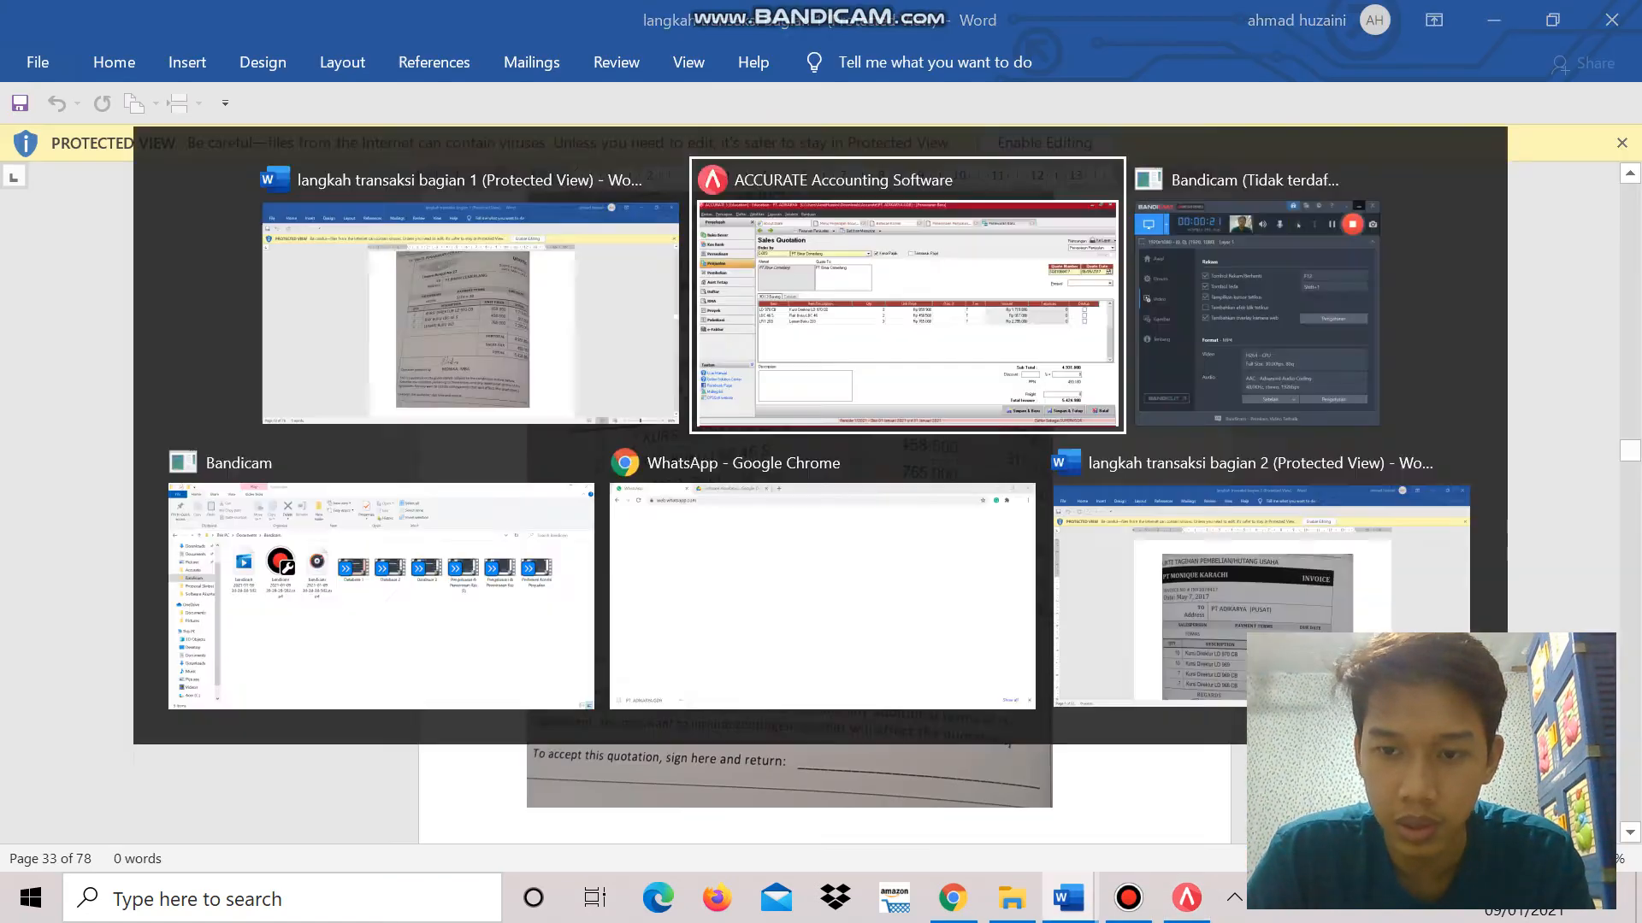
{"action": "key", "text": "alt+Tab"}
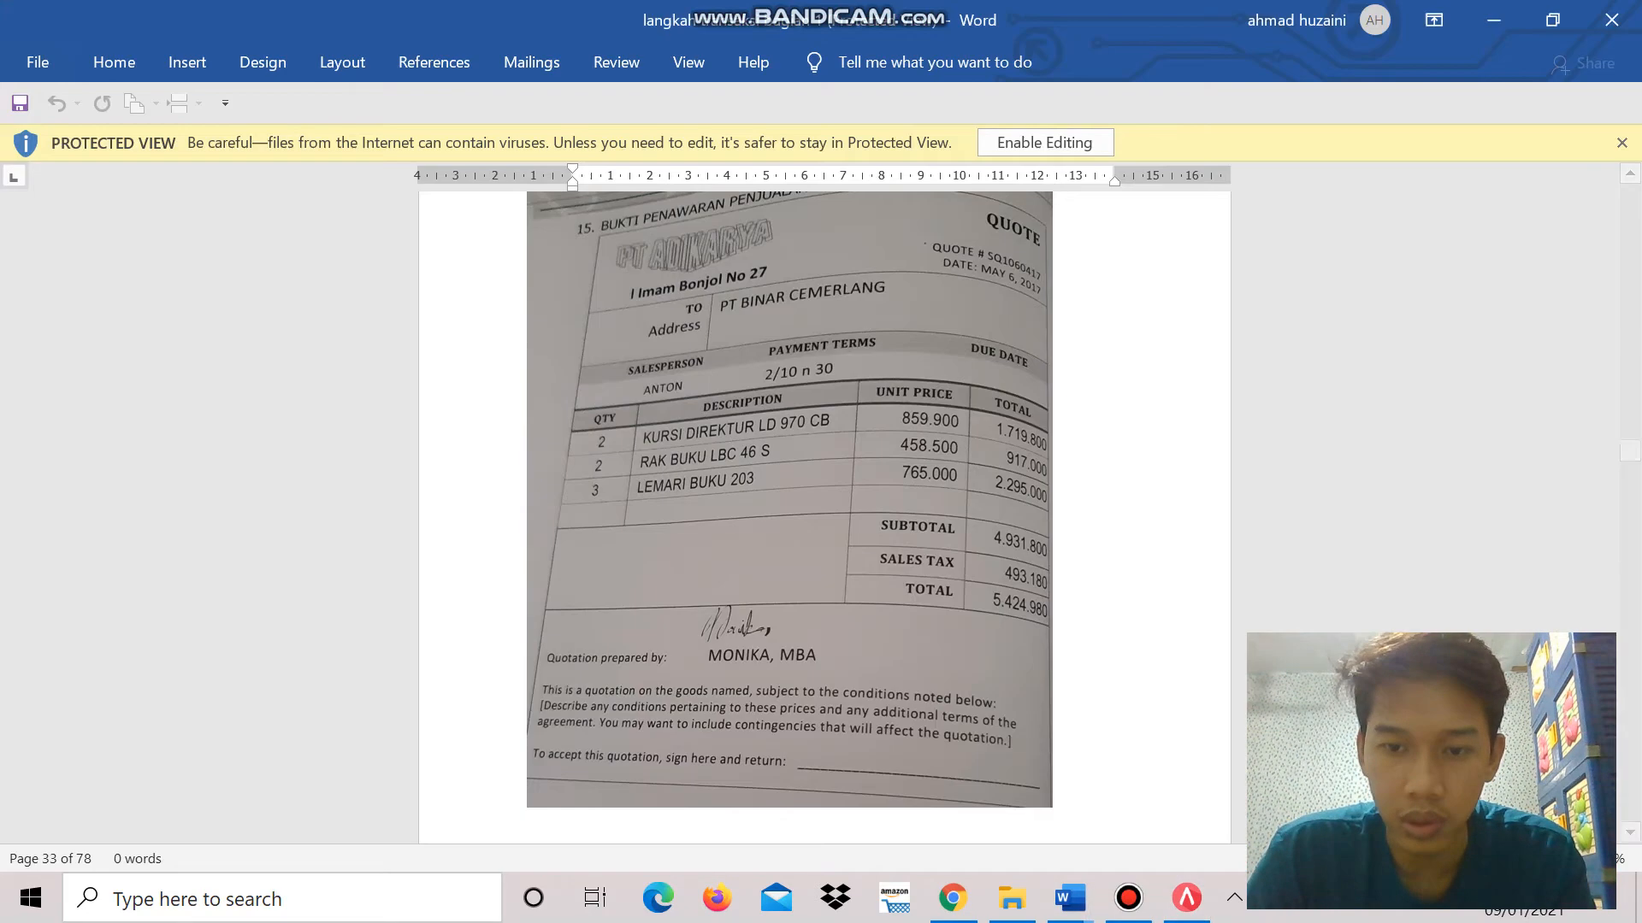
{"action": "key", "text": "alt+Tab"}
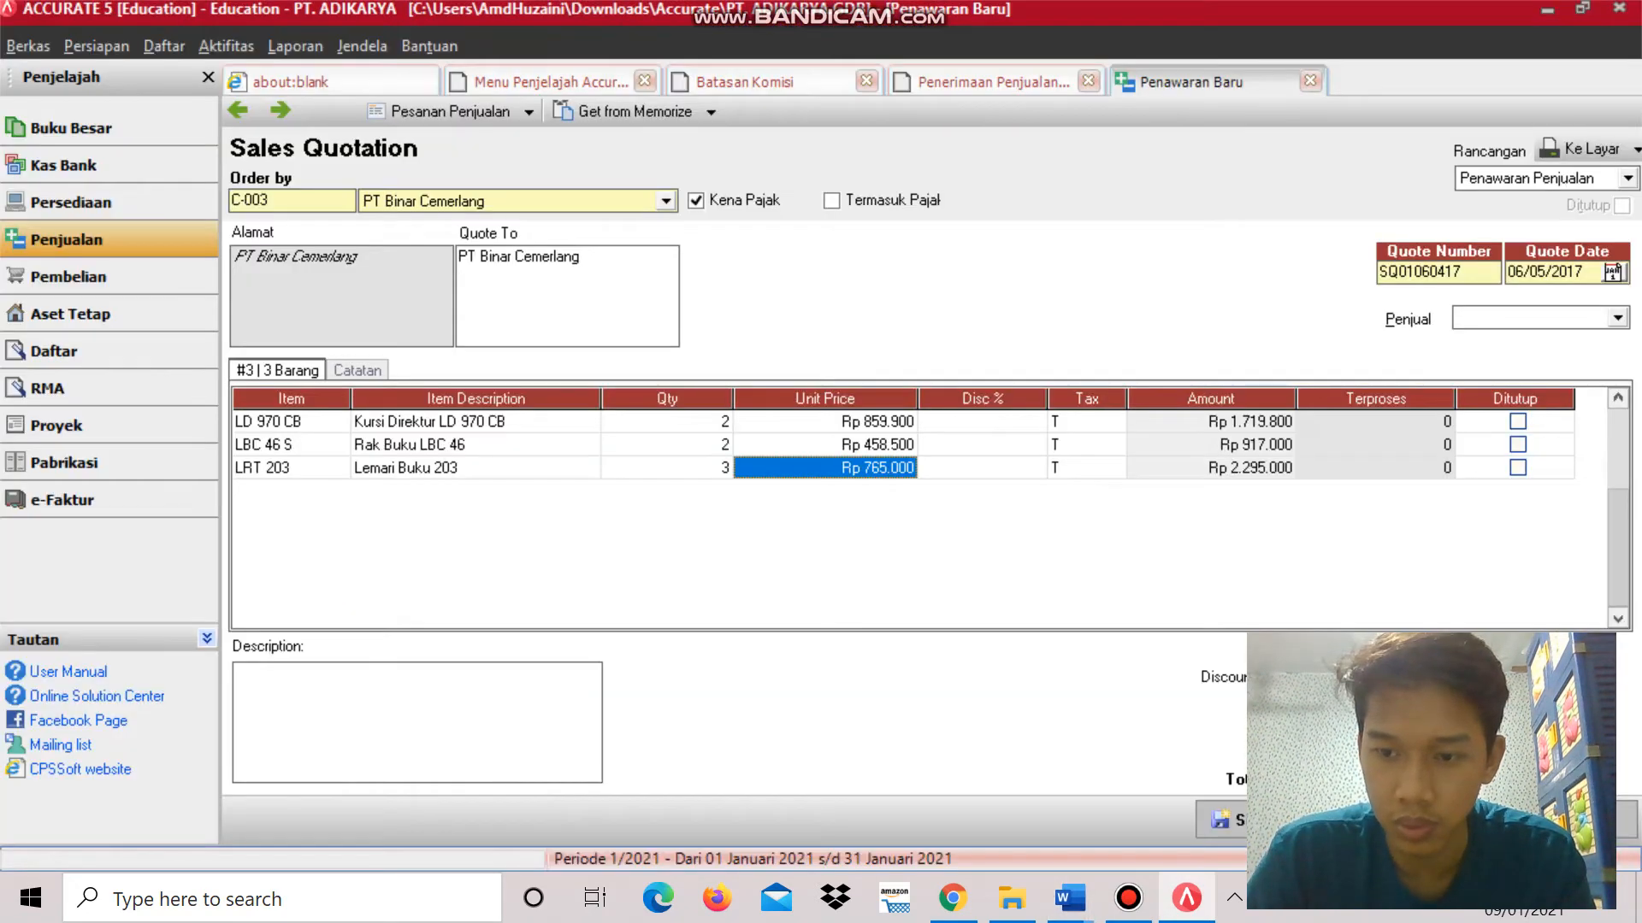
{"action": "key", "text": "Up"}
{"action": "key", "text": "Down"}
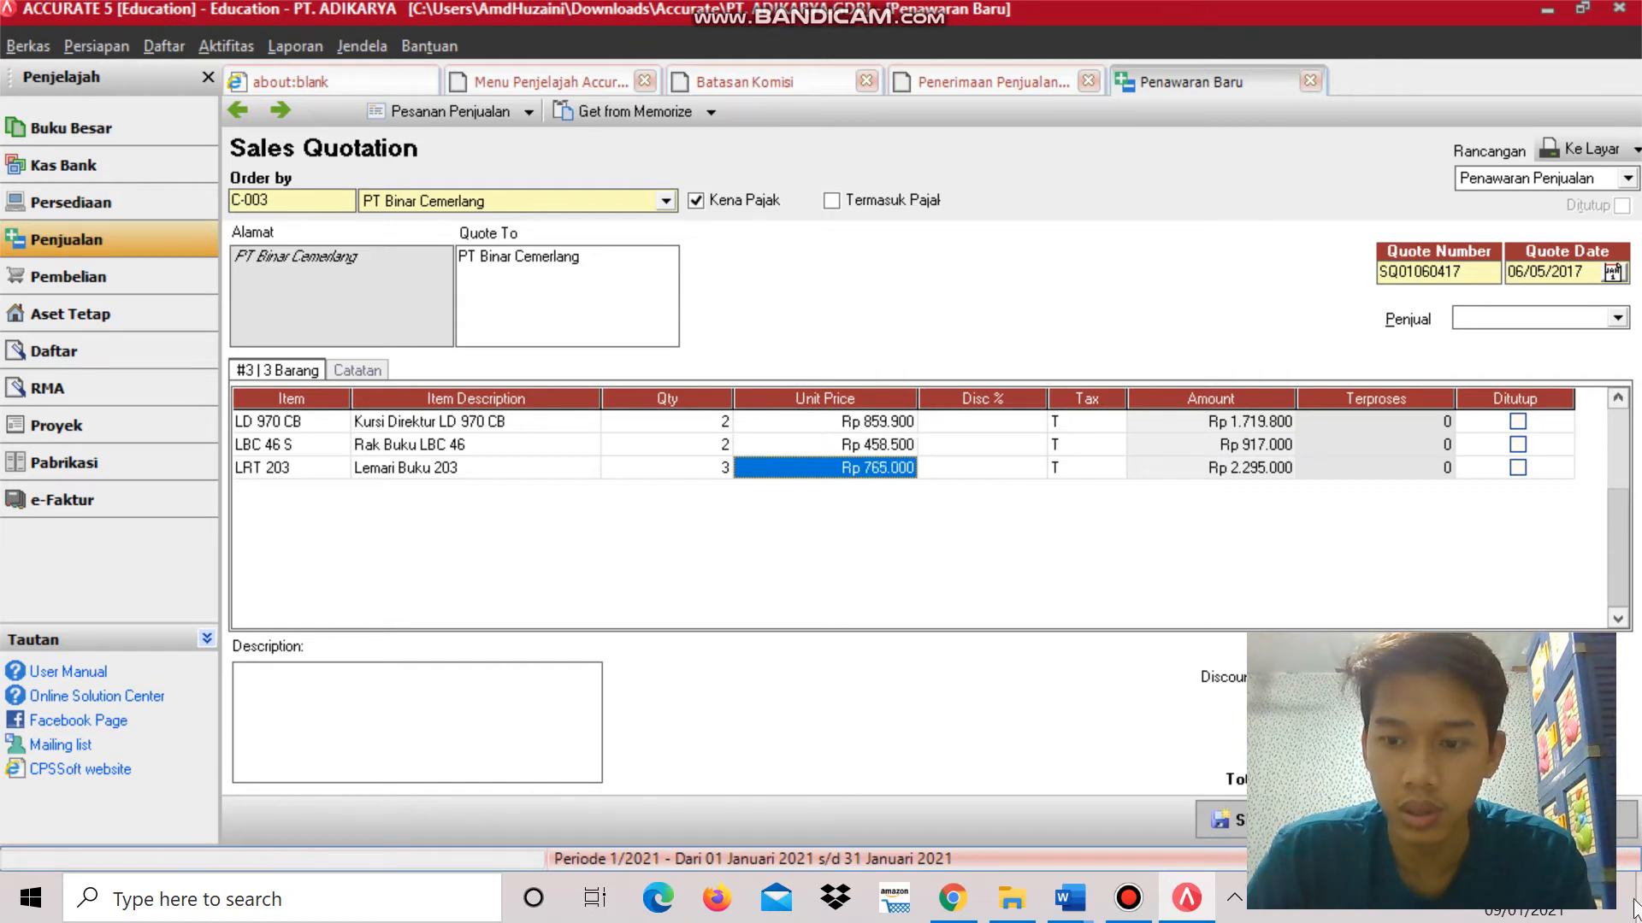
Try to save the Sales Quotation, declining to continue without a salesperson.
{"action": "key", "text": "ctrl+s"}
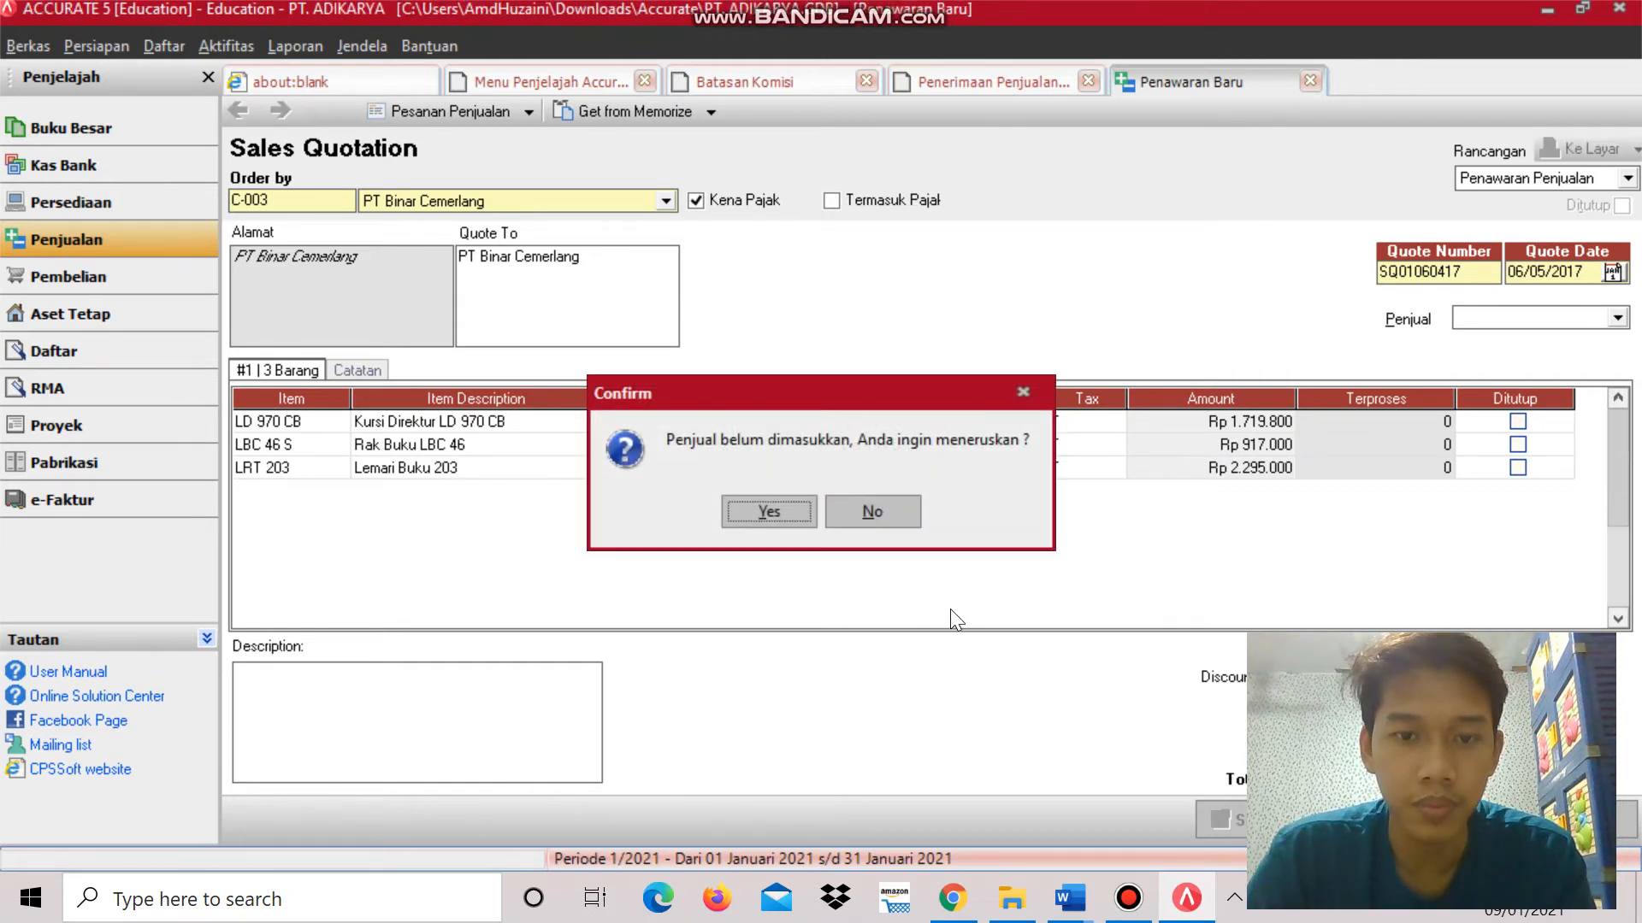
{"action": "left_click", "coordinate": [872, 512]}
Check the salesperson on the Word quote, select that salesperson in the PT Binar Cemerlang Sales Quotation and save it.
{"action": "key", "text": "alt+Tab"}
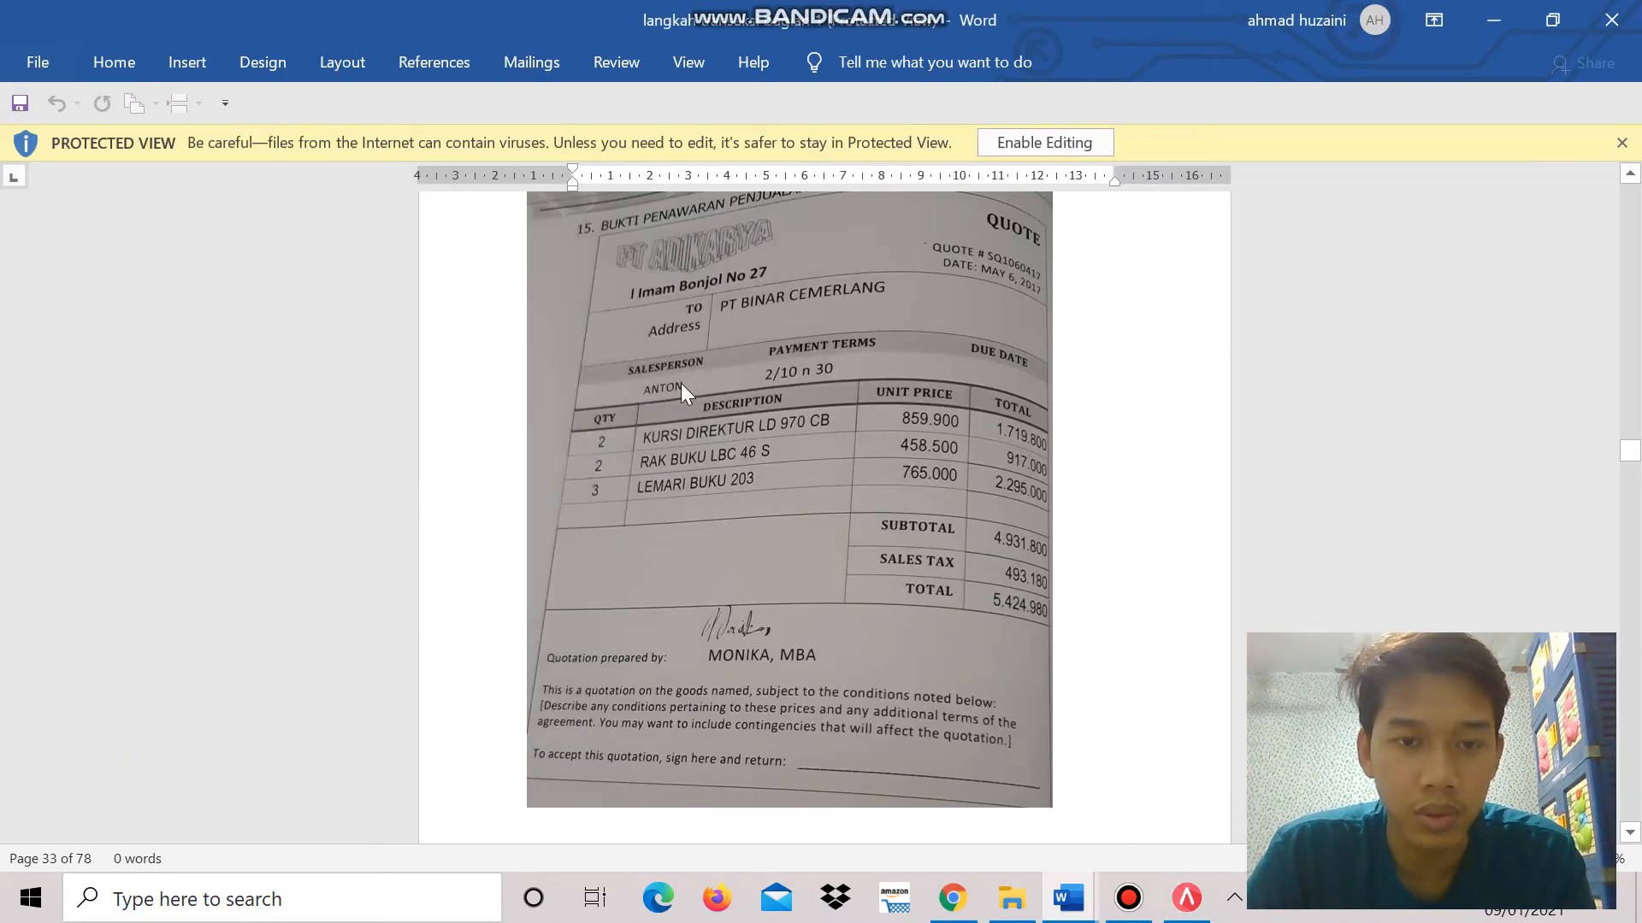
{"action": "key", "text": "alt+Tab"}
{"action": "key", "text": "alt+Tab"}
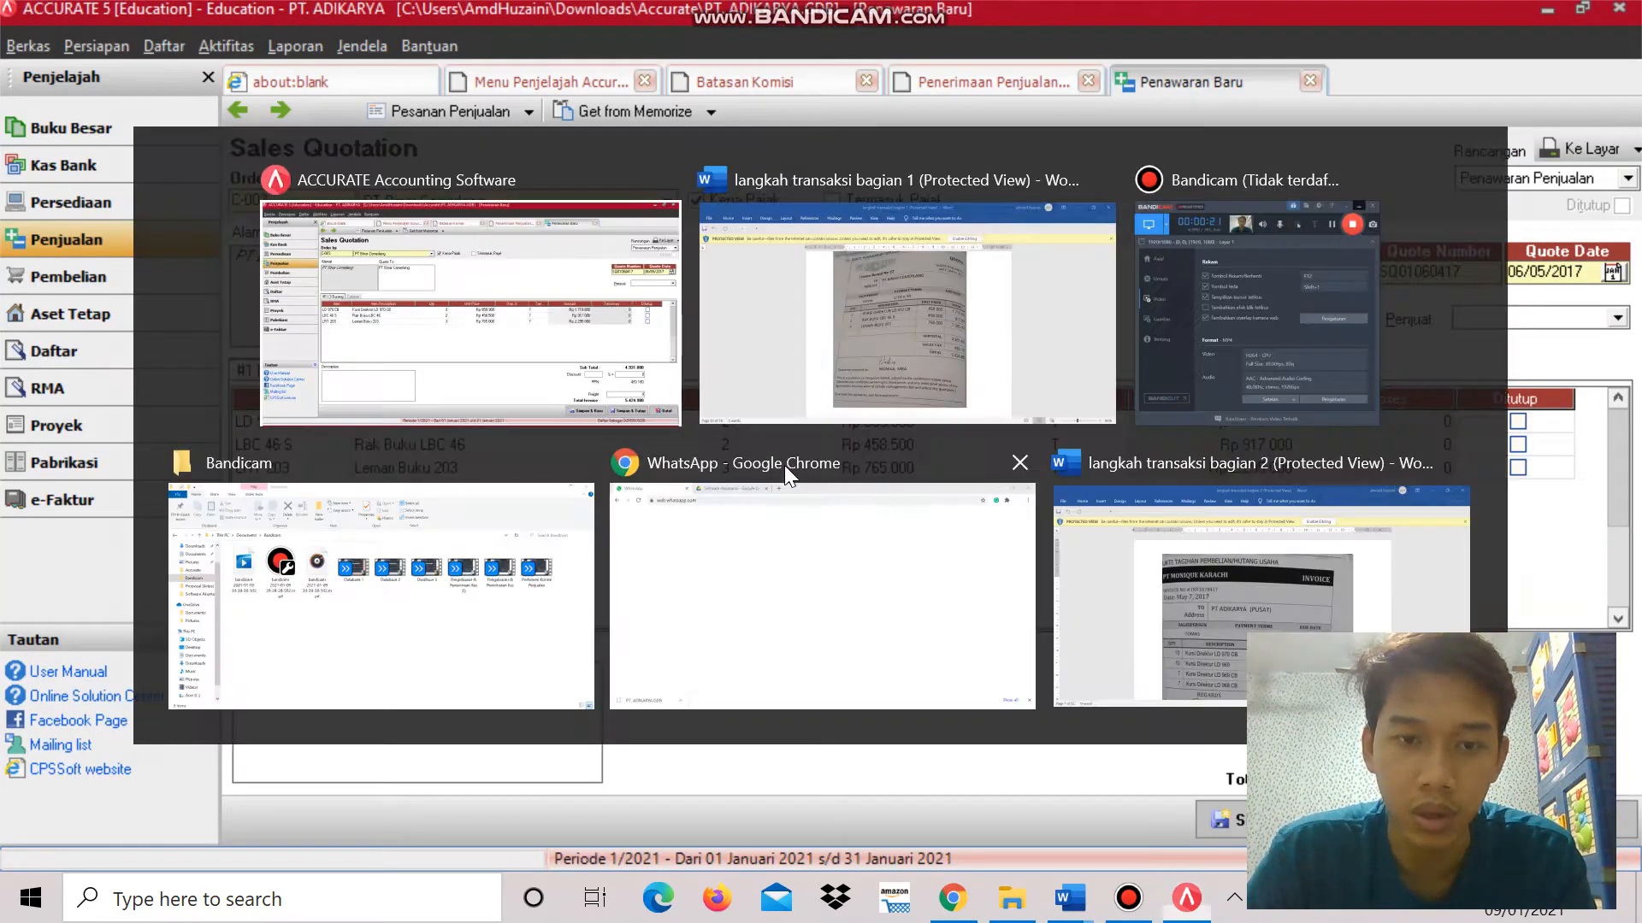
{"action": "key", "text": "alt+Tab"}
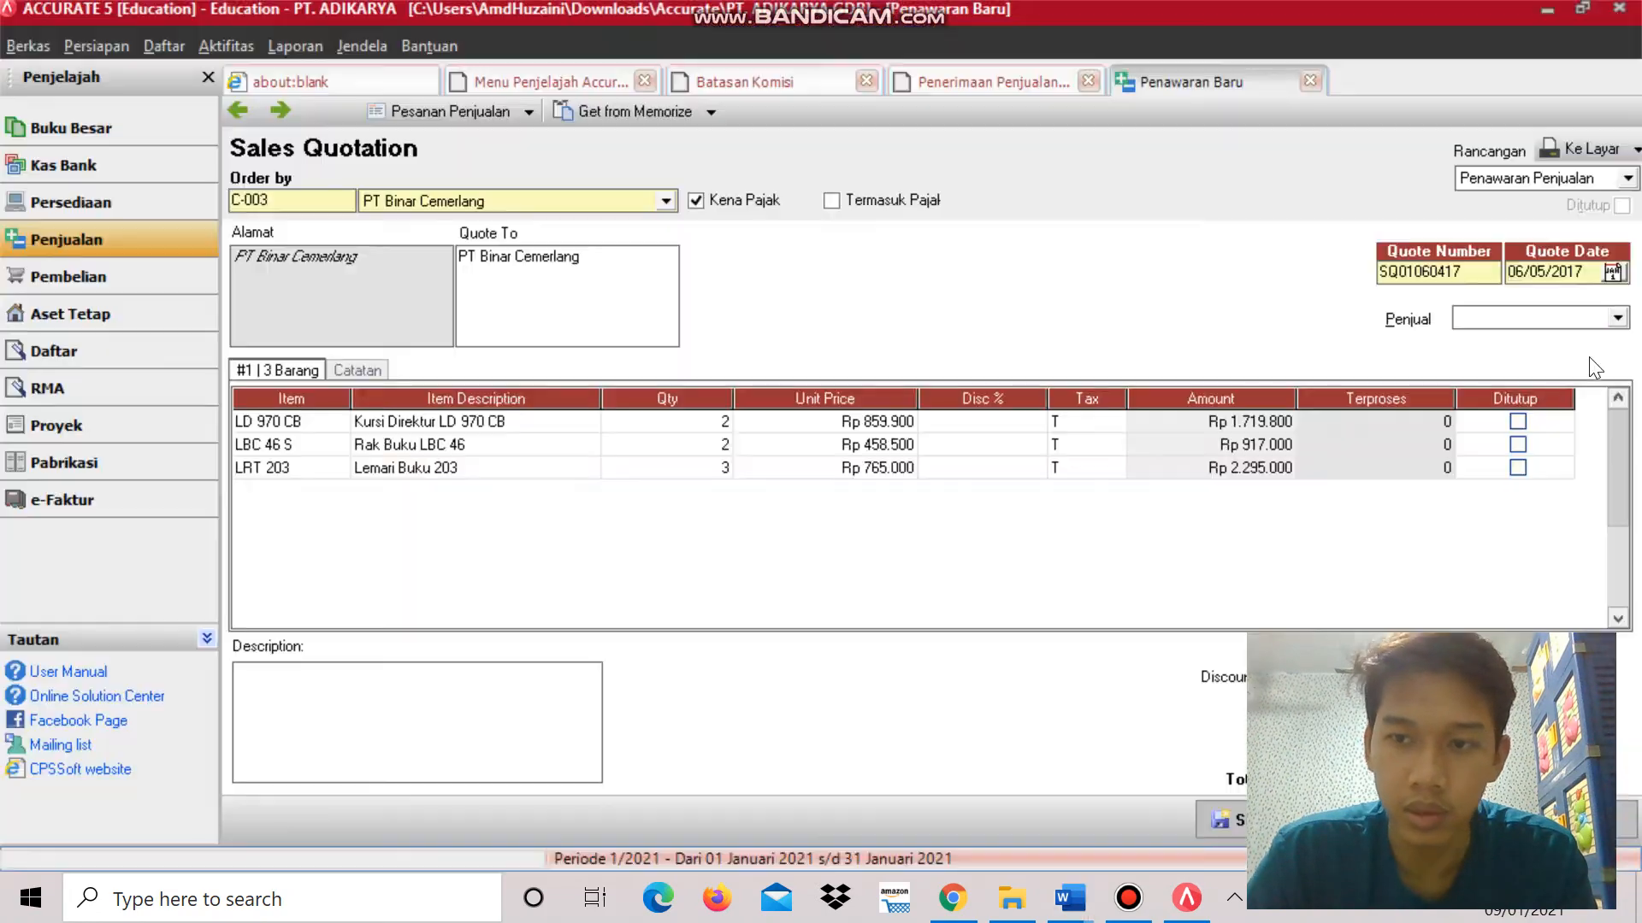
{"action": "left_click", "coordinate": [1508, 314]}
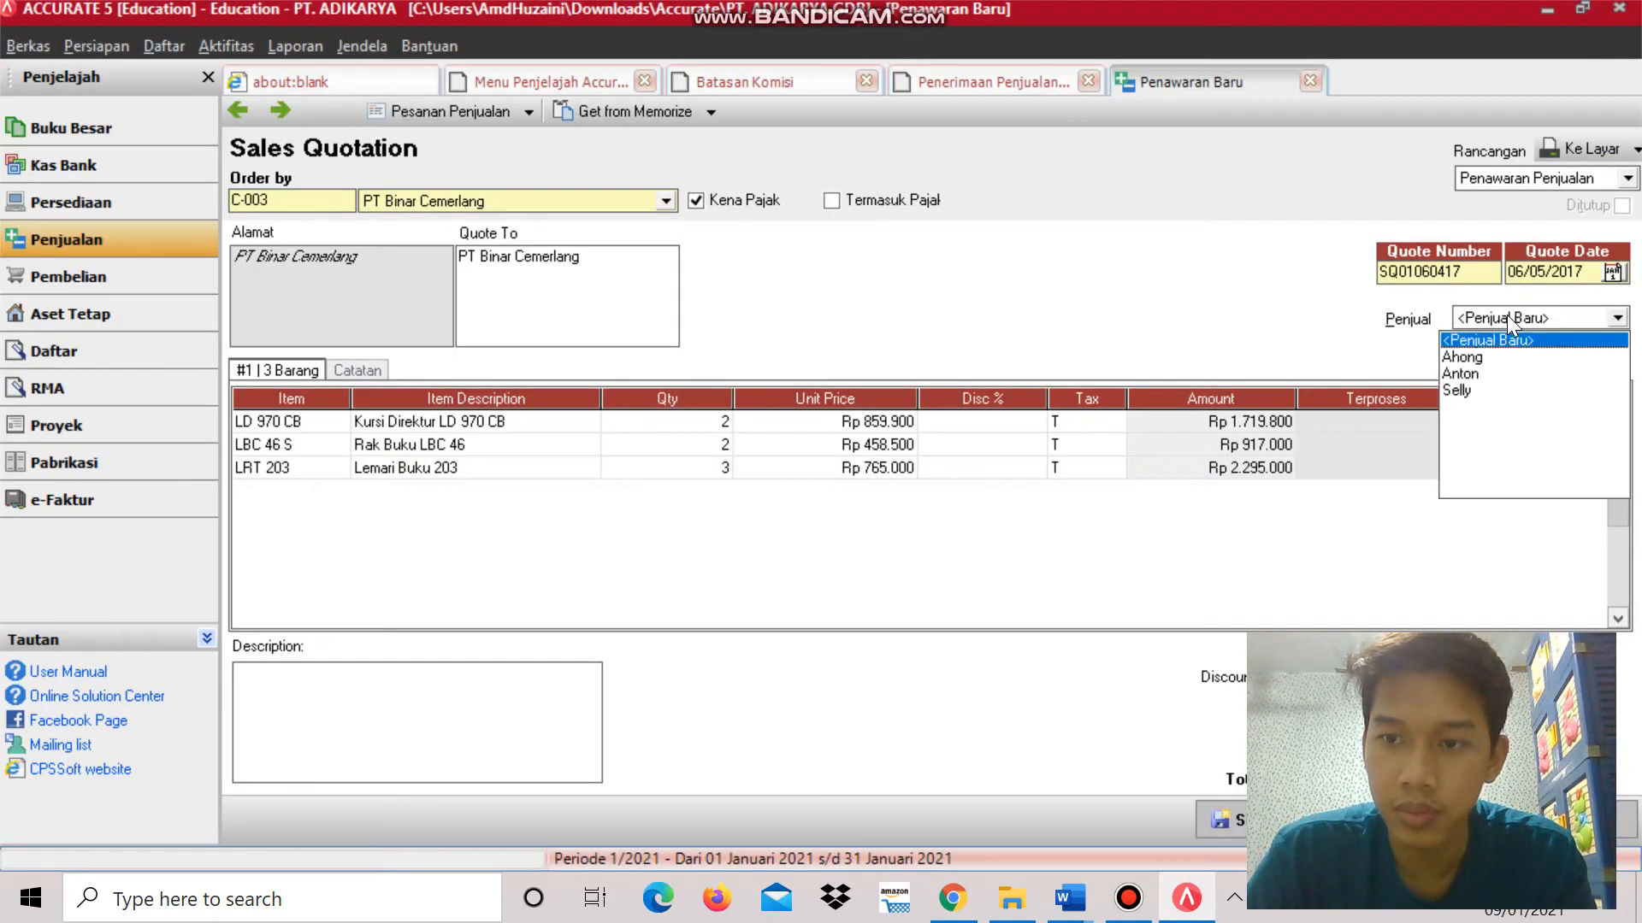
{"action": "left_click", "coordinate": [1486, 374]}
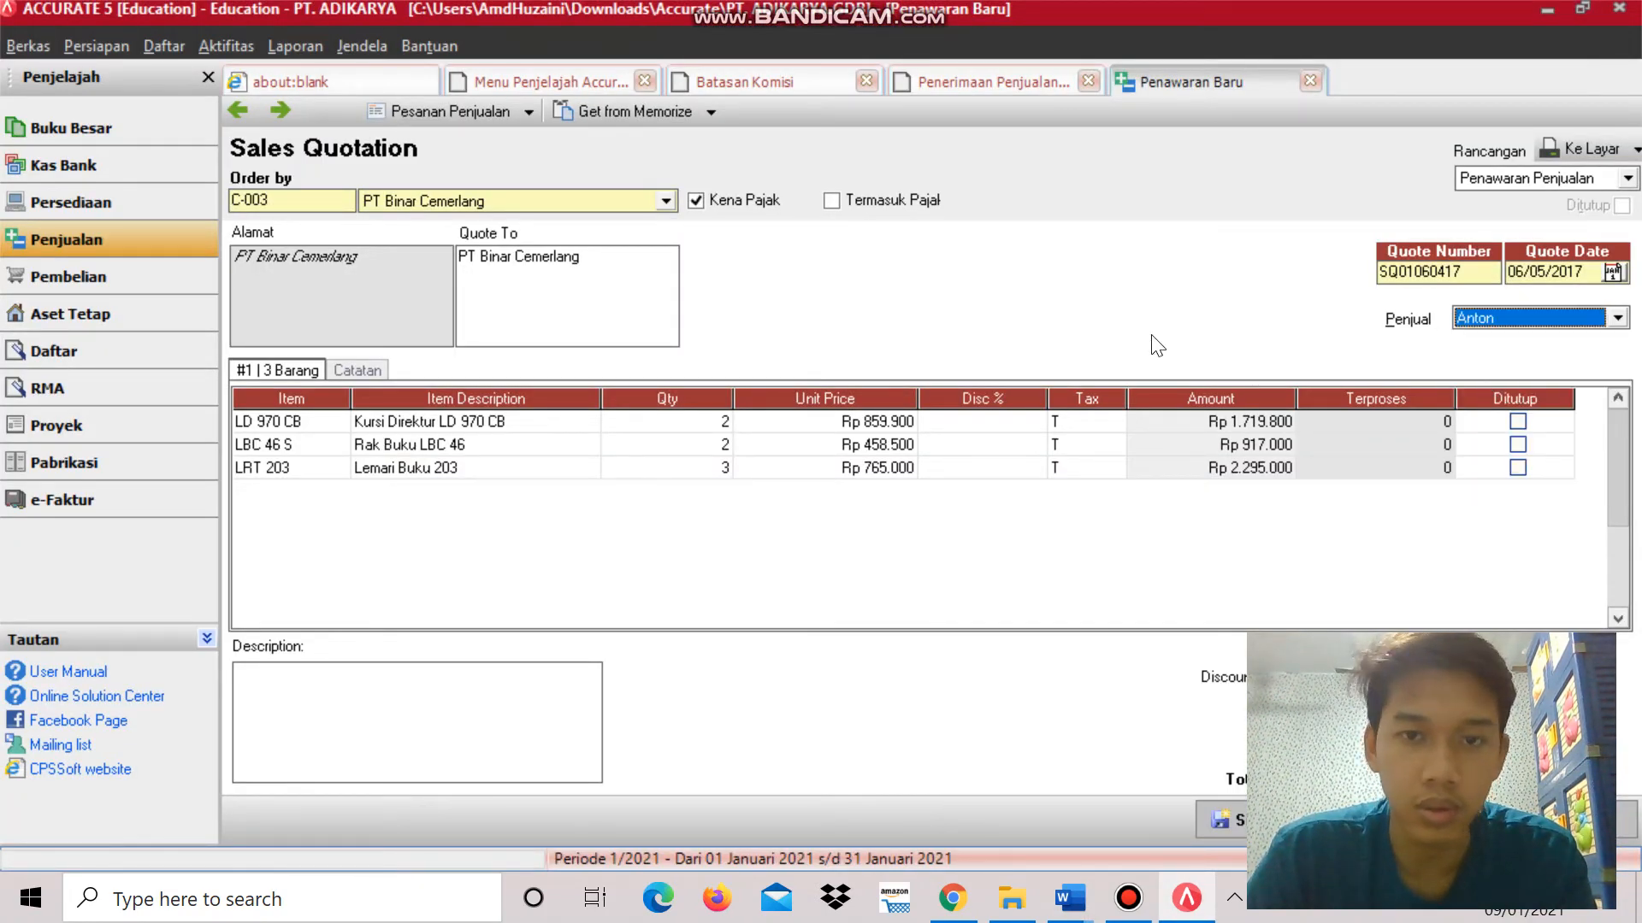
{"action": "left_click", "coordinate": [1222, 819]}
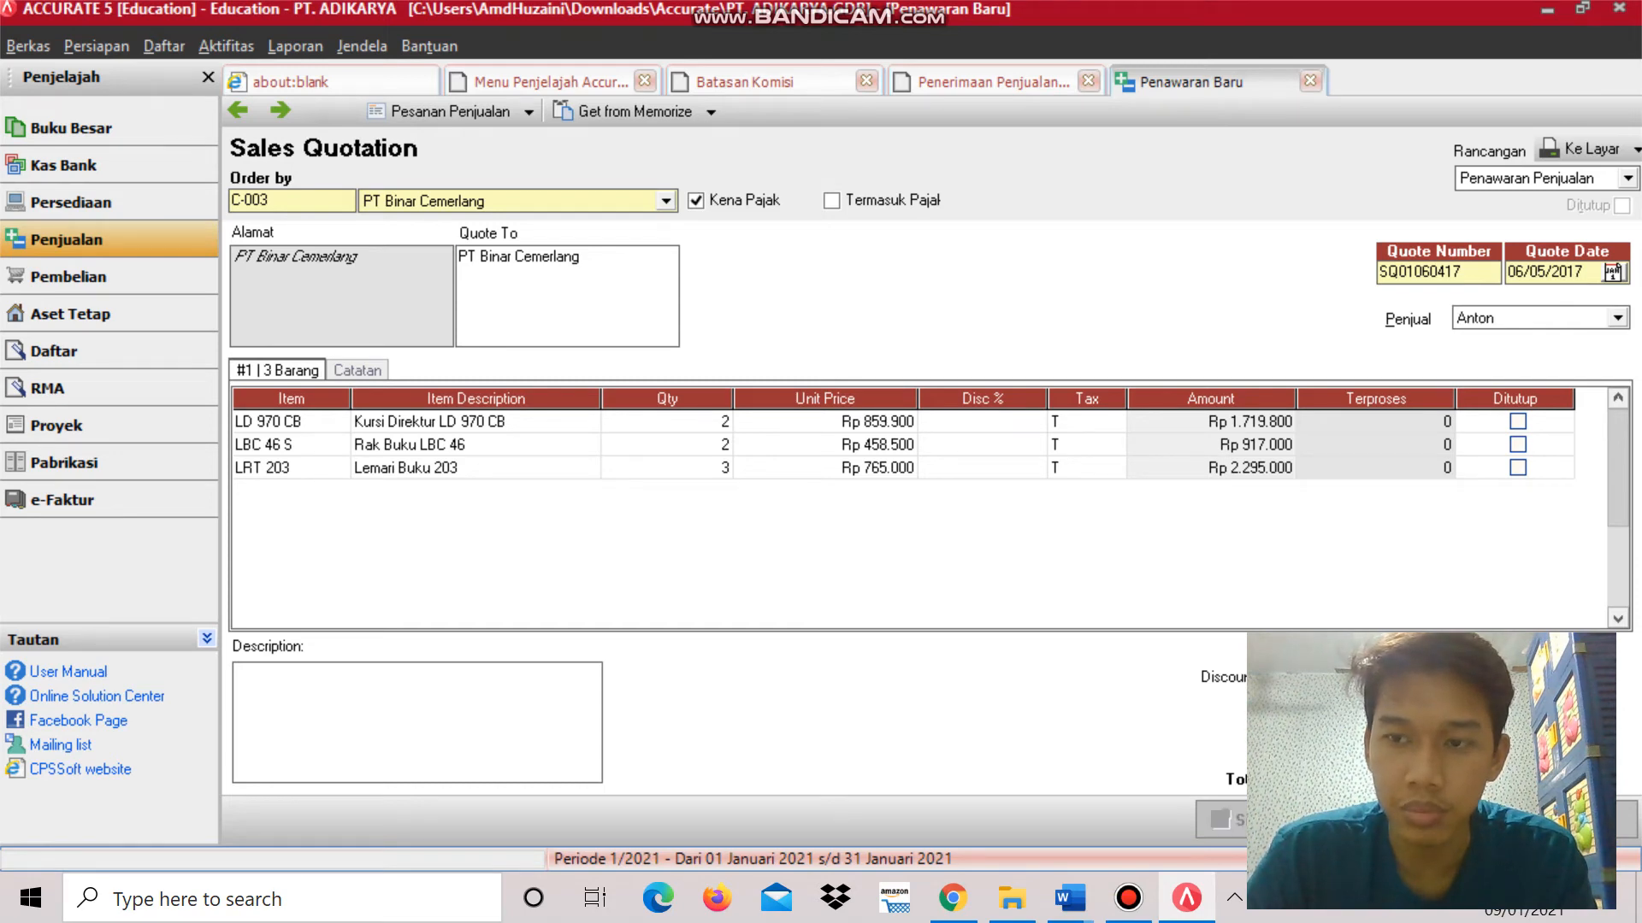
Find the foreign-currency quote in the Word document and start a new Sales Quotation for Pasific Ocean & Co.
{"action": "key", "text": "alt+Tab"}
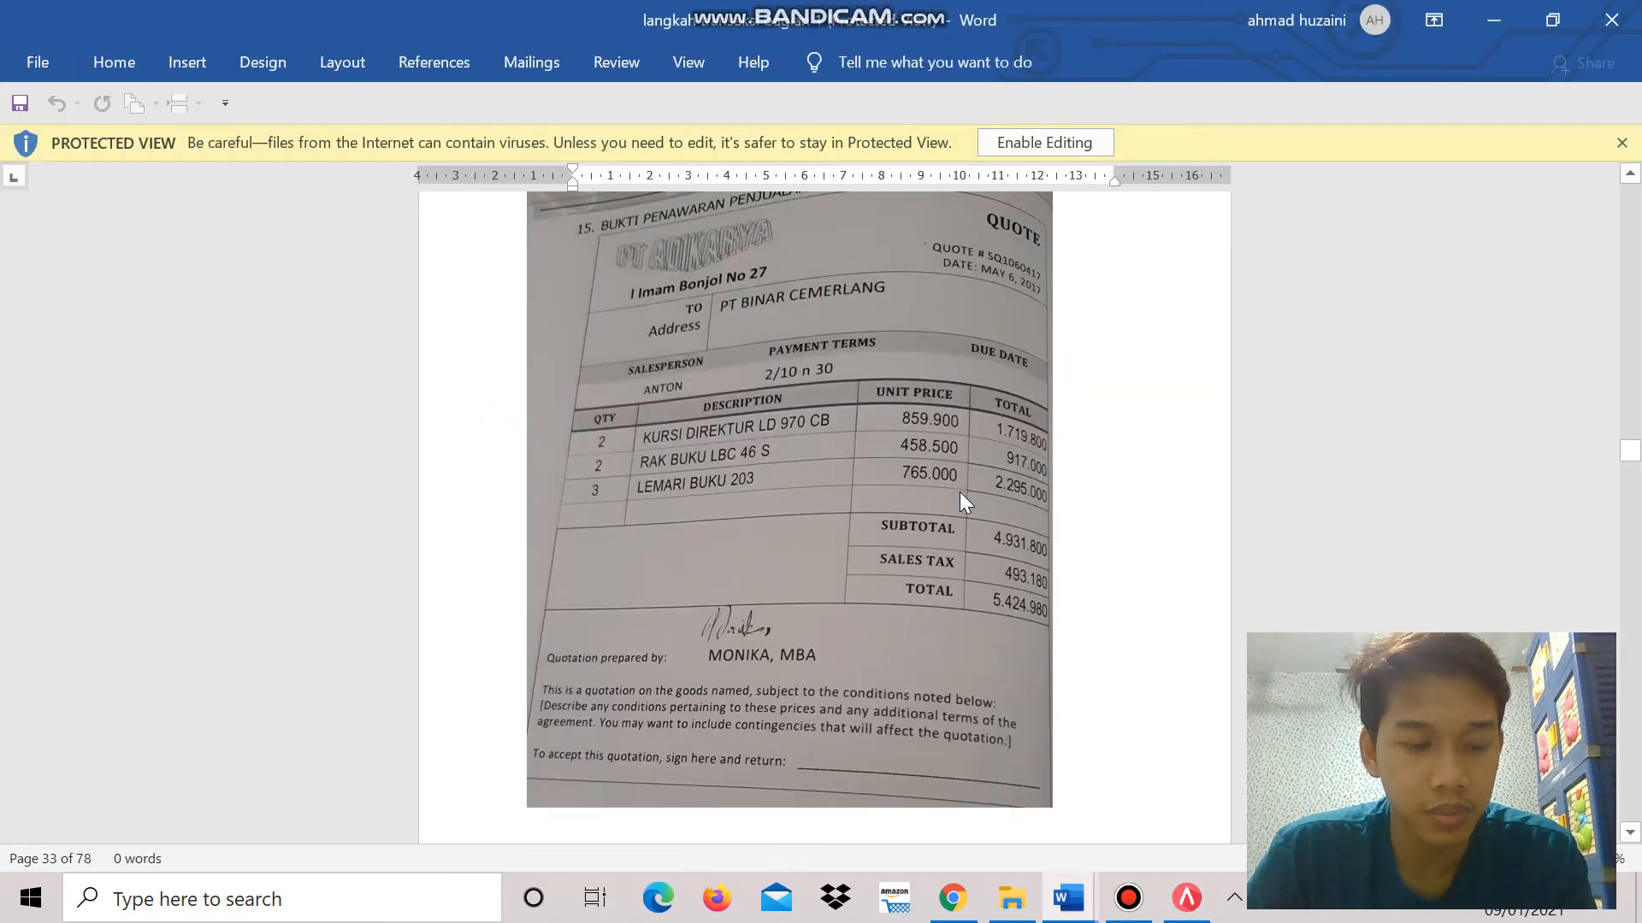
{"action": "key", "text": "alt+Tab"}
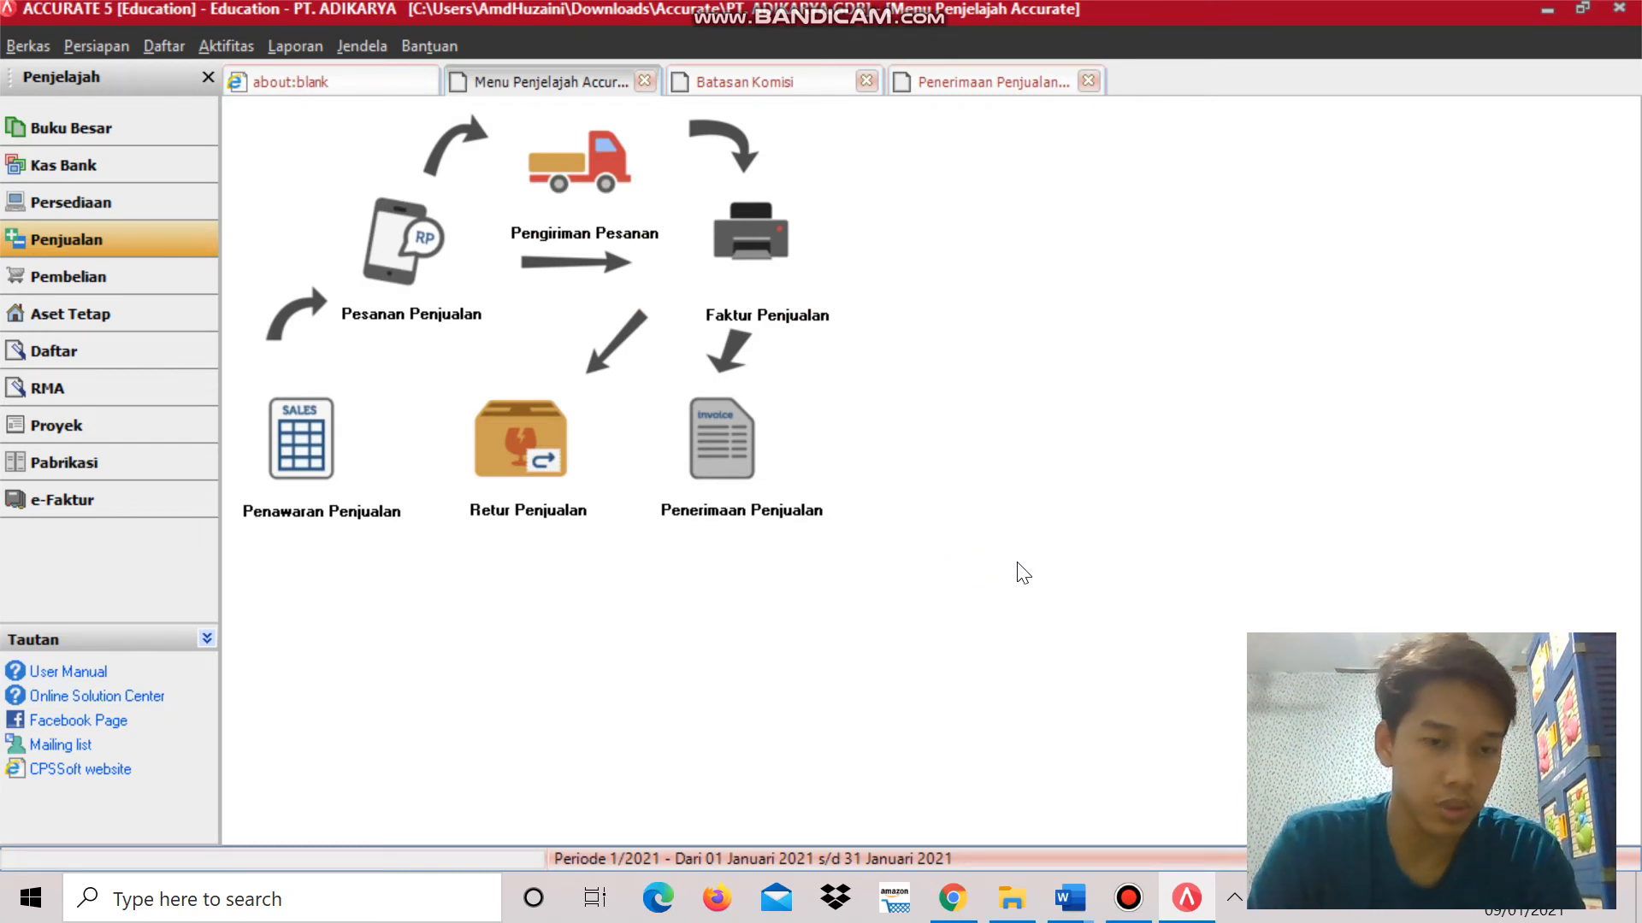
{"action": "key", "text": "alt+Tab"}
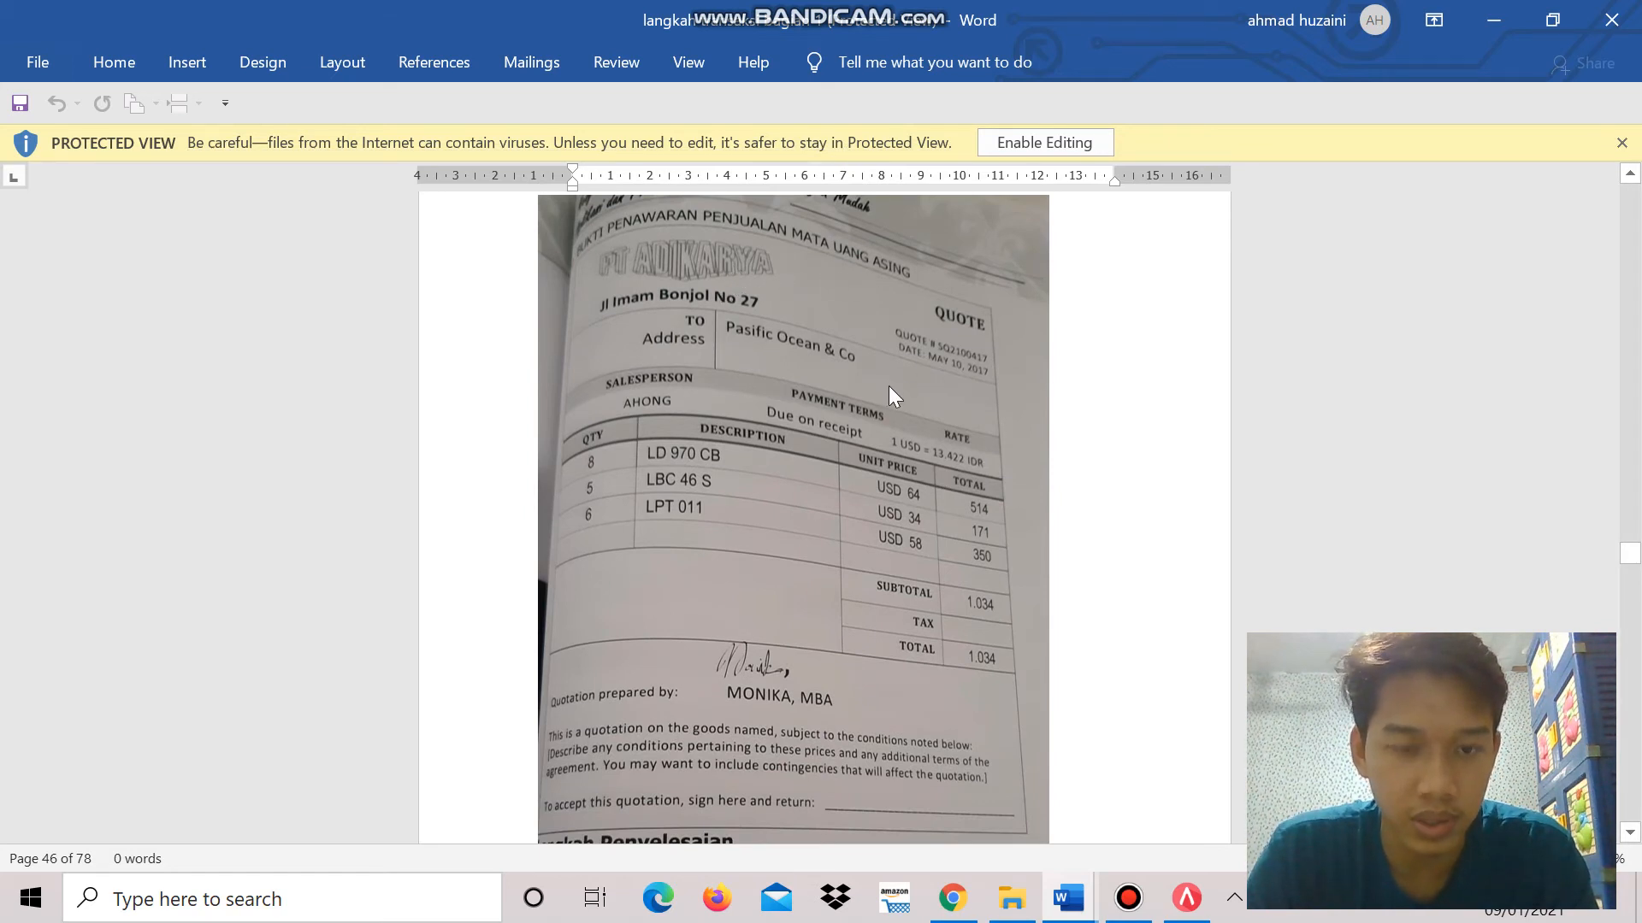
{"action": "scroll", "coordinate": [886, 378], "scroll_direction": "down", "scroll_amount": 1}
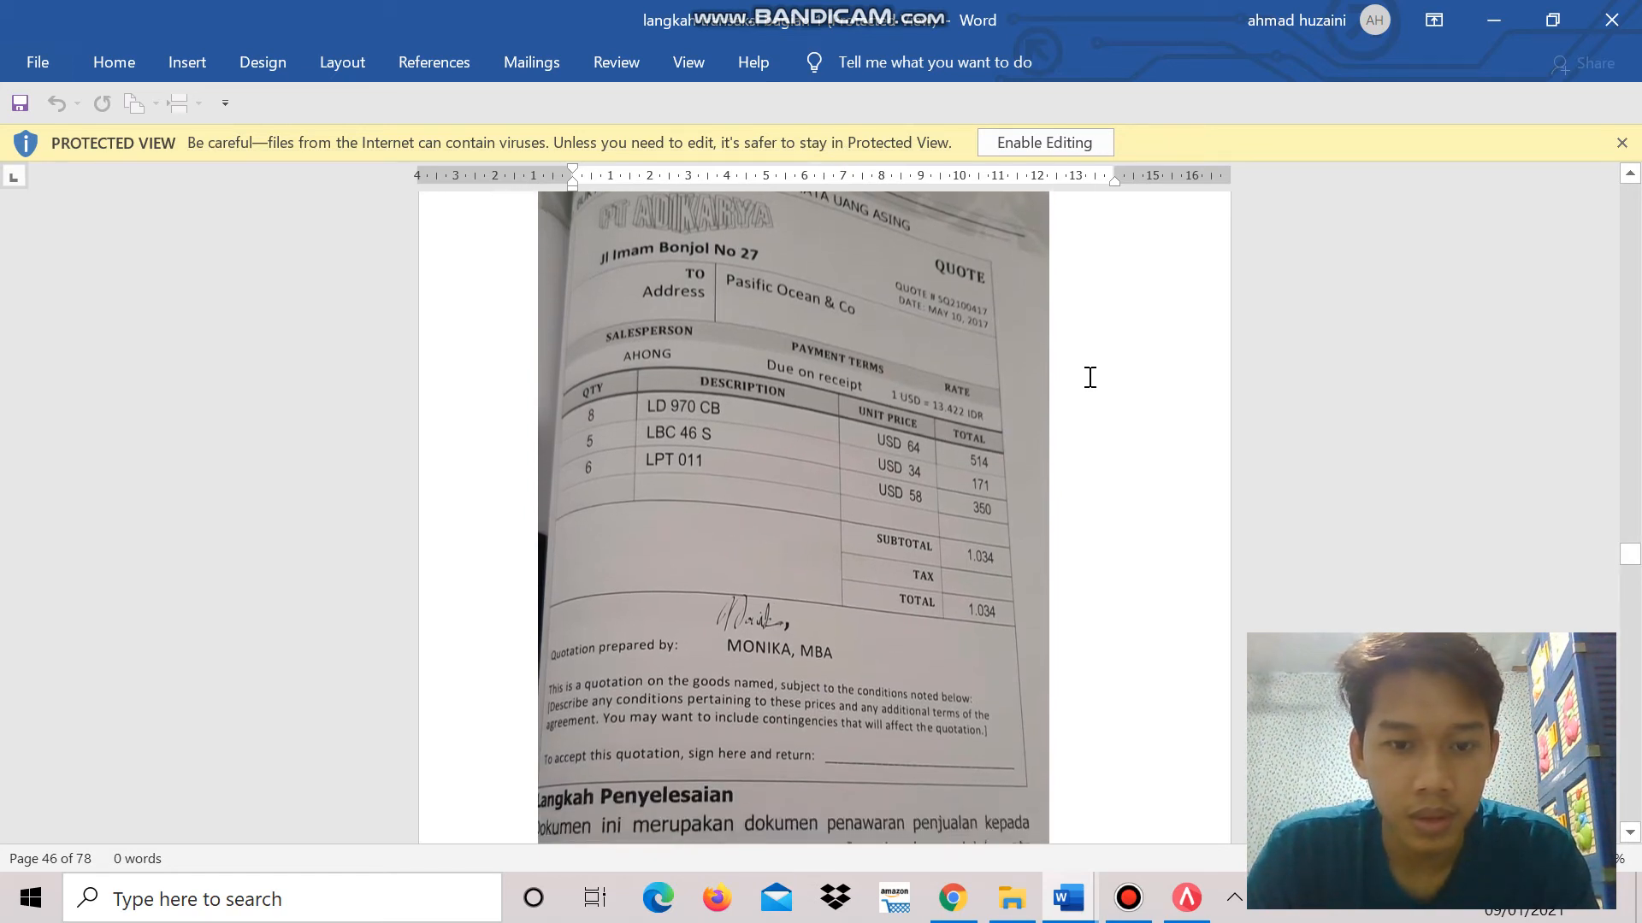
{"action": "scroll", "coordinate": [1090, 377], "scroll_direction": "up", "scroll_amount": 1}
{"action": "key", "text": "alt+Tab"}
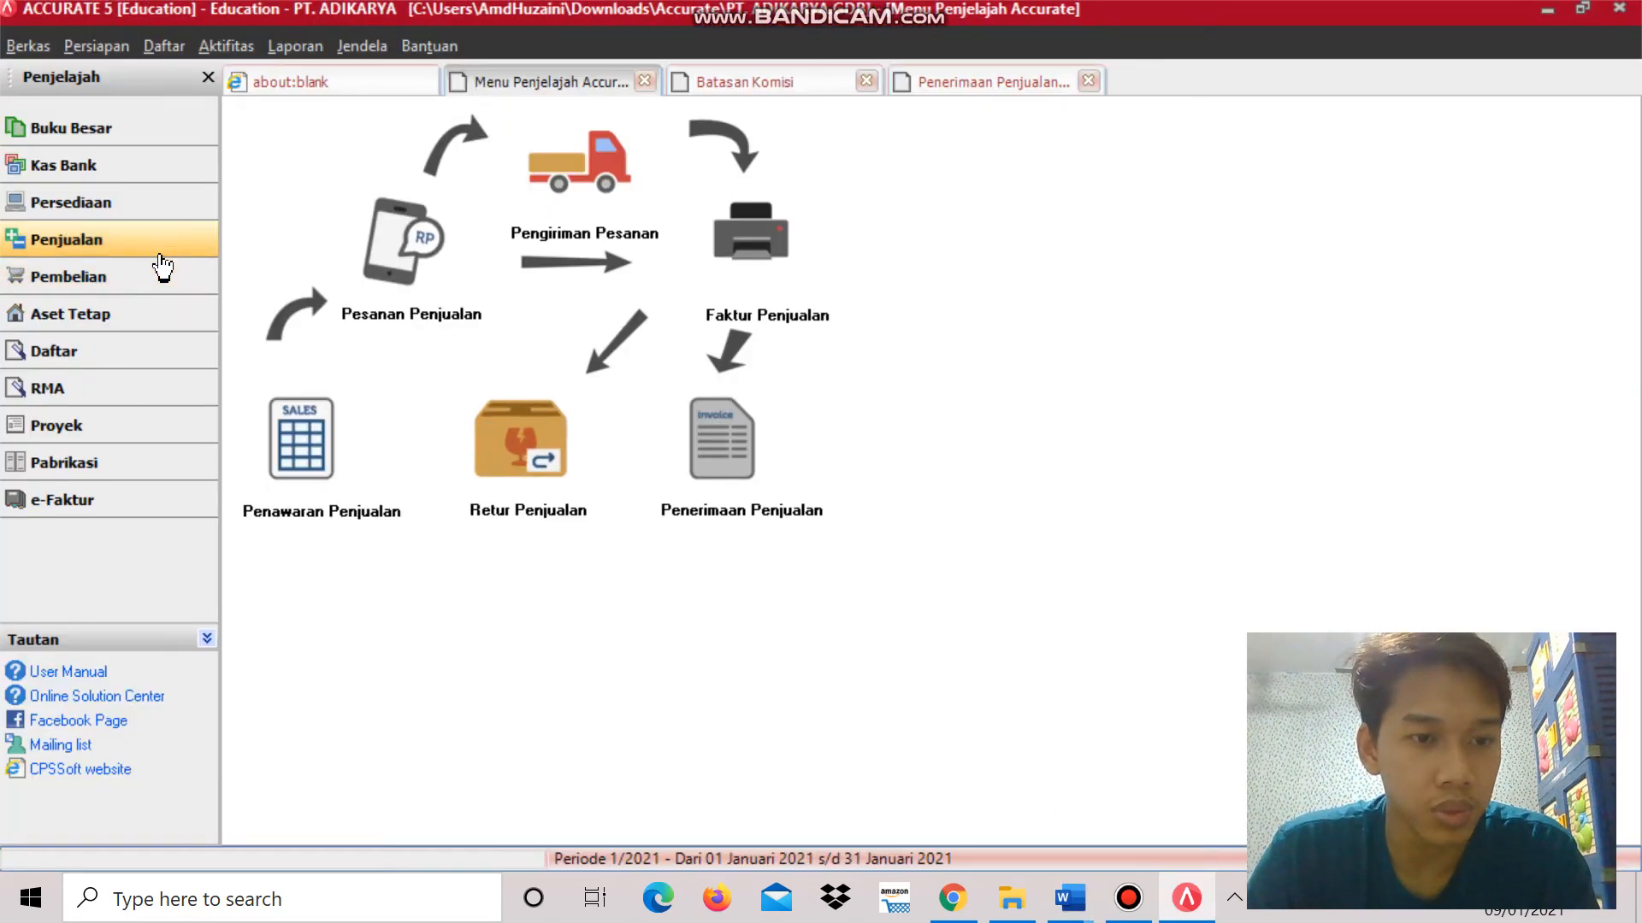
{"action": "left_click", "coordinate": [275, 435]}
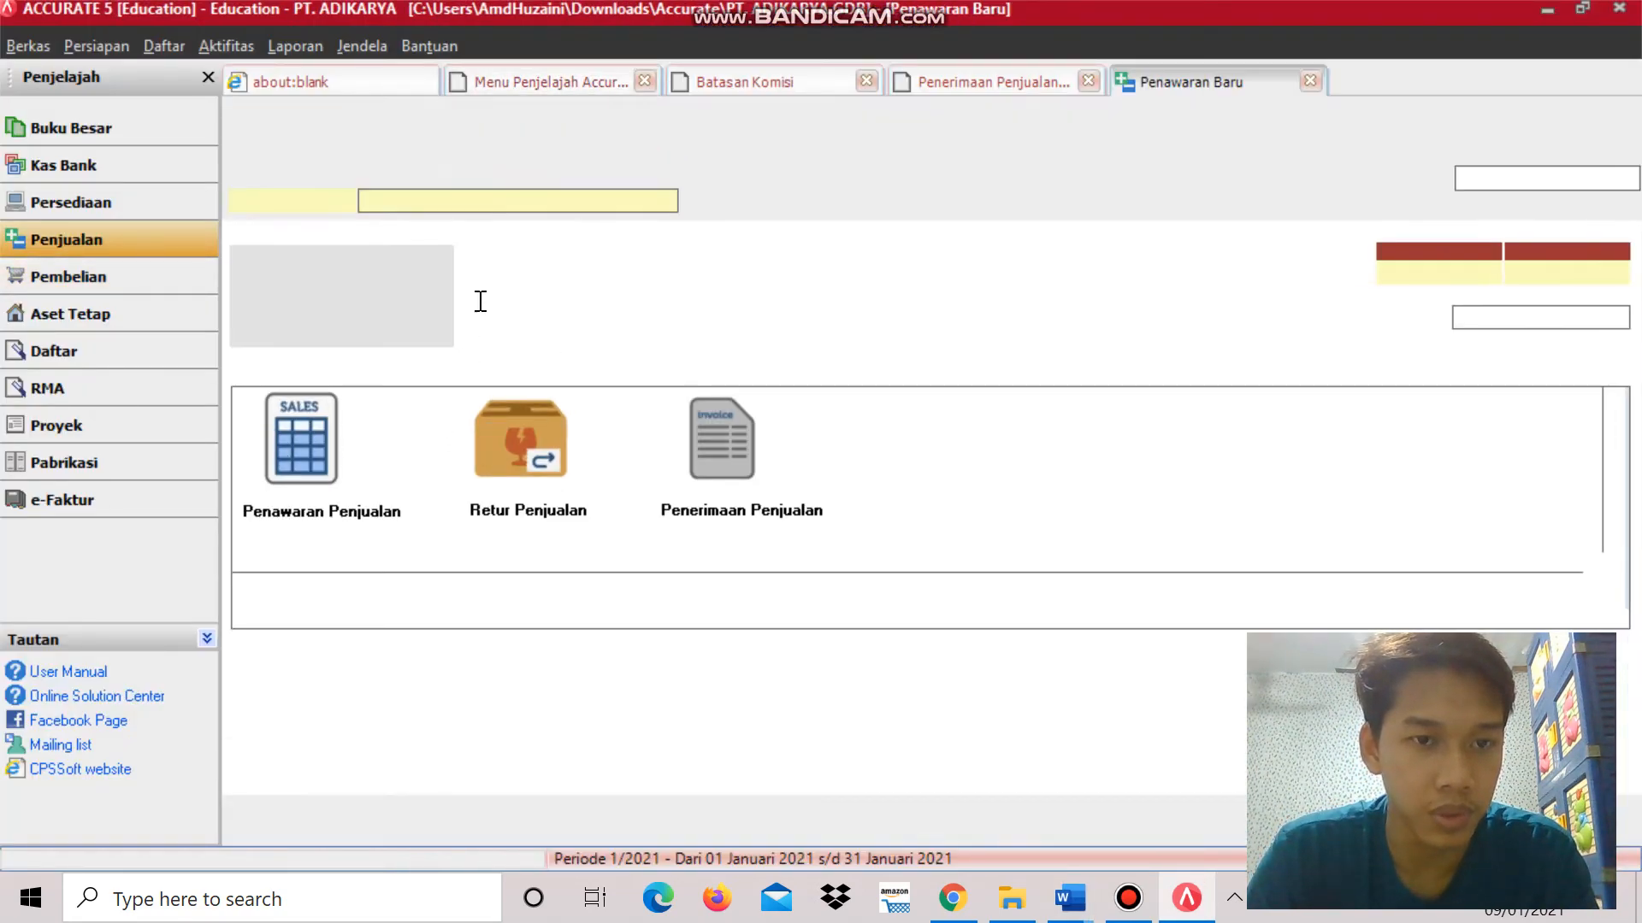
{"action": "left_click", "coordinate": [499, 199]}
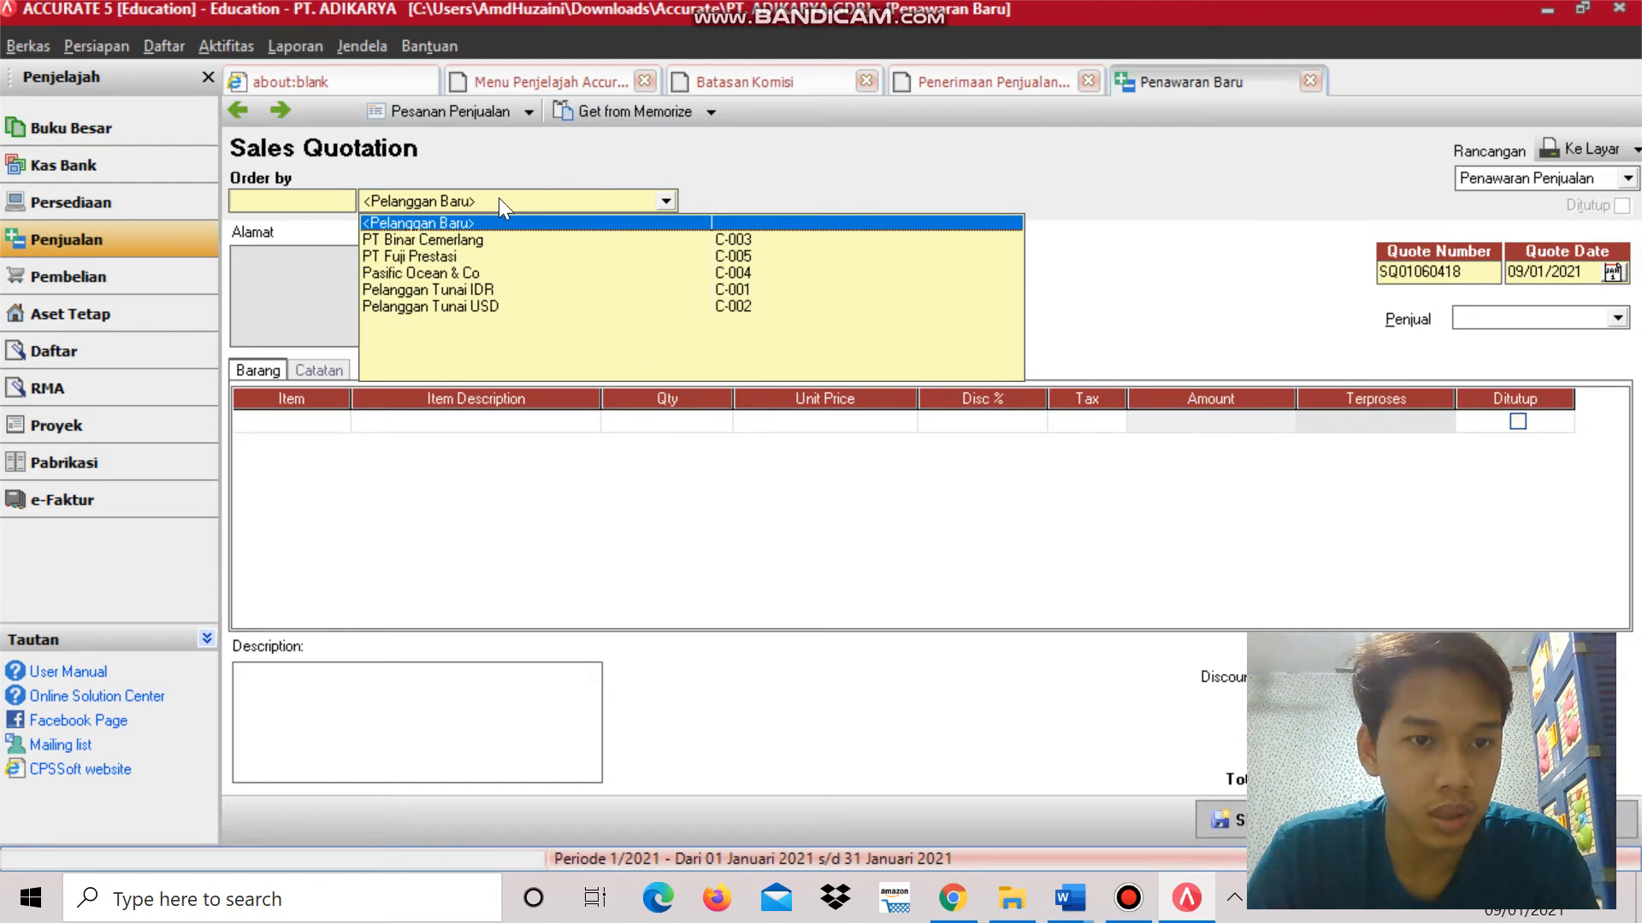
{"action": "left_click", "coordinate": [454, 273]}
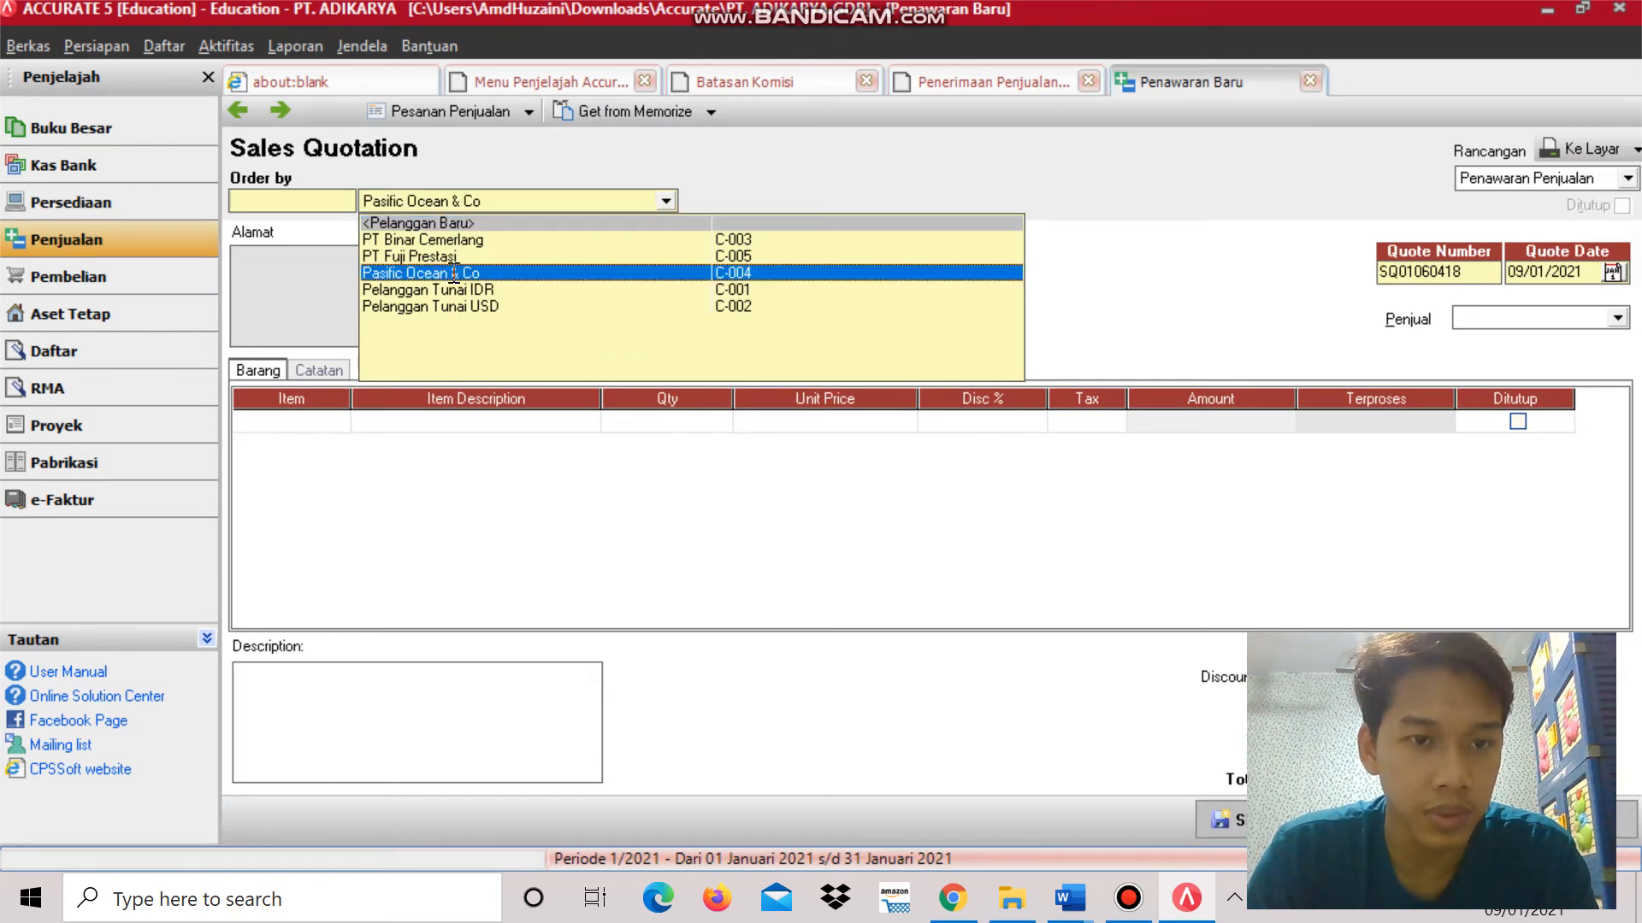
Check the rate on the Word quote and set the USD exchange rate to 13422.
{"action": "key", "text": "alt+Tab"}
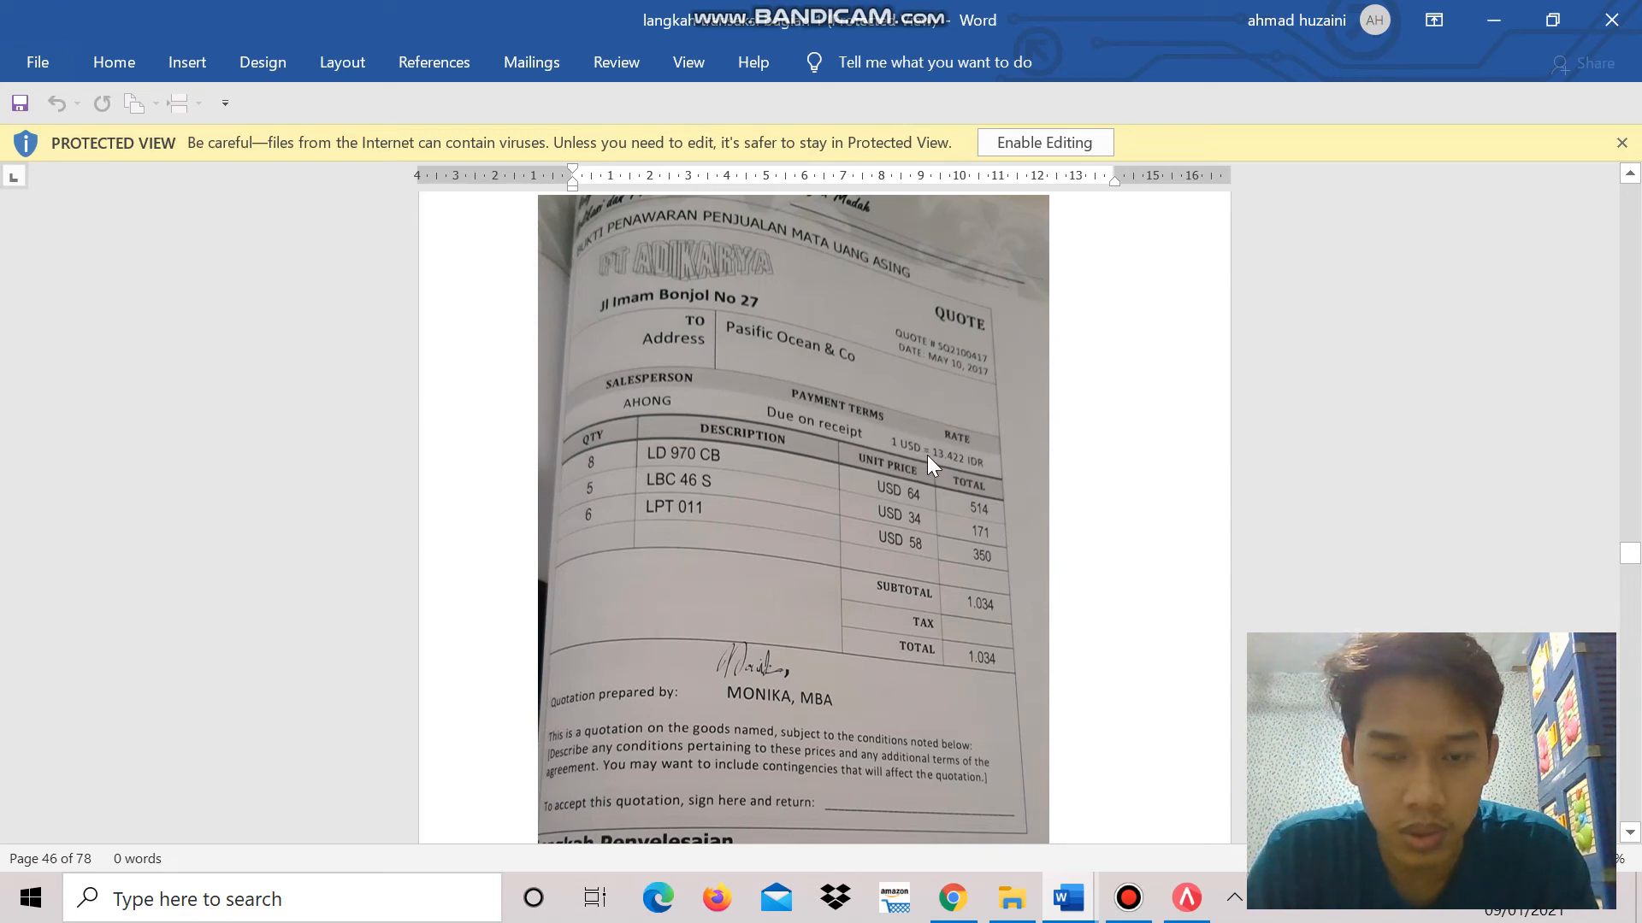
{"action": "key", "text": "alt+Tab"}
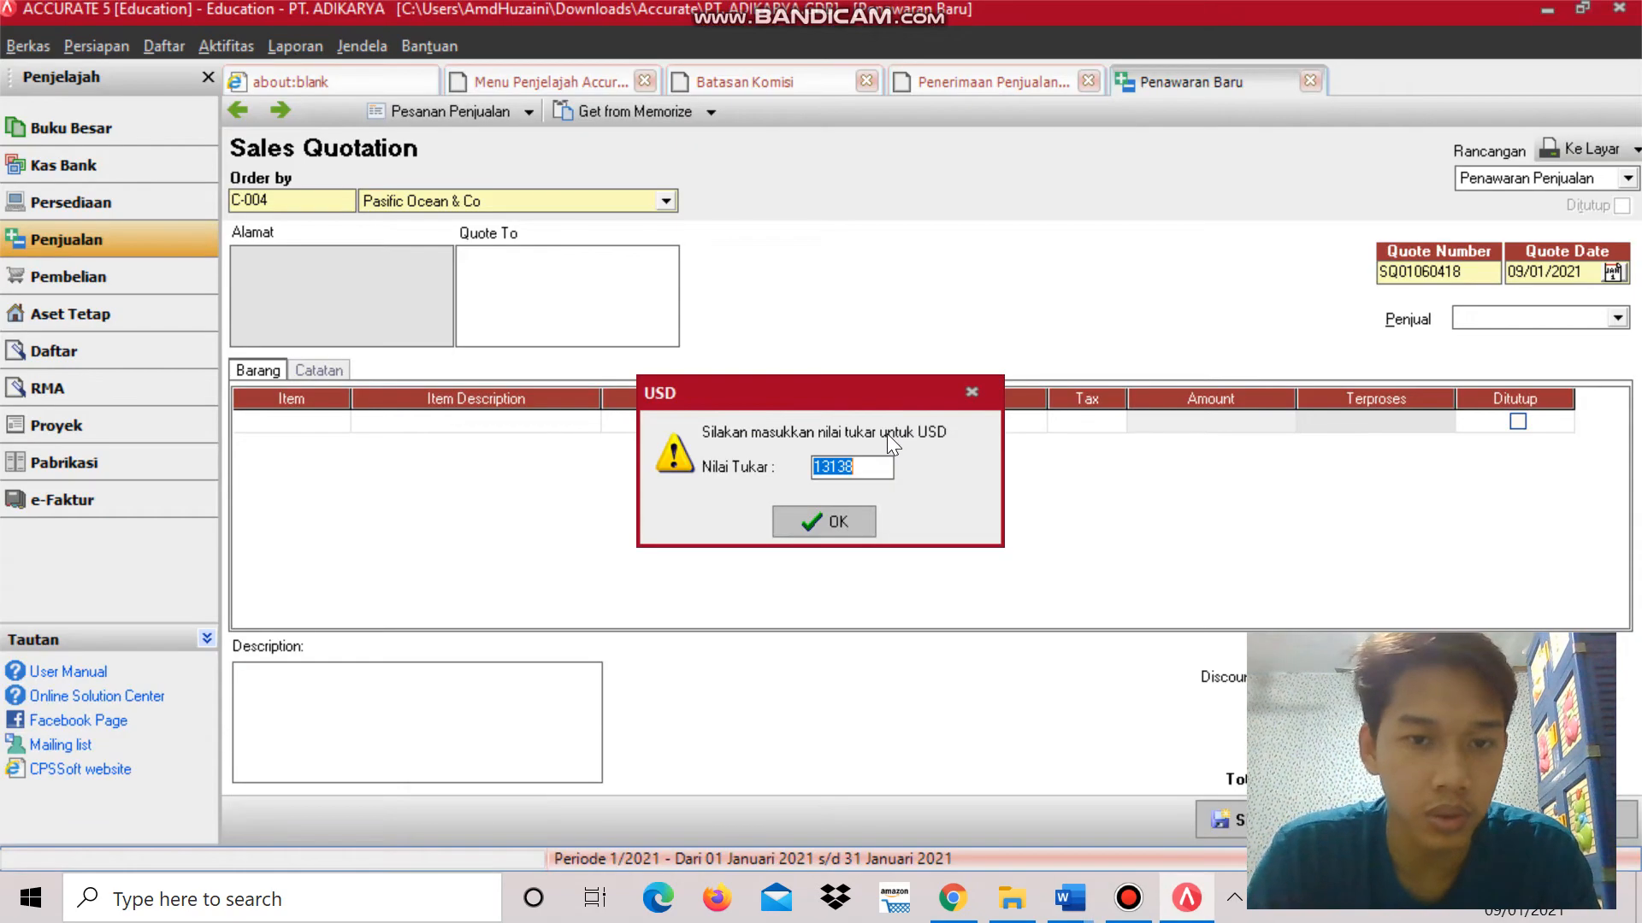
{"action": "type", "text": "13422"}
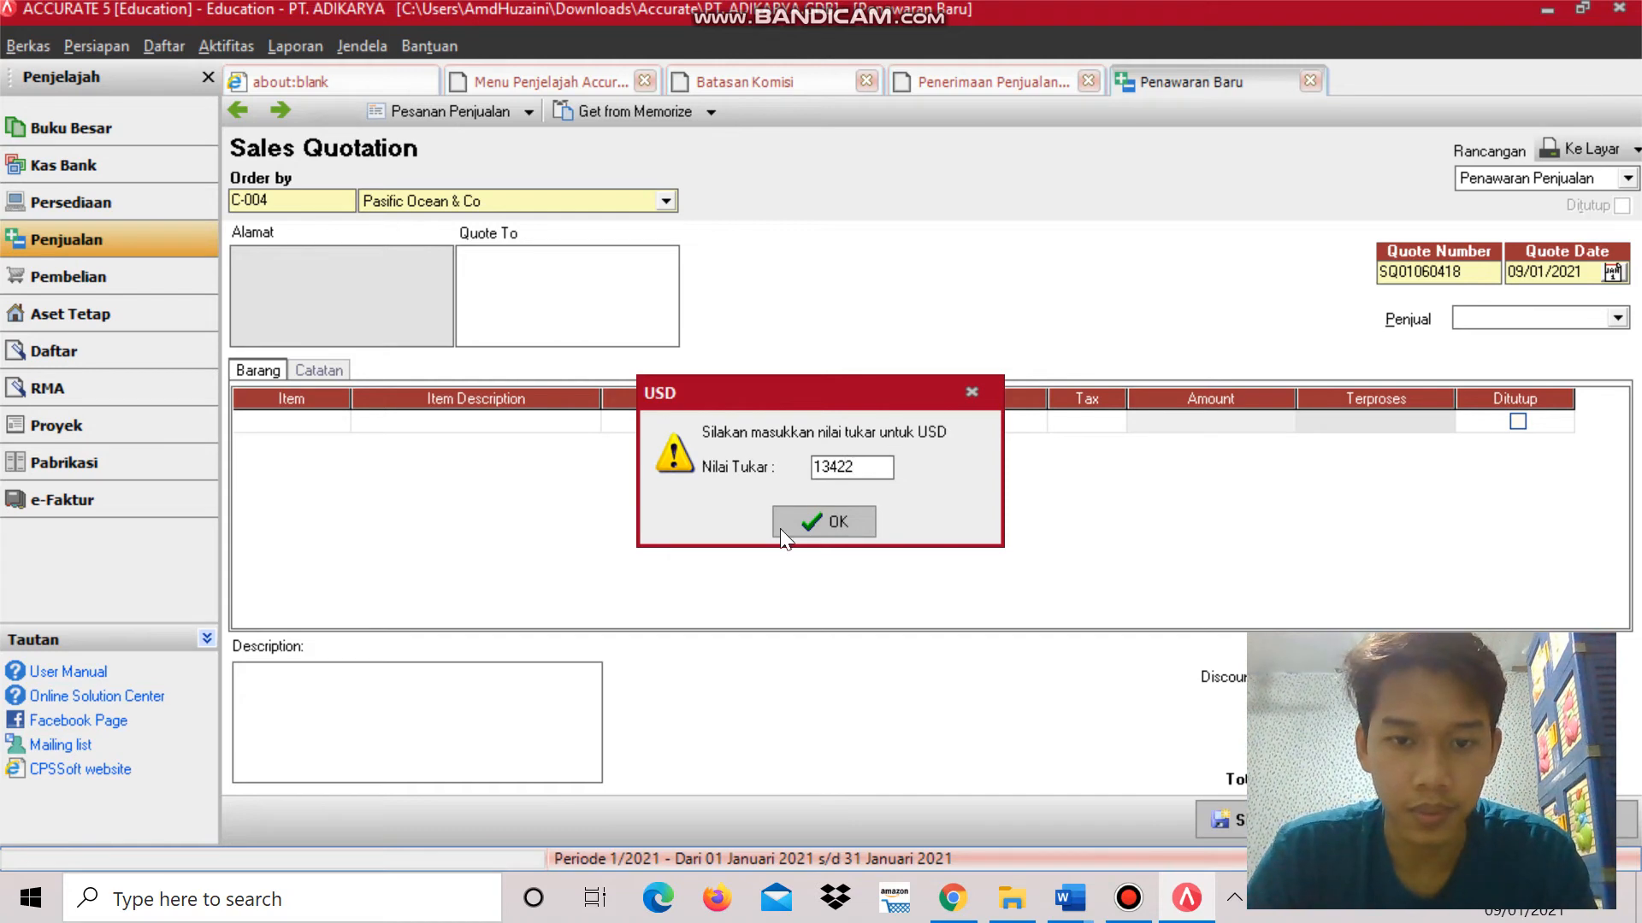
{"action": "left_click", "coordinate": [782, 526]}
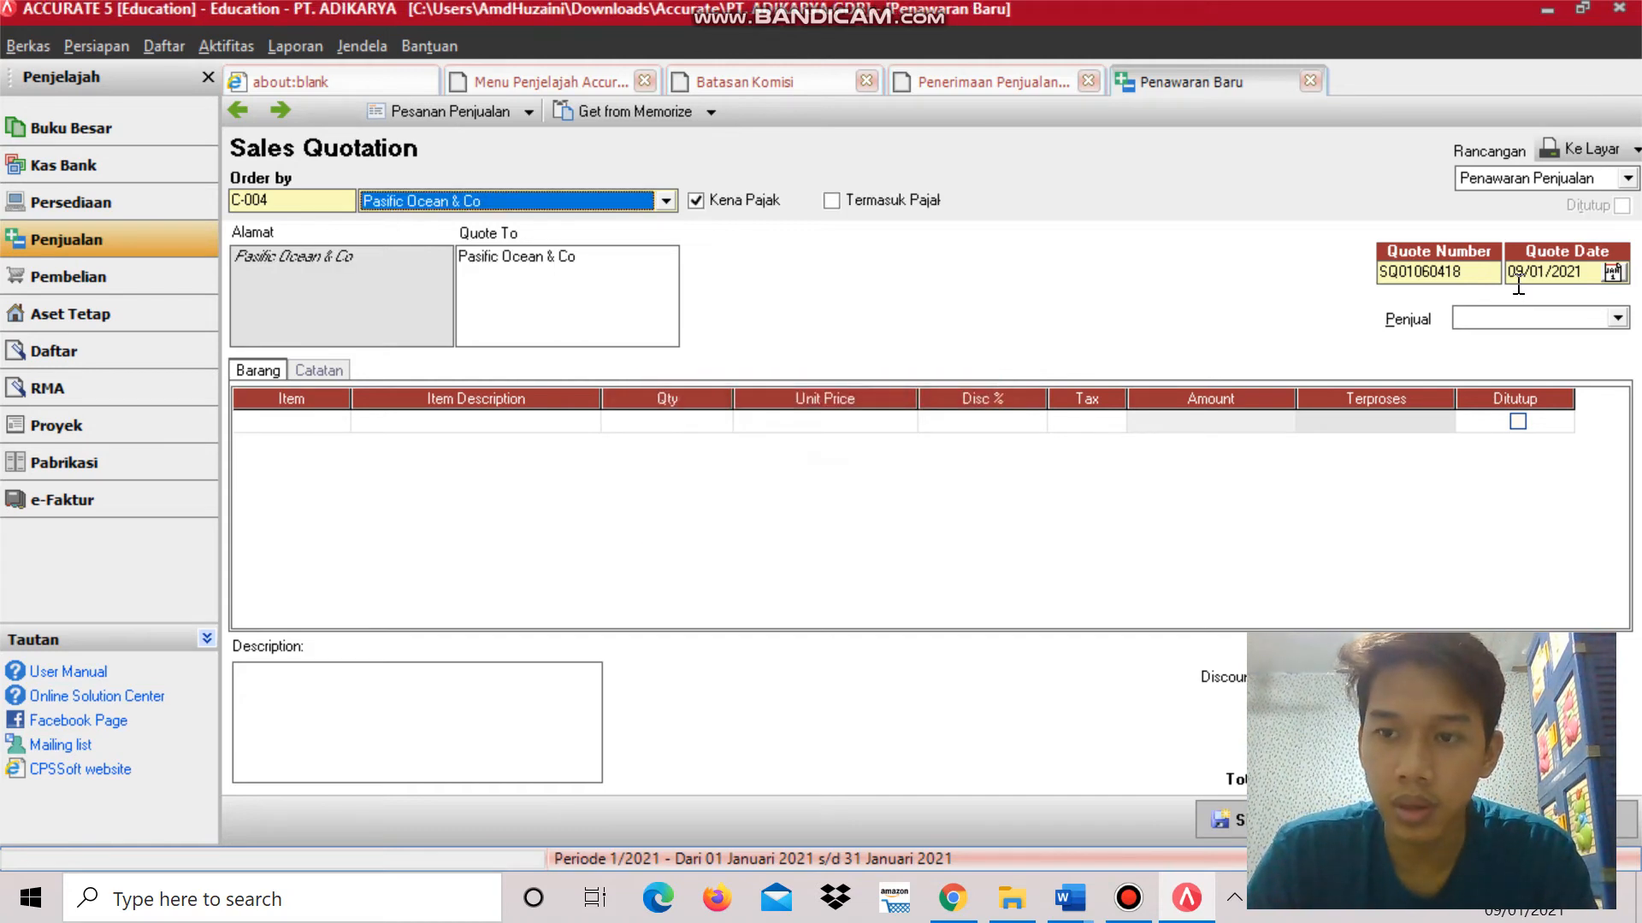
Fill in the quote number from the Word quote and set the quote date to 10/05/2017.
{"action": "key", "text": "alt+Tab"}
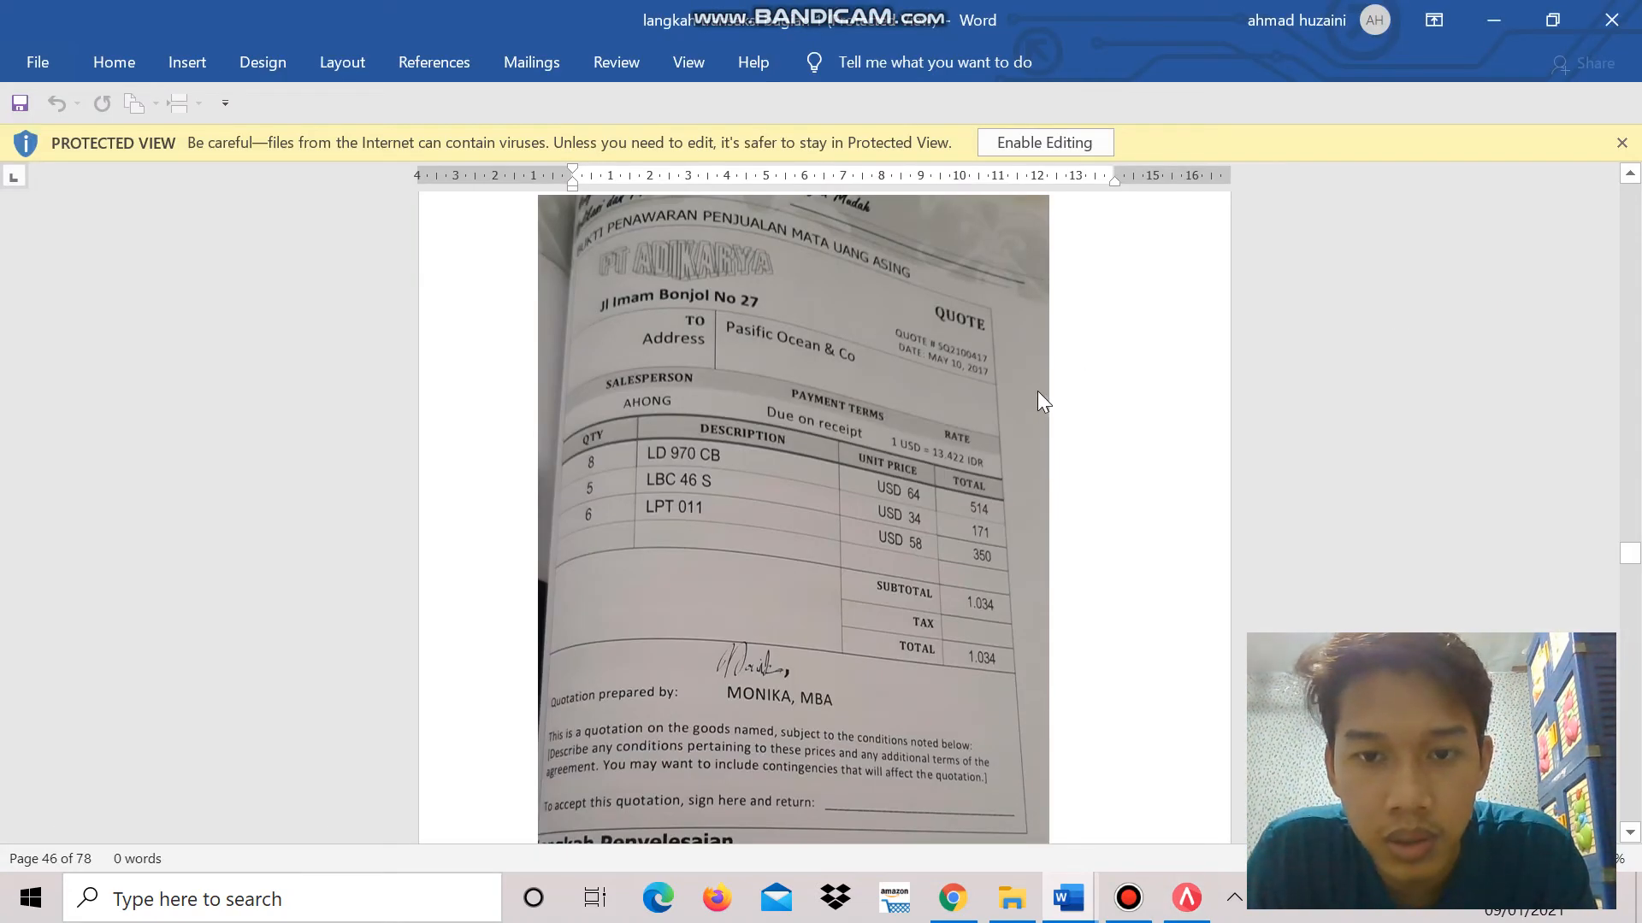
{"action": "key", "text": "alt+Tab"}
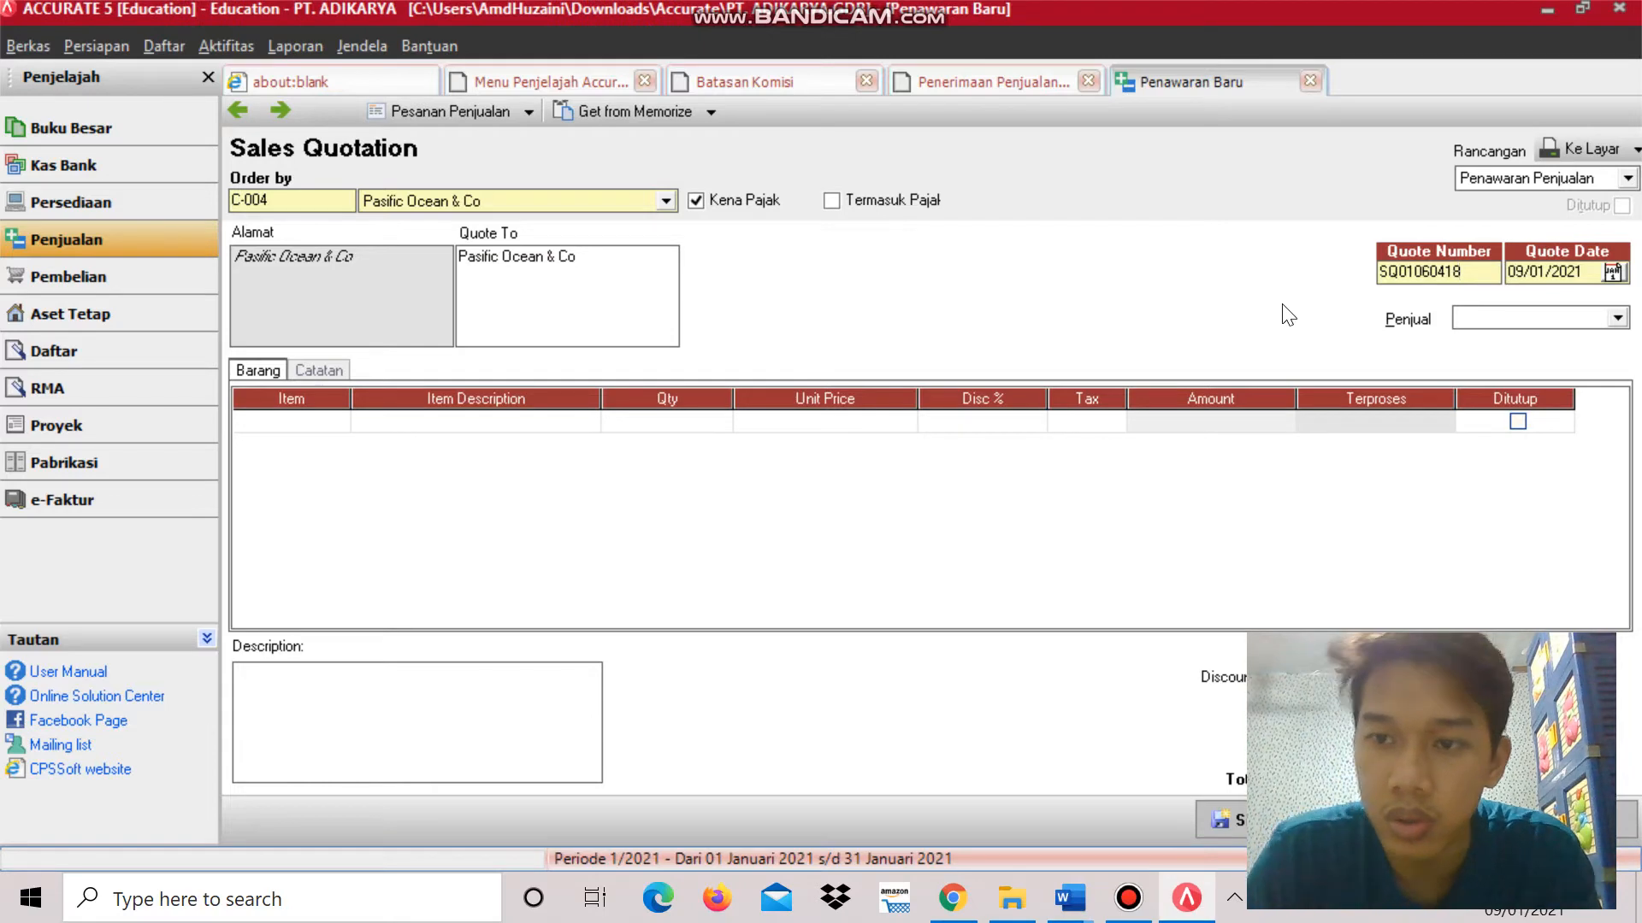
{"action": "type", "text": "SQ21"}
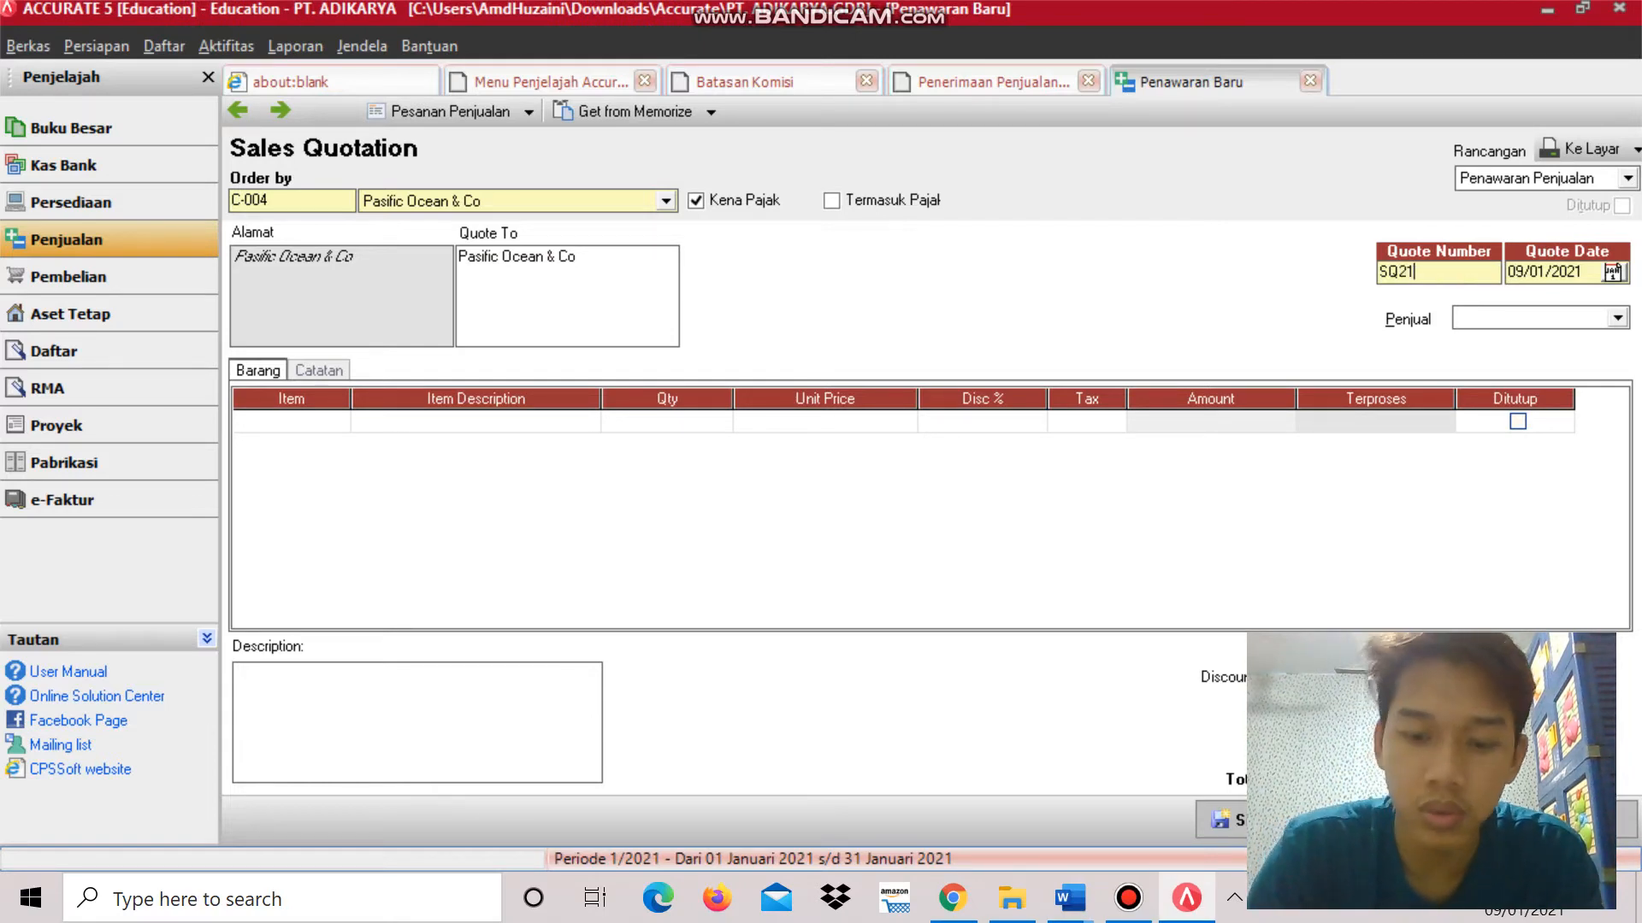
{"action": "type", "text": "00"}
{"action": "key", "text": "alt+Tab"}
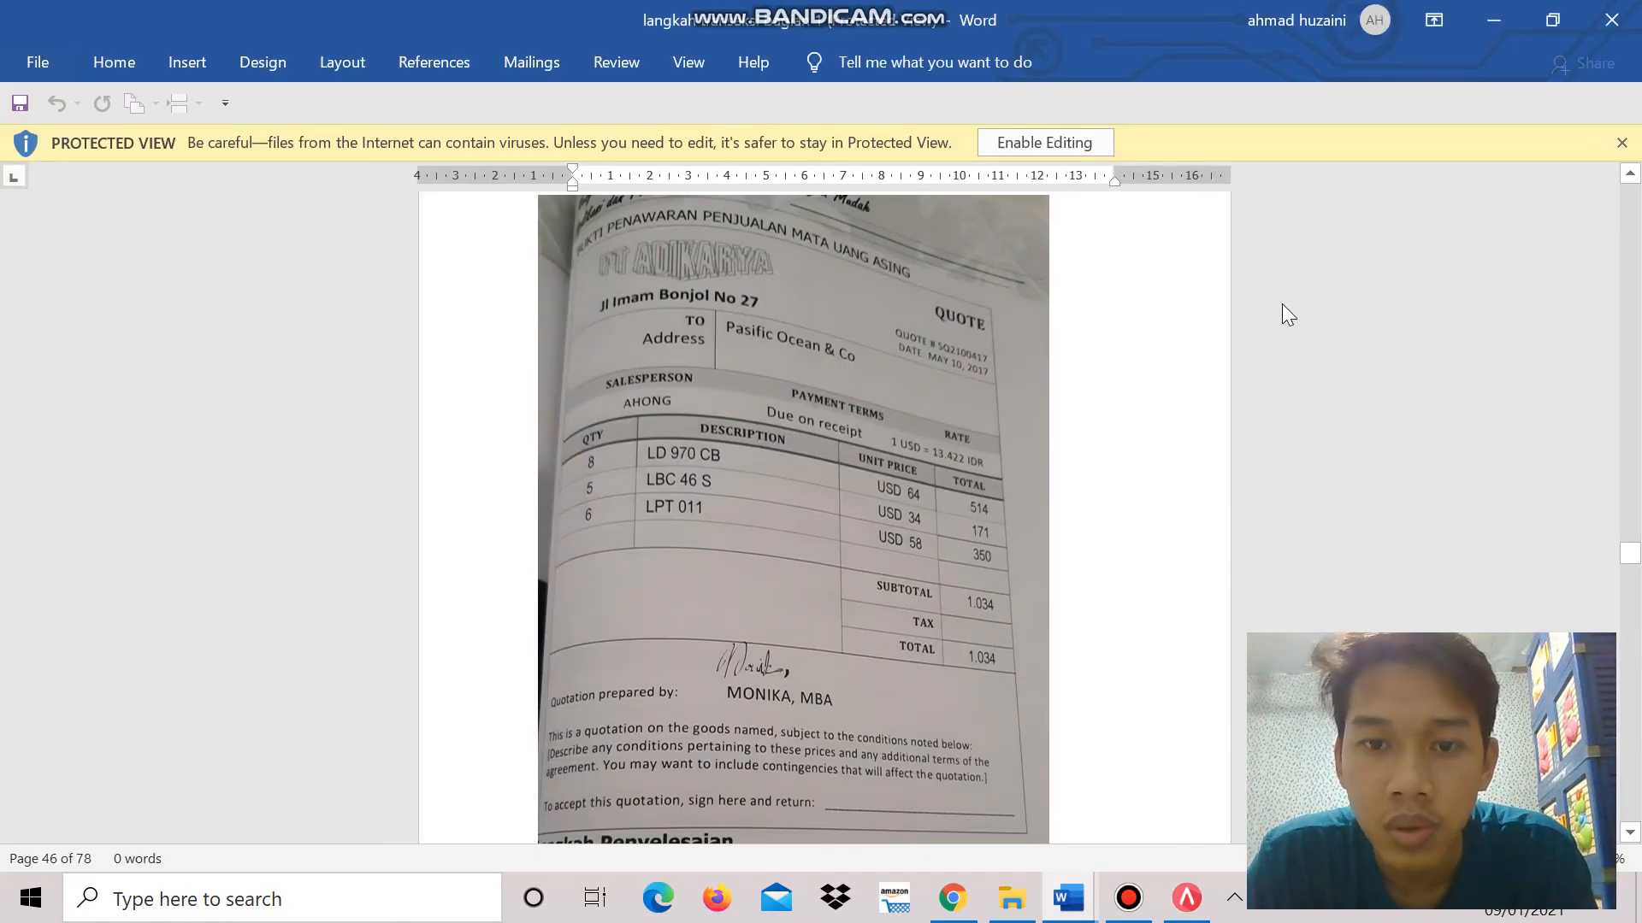
{"action": "key", "text": "alt+Tab"}
{"action": "type", "text": "41"}
{"action": "key", "text": "Tab"}
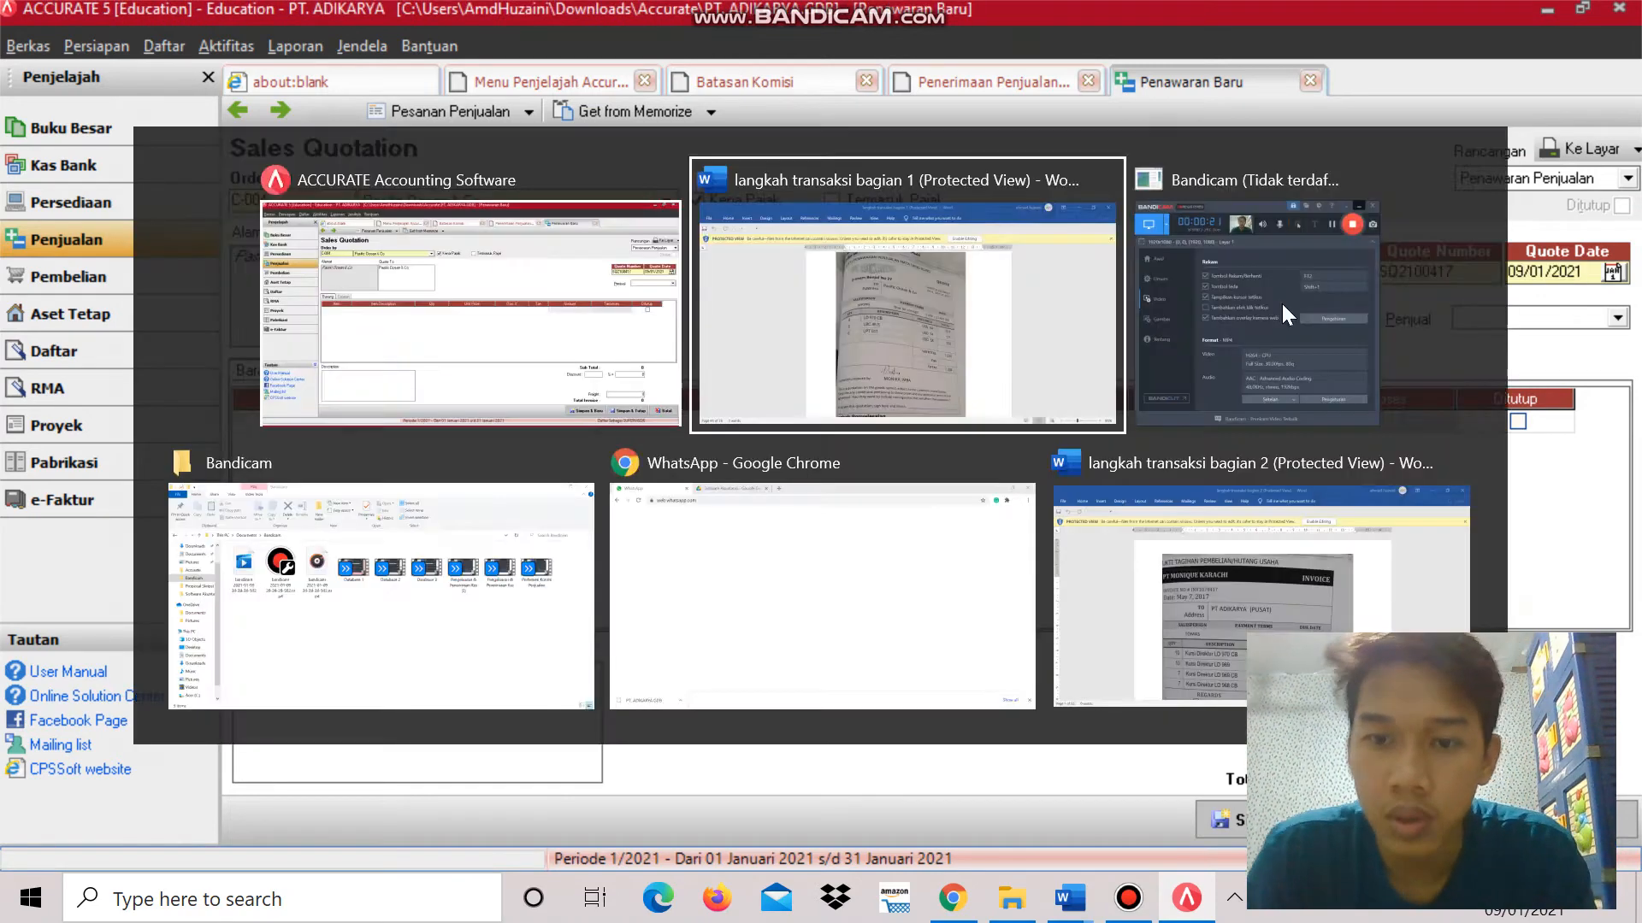
{"action": "key", "text": "alt+Tab"}
{"action": "key", "text": "alt+Tab"}
{"action": "type", "text": "10/05"}
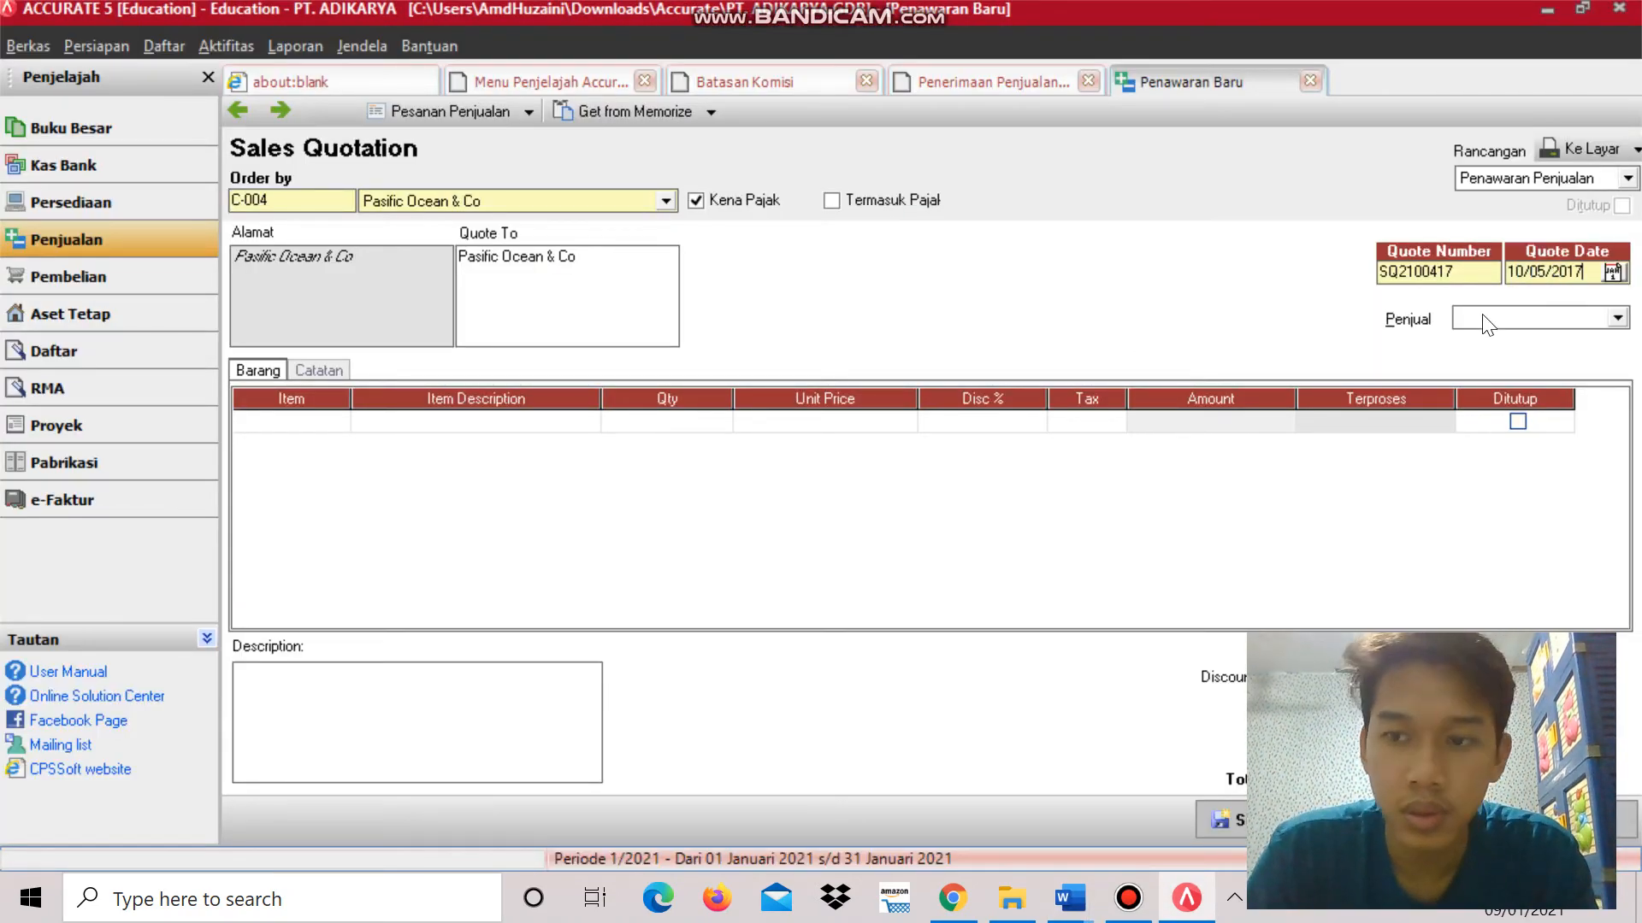
Check the salesperson on the Pasific Ocean & Co quote in Word and select that salesperson in the Sales Quotation.
{"action": "key", "text": "alt+Tab"}
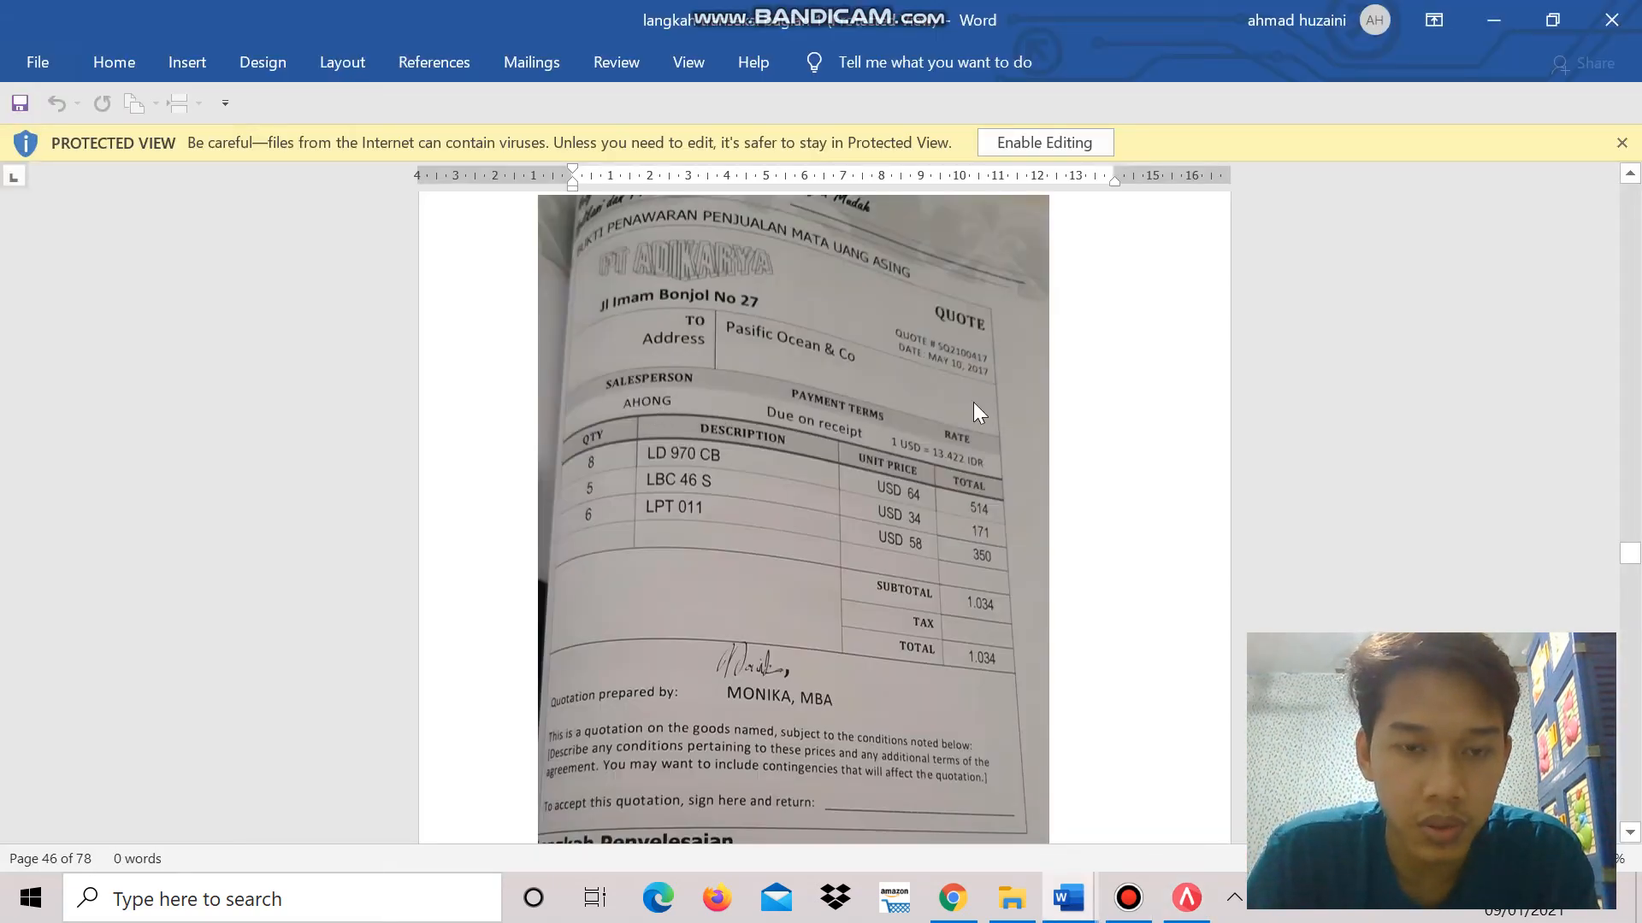
{"action": "key", "text": "alt+Tab"}
{"action": "left_click", "coordinate": [1460, 316]}
{"action": "left_click", "coordinate": [1470, 358]}
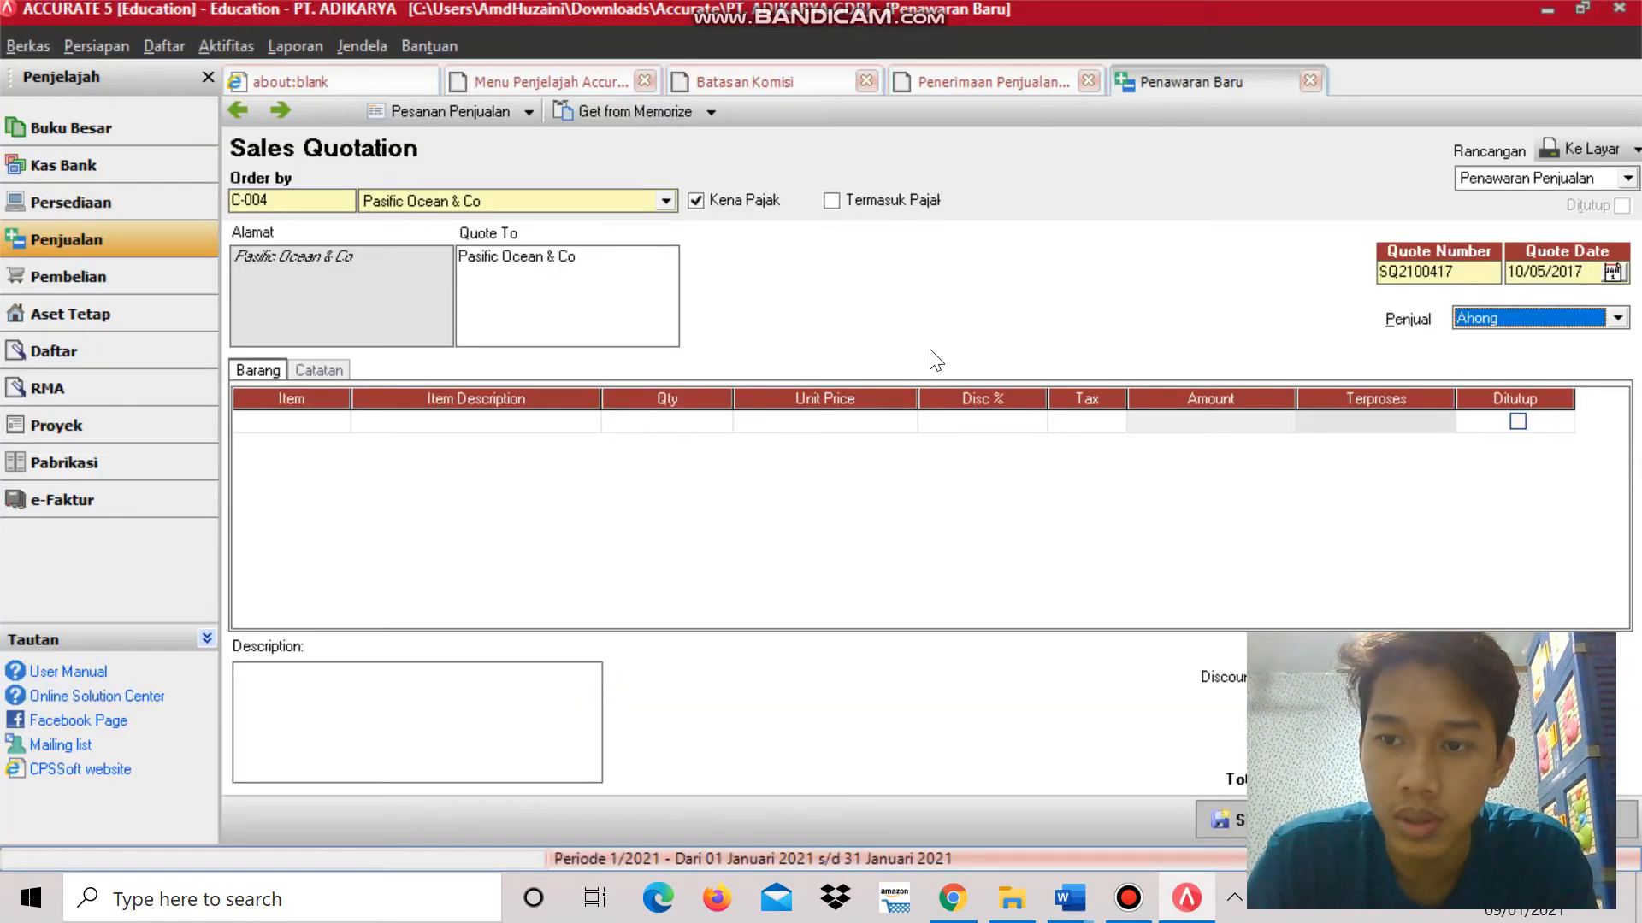
Check the first item on the Word quote and add LD 970 CB (Kursi Direktur LD 970 CB) with quantity 8.
{"action": "key", "text": "alt+Tab"}
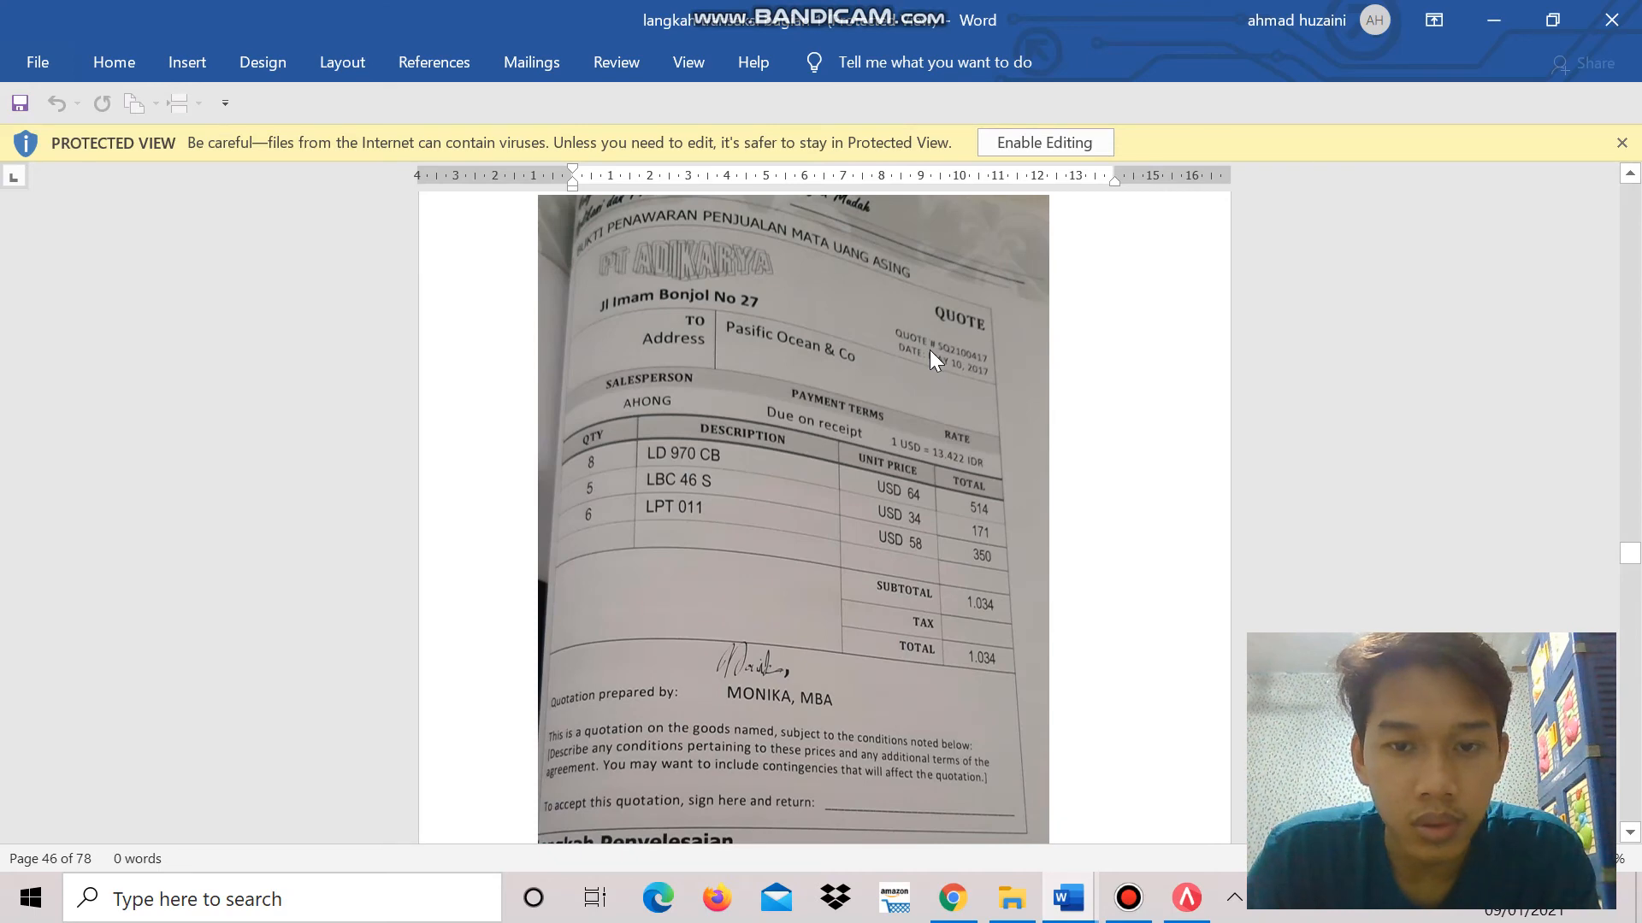
{"action": "key", "text": "alt+Tab"}
{"action": "left_click", "coordinate": [336, 423]}
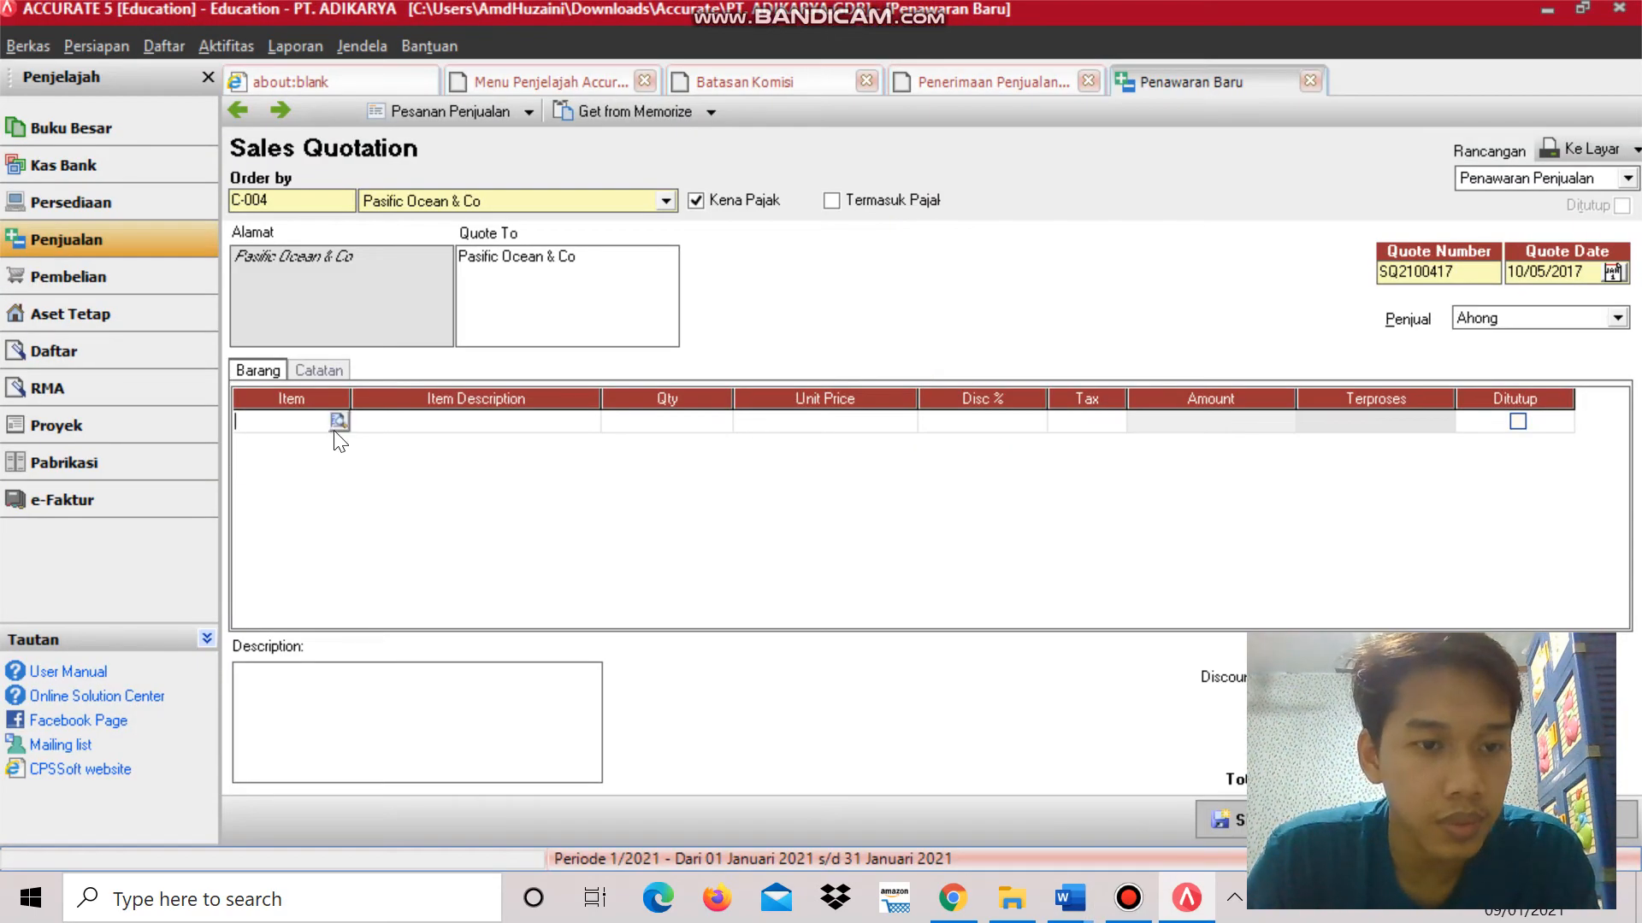
{"action": "key", "text": "alt+Tab"}
{"action": "key", "text": "alt+Tab"}
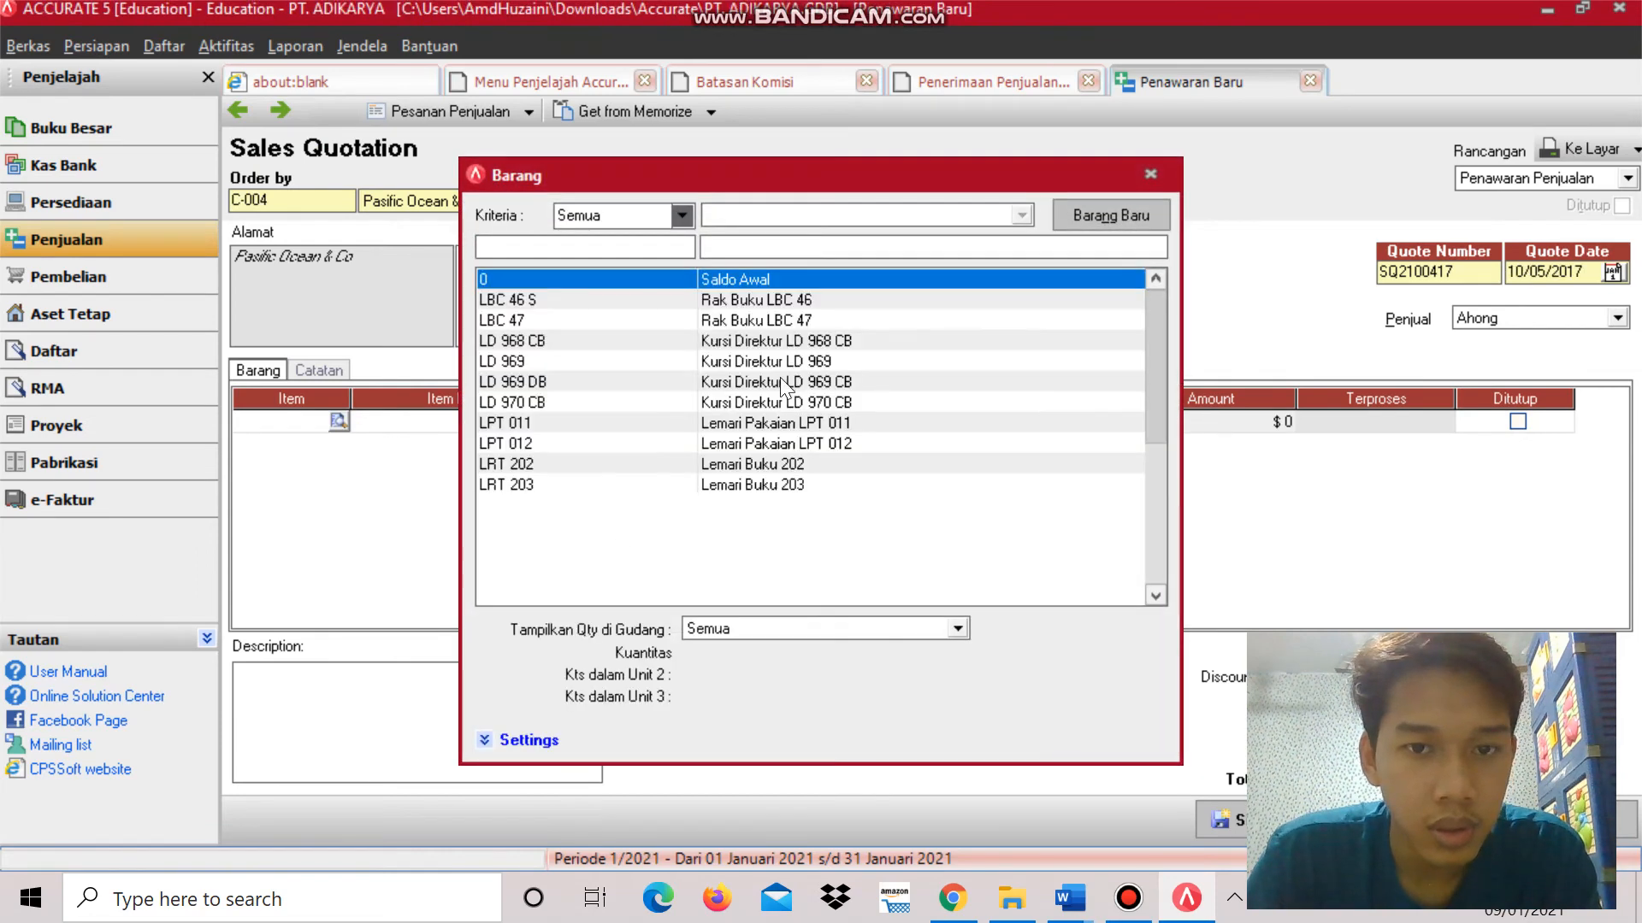
{"action": "double_click", "coordinate": [828, 402]}
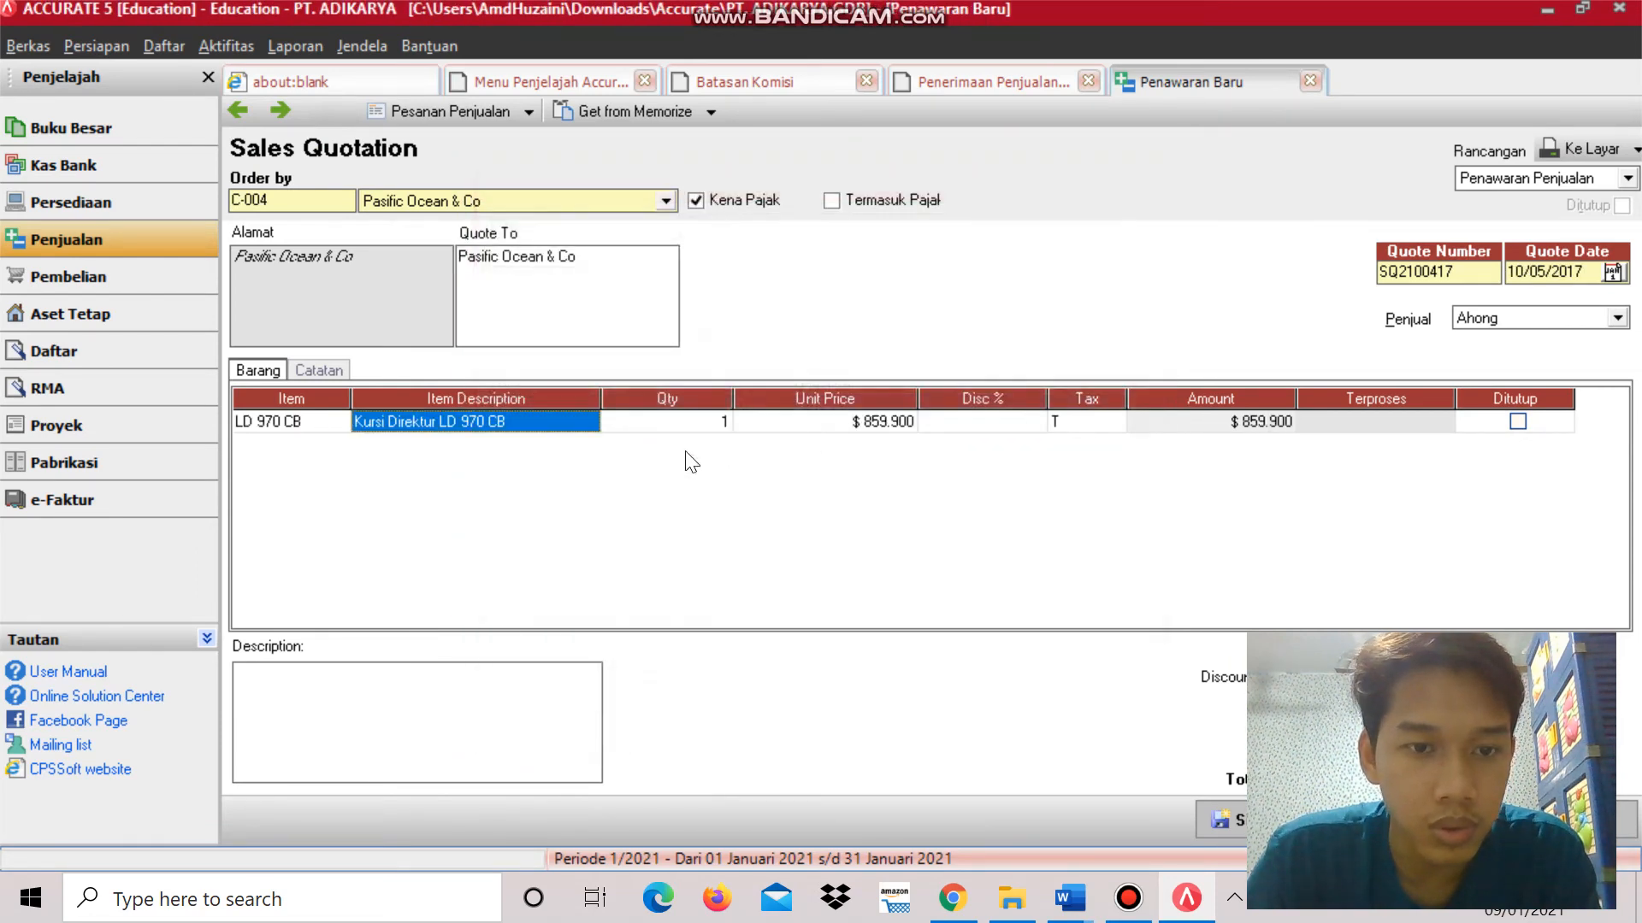
{"action": "left_click", "coordinate": [704, 433]}
{"action": "key", "text": "alt+Tab"}
{"action": "key", "text": "alt+Tab"}
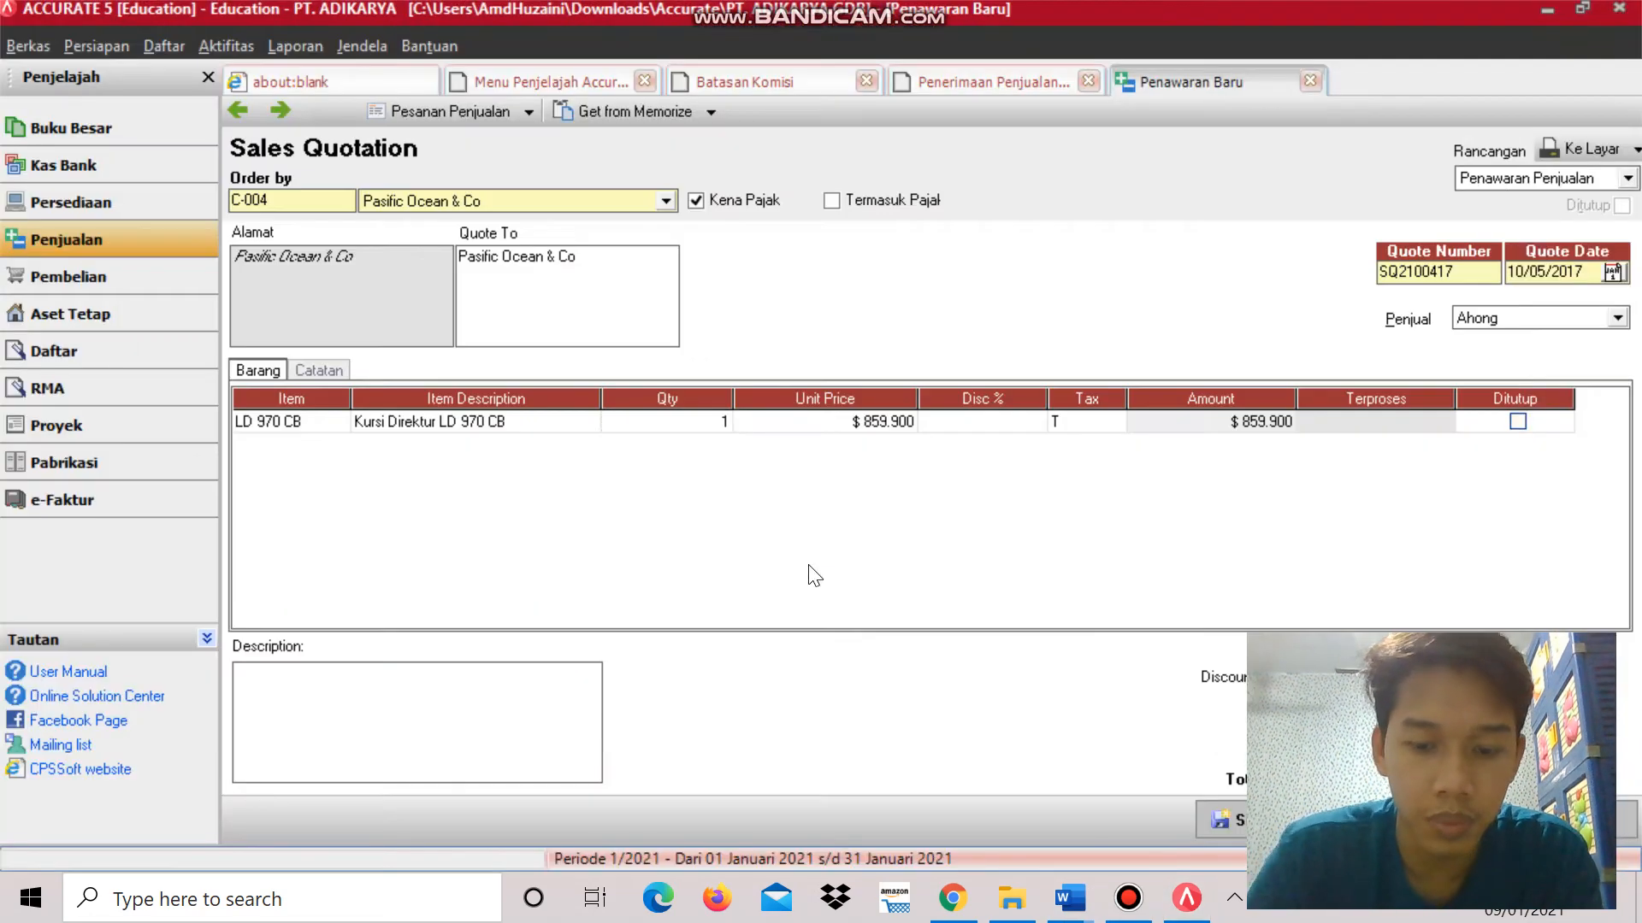
{"action": "type", "text": "8"}
{"action": "key", "text": "Tab"}
Check the LD 970 CB price on the Word quote and set its unit price to 64 in the Sales Quotation.
{"action": "key", "text": "alt+Tab"}
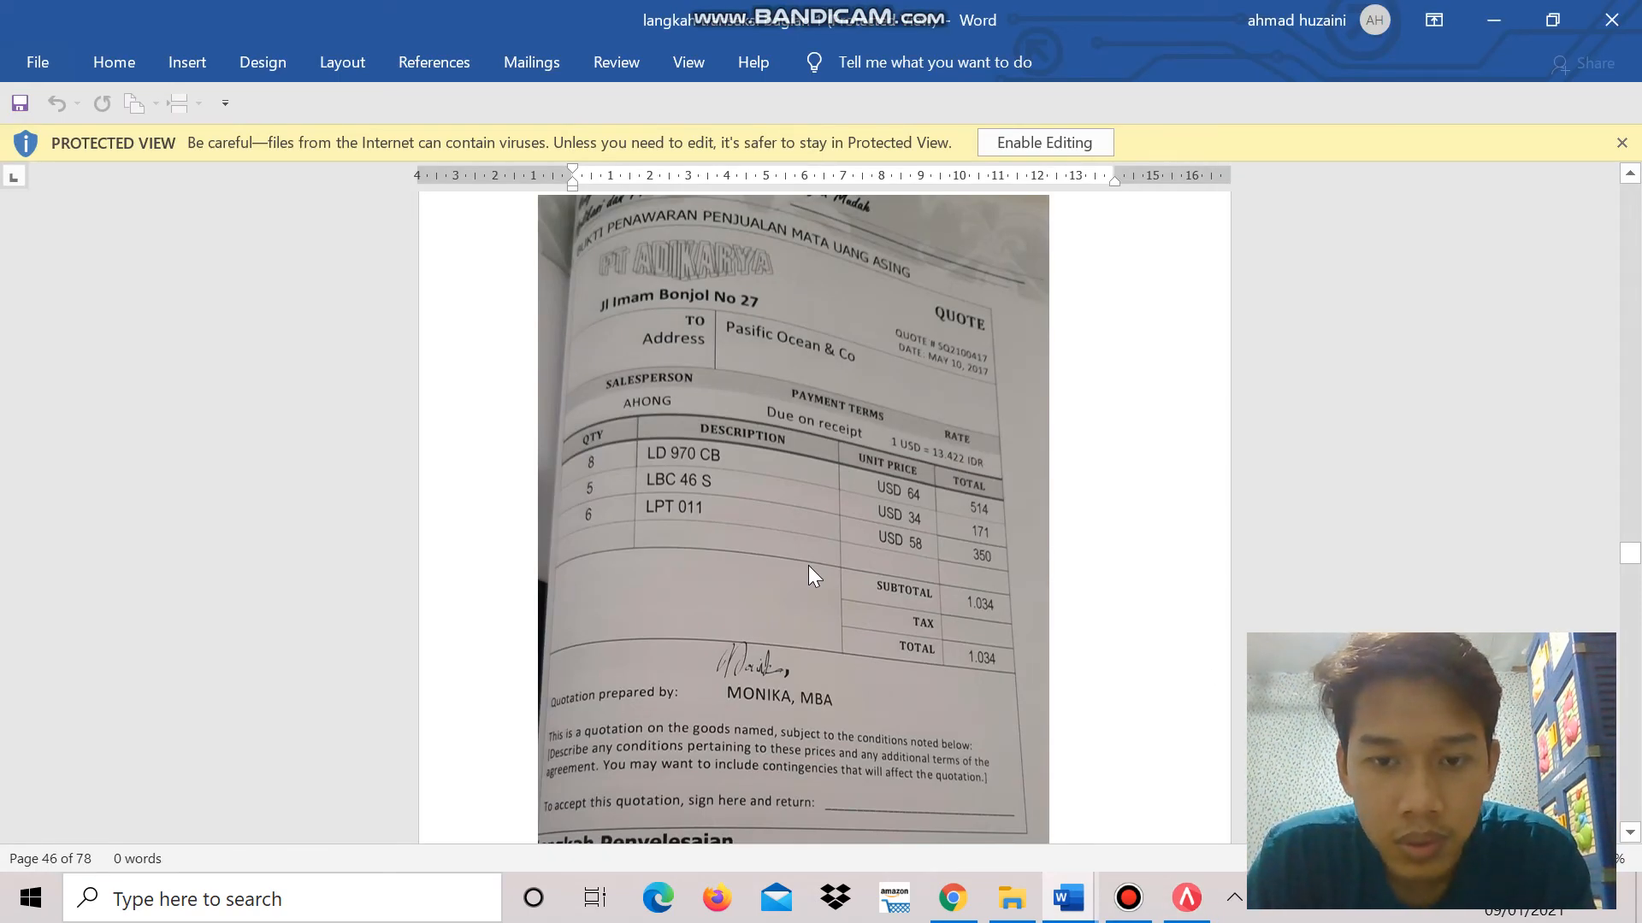
{"action": "key", "text": "alt+Tab"}
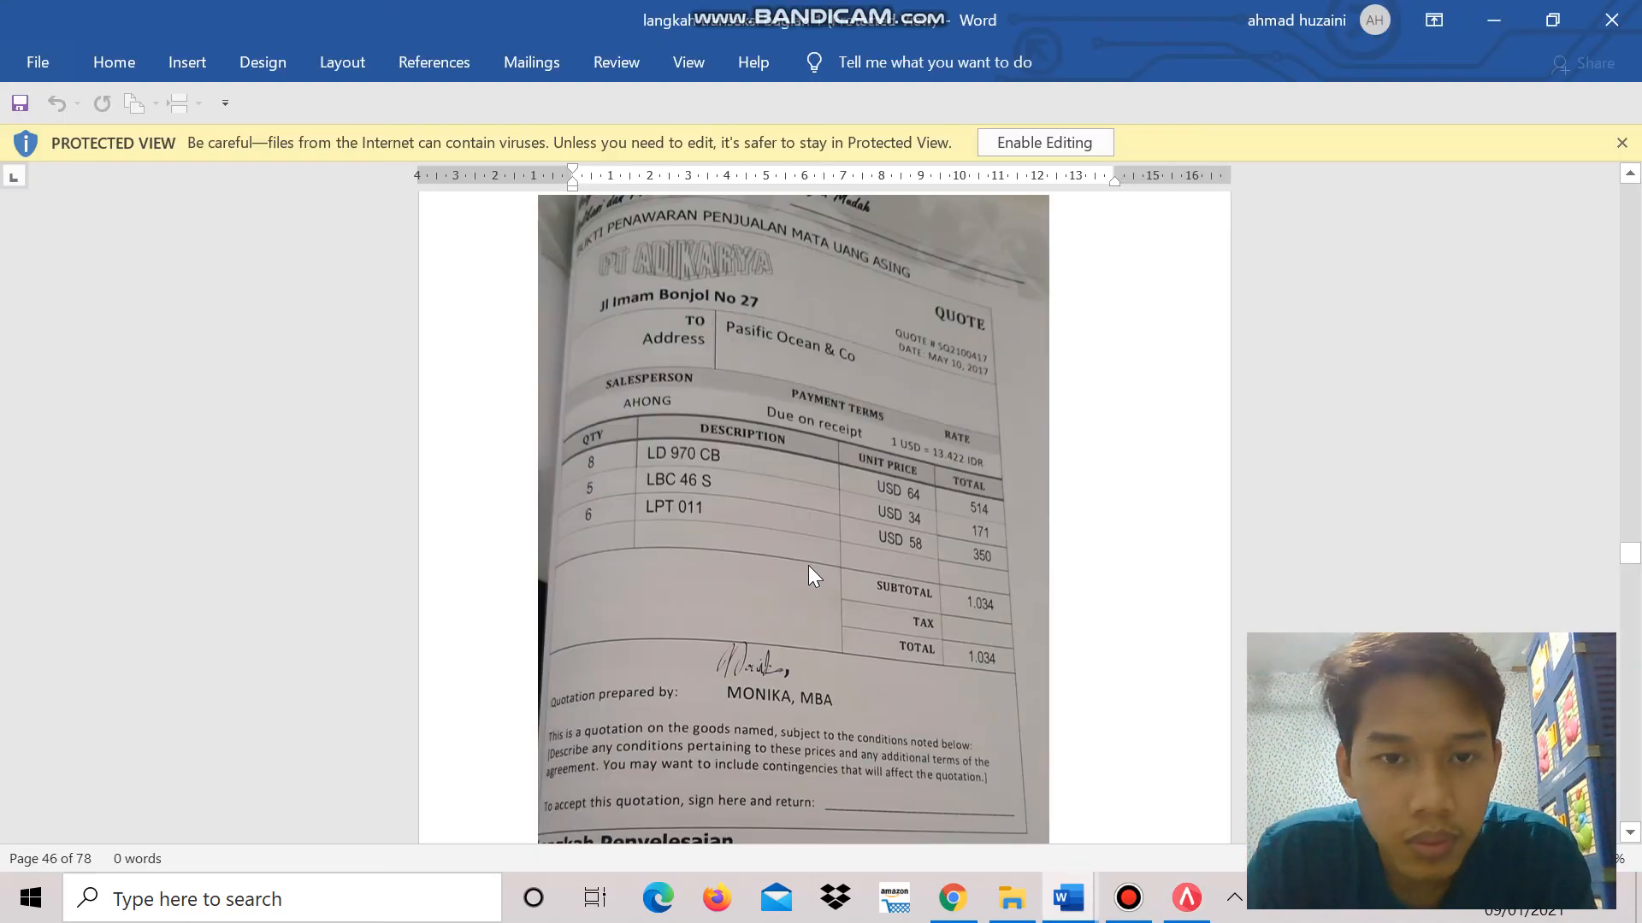
{"action": "scroll", "coordinate": [808, 566], "scroll_direction": "down", "scroll_amount": 1}
{"action": "scroll", "coordinate": [808, 566], "scroll_direction": "up", "scroll_amount": 2}
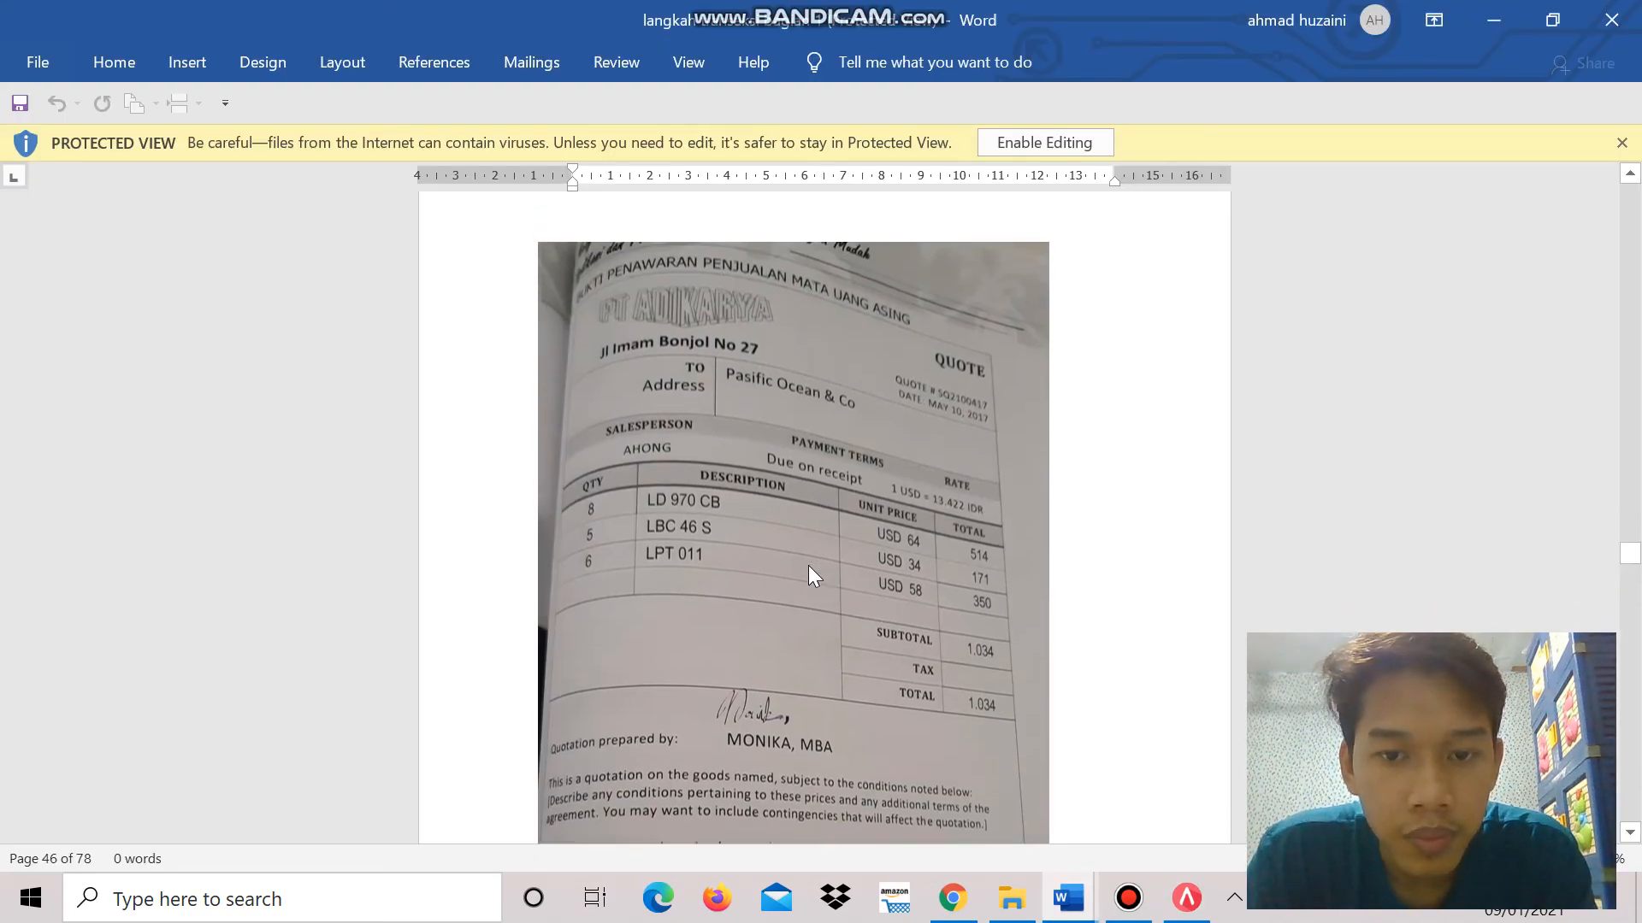
{"action": "key", "text": "alt+Tab"}
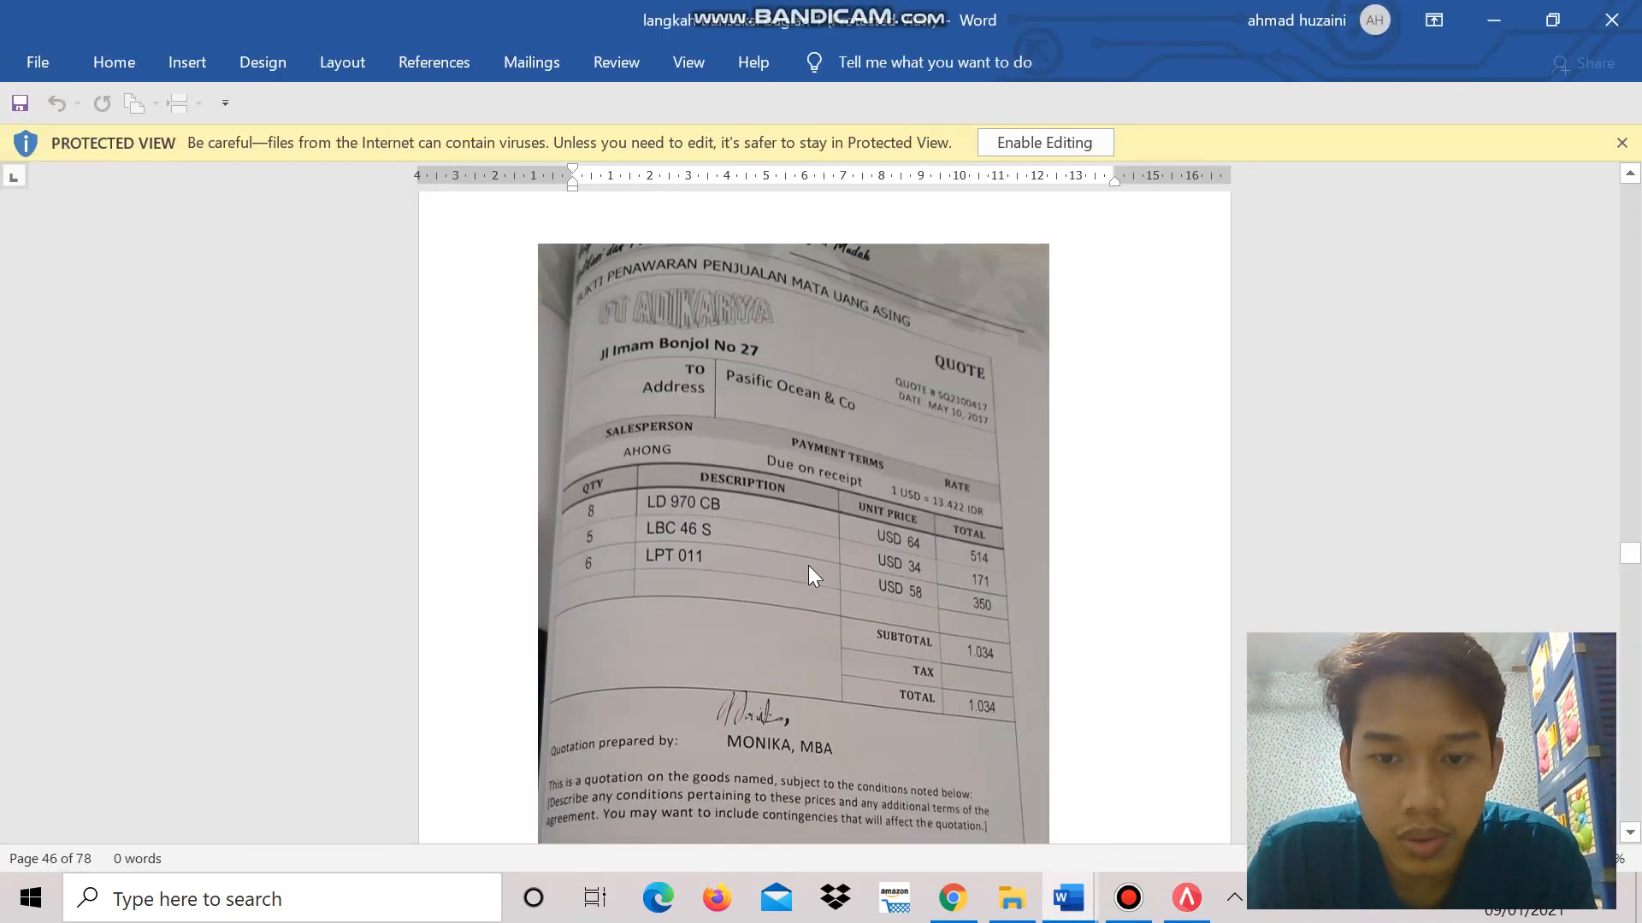
{"action": "key", "text": "alt+Tab"}
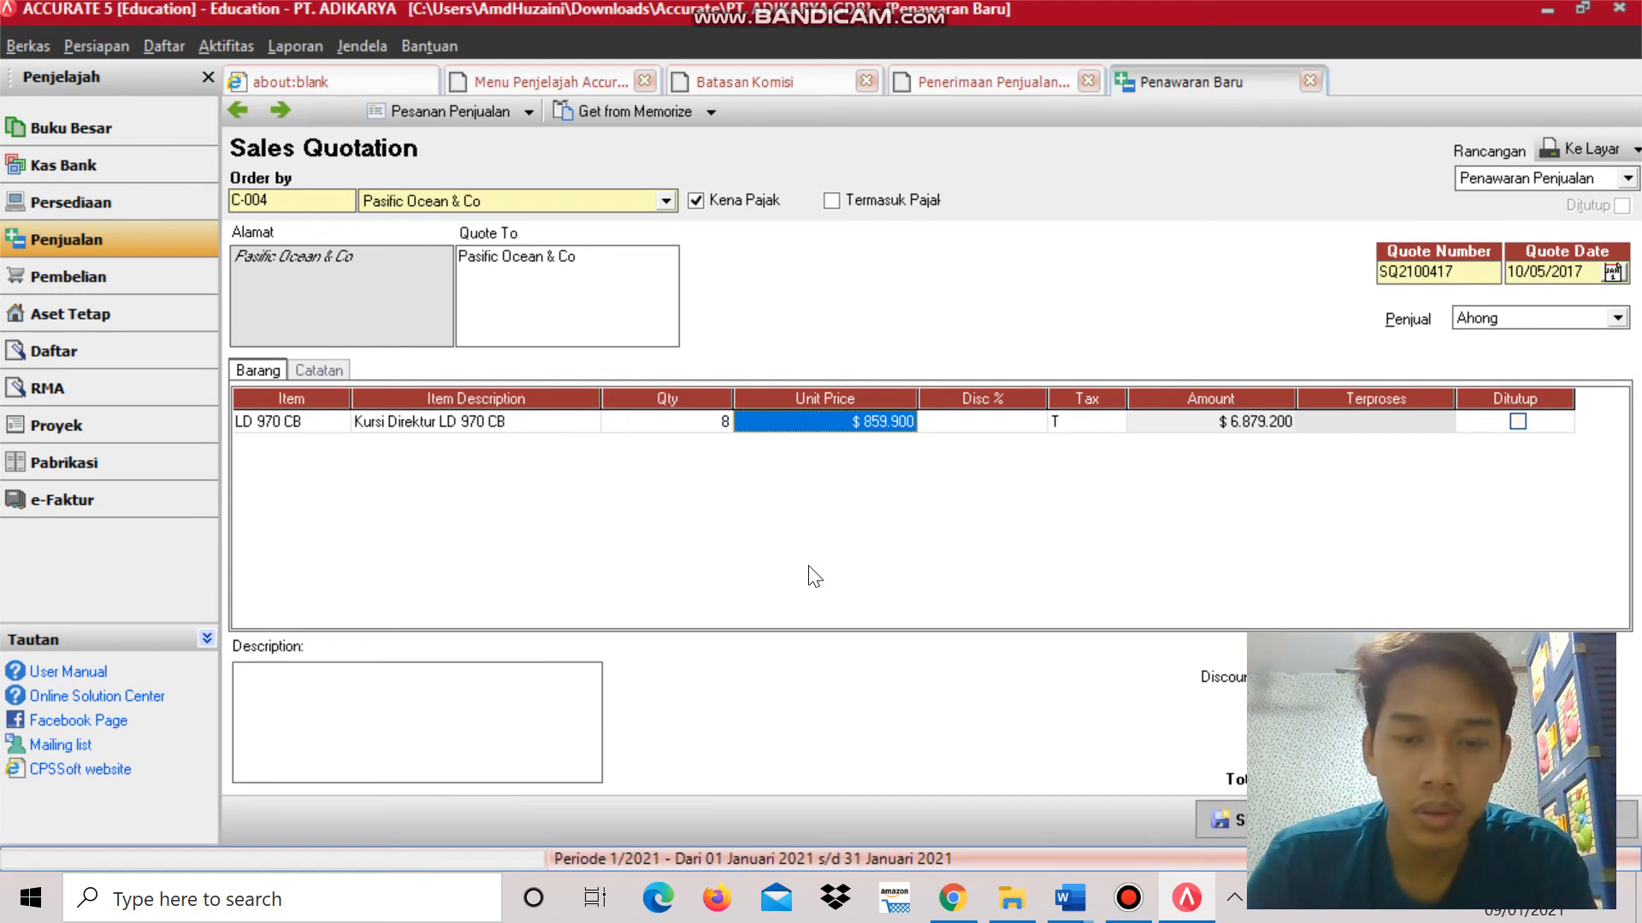
{"action": "key", "text": "alt+Tab"}
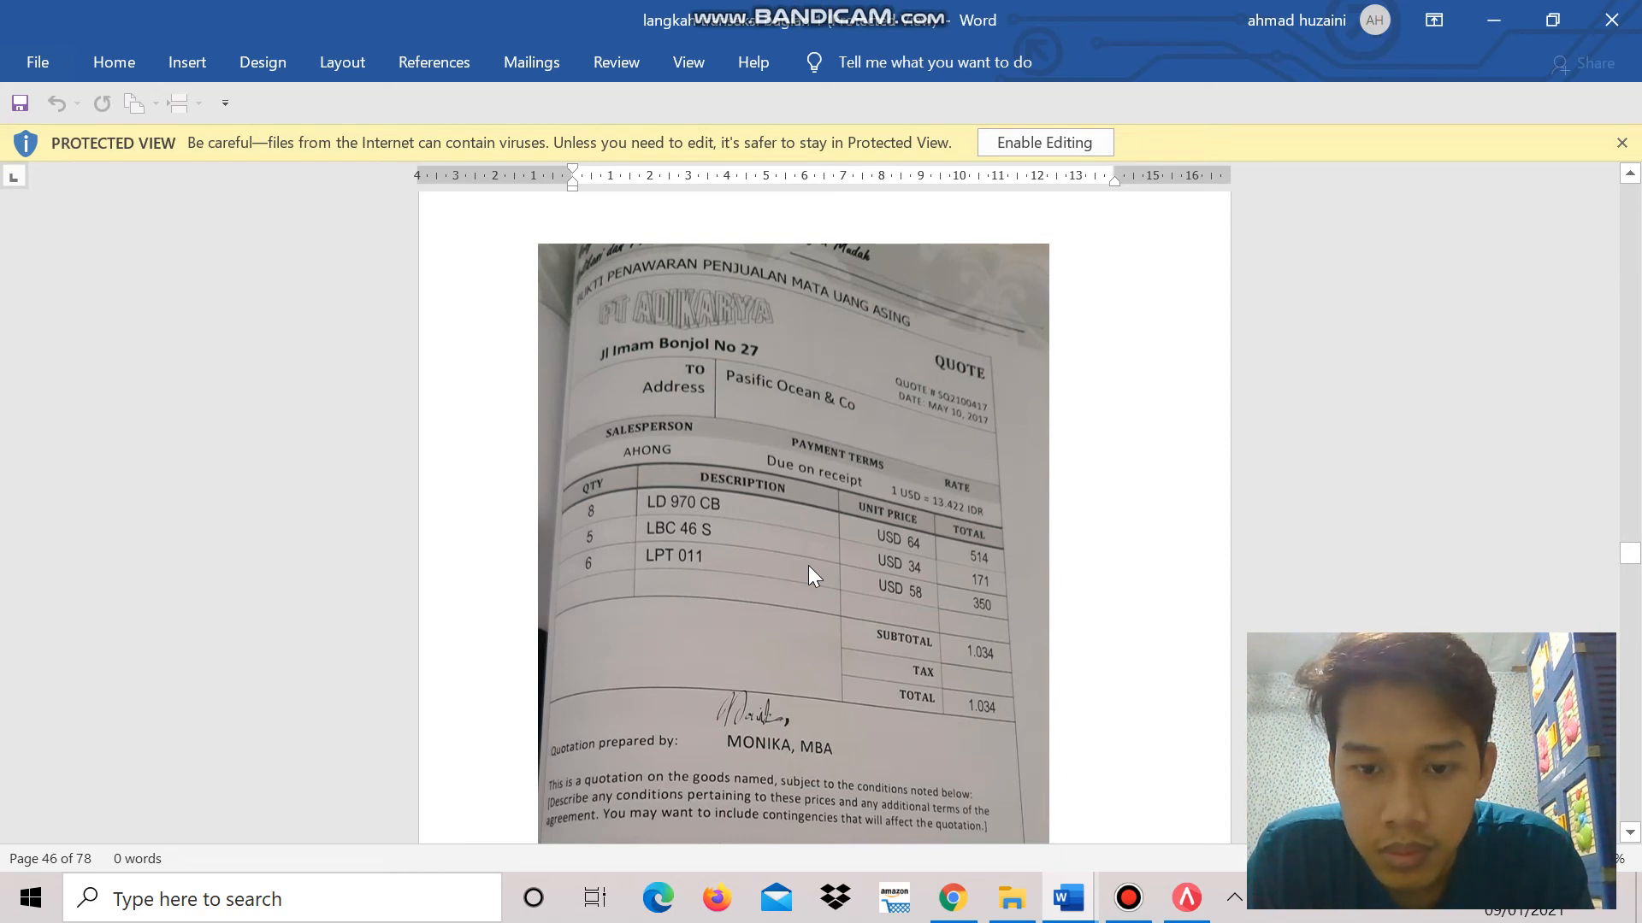
{"action": "scroll", "coordinate": [808, 566], "scroll_direction": "down", "scroll_amount": 1}
{"action": "scroll", "coordinate": [808, 566], "scroll_direction": "down", "scroll_amount": 3}
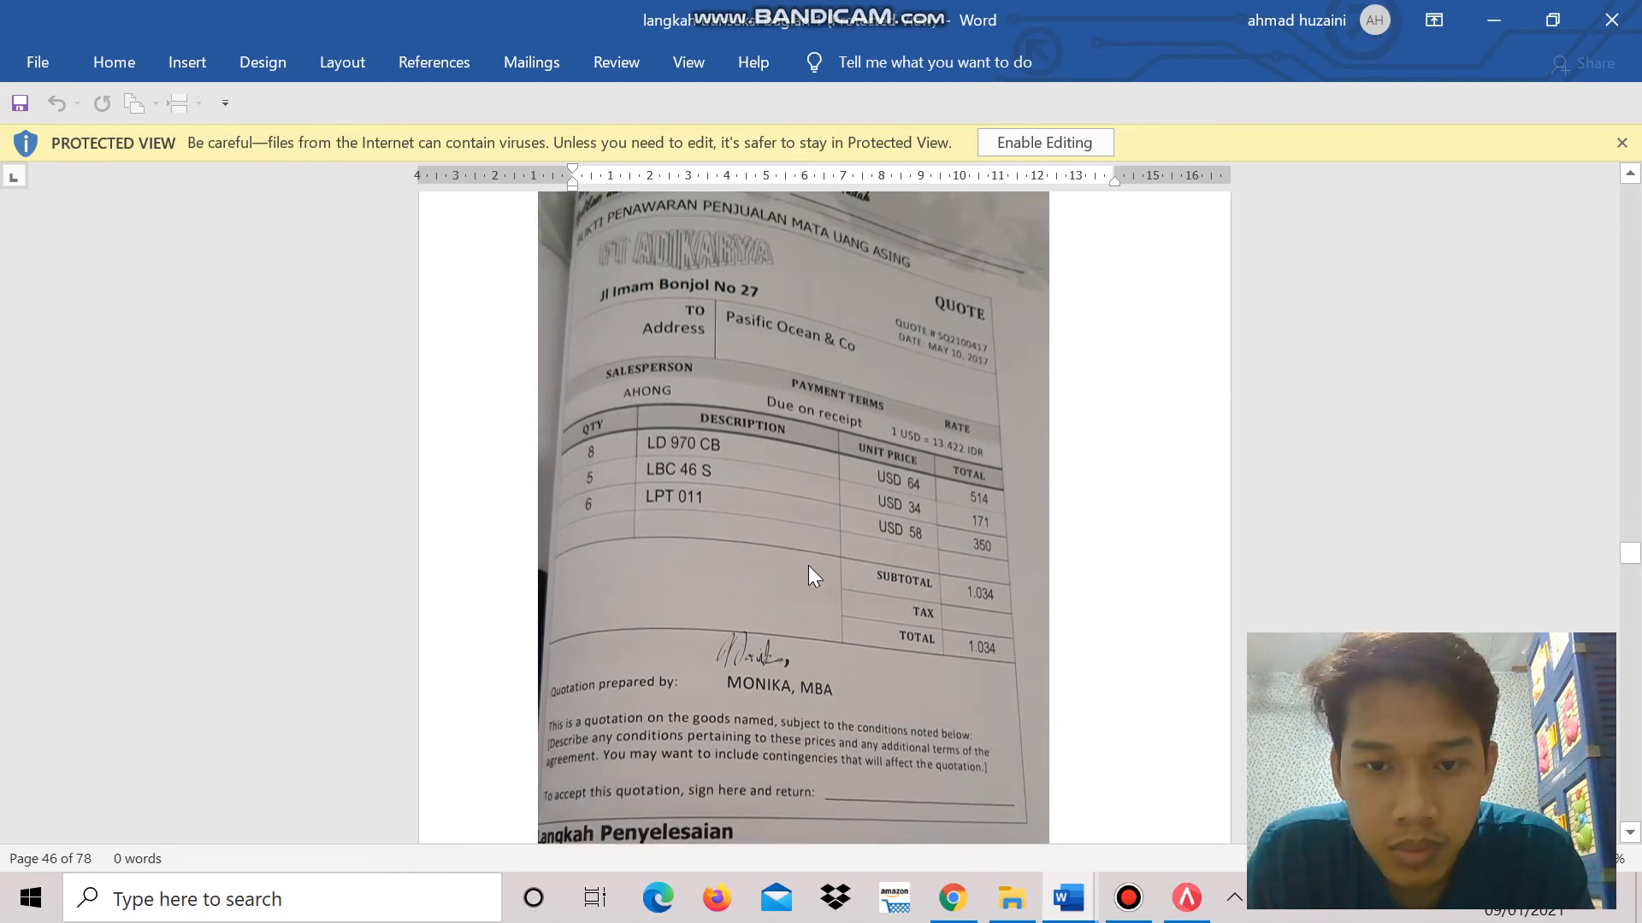
{"action": "scroll", "coordinate": [808, 566], "scroll_direction": "up", "scroll_amount": 2}
{"action": "key", "text": "alt+Tab"}
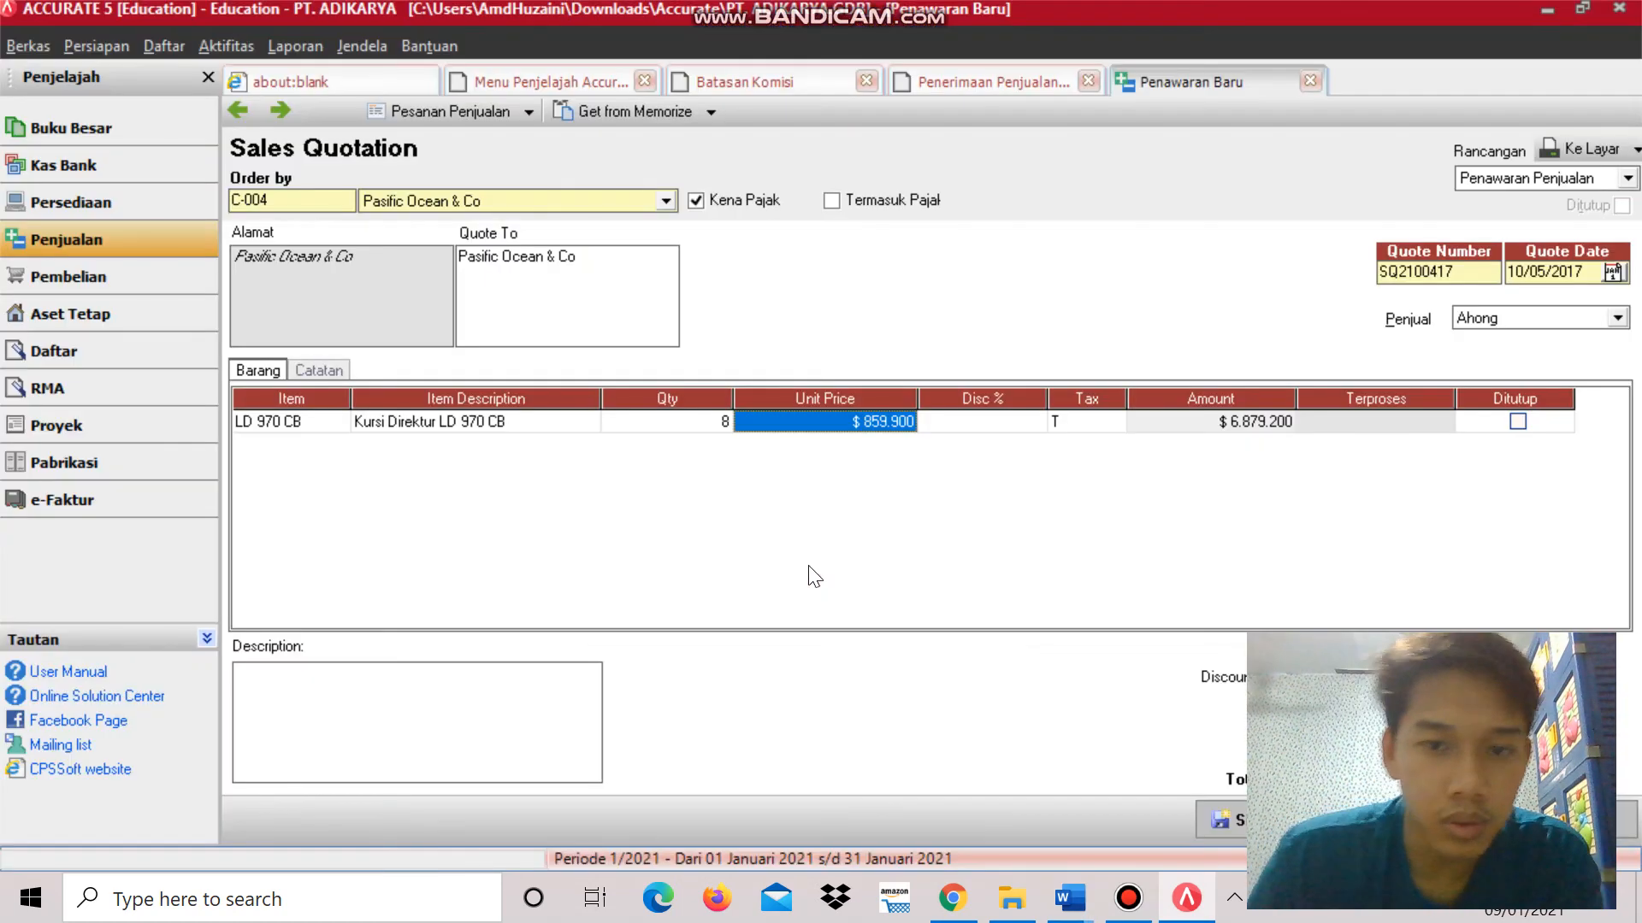
{"action": "type", "text": "64"}
{"action": "key", "text": "Tab"}
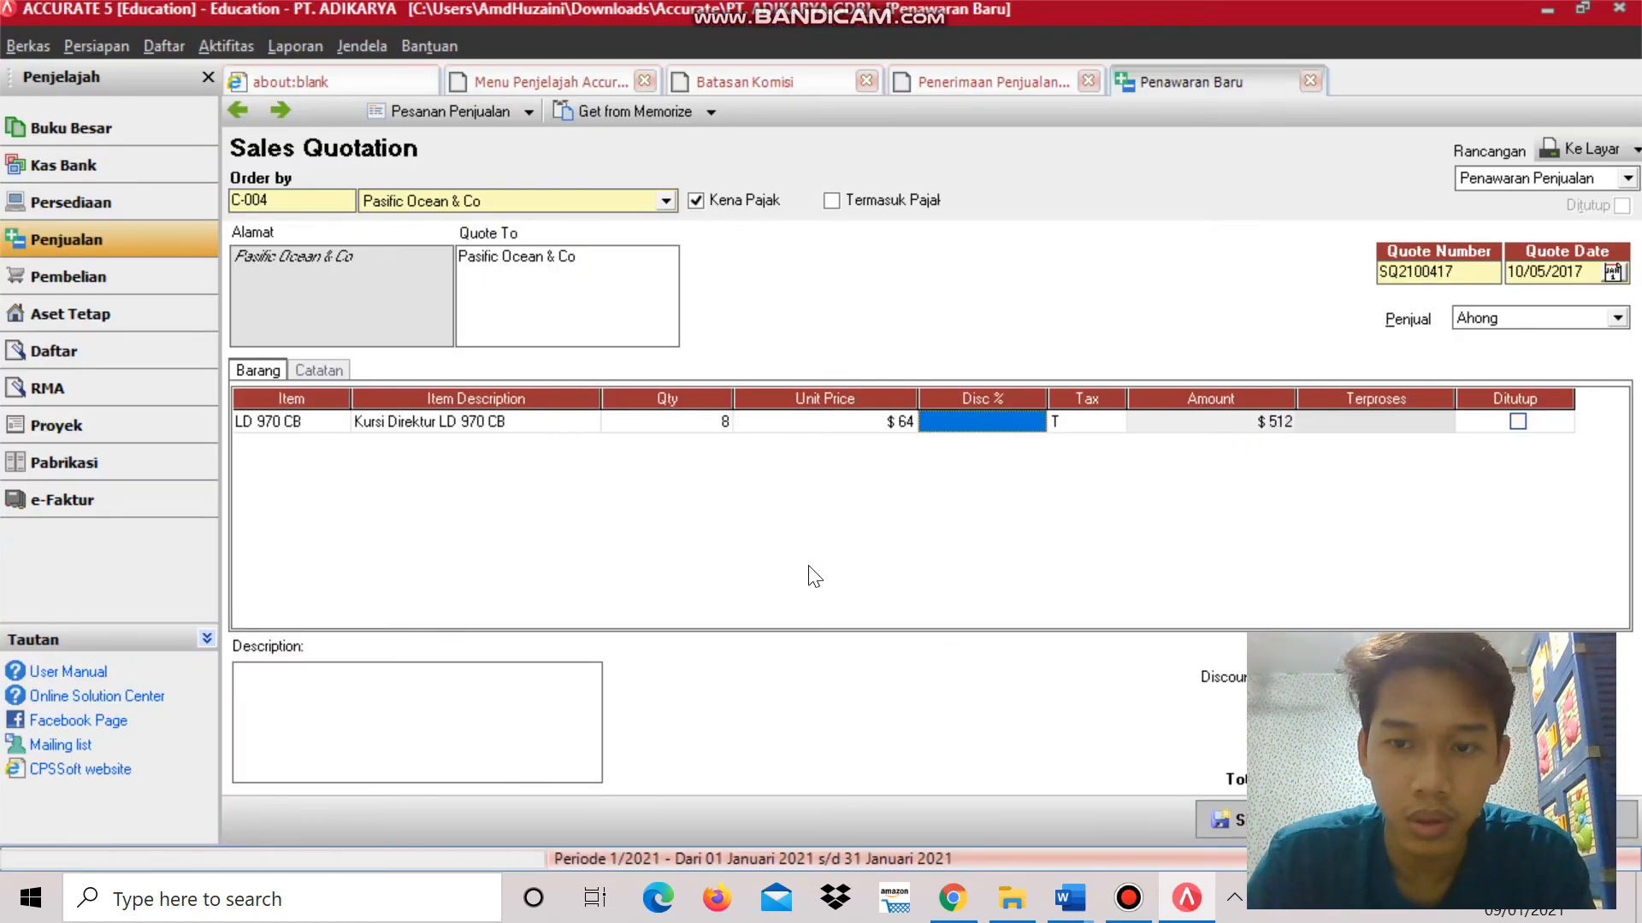
Check the second item on the Word quote and add LBC 46 S (Rak Buku LBC 46) with quantity 5.
{"action": "key", "text": "Tab"}
{"action": "key", "text": "Tab"}
{"action": "key", "text": "Tab"}
{"action": "key", "text": "Tab"}
{"action": "key", "text": "Tab"}
{"action": "key", "text": "alt+Tab"}
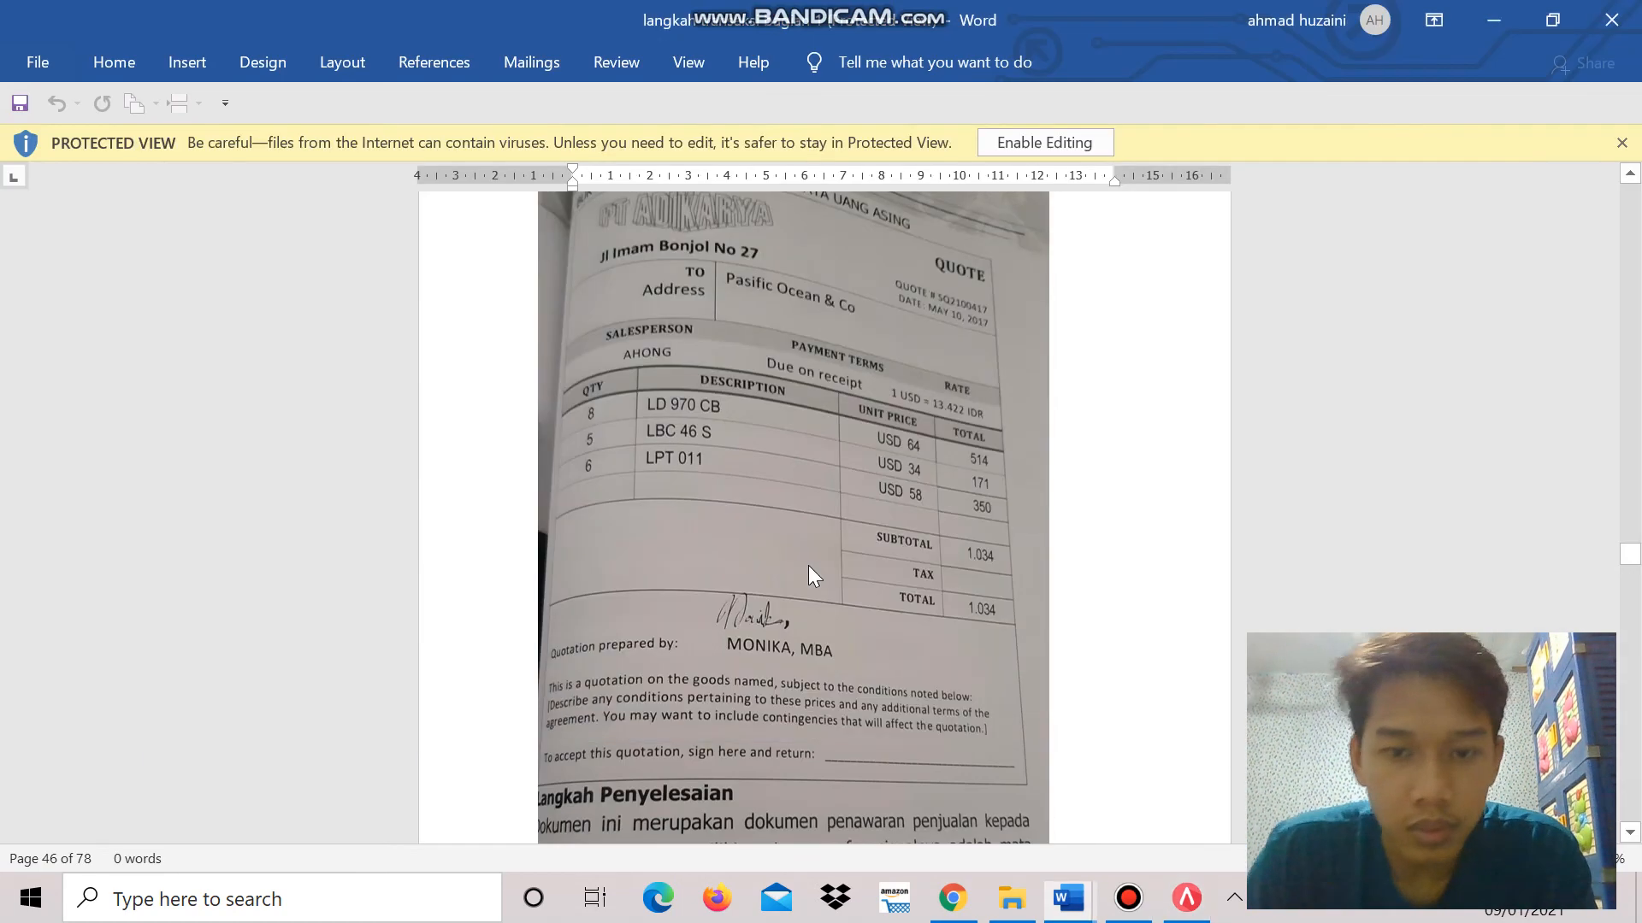
{"action": "key", "text": "alt+Tab"}
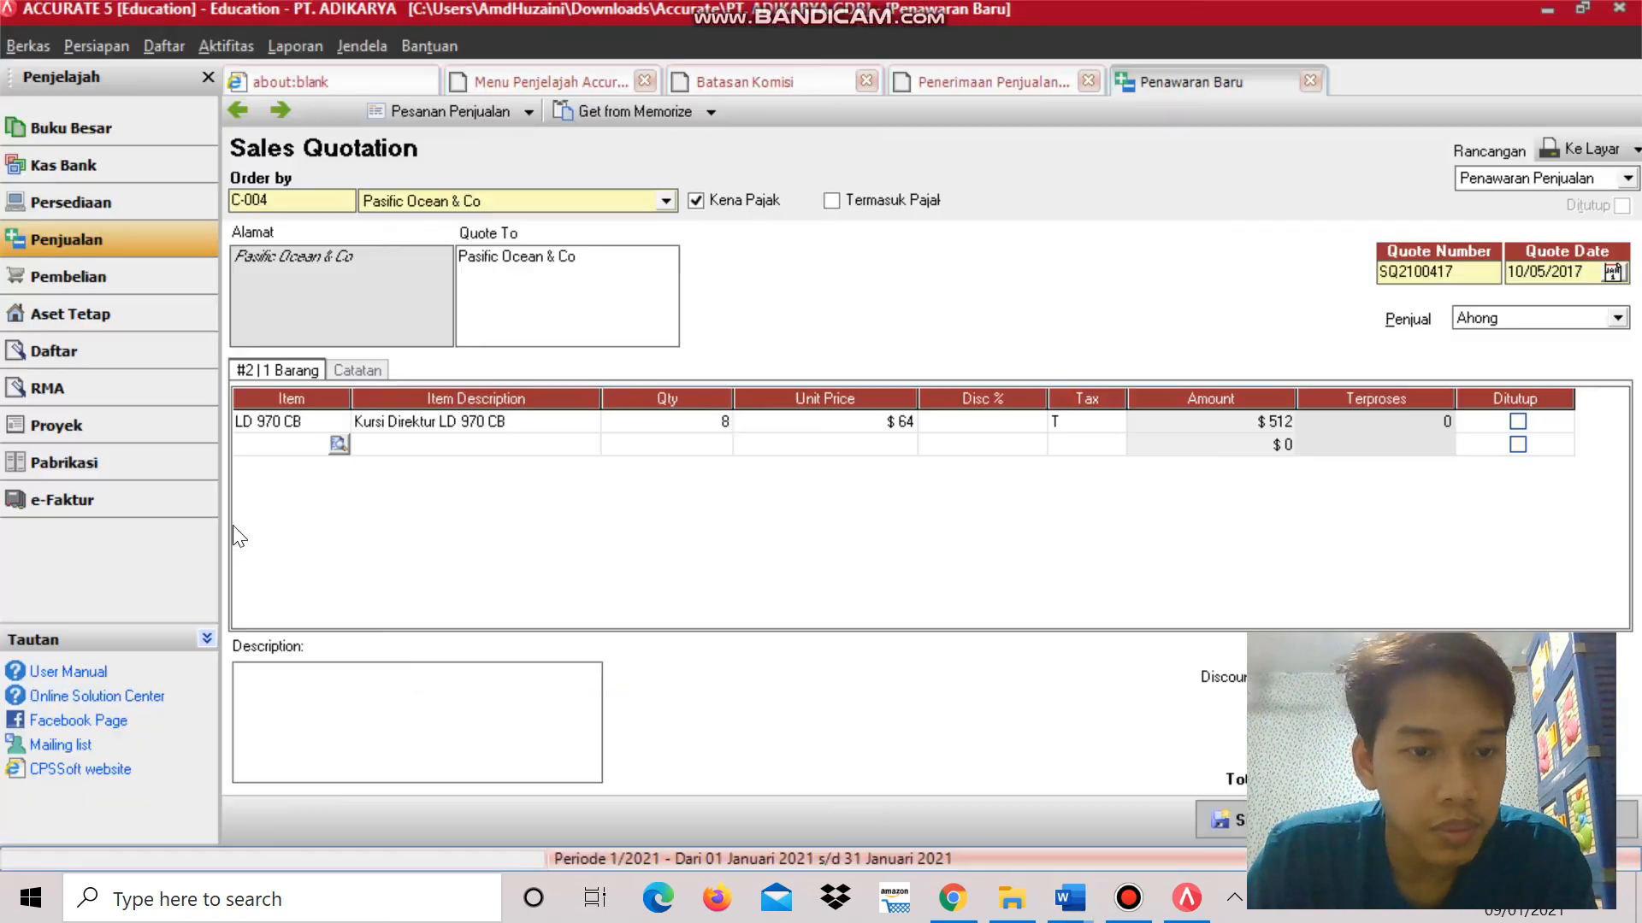
{"action": "left_click", "coordinate": [338, 444]}
{"action": "double_click", "coordinate": [776, 305]}
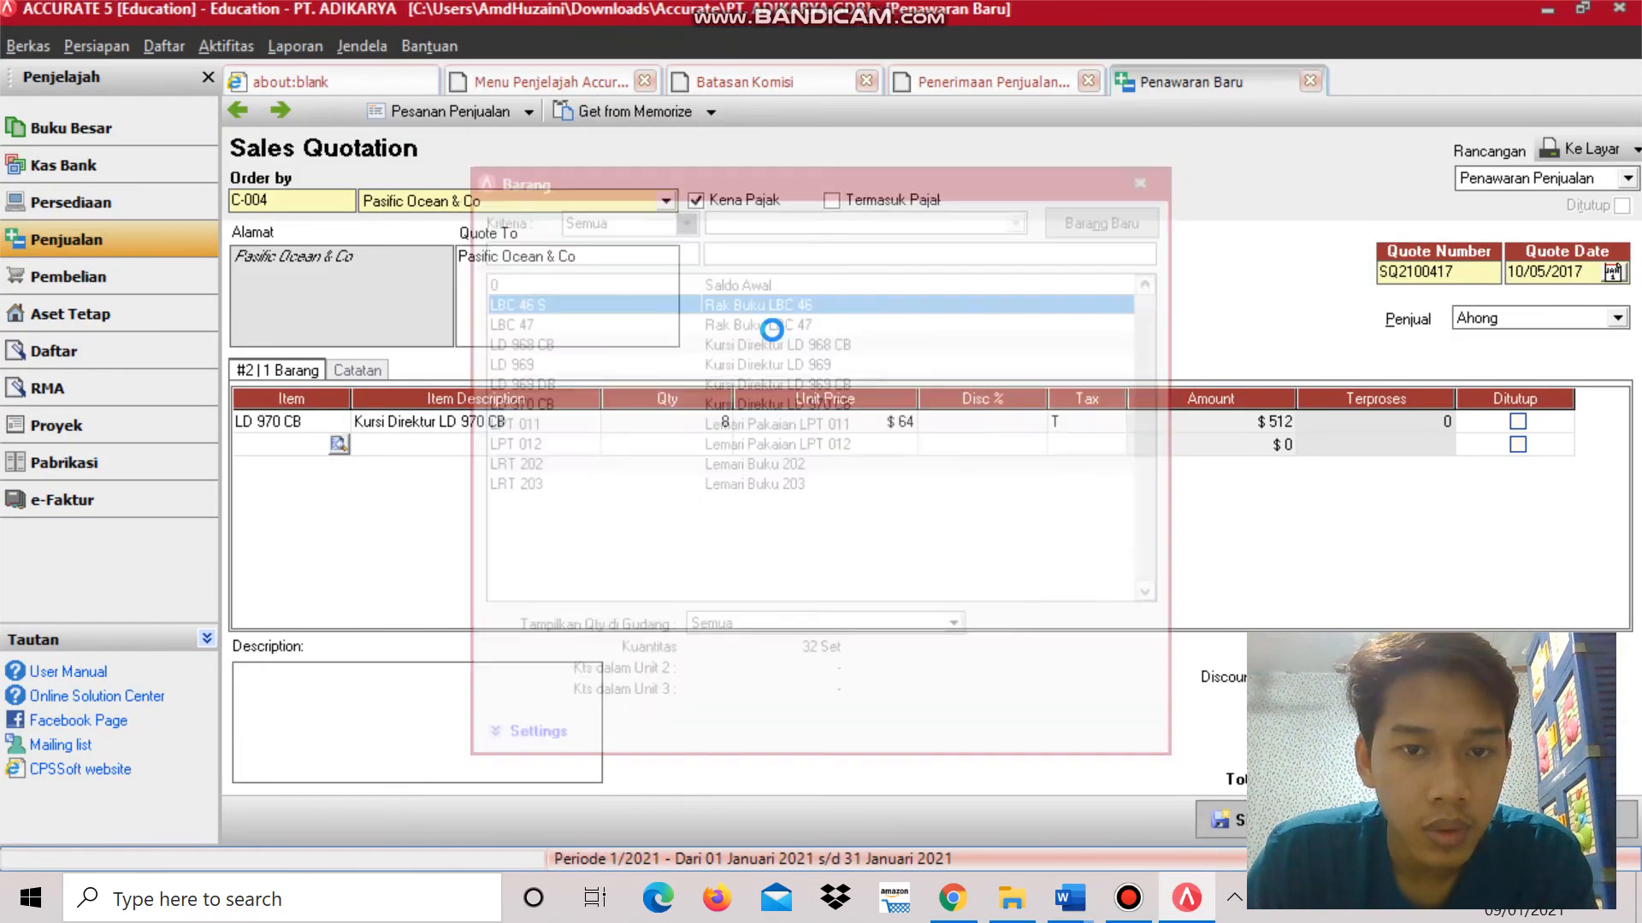
{"action": "key", "text": "Tab"}
{"action": "key", "text": "alt+Tab"}
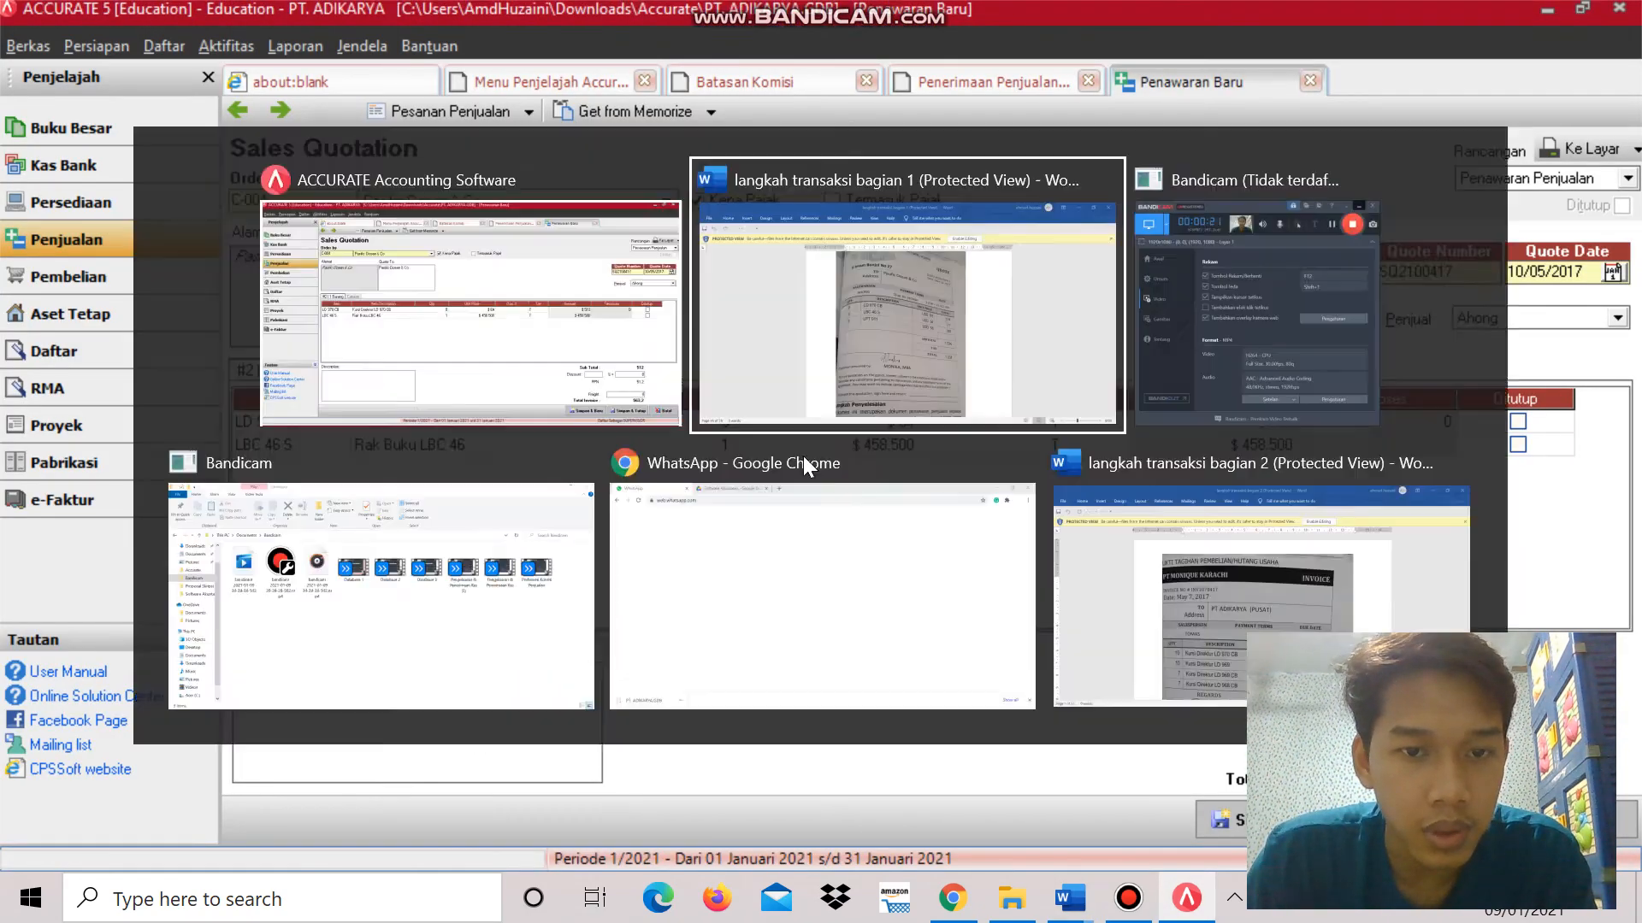
{"action": "key", "text": "alt+Tab"}
{"action": "type", "text": "5"}
{"action": "key", "text": "Tab"}
Check the LBC 46 S price on the Word quote and set its unit price to 34.
{"action": "key", "text": "alt+Tab"}
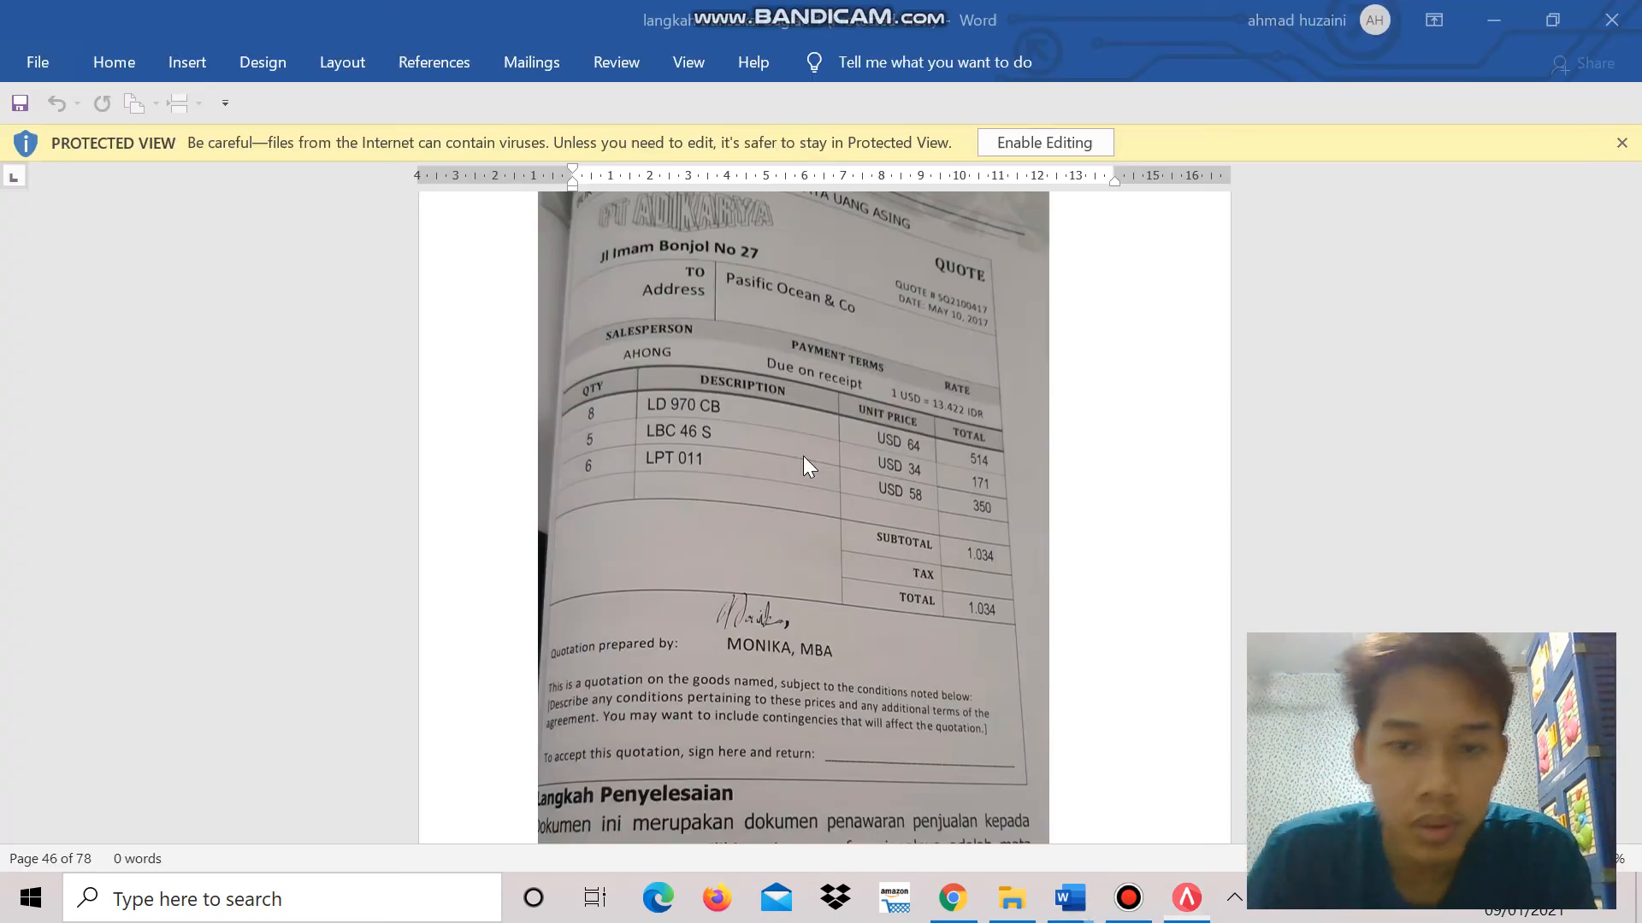
{"action": "key", "text": "alt+Tab"}
{"action": "type", "text": "34"}
{"action": "key", "text": "Tab"}
{"action": "key", "text": "Tab"}
{"action": "key", "text": "Tab"}
{"action": "key", "text": "Tab"}
{"action": "key", "text": "Tab"}
{"action": "key", "text": "Tab"}
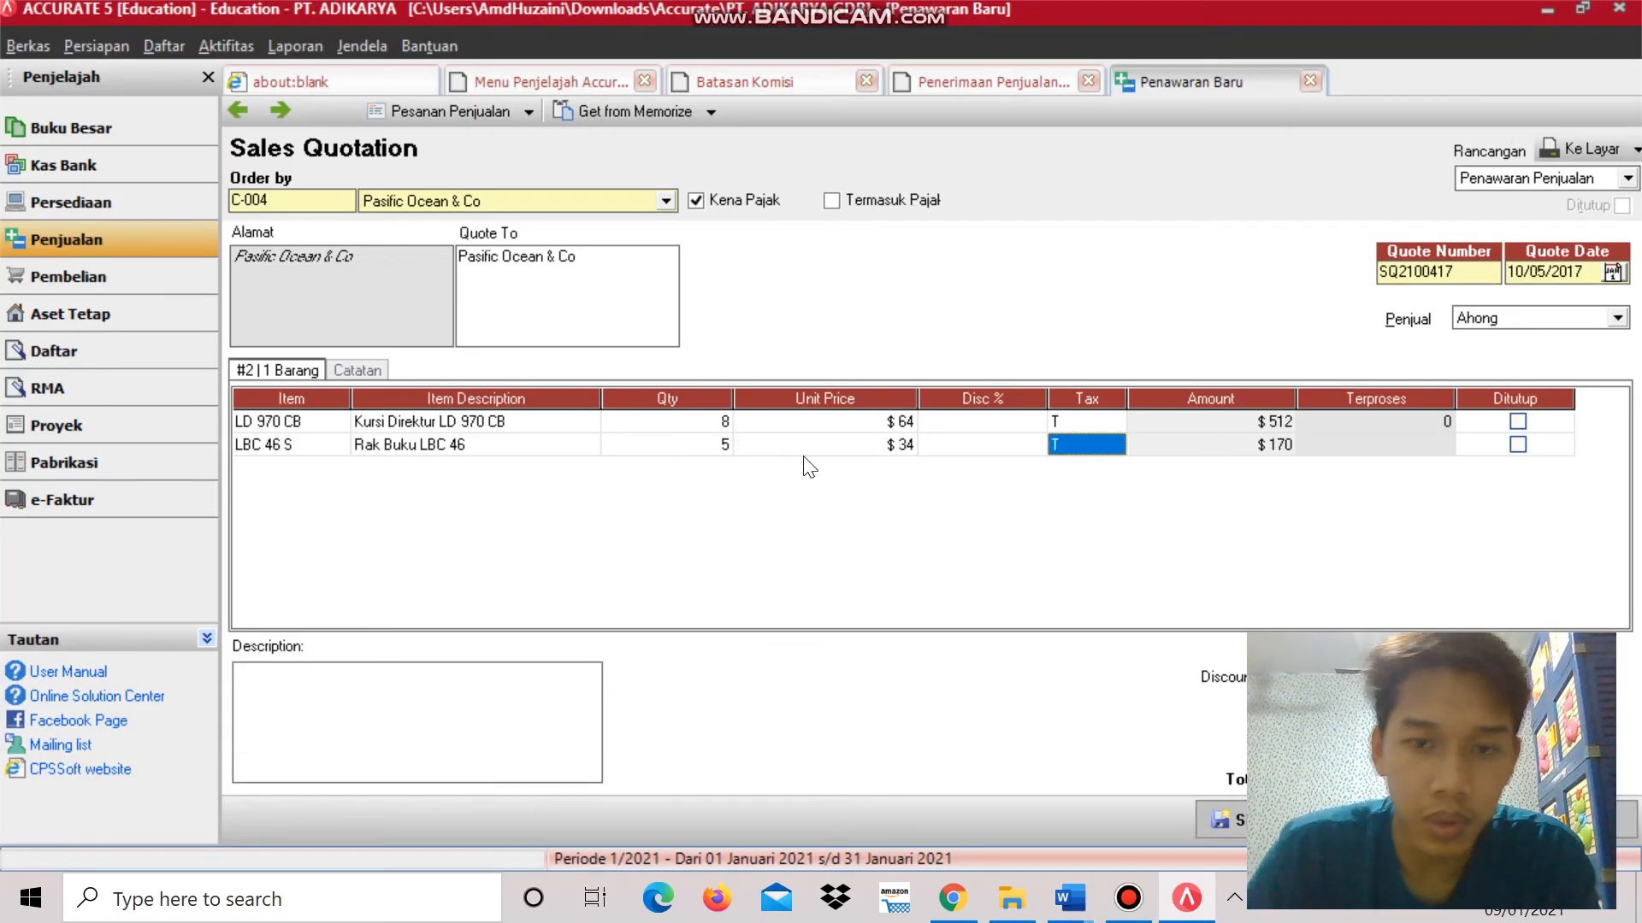
Check the third item on the Word quote and add LPT 011 (Lemari Pakaian LPT 011) with quantity 6.
{"action": "key", "text": "alt+Tab"}
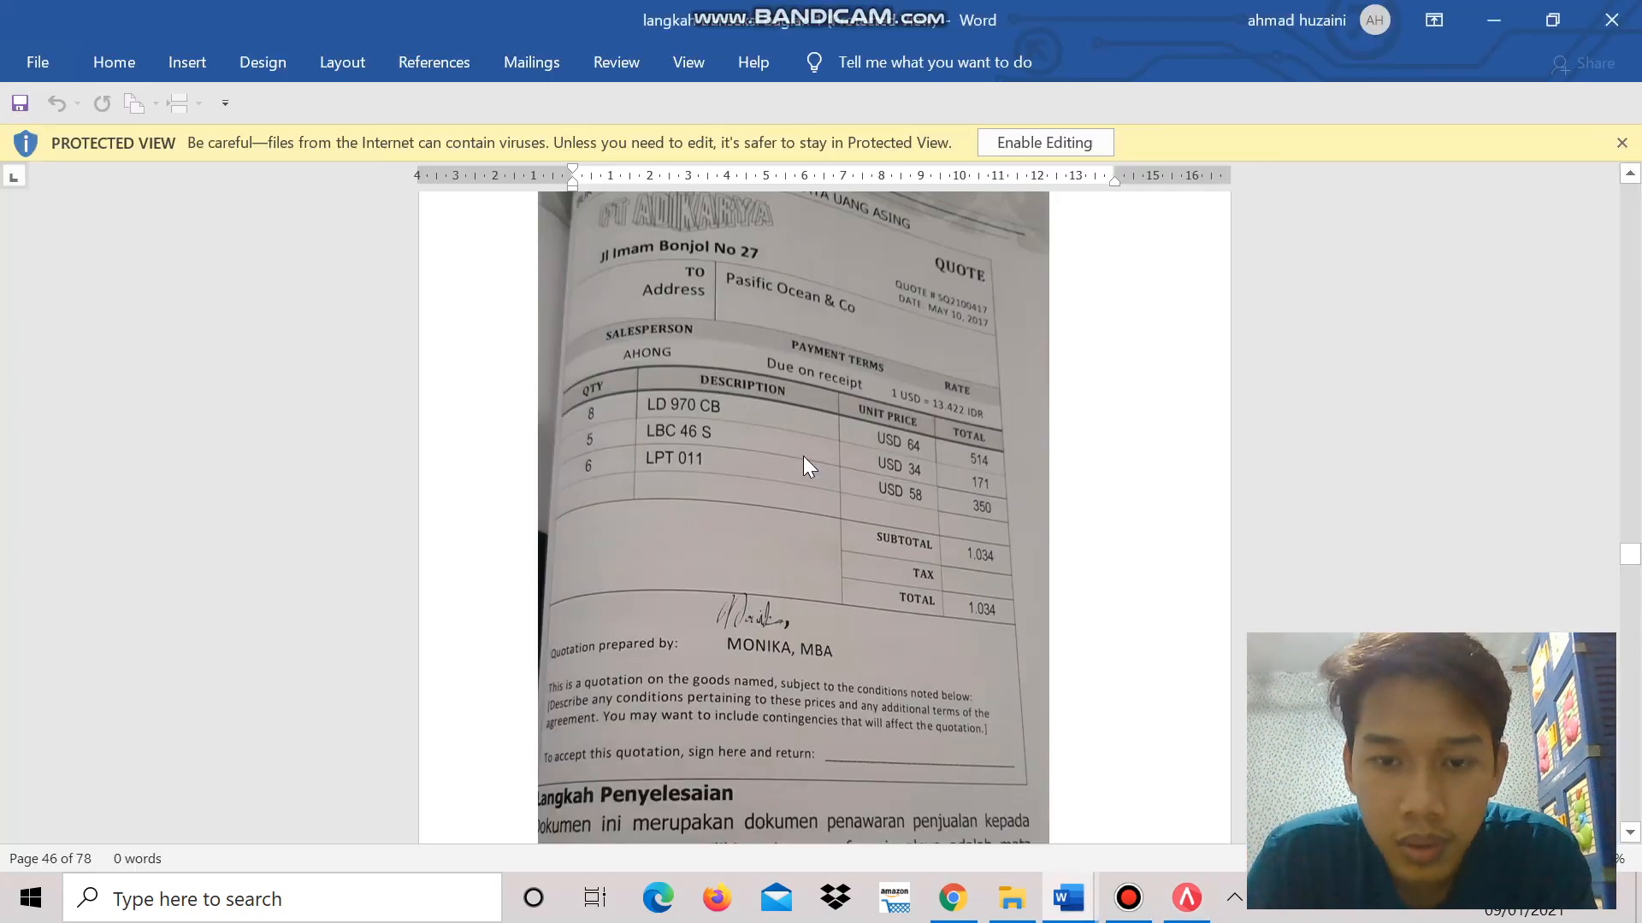
{"action": "key", "text": "alt+Tab"}
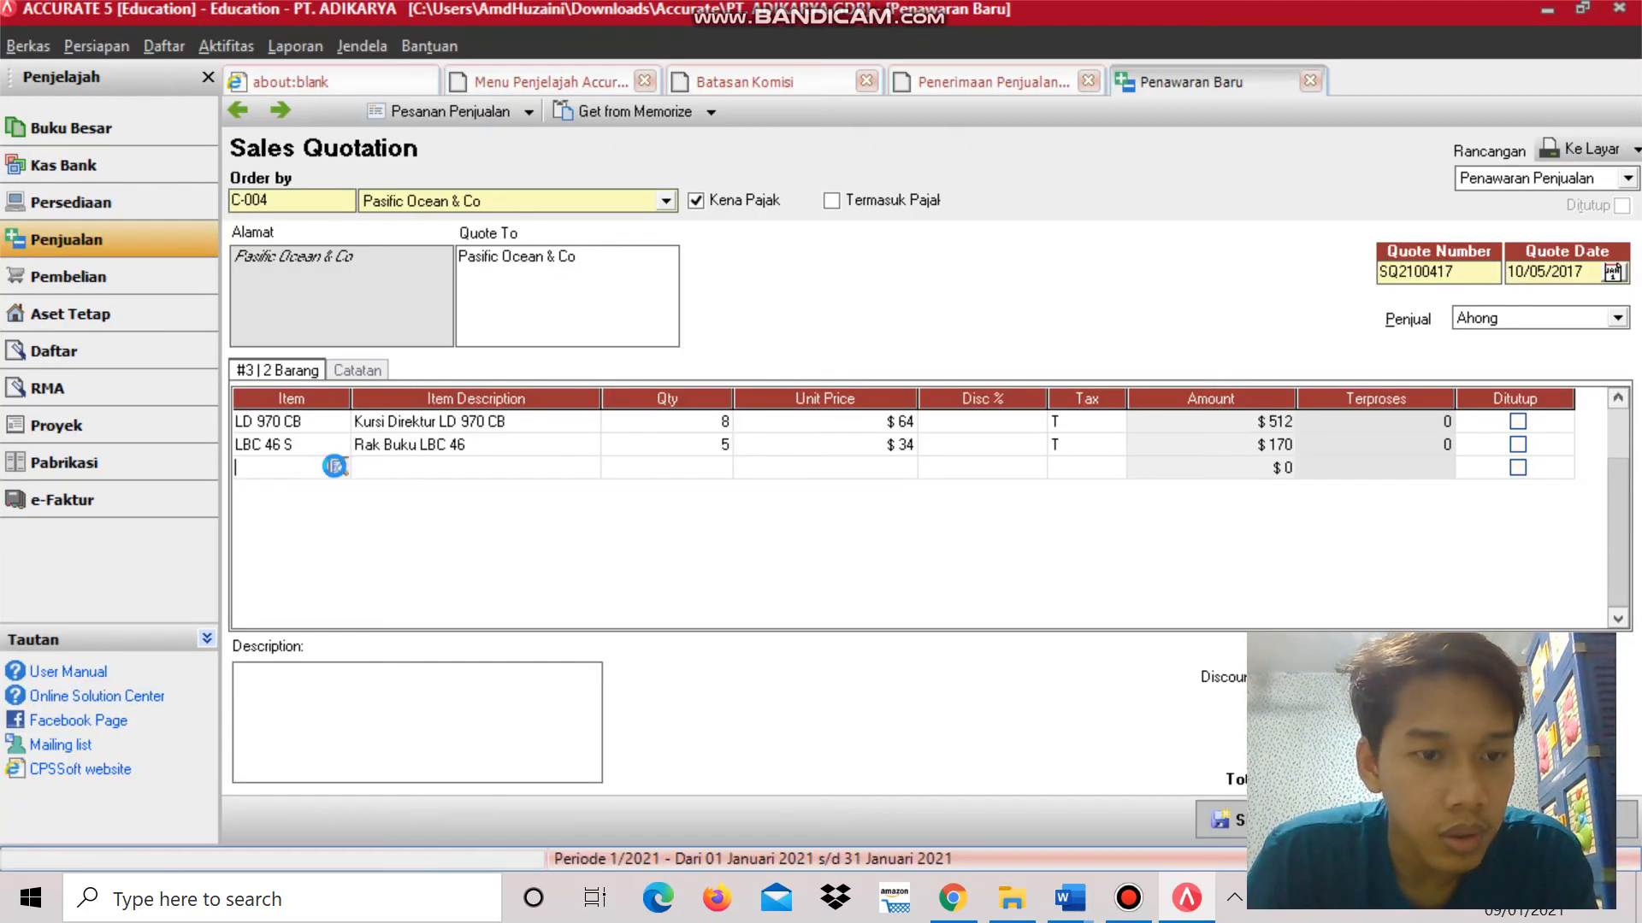
{"action": "left_click", "coordinate": [338, 467]}
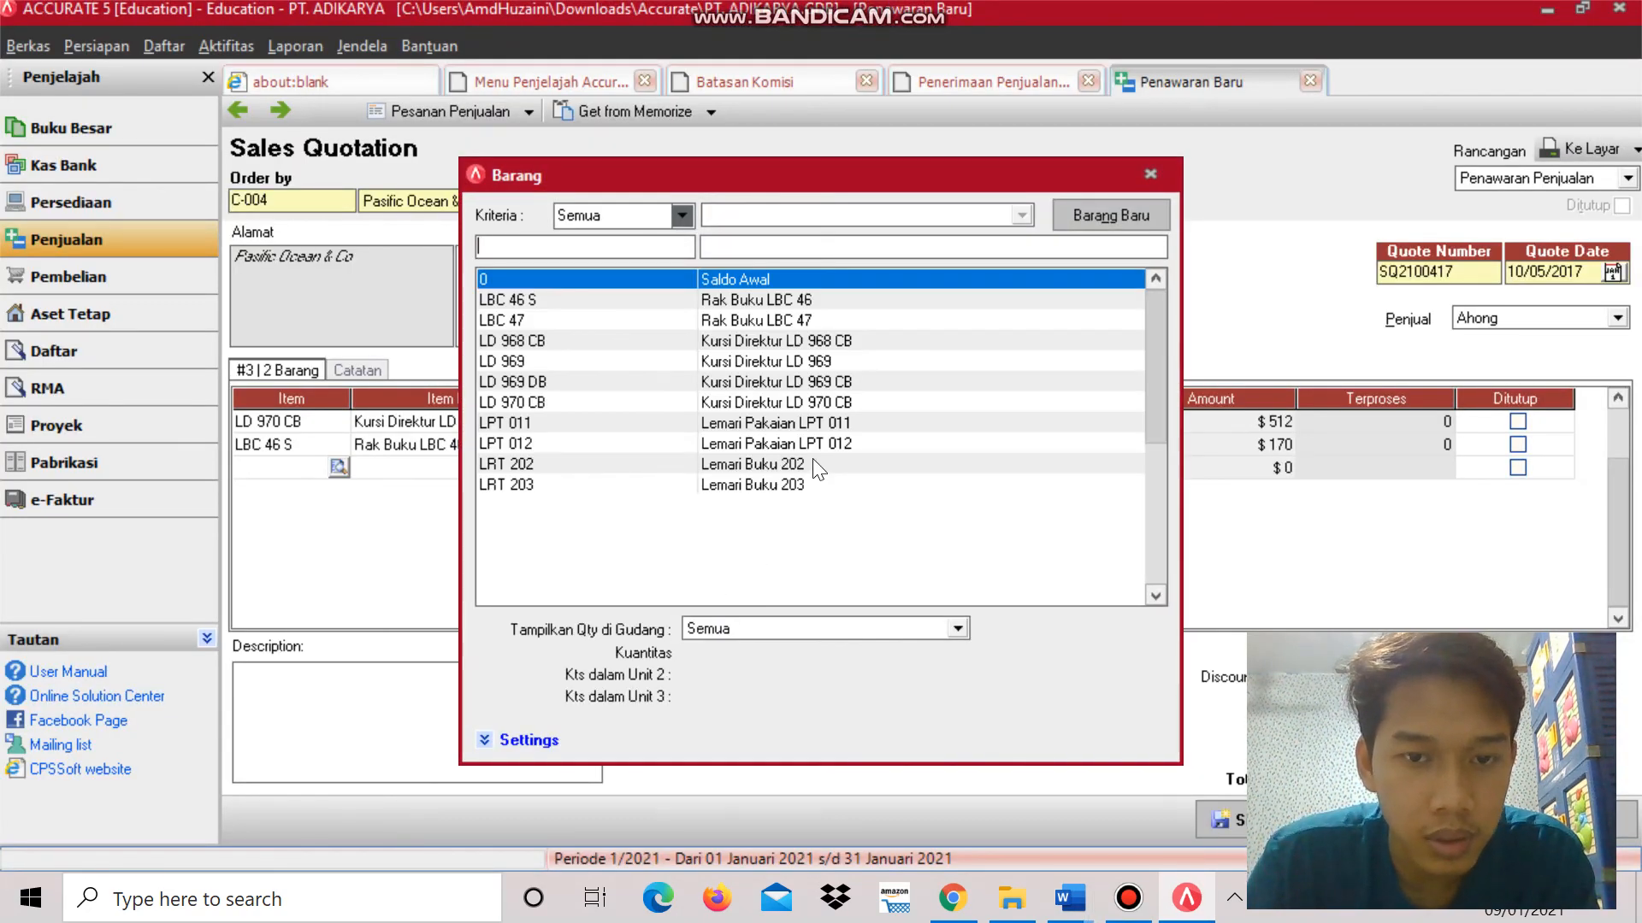
{"action": "double_click", "coordinate": [831, 432]}
{"action": "key", "text": "alt+Tab"}
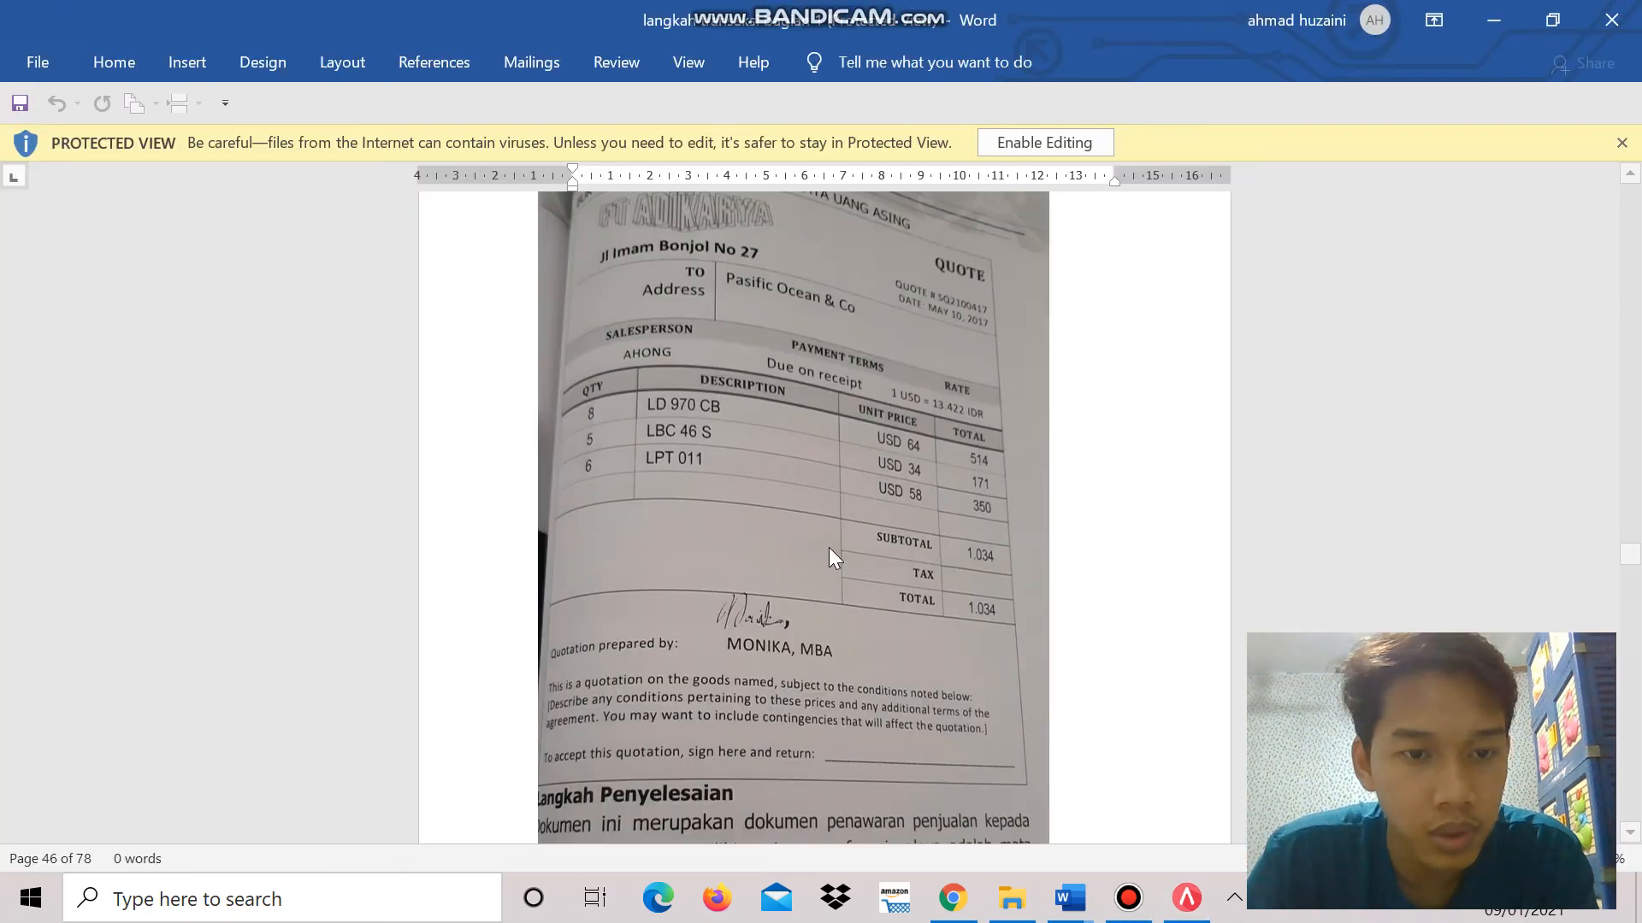
{"action": "key", "text": "alt+Tab"}
{"action": "type", "text": "6"}
{"action": "key", "text": "Tab"}
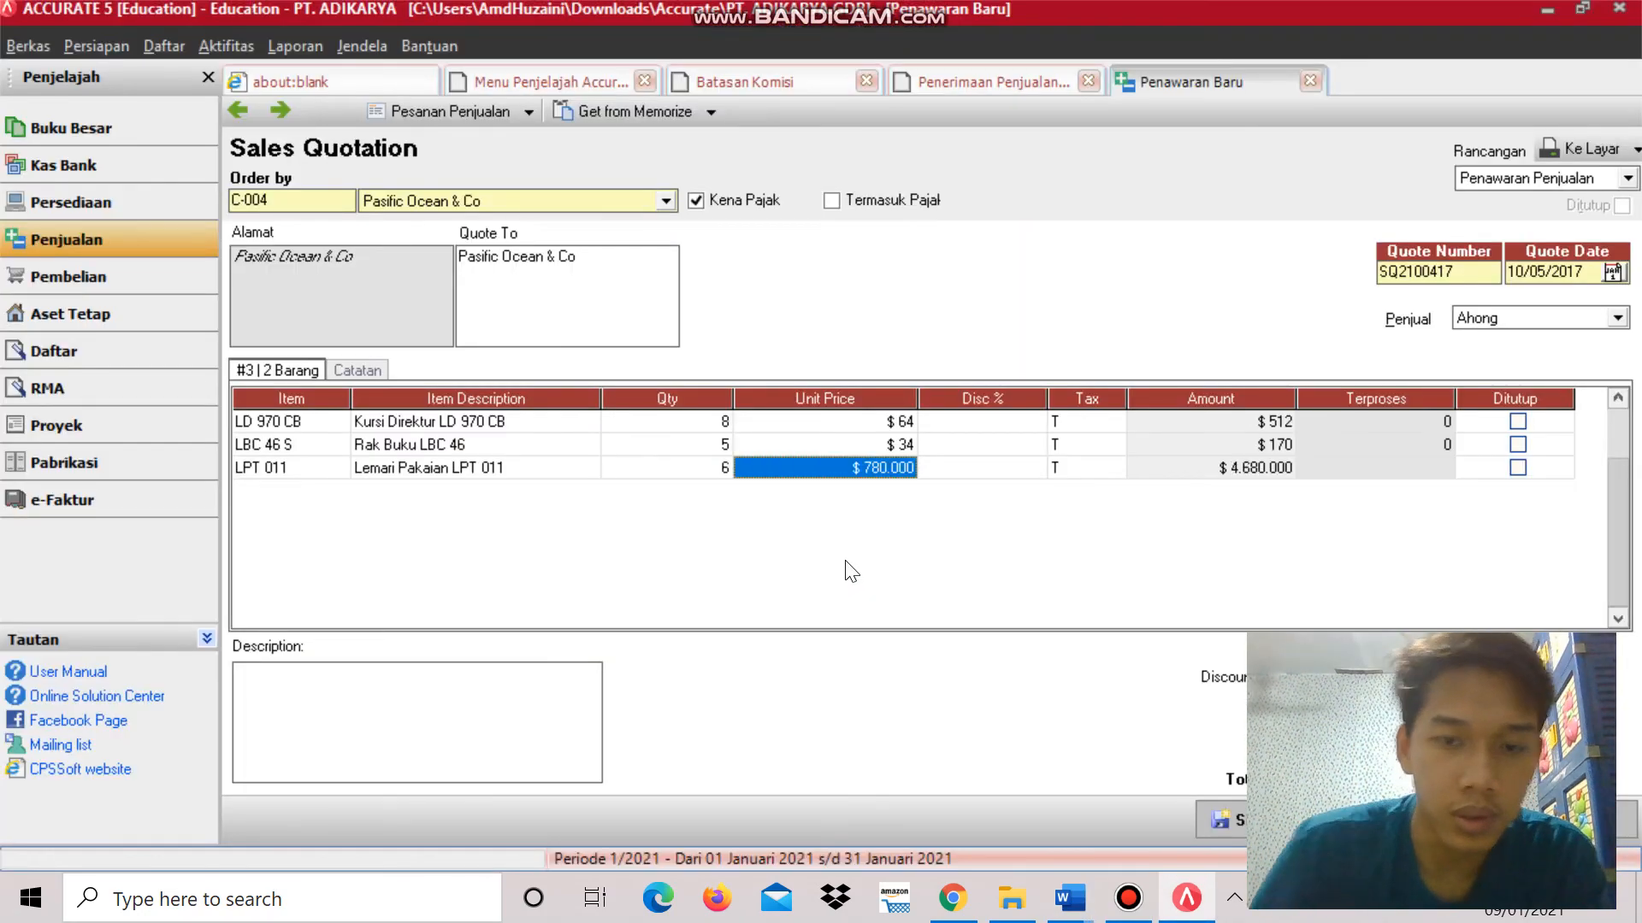
Check the LPT 011 price on the Word quote and set its unit price to 58.
{"action": "key", "text": "alt+Tab"}
{"action": "key", "text": "alt+Tab"}
{"action": "type", "text": "58"}
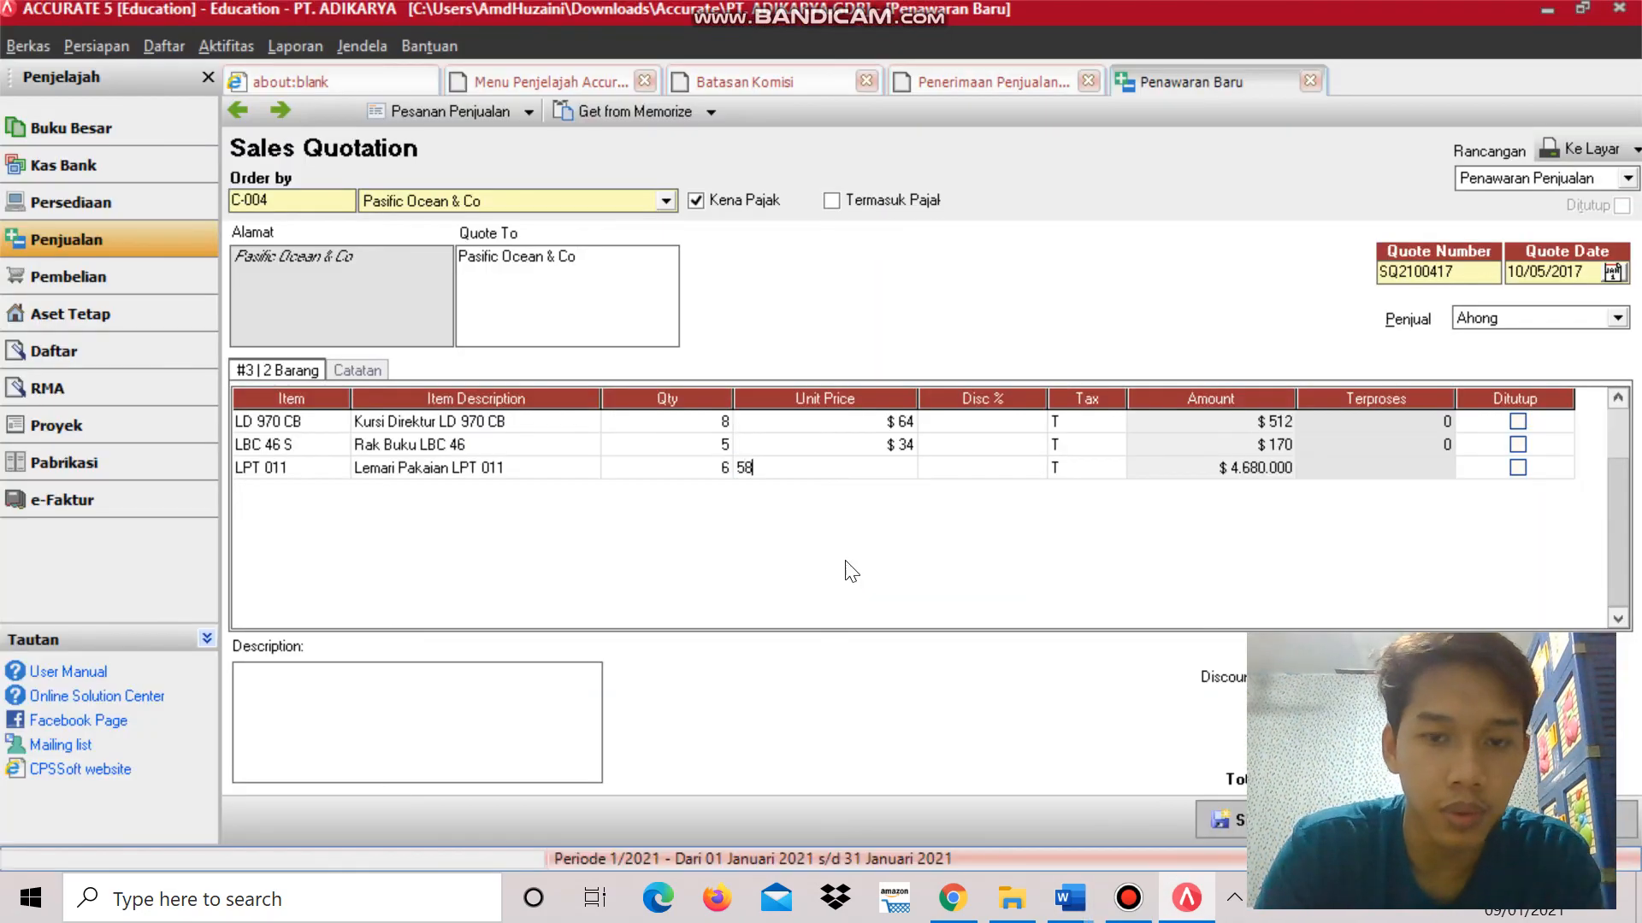
{"action": "key", "text": "Tab"}
{"action": "key", "text": "alt+Tab"}
{"action": "key", "text": "alt+Tab"}
{"action": "key", "text": "Tab"}
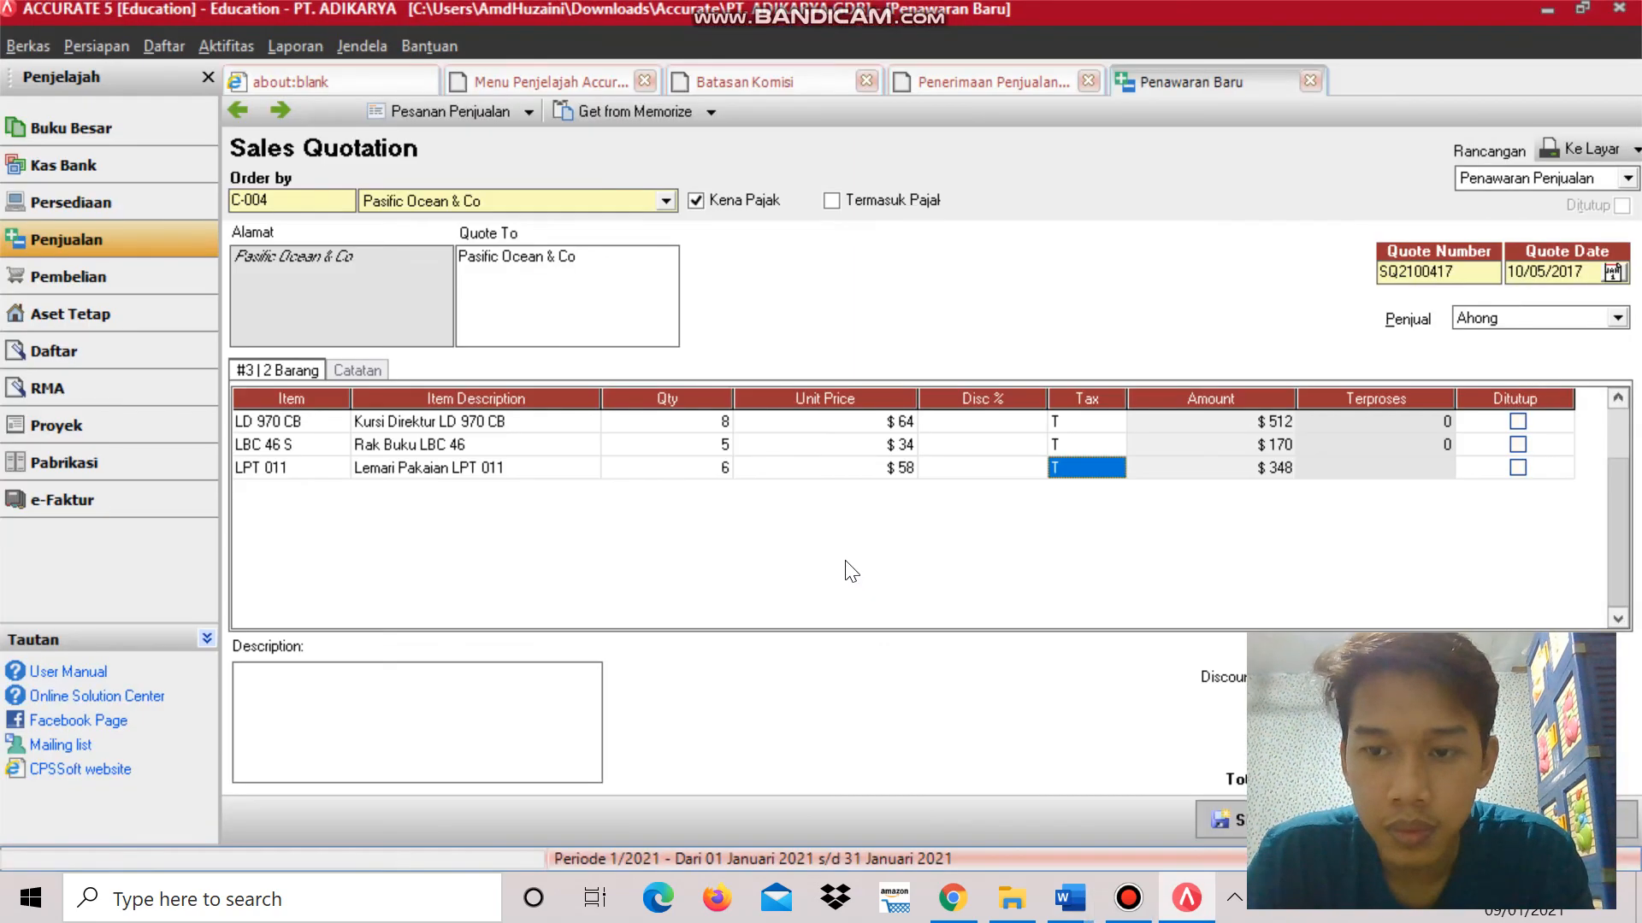
{"action": "key", "text": "Tab"}
{"action": "key", "text": "Tab"}
{"action": "key", "text": "Tab"}
Compare the quotation's three item lines, amounts and total with the Pasific Ocean & Co quote in Word.
{"action": "key", "text": "alt+Tab"}
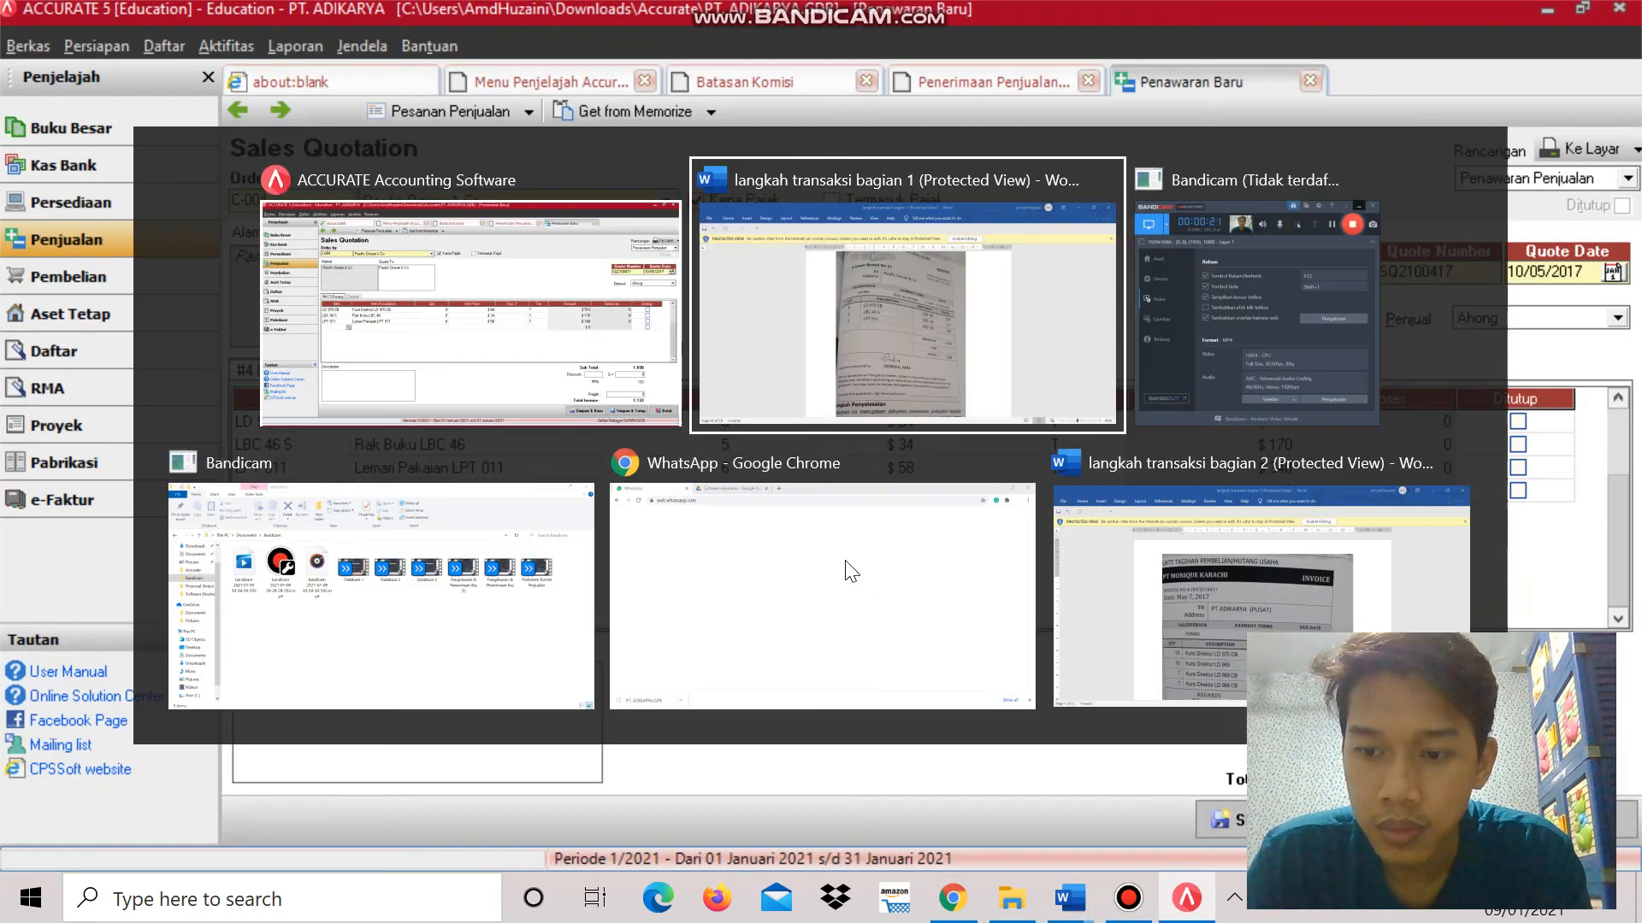
{"action": "key", "text": "alt+Tab"}
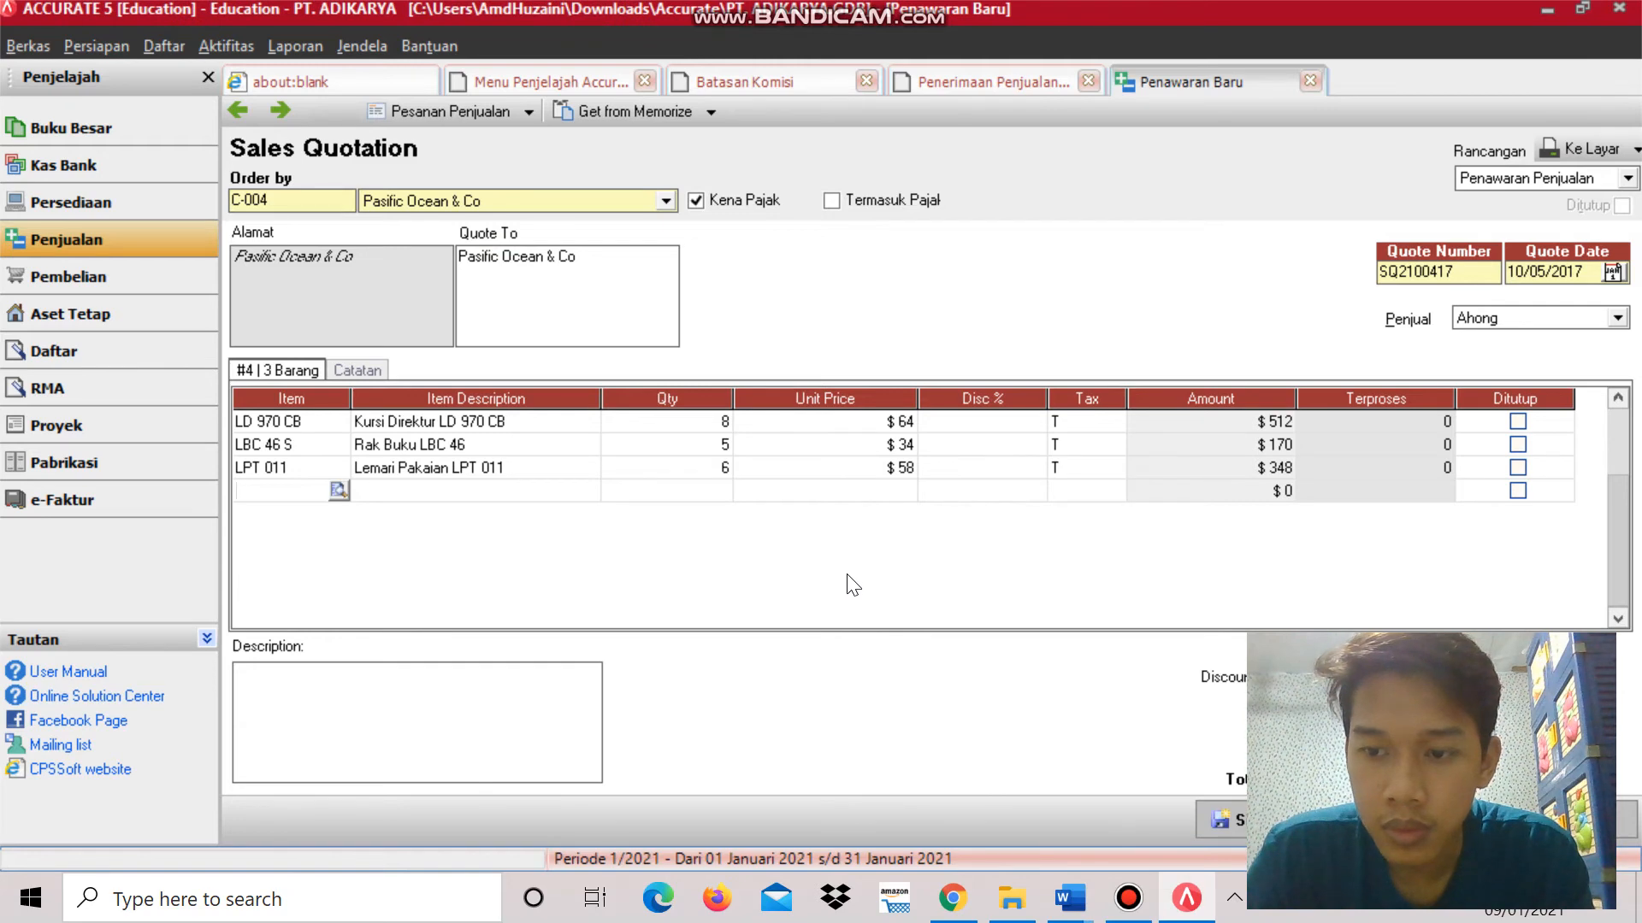
{"action": "key", "text": "alt+Tab"}
{"action": "key", "text": "alt+Tab"}
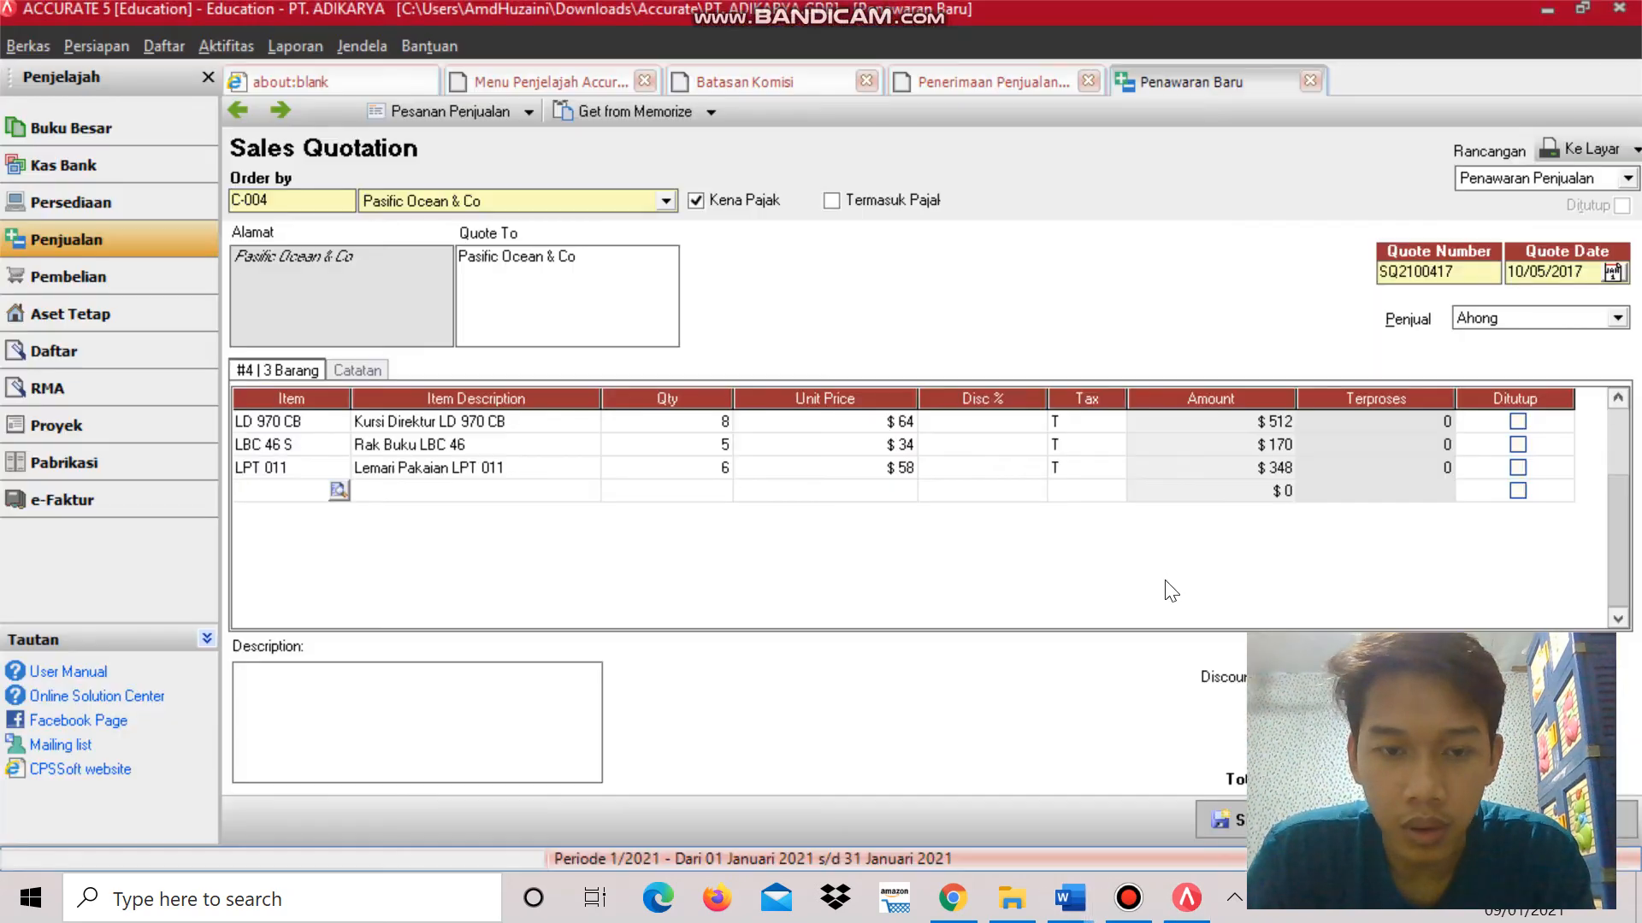
{"action": "key", "text": "Up"}
{"action": "key", "text": "alt+Tab"}
{"action": "scroll", "coordinate": [1129, 576], "scroll_direction": "down", "scroll_amount": 2}
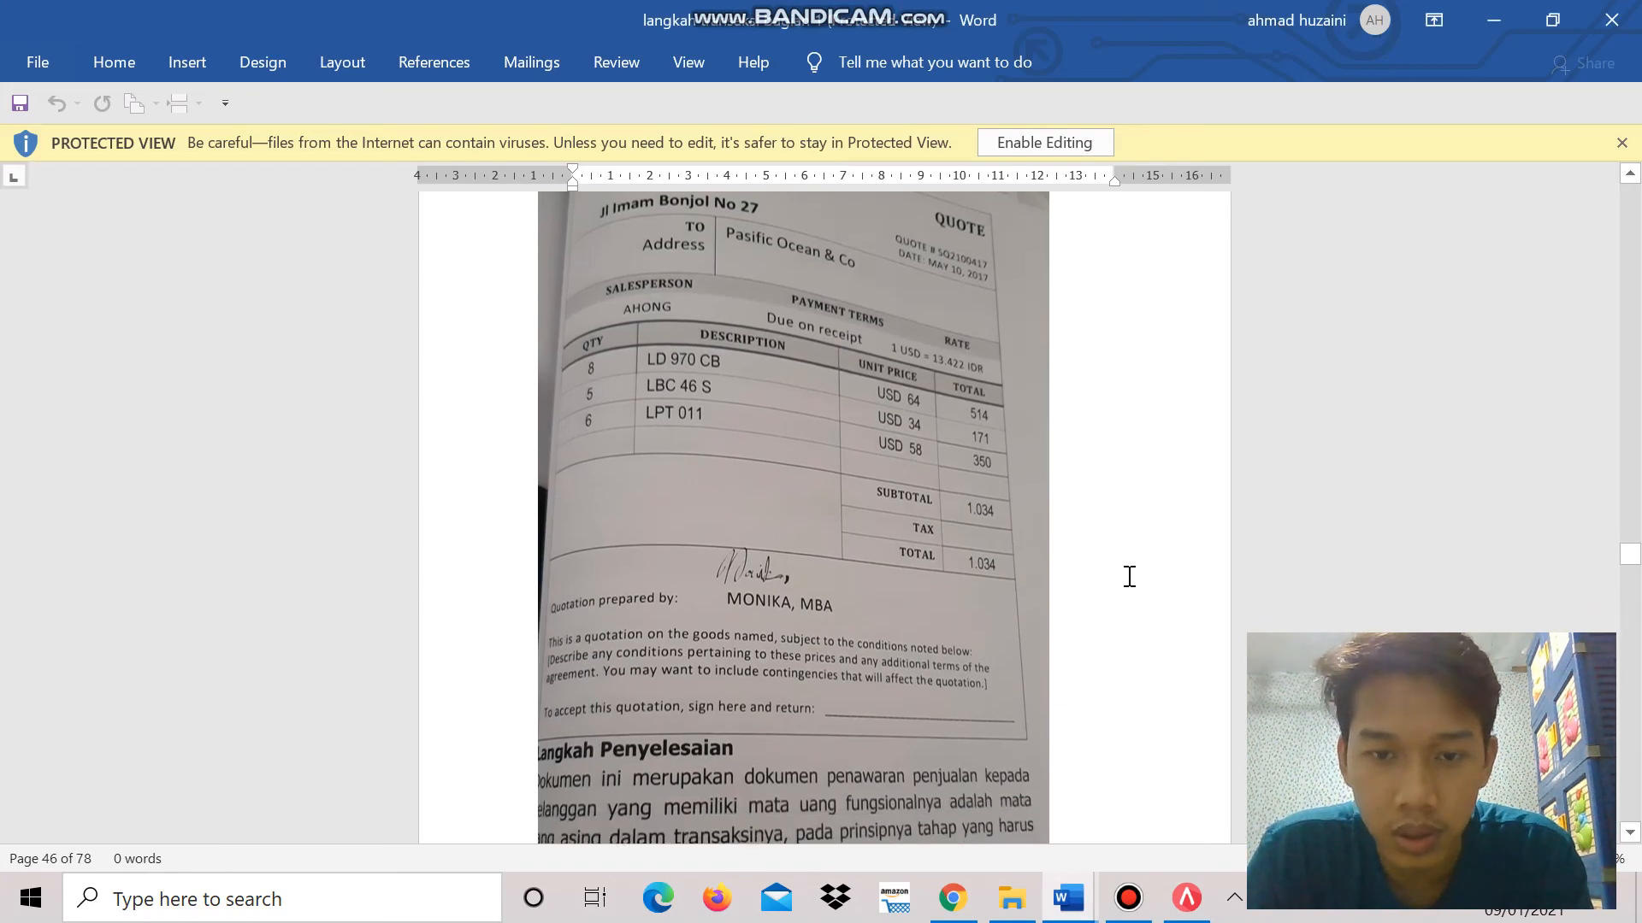
{"action": "key", "text": "alt+Tab"}
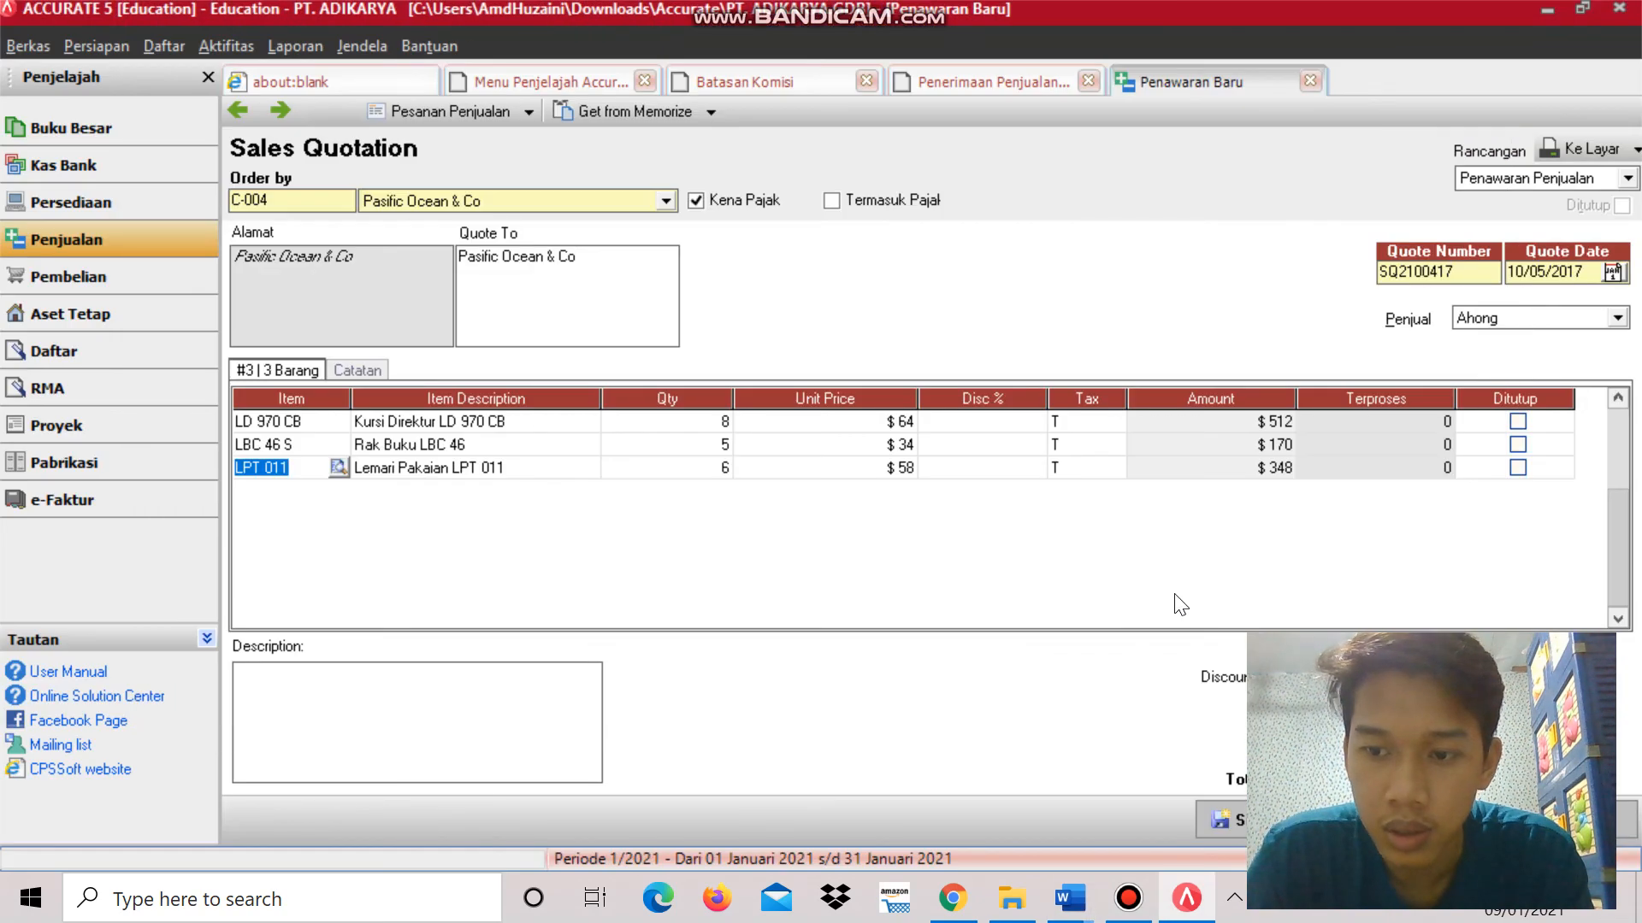
{"action": "key", "text": "alt+Tab"}
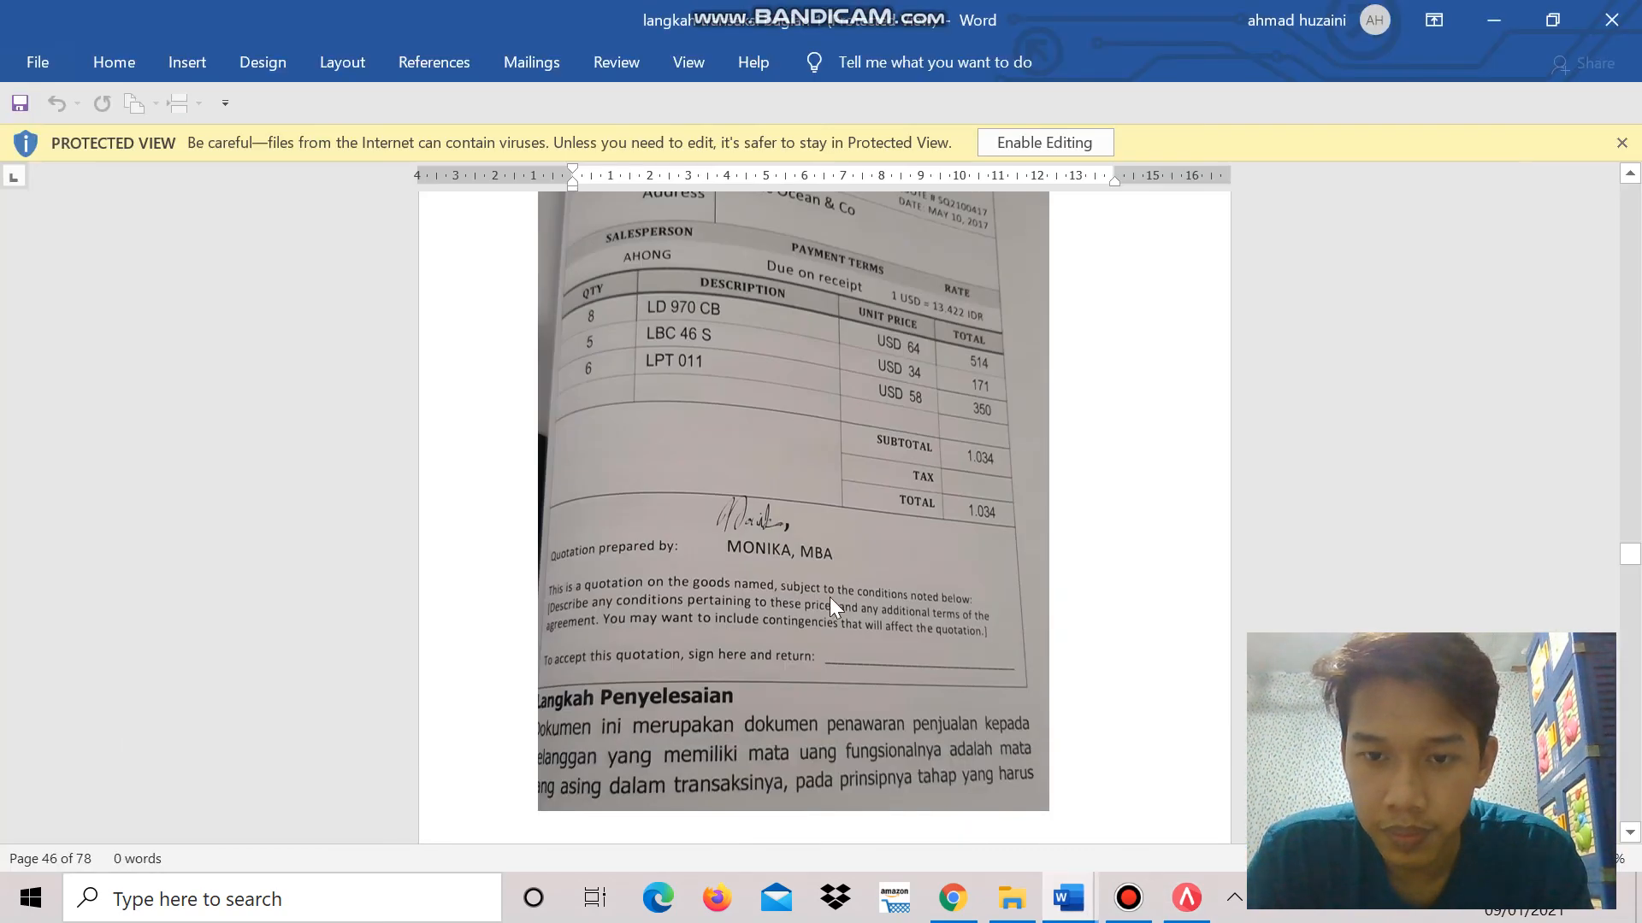
{"action": "key", "text": "alt+Tab"}
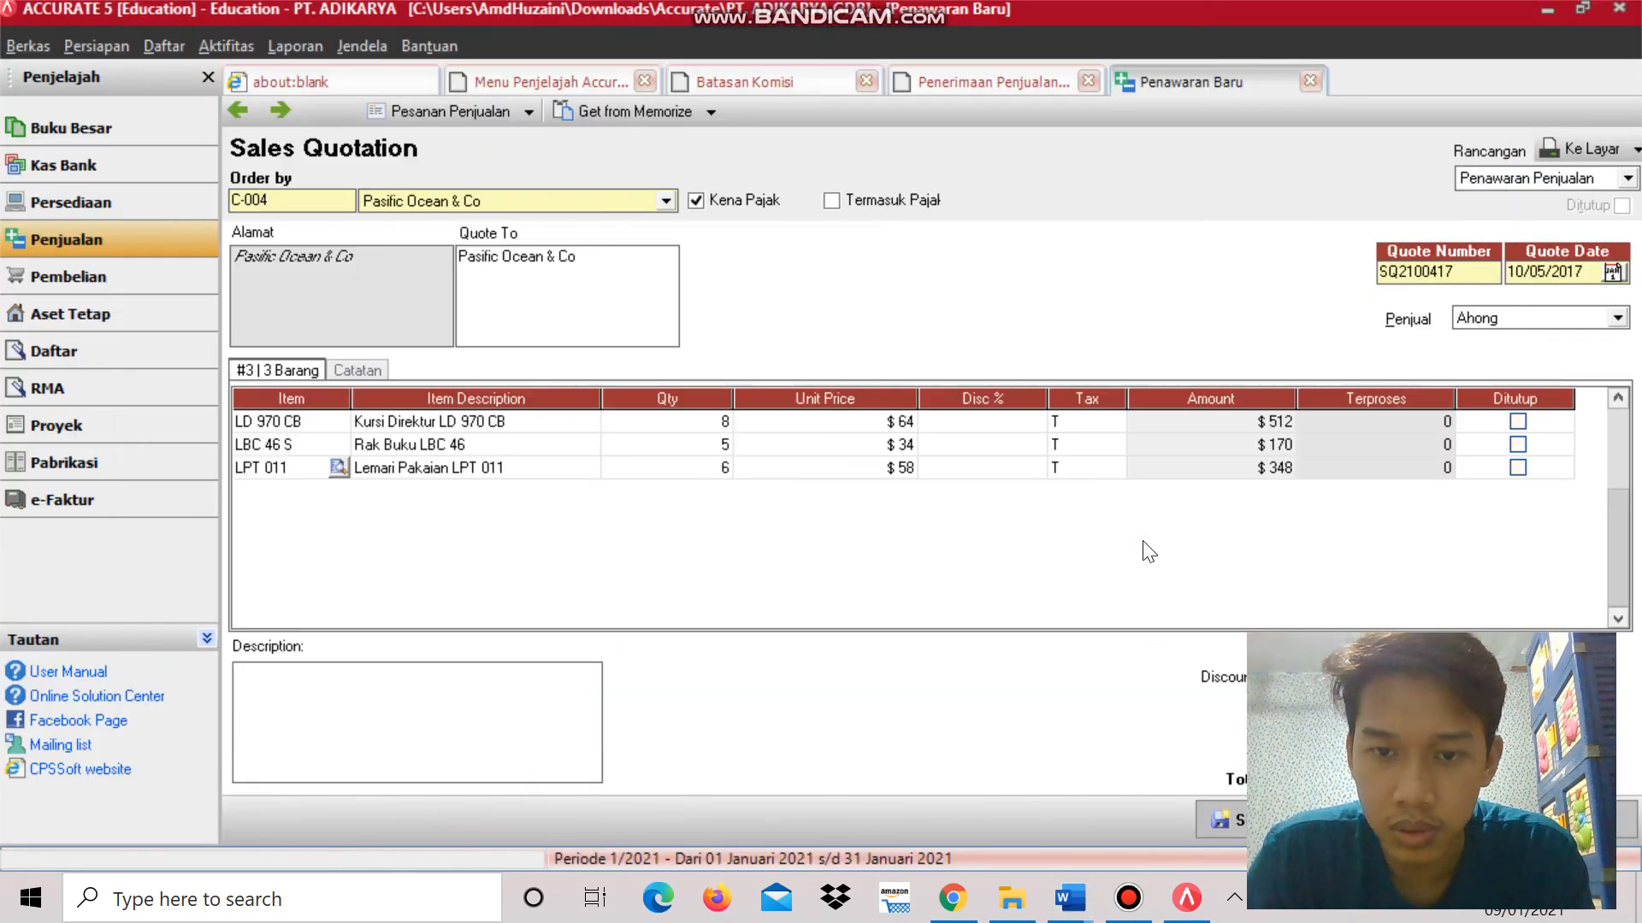
{"action": "key", "text": "alt+Tab"}
{"action": "key", "text": "alt+Tab"}
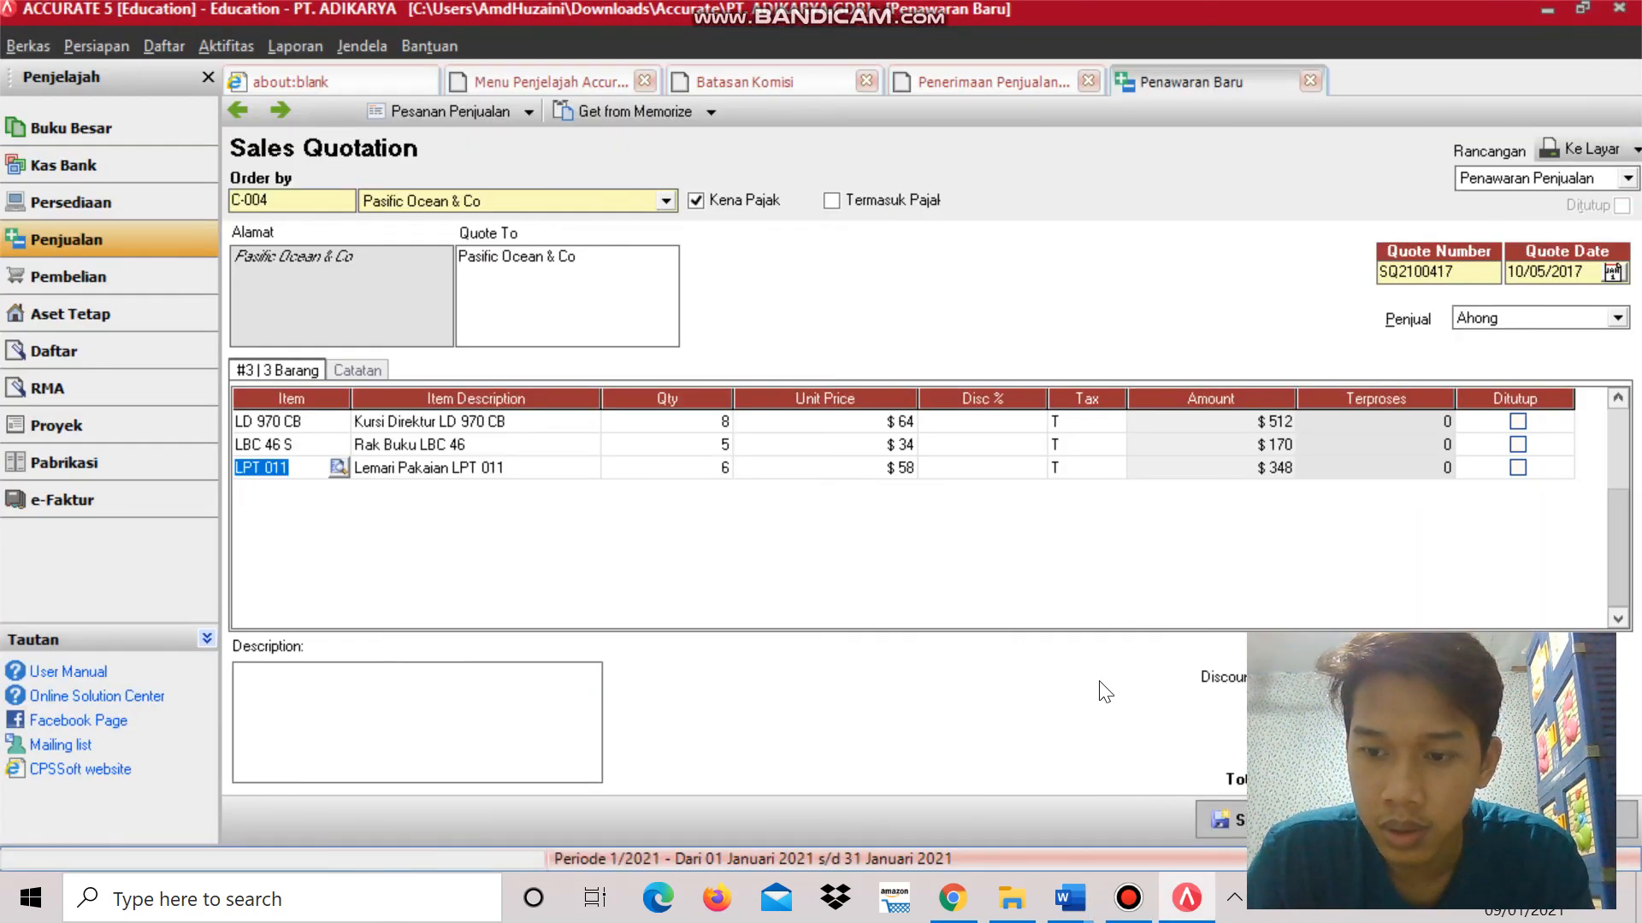
{"action": "key", "text": "alt+Tab"}
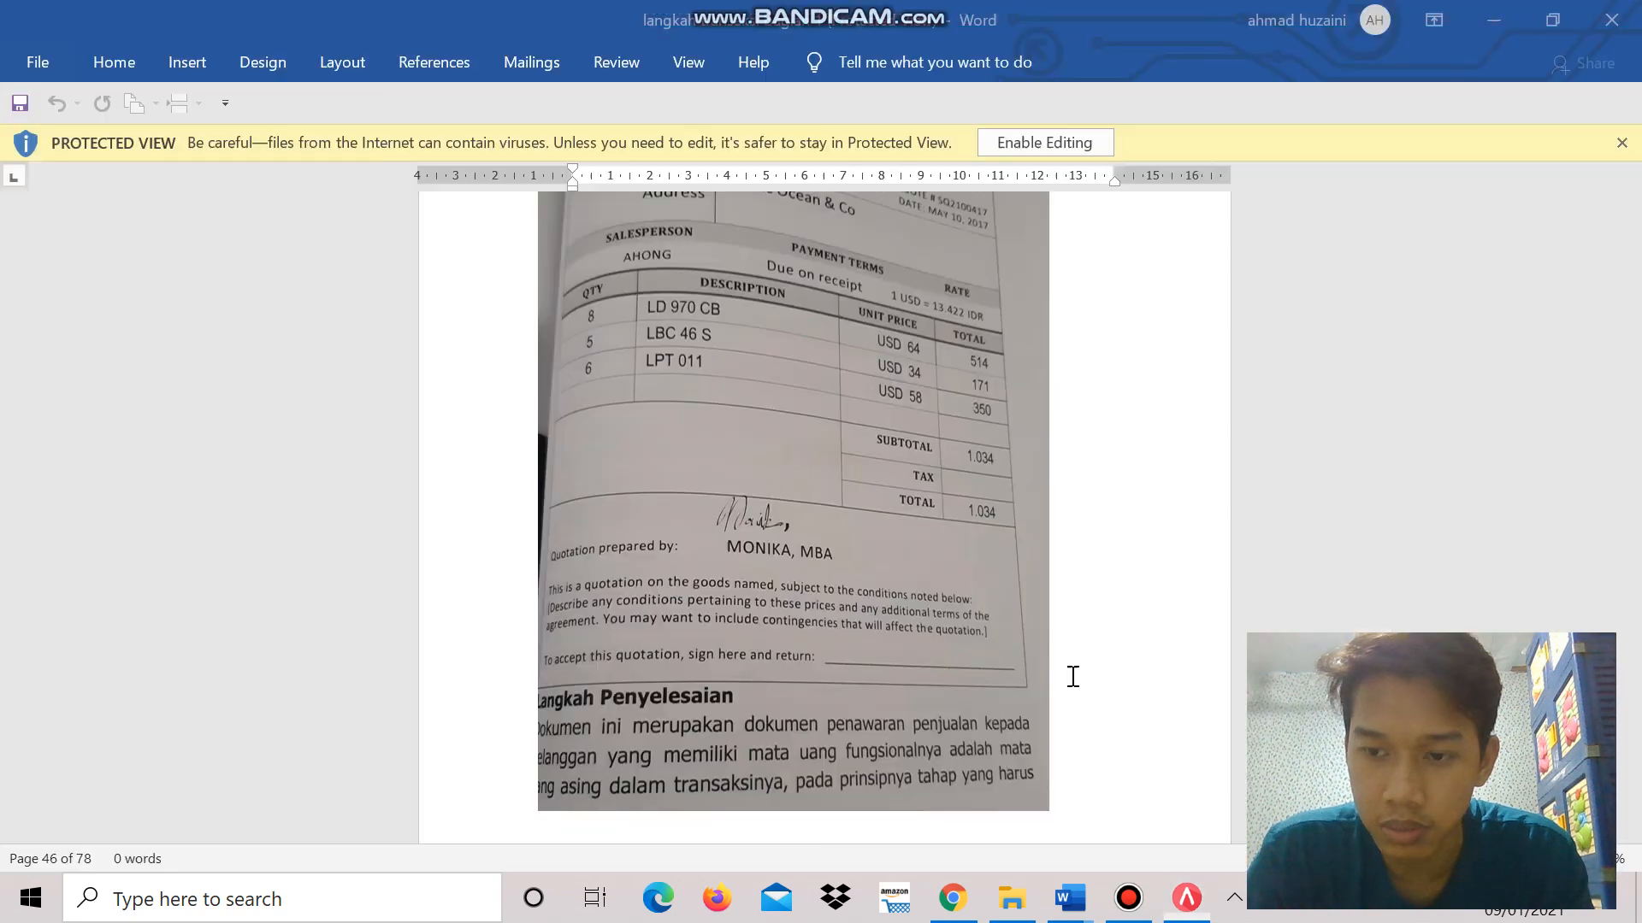
{"action": "key", "text": "alt+Tab"}
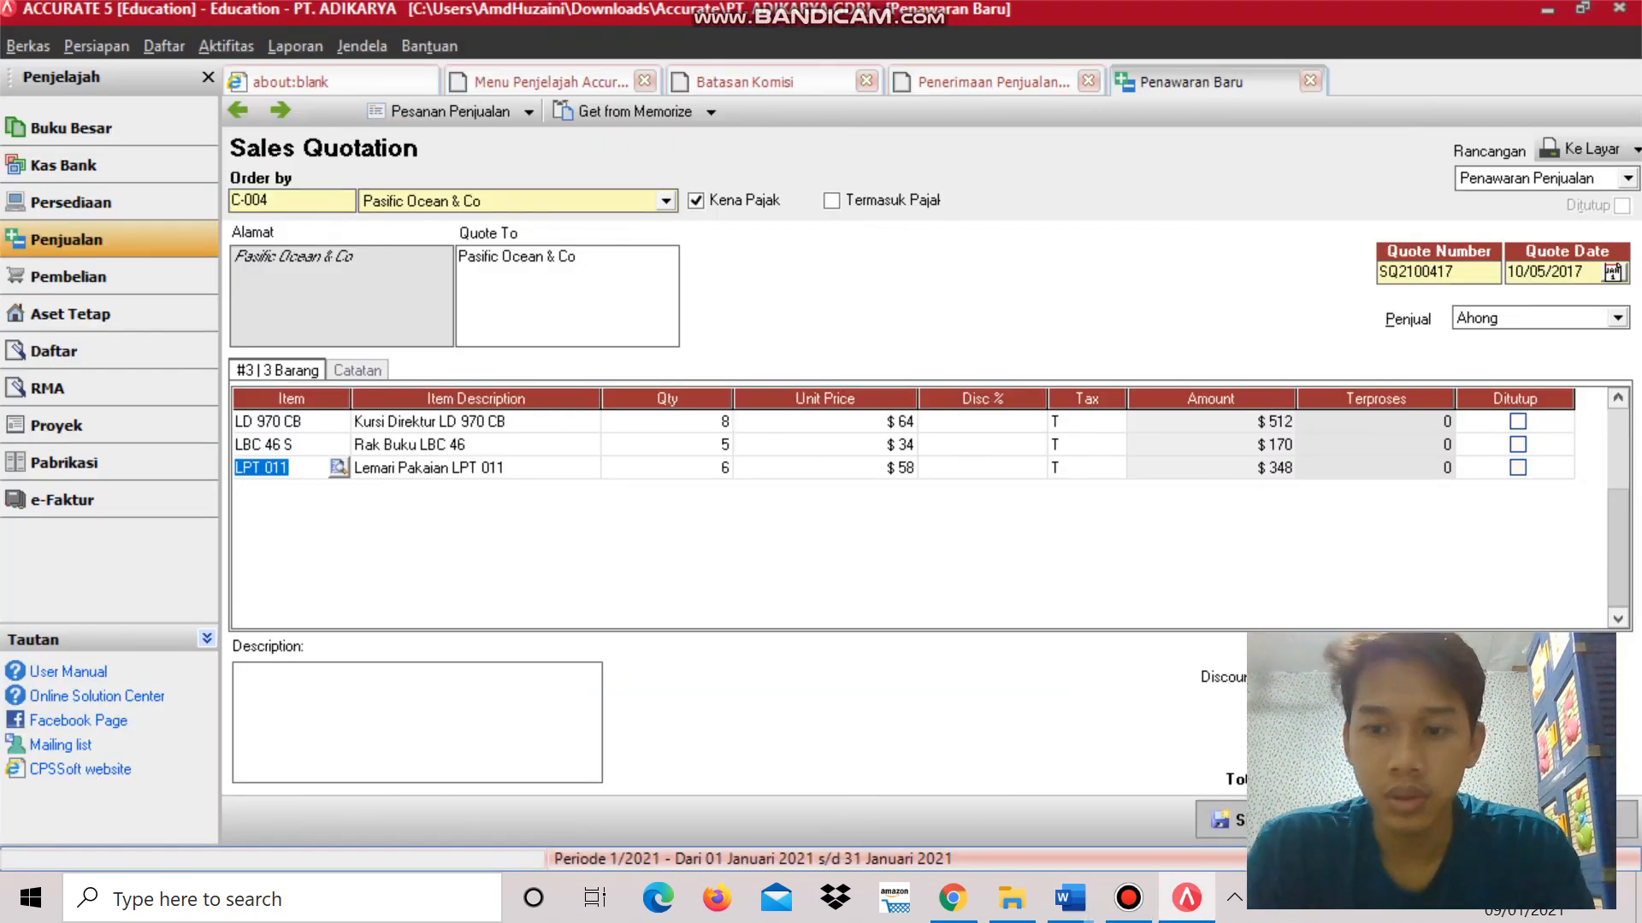
{"action": "key", "text": "Up"}
{"action": "key", "text": "Down"}
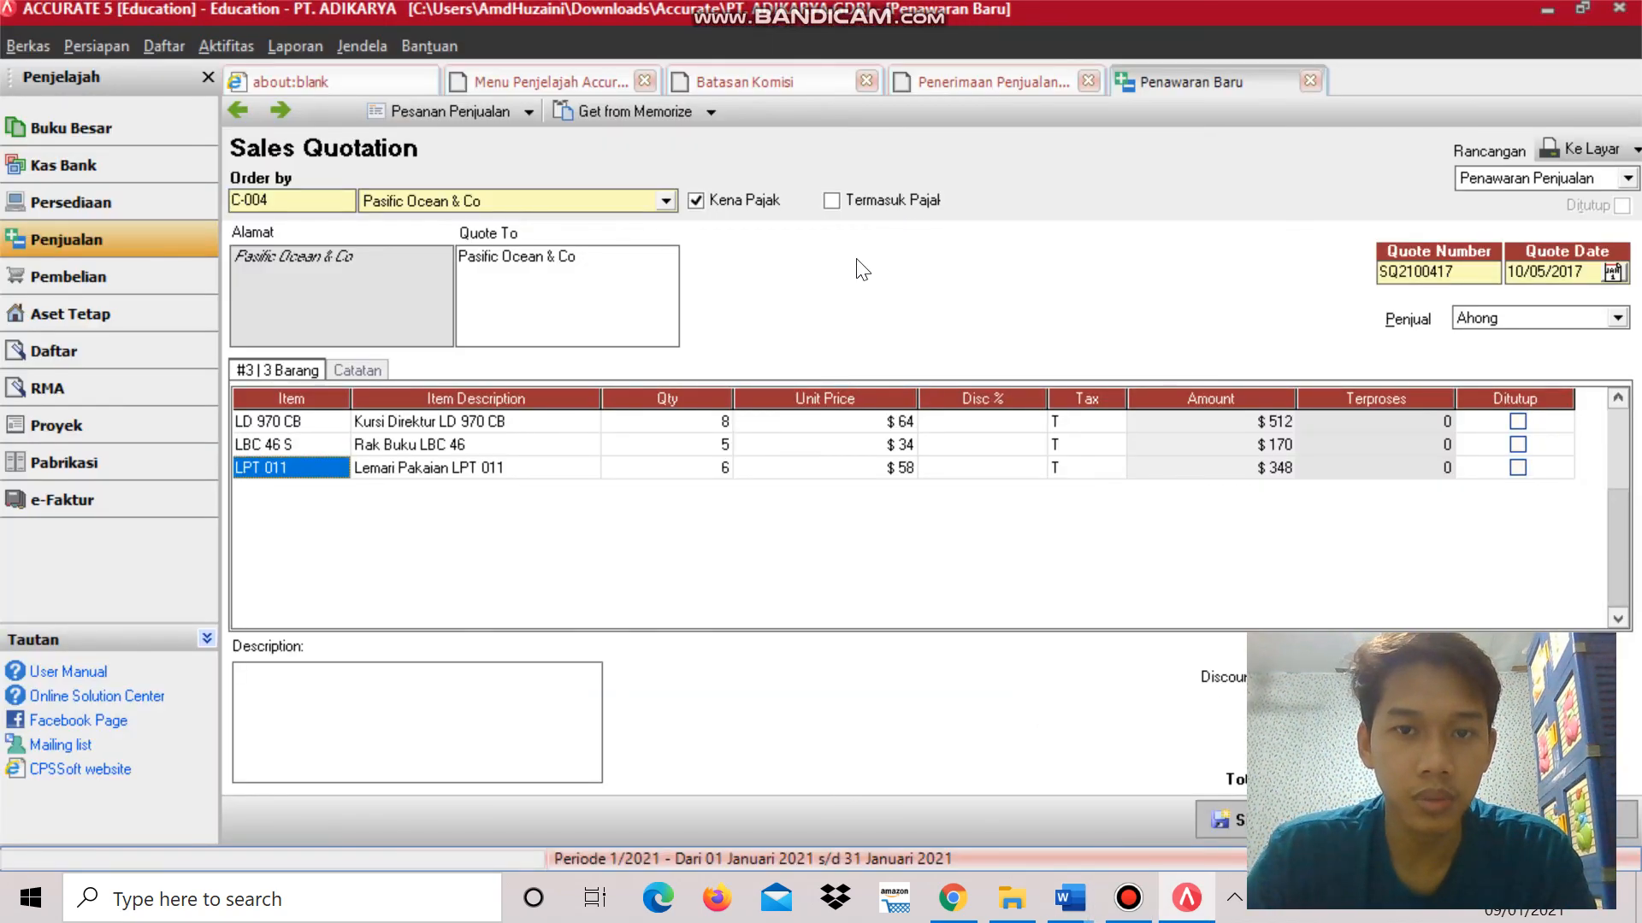
Turn on Termasuk Pajak together with Kena Pajak in the Sales Quotation and check the tax and total on the Word quote.
{"action": "left_click", "coordinate": [697, 202]}
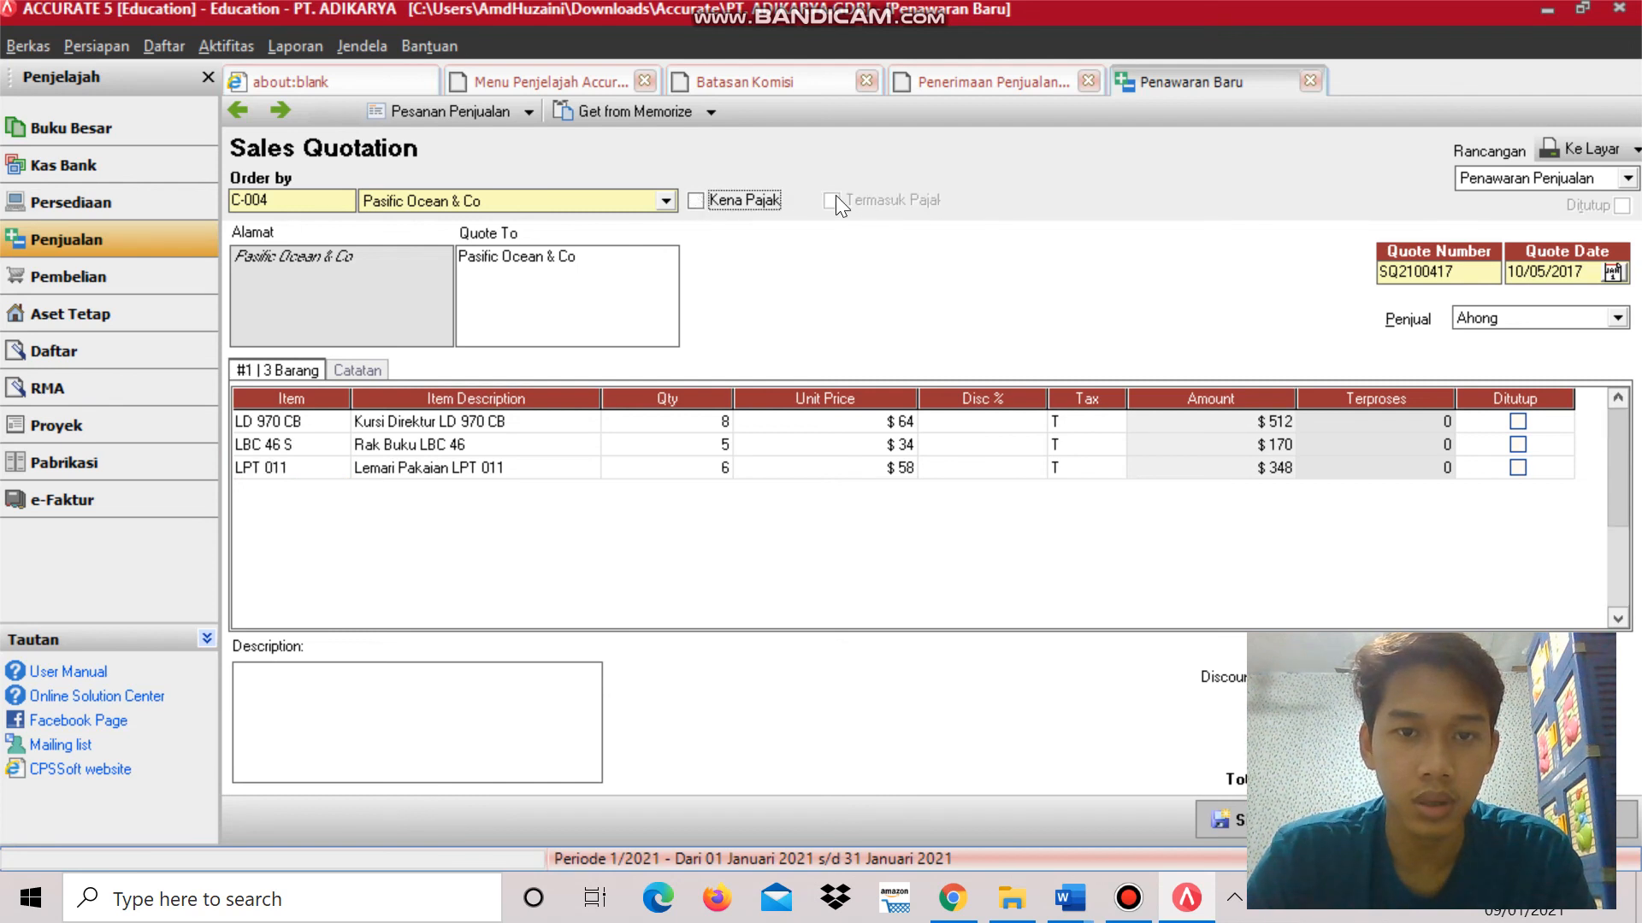
{"action": "left_click", "coordinate": [841, 200]}
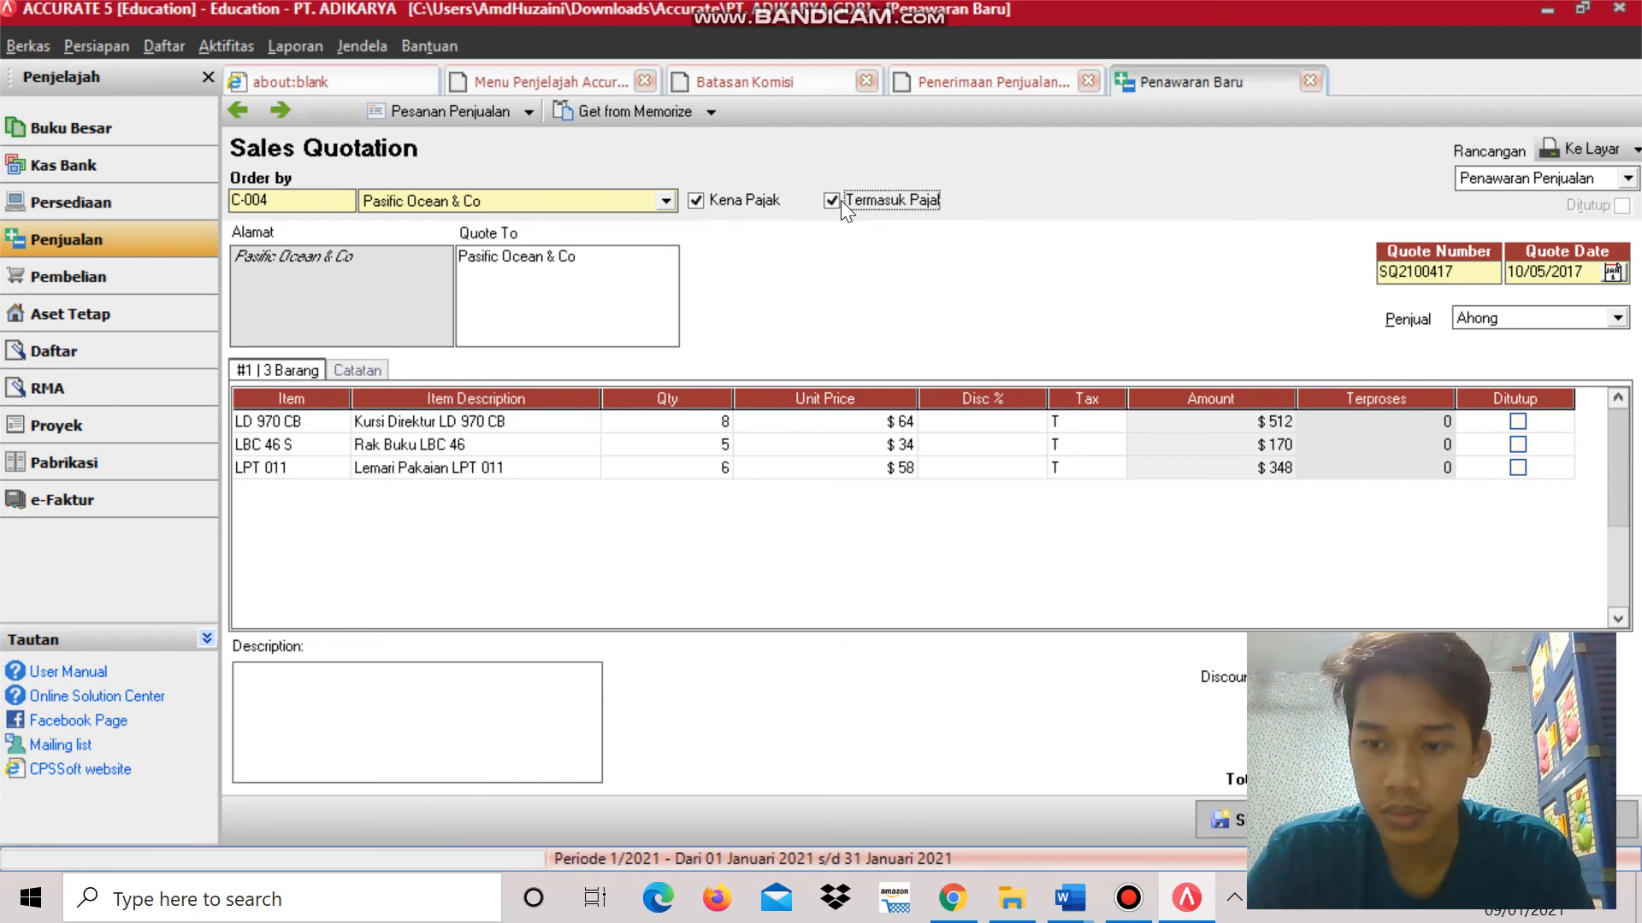
{"action": "key", "text": "alt+Tab"}
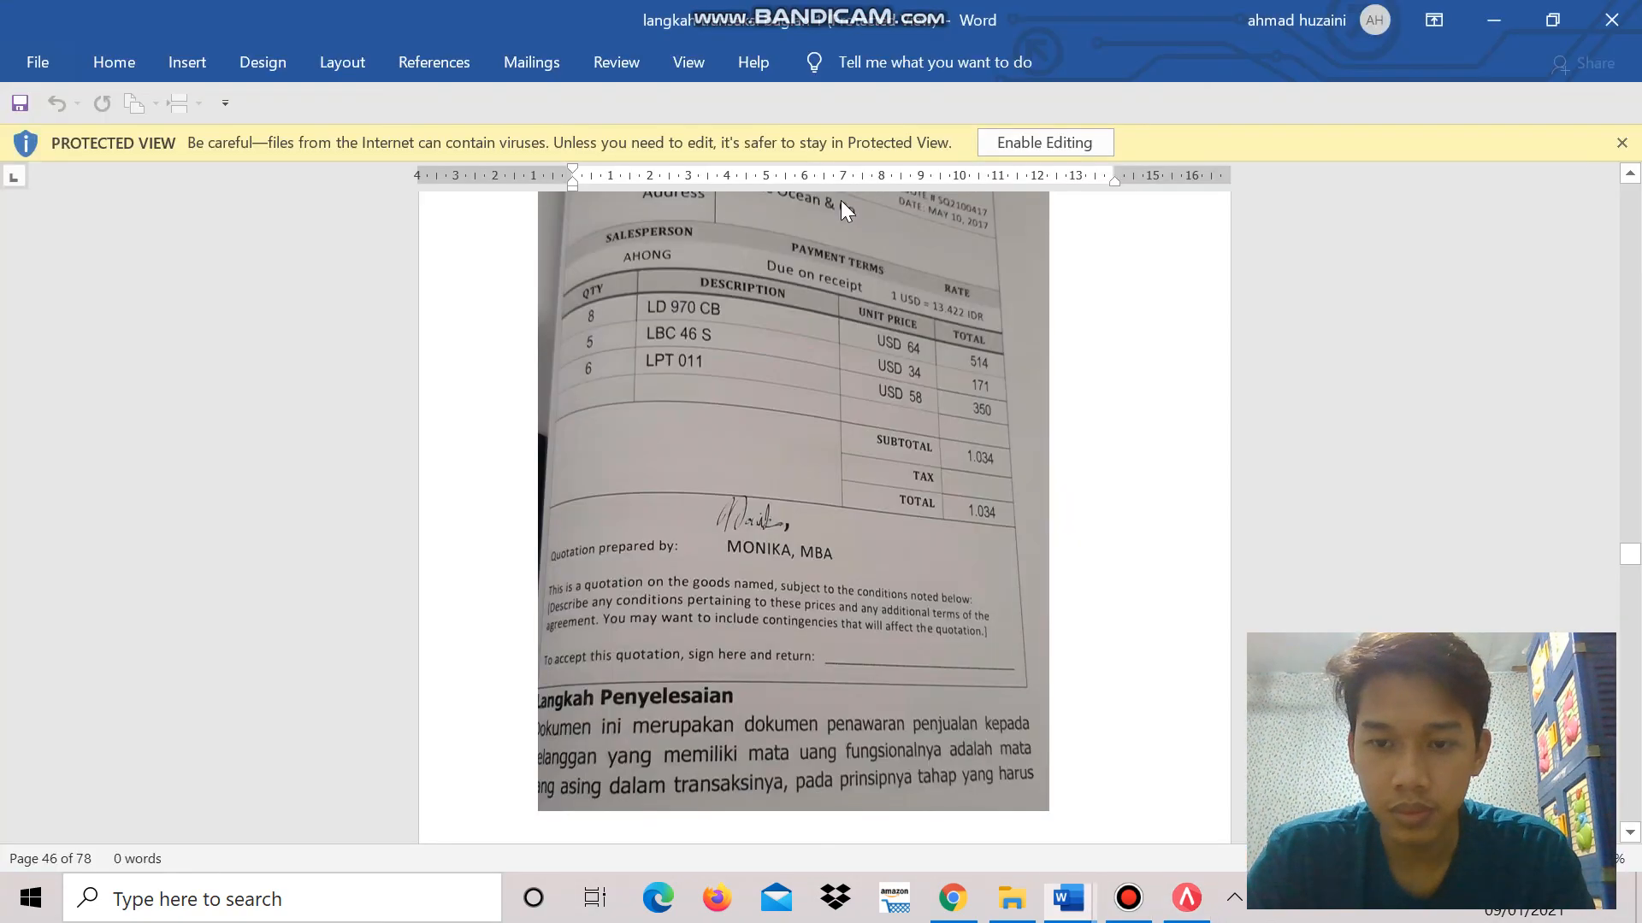